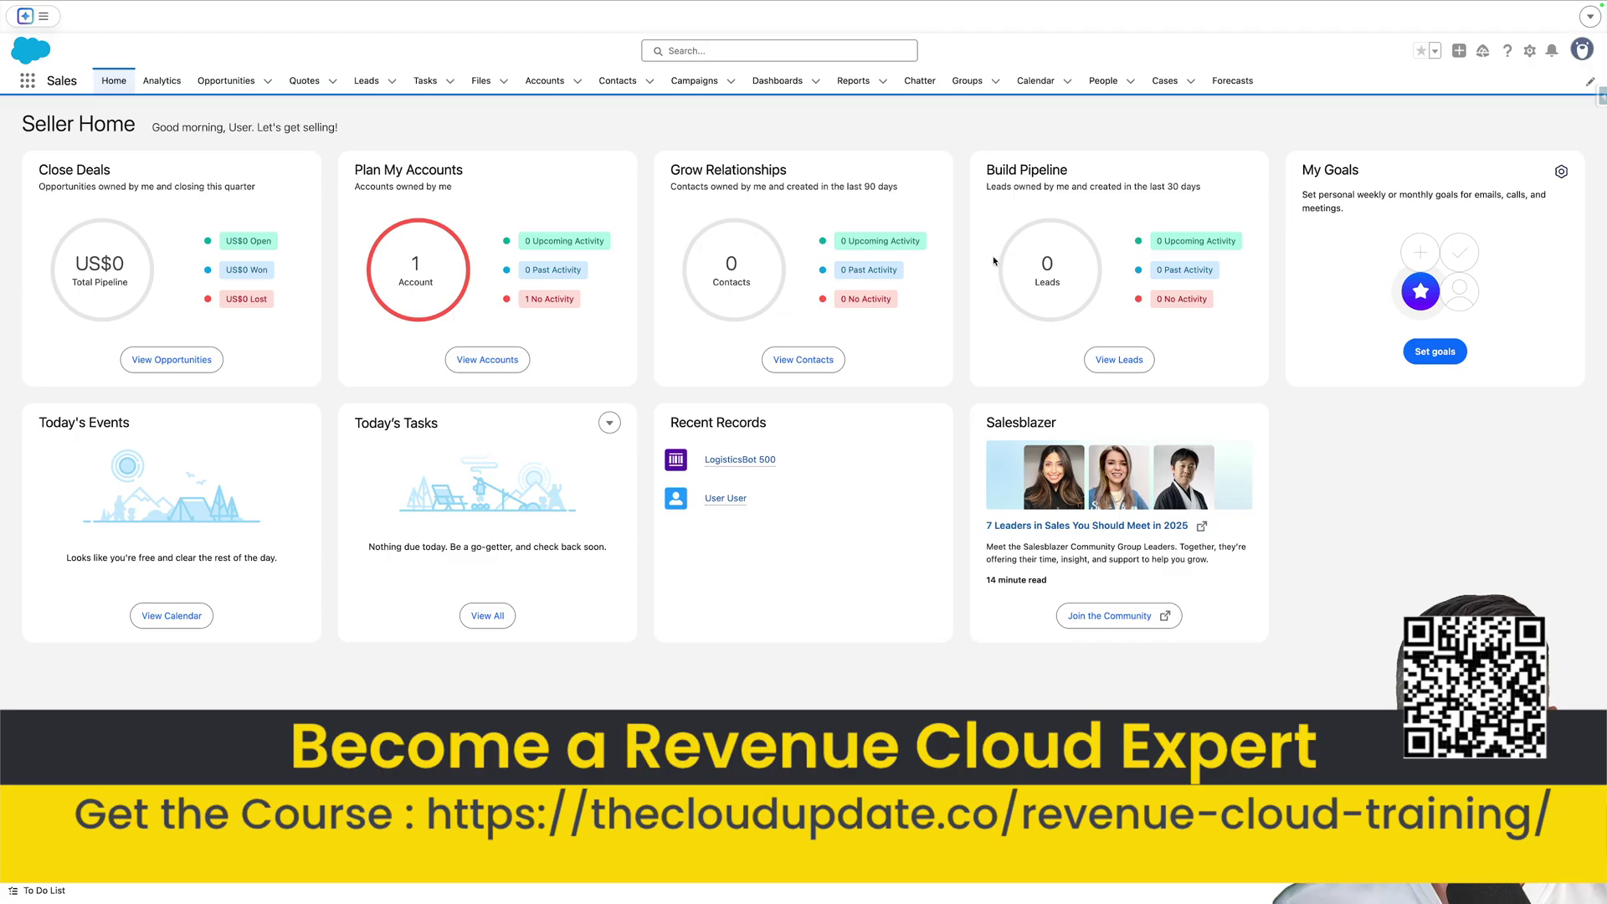
Open Setup, dismiss the notification request, search for "disco" and open the Discovery Framework's General Settings.
{"action": "left_click", "coordinate": [1530, 52]}
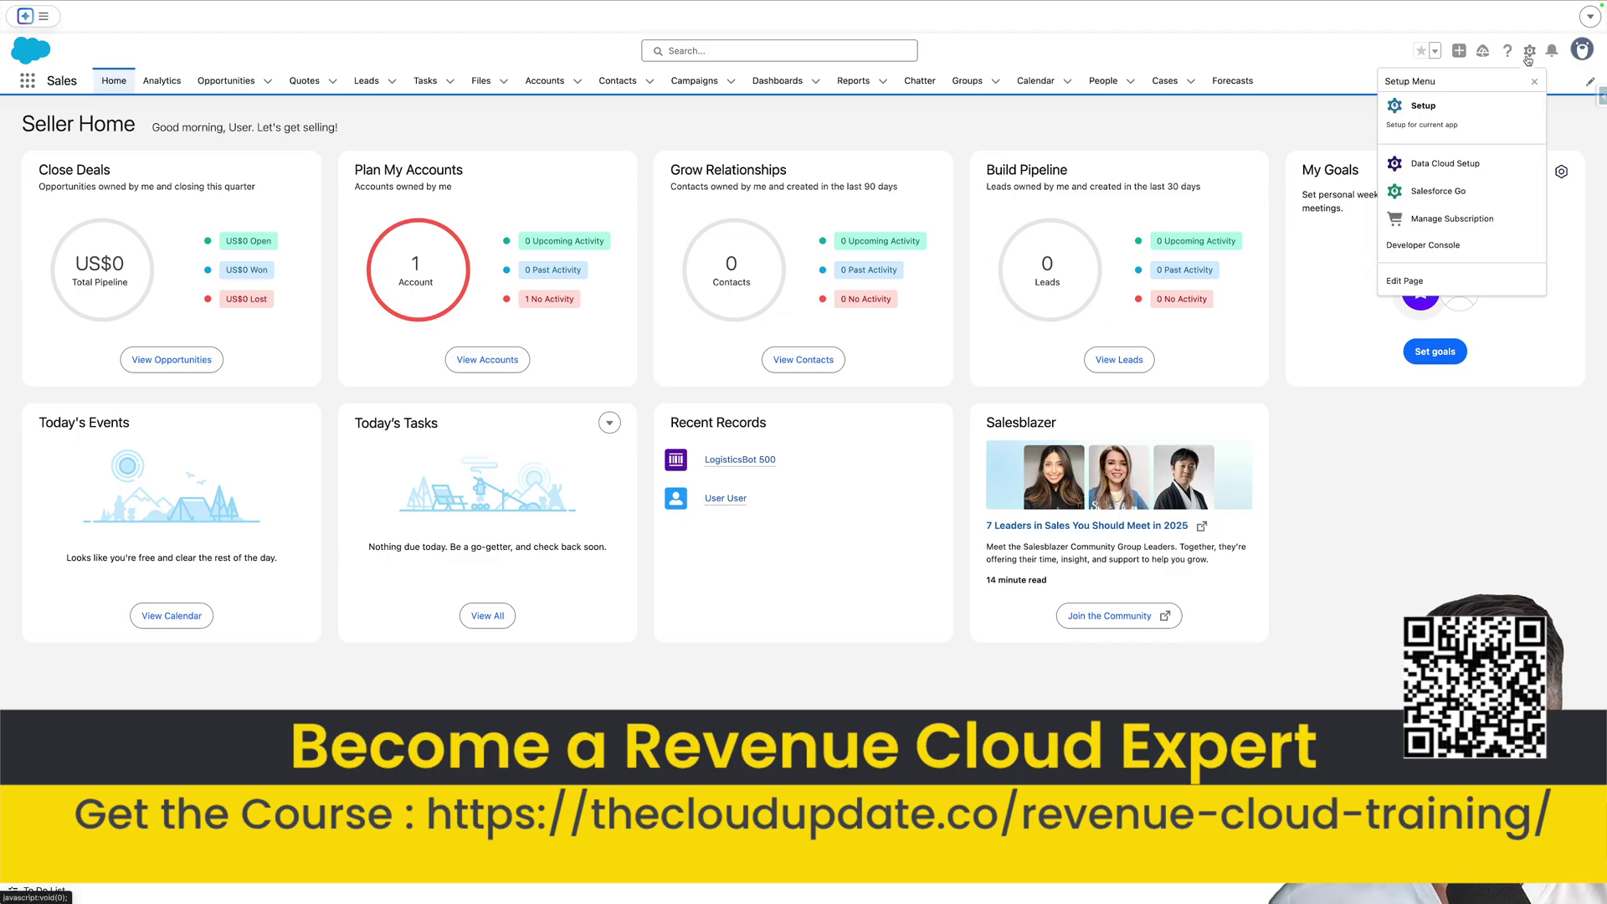
{"action": "left_click", "coordinate": [1461, 119]}
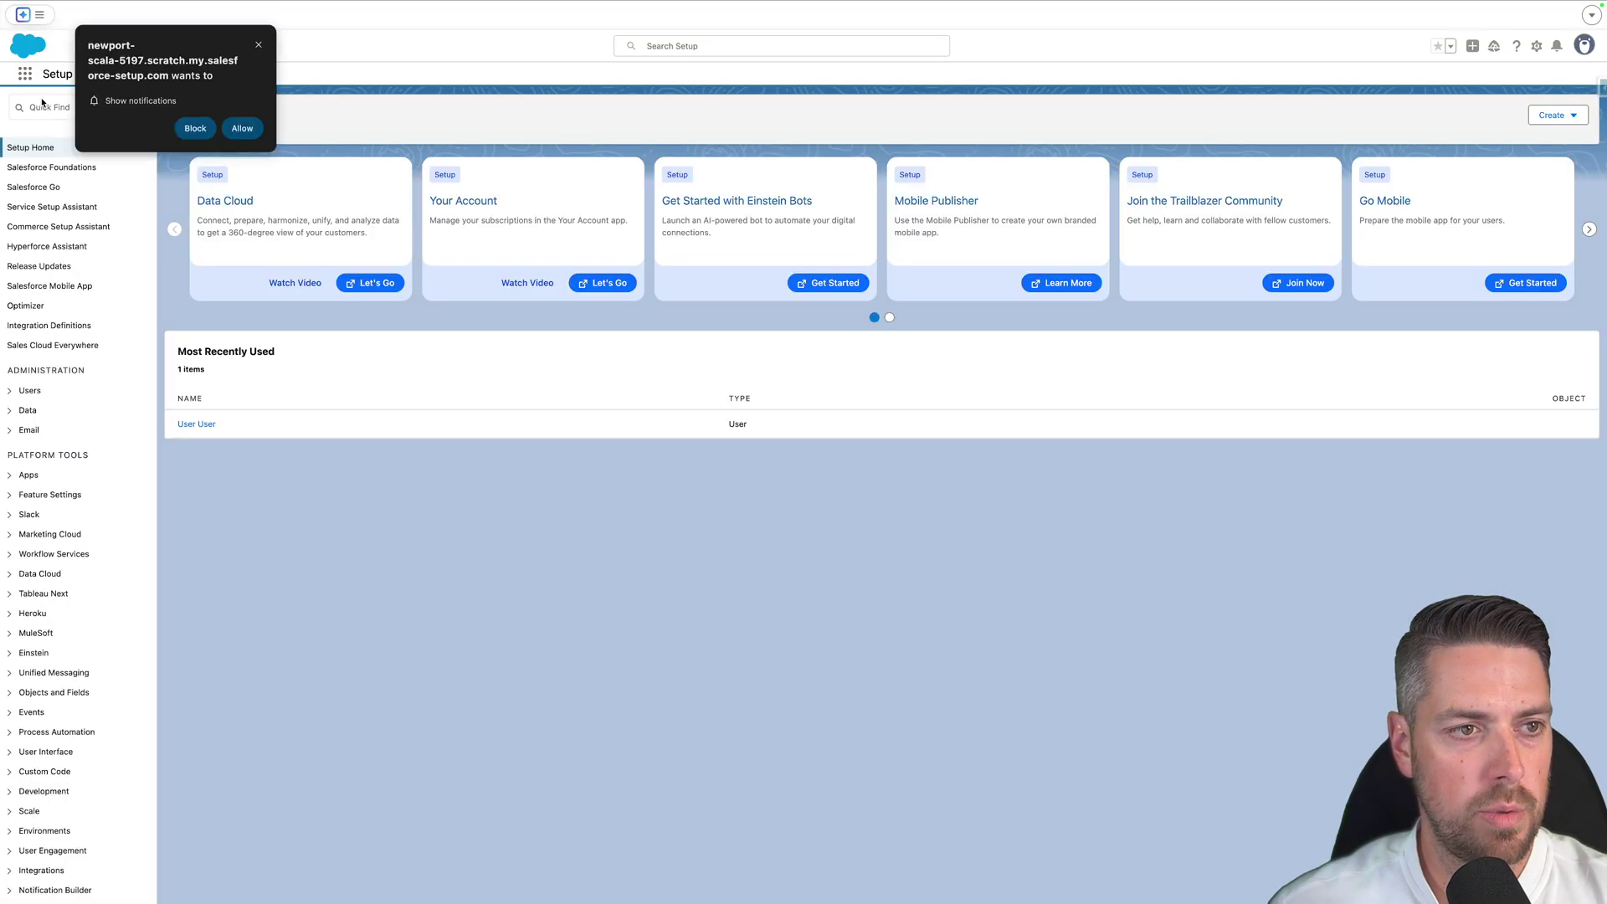
{"action": "left_click", "coordinate": [261, 47]}
{"action": "left_click", "coordinate": [115, 110]}
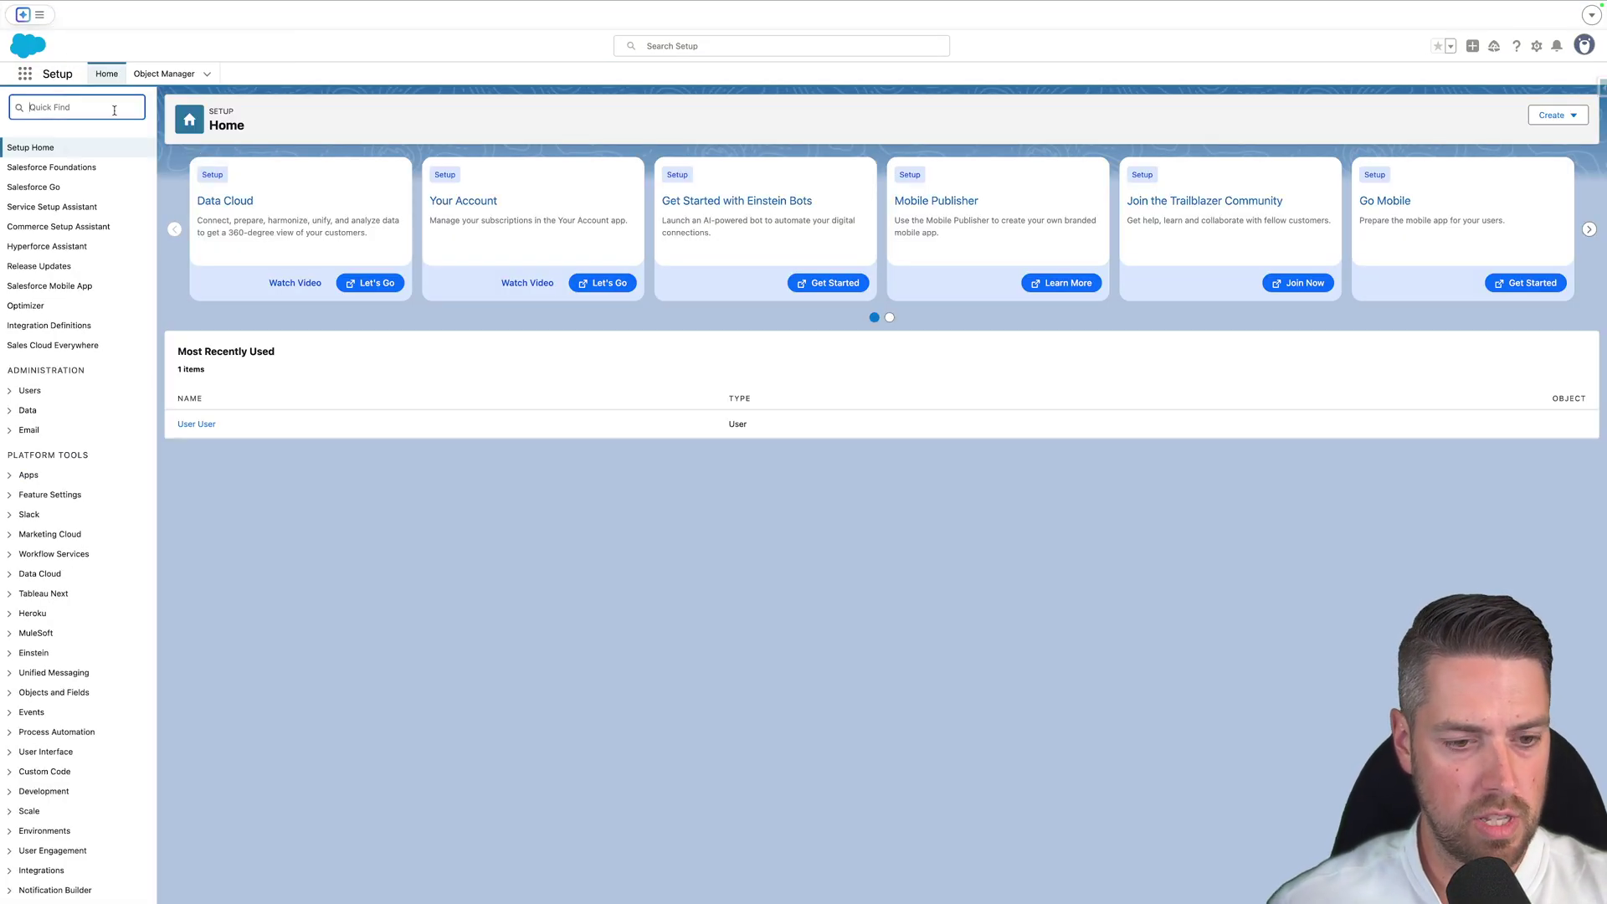
{"action": "type", "text": "disco"}
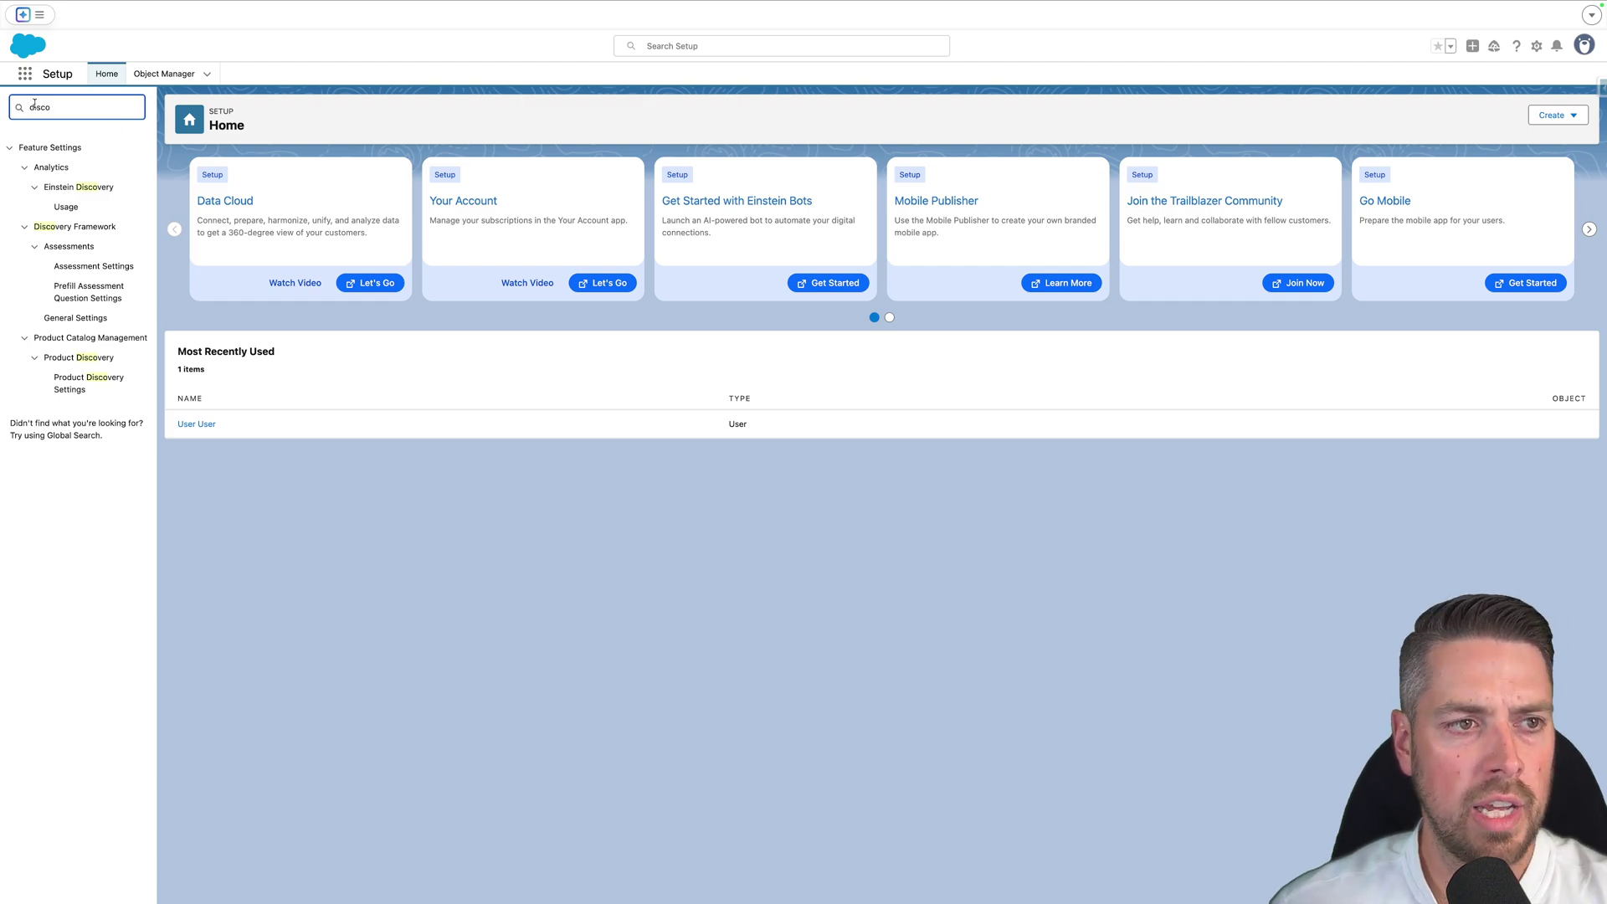
{"action": "left_click", "coordinate": [67, 323]}
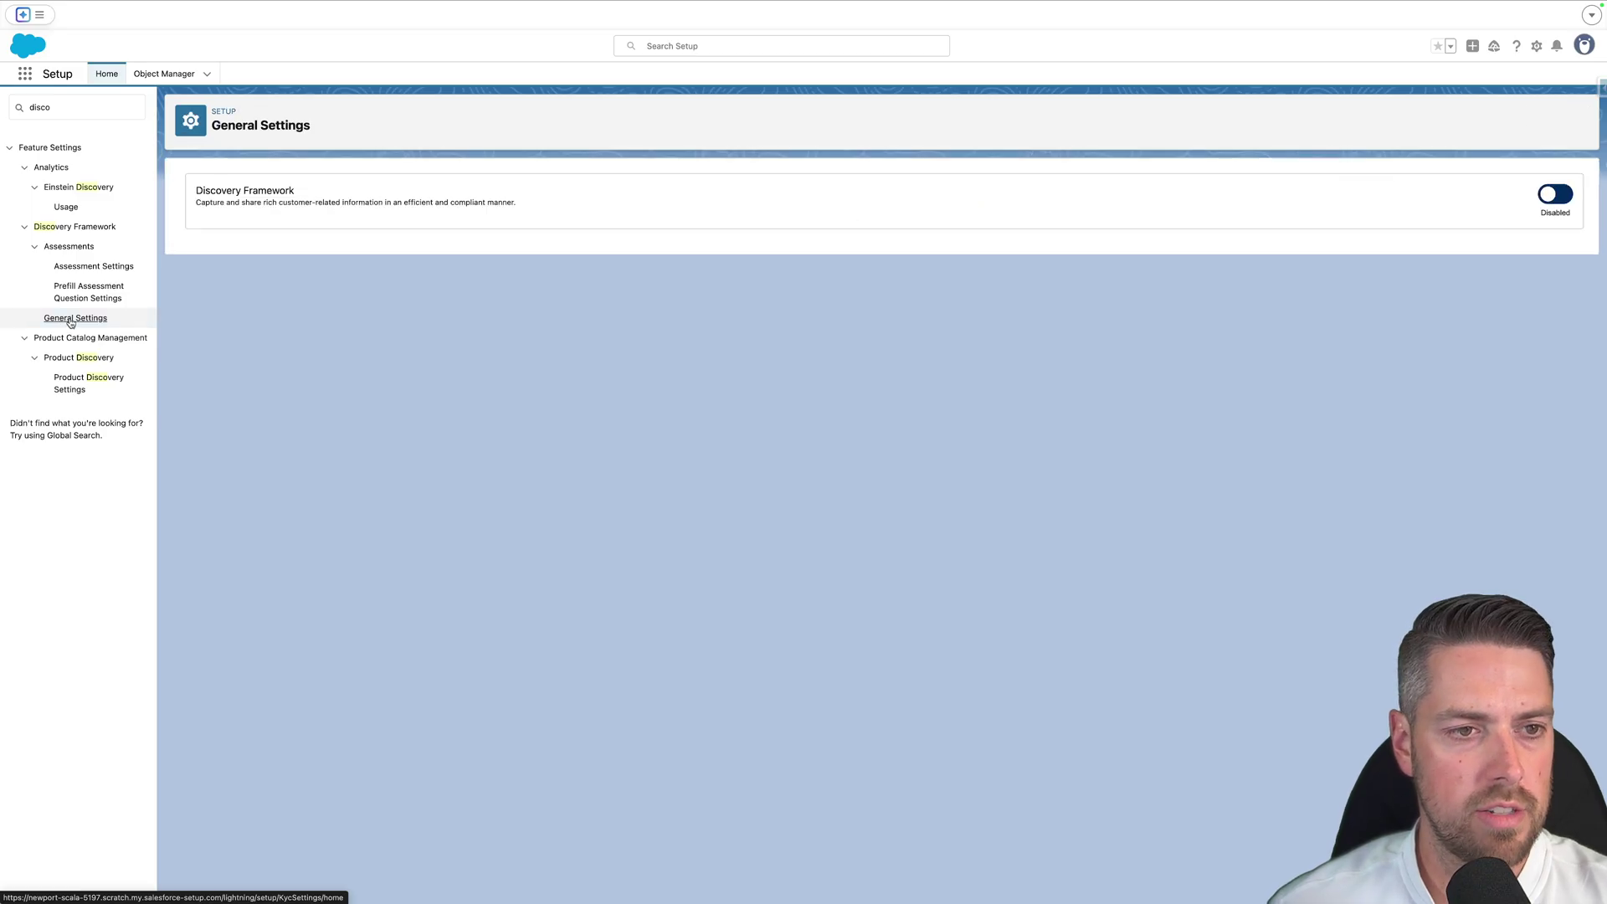
Enable Discovery Framework and confirm access to its objects and components.
{"action": "left_click_drag", "start_coordinate": [198, 191], "coordinate": [298, 191]}
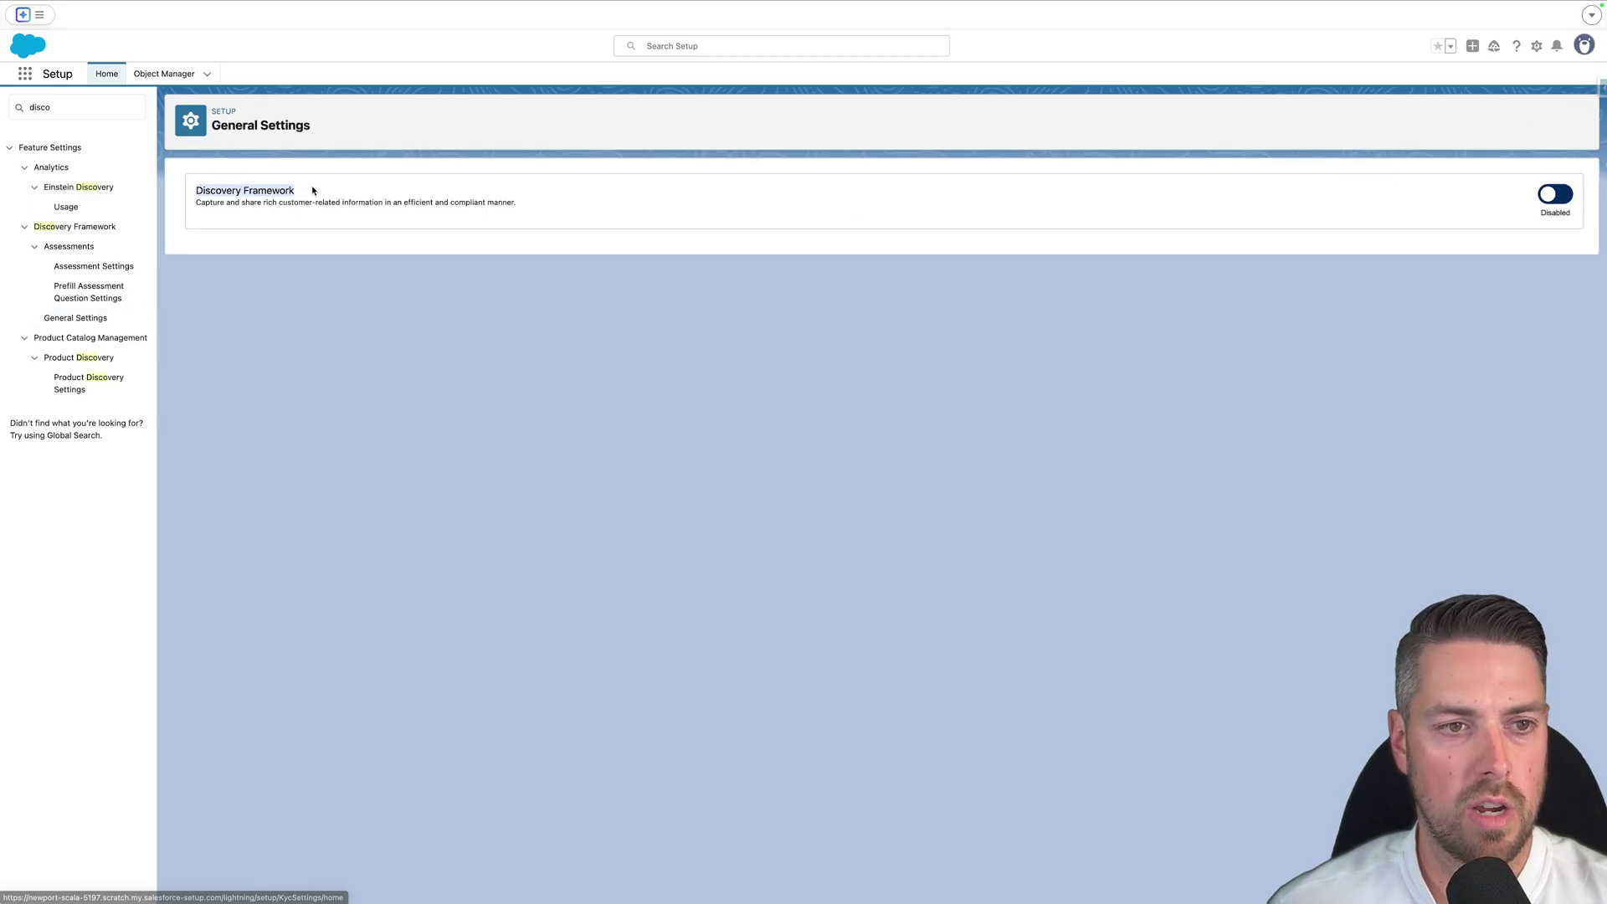
{"action": "left_click", "coordinate": [298, 191]}
{"action": "left_click", "coordinate": [1564, 198]}
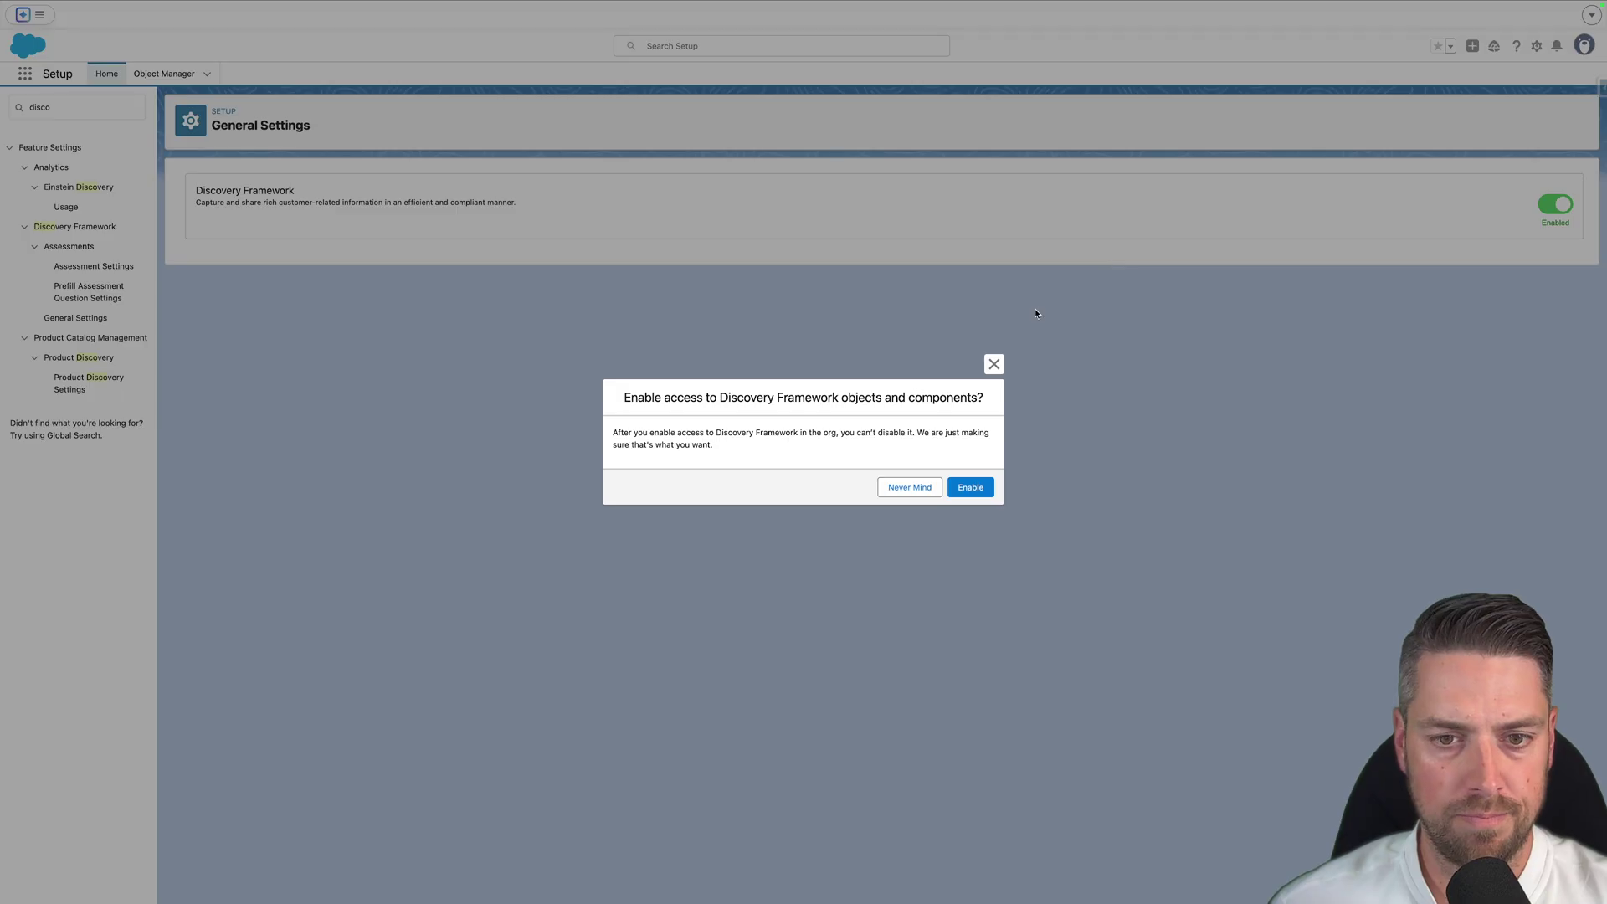
{"action": "left_click", "coordinate": [961, 486]}
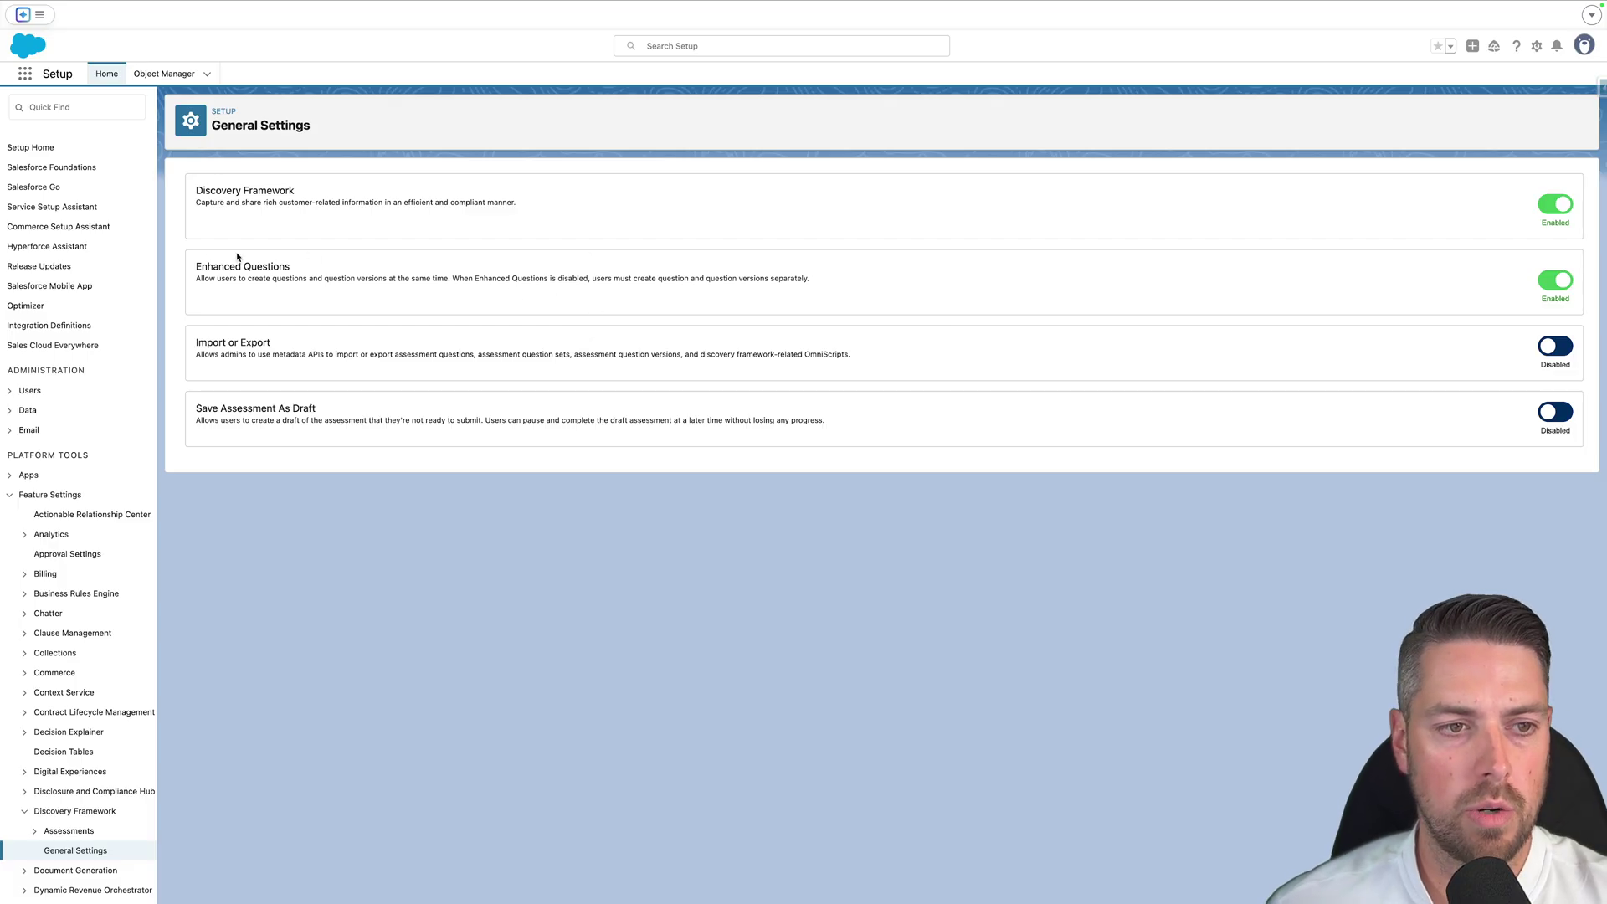
Disable Enhanced Questions and enable Import or Export for the Discovery Framework, confirming both changes.
{"action": "left_click", "coordinate": [1543, 279]}
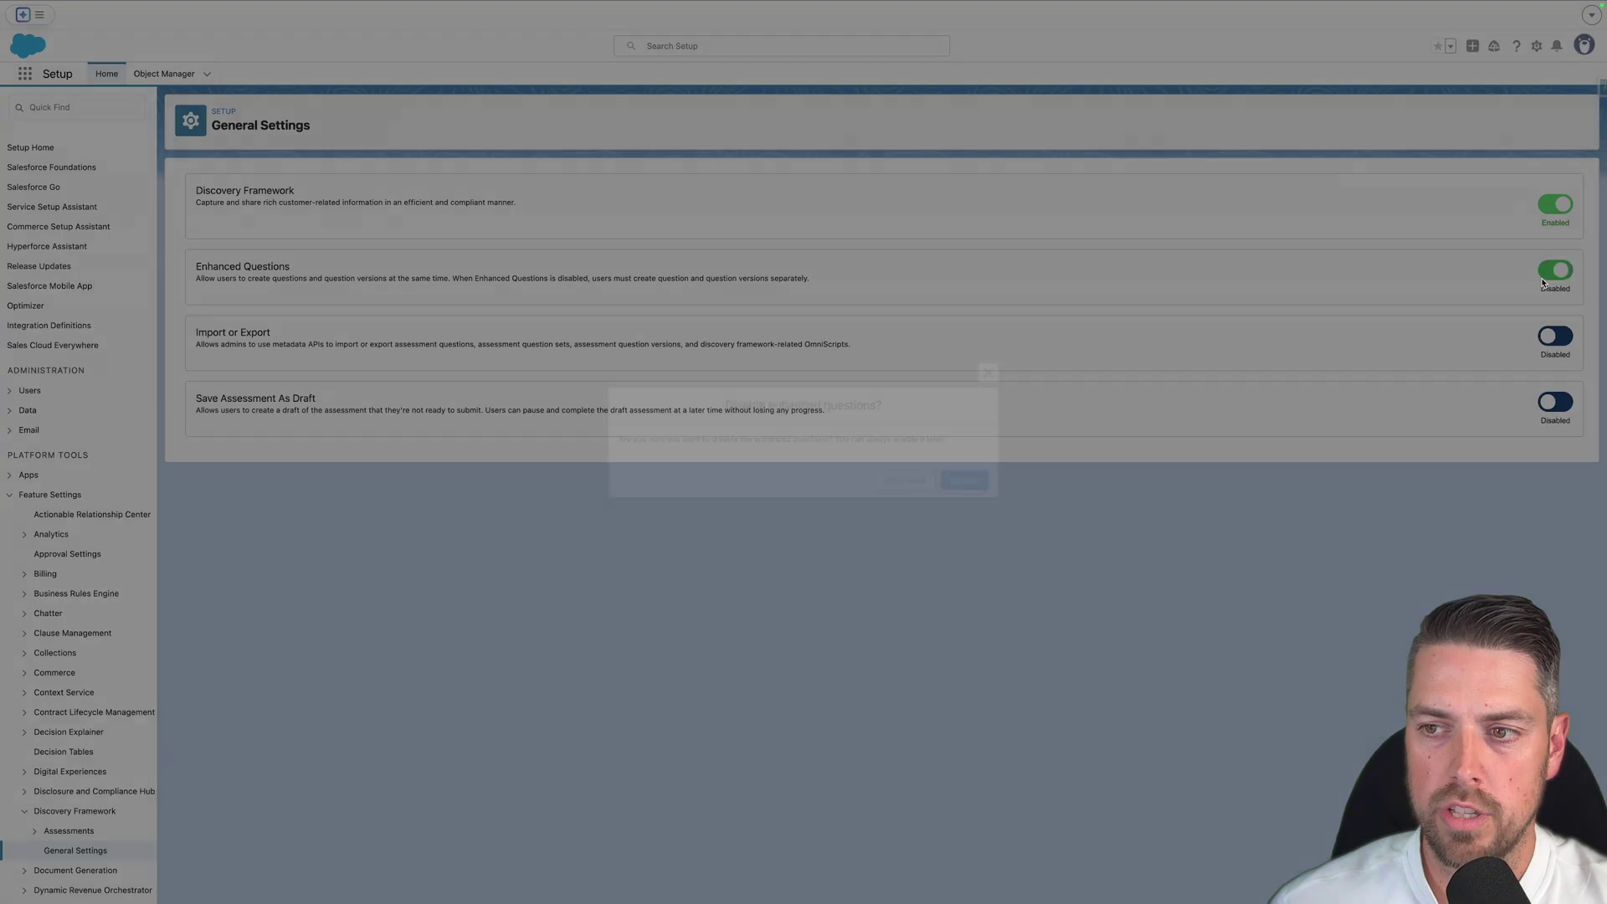
{"action": "left_click", "coordinate": [968, 479]}
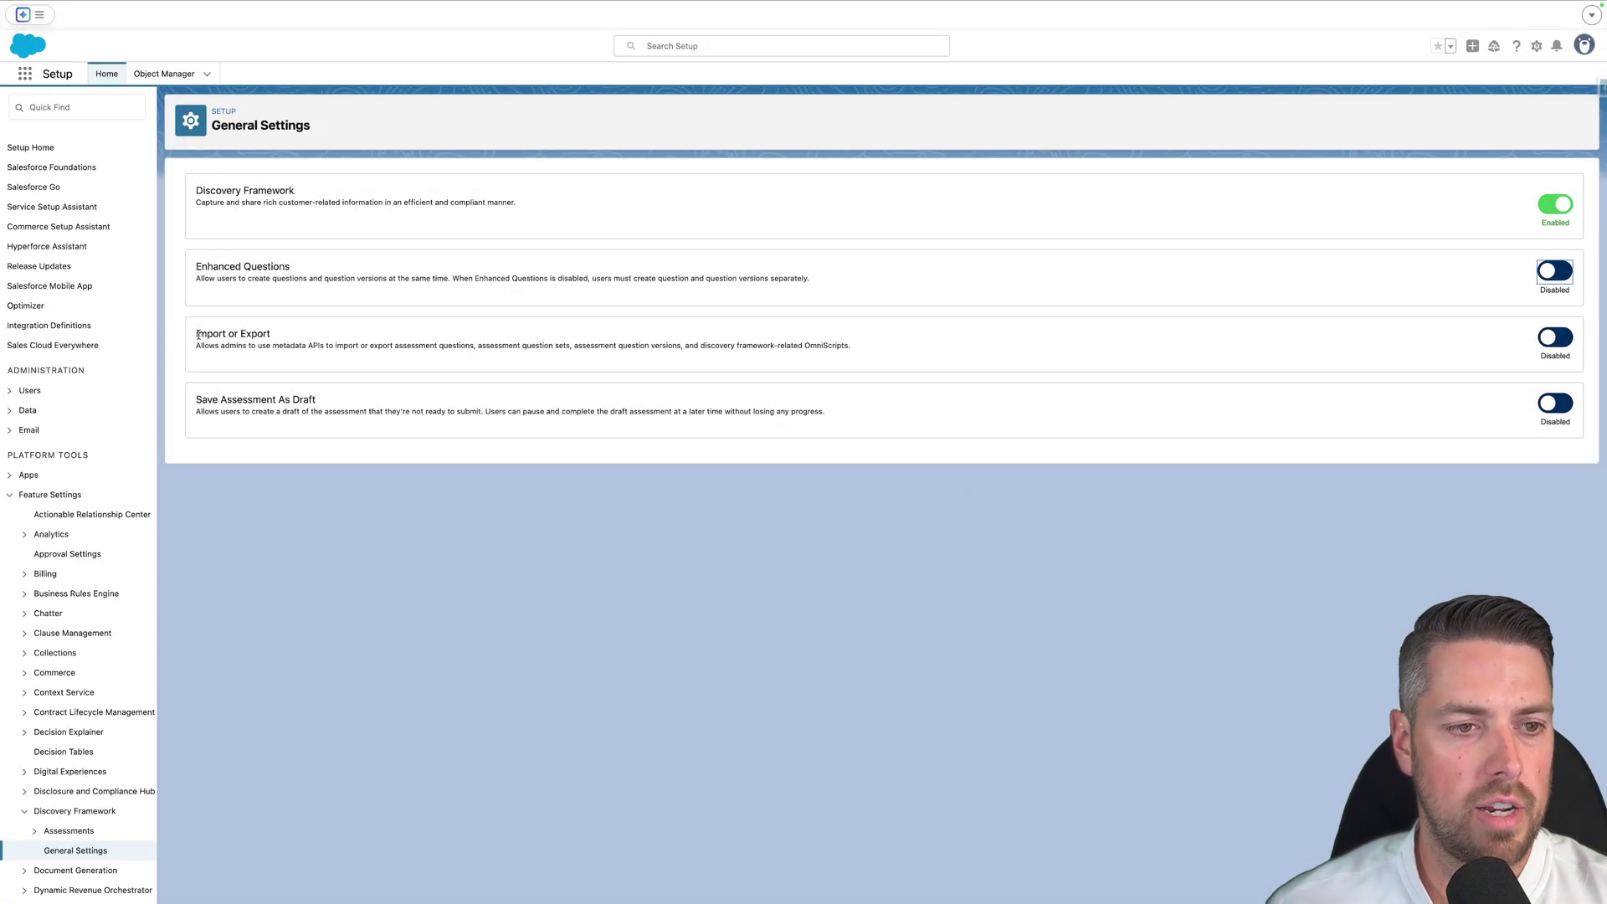
{"action": "left_click", "coordinate": [1556, 335]}
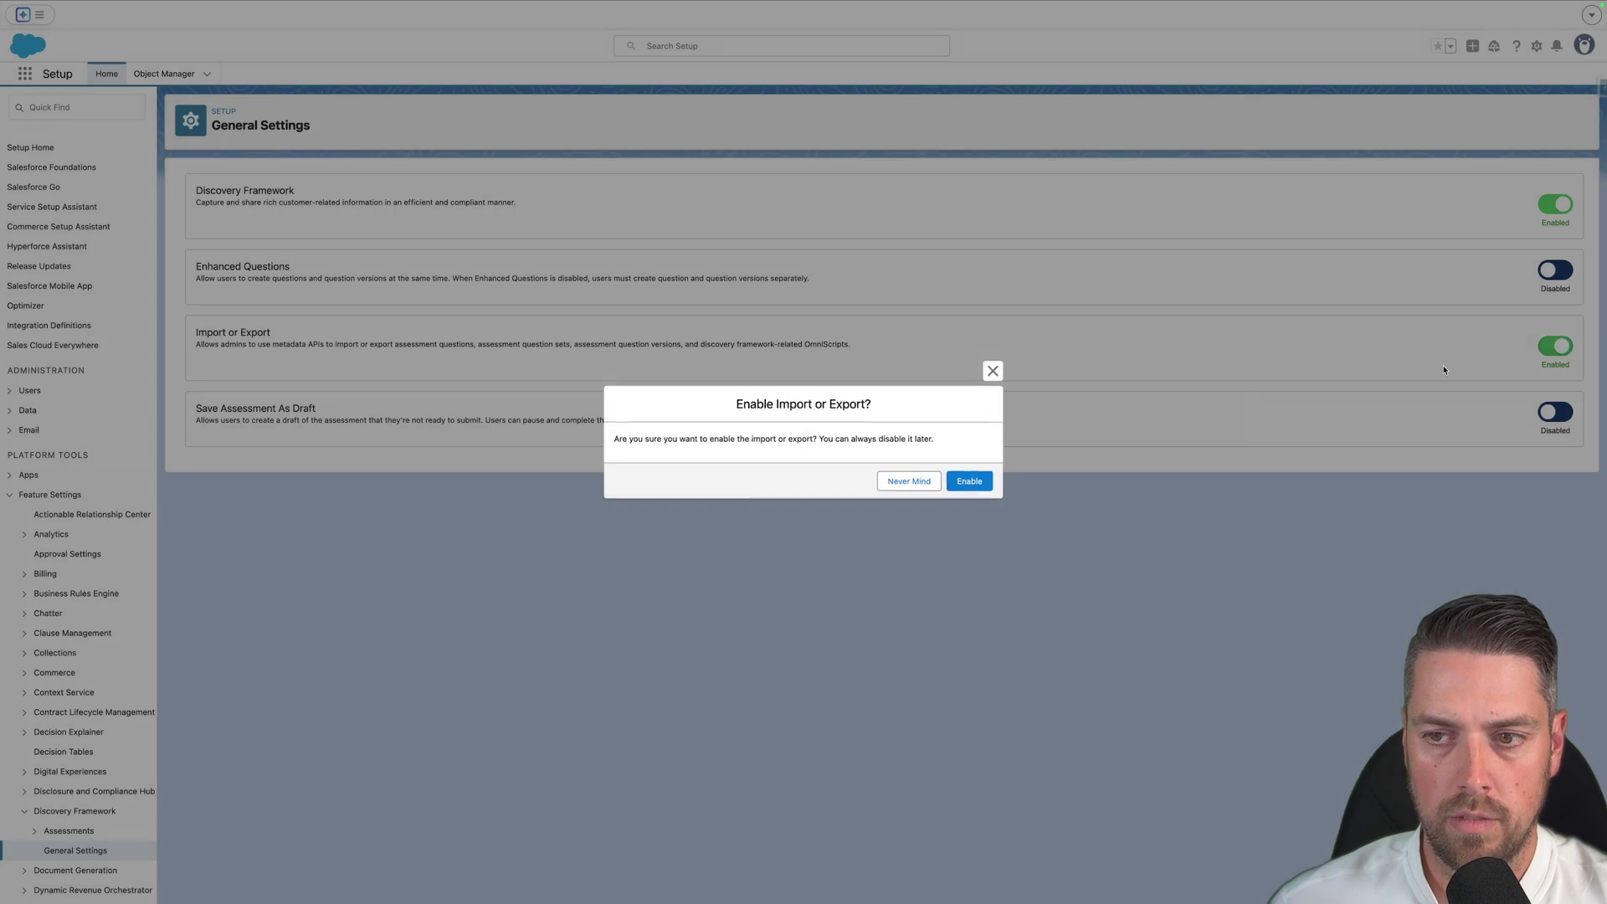
{"action": "left_click", "coordinate": [971, 484]}
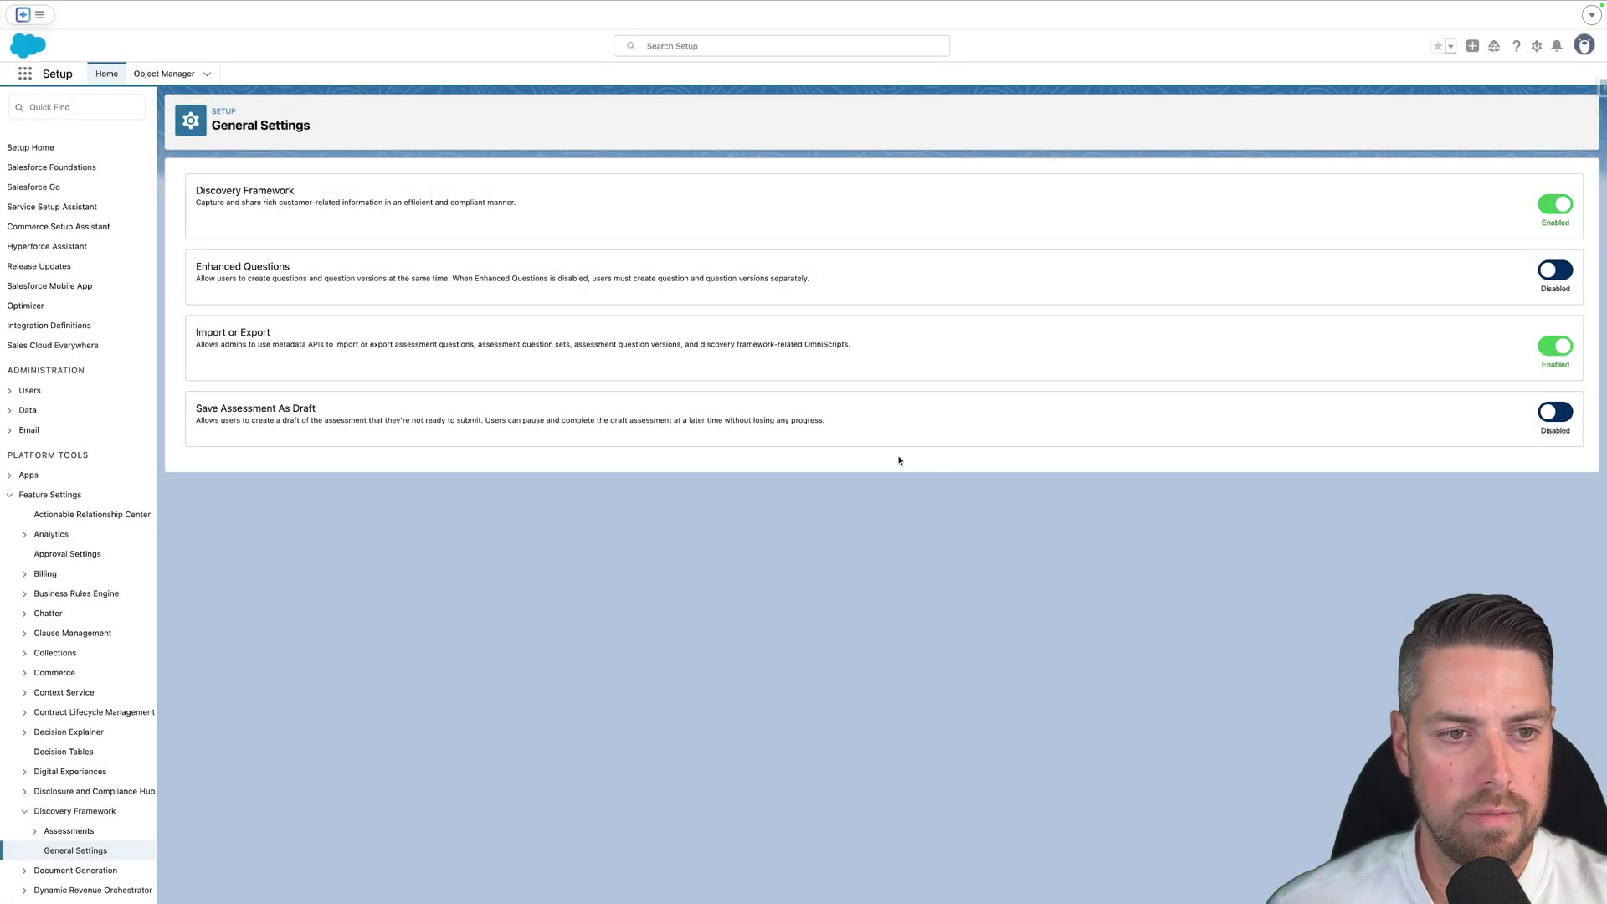
Search Setup for "product disco" and open Product Discovery Settings.
{"action": "left_click", "coordinate": [98, 110]}
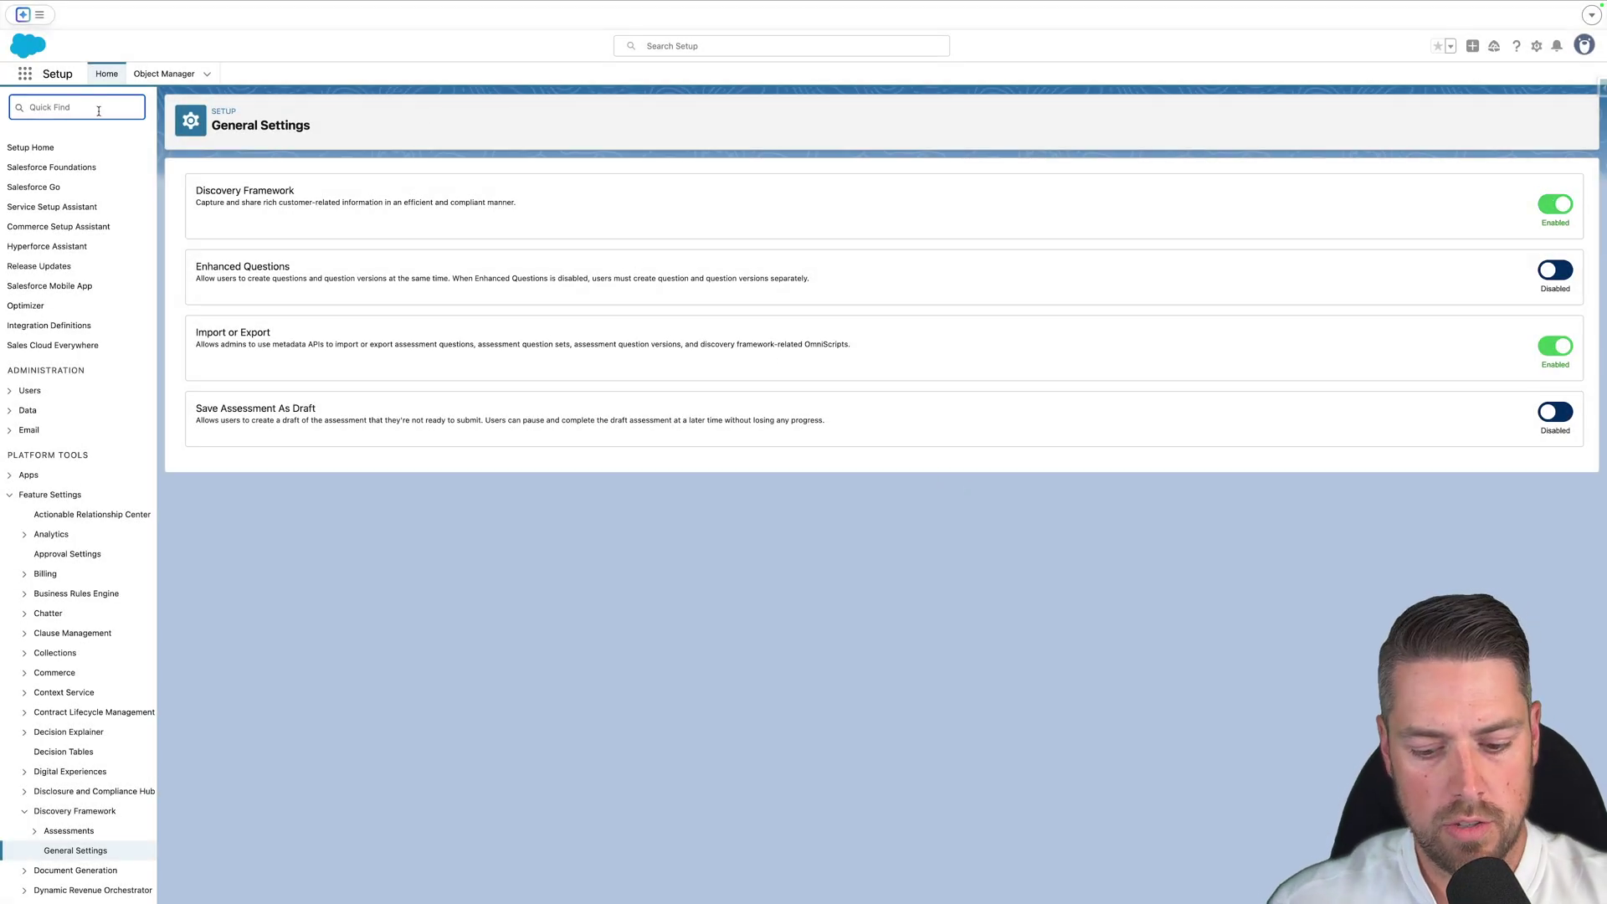
{"action": "type", "text": "produc"}
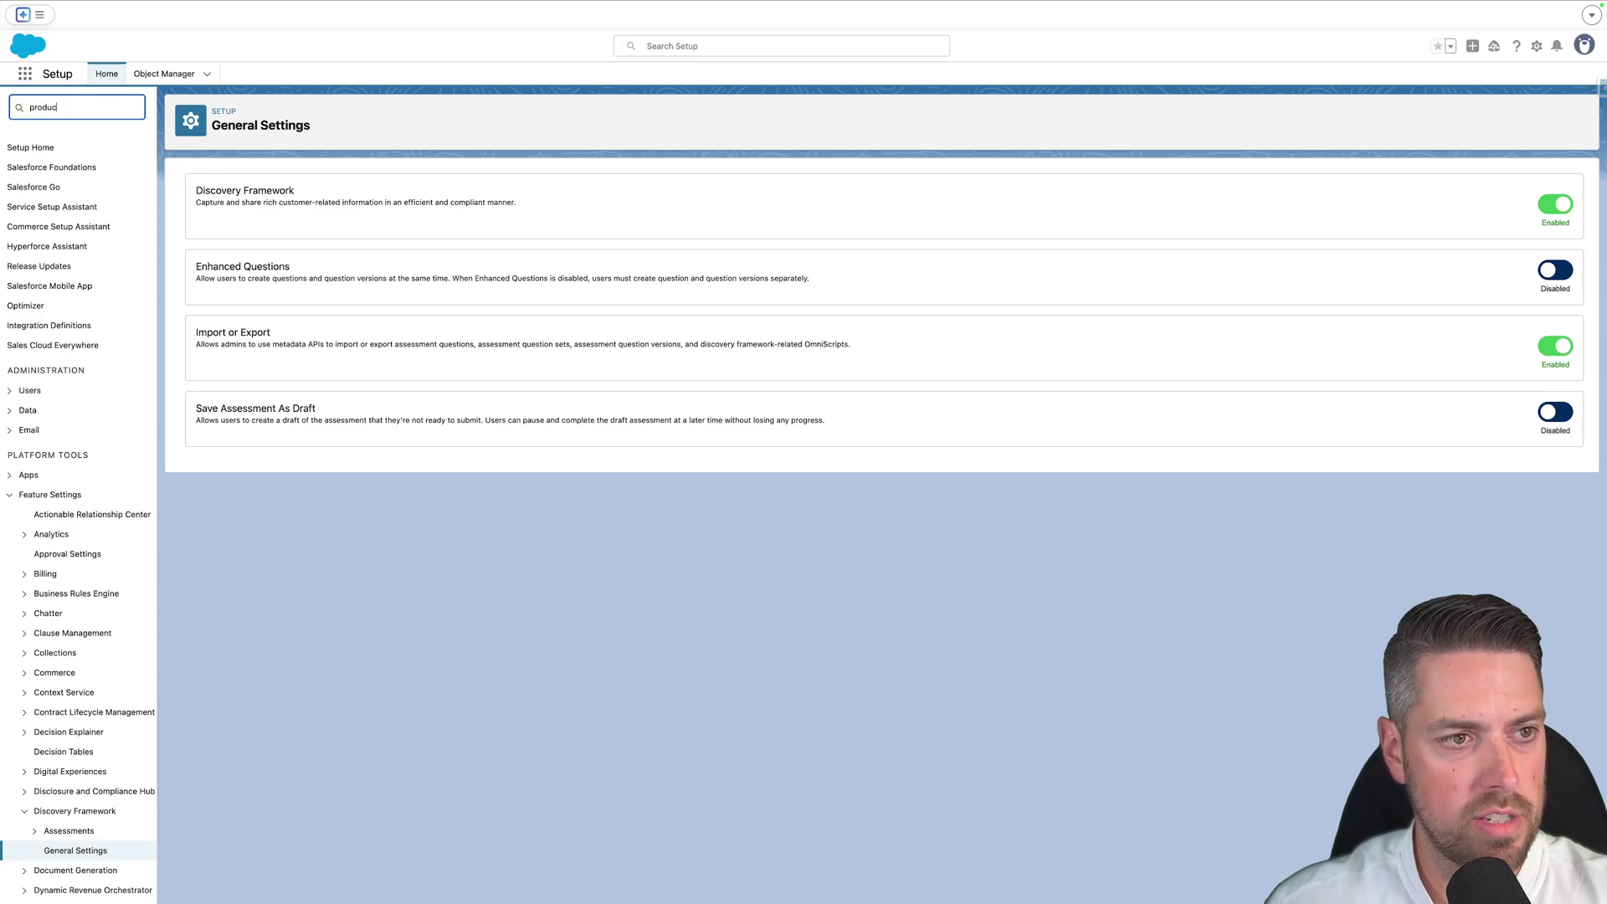
{"action": "type", "text": "t disco"}
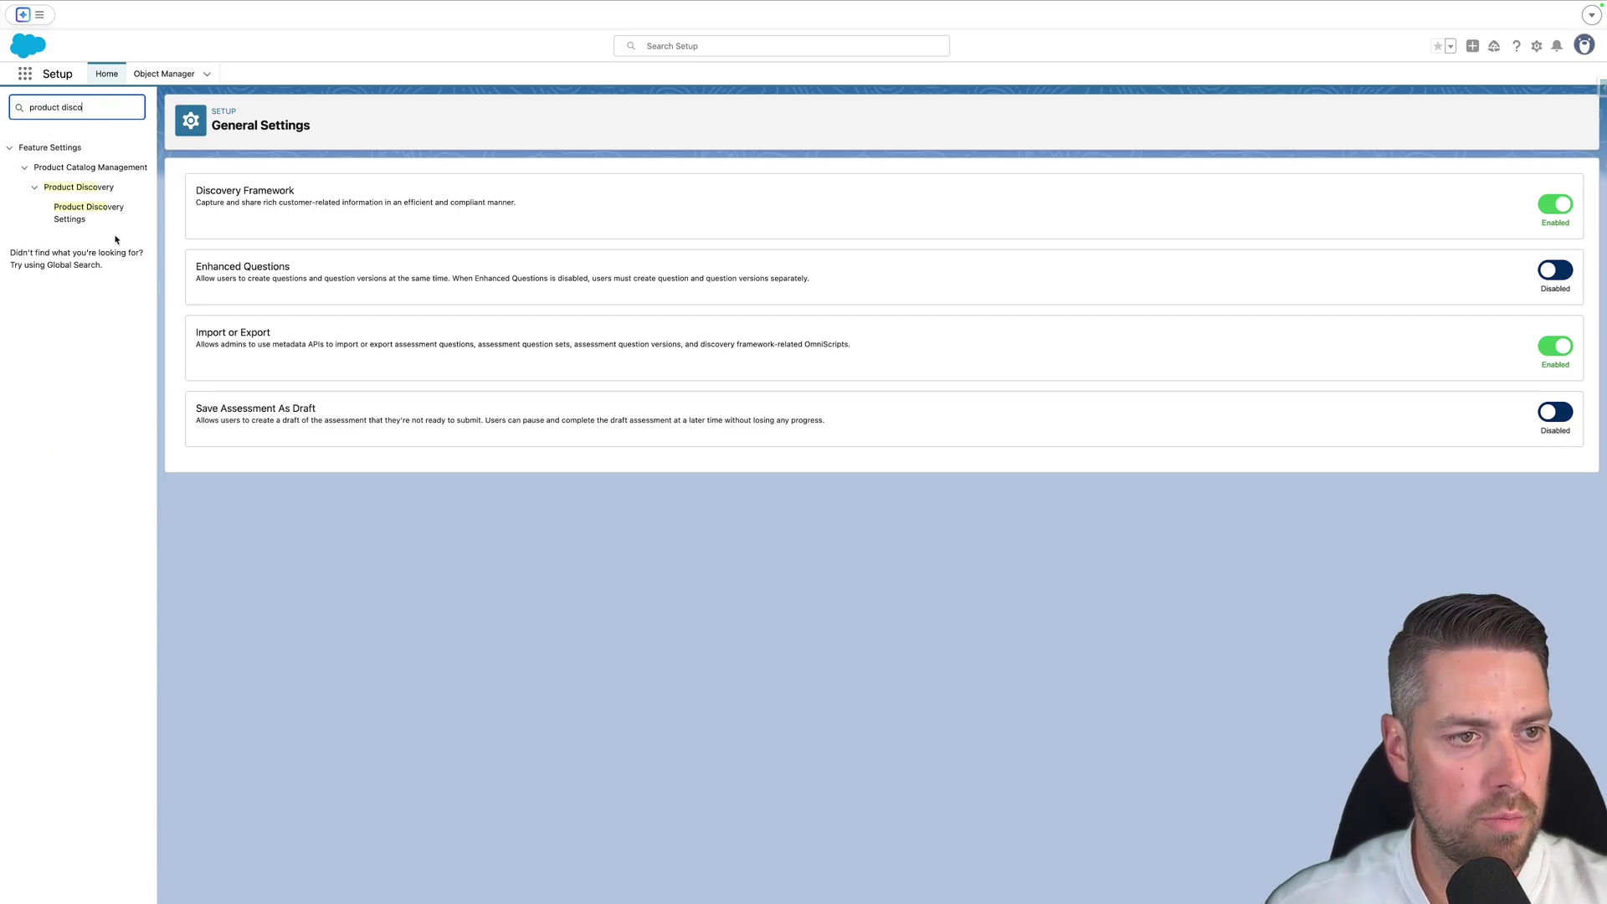
{"action": "left_click", "coordinate": [92, 215]}
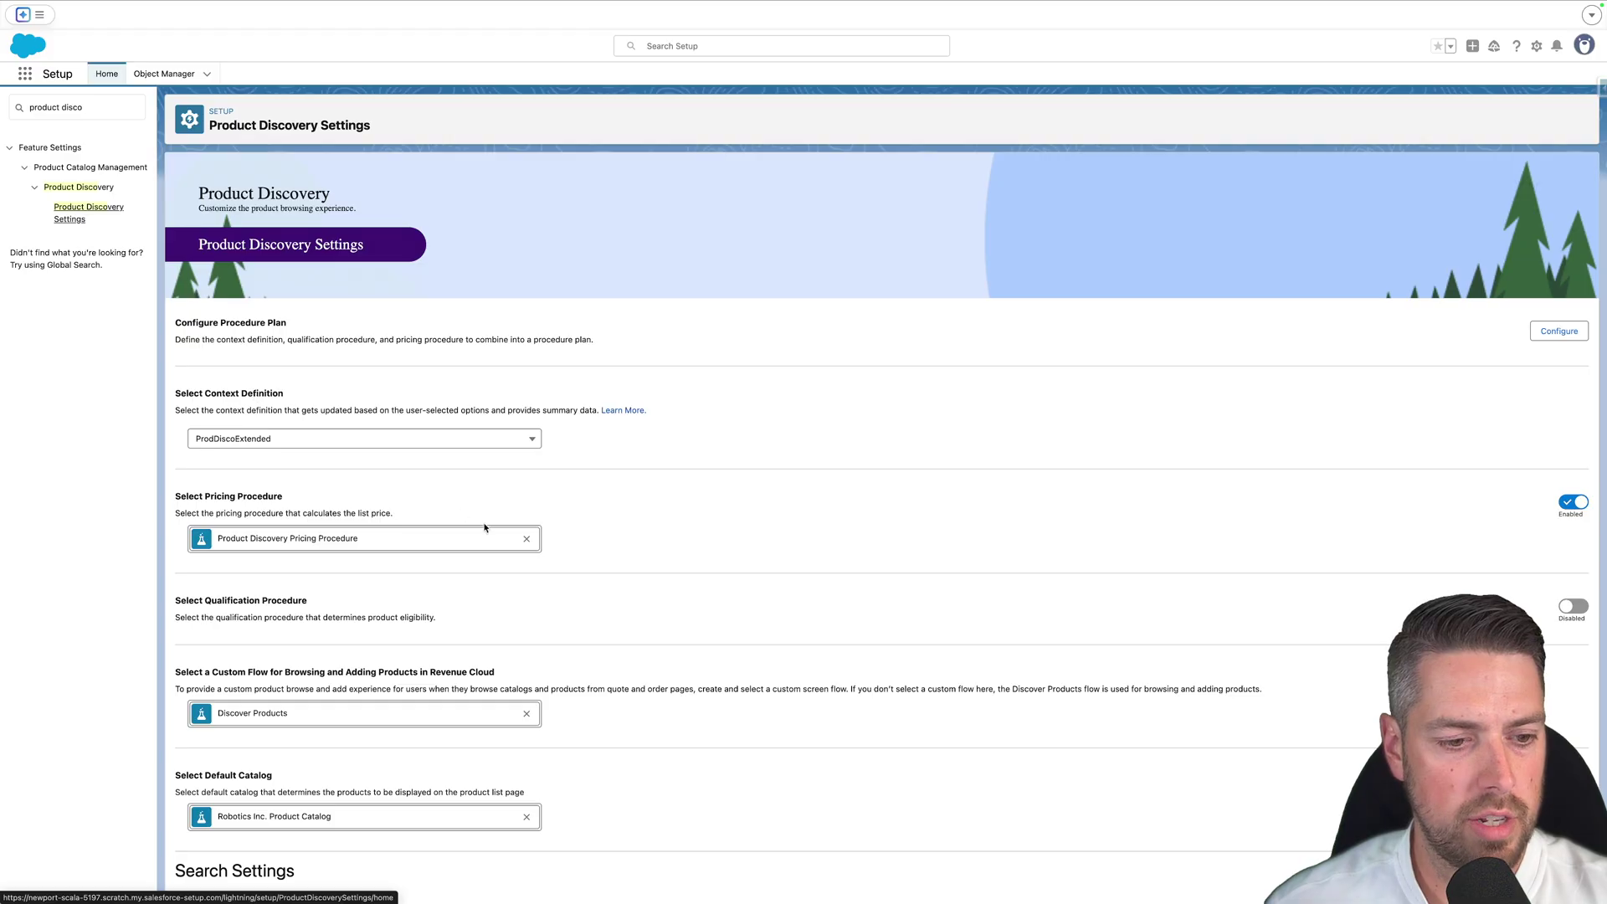
Disable Product Field Search in the Search Settings of Product Discovery.
{"action": "scroll", "coordinate": [644, 507], "scroll_direction": "down", "scroll_amount": 3}
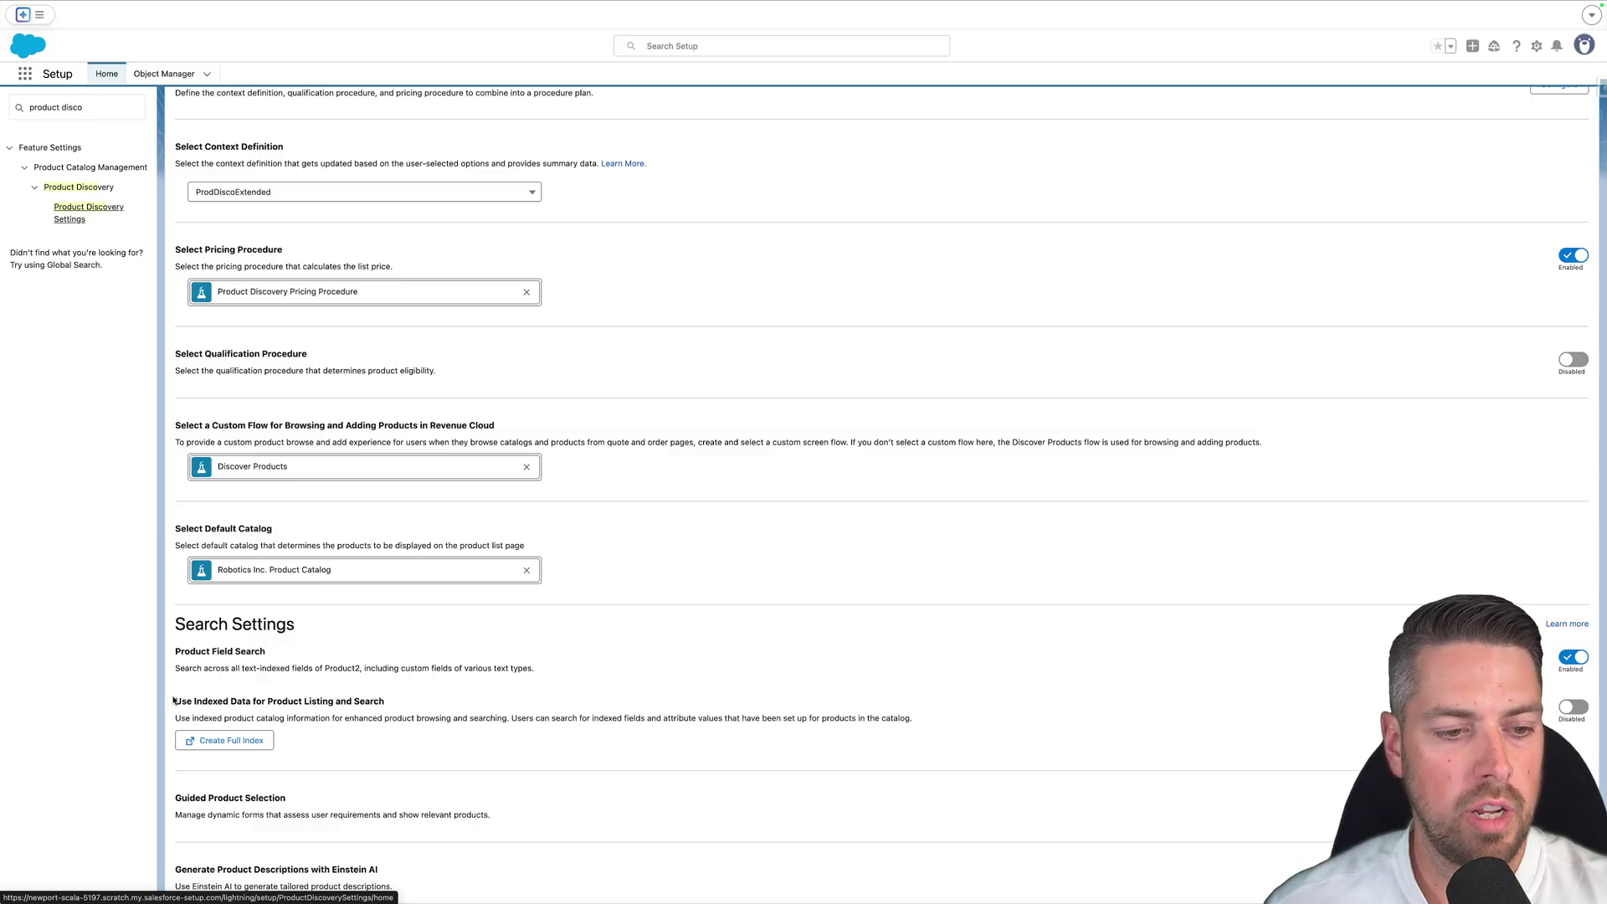
{"action": "left_click_drag", "start_coordinate": [175, 702], "coordinate": [383, 702]}
{"action": "left_click", "coordinate": [390, 705]}
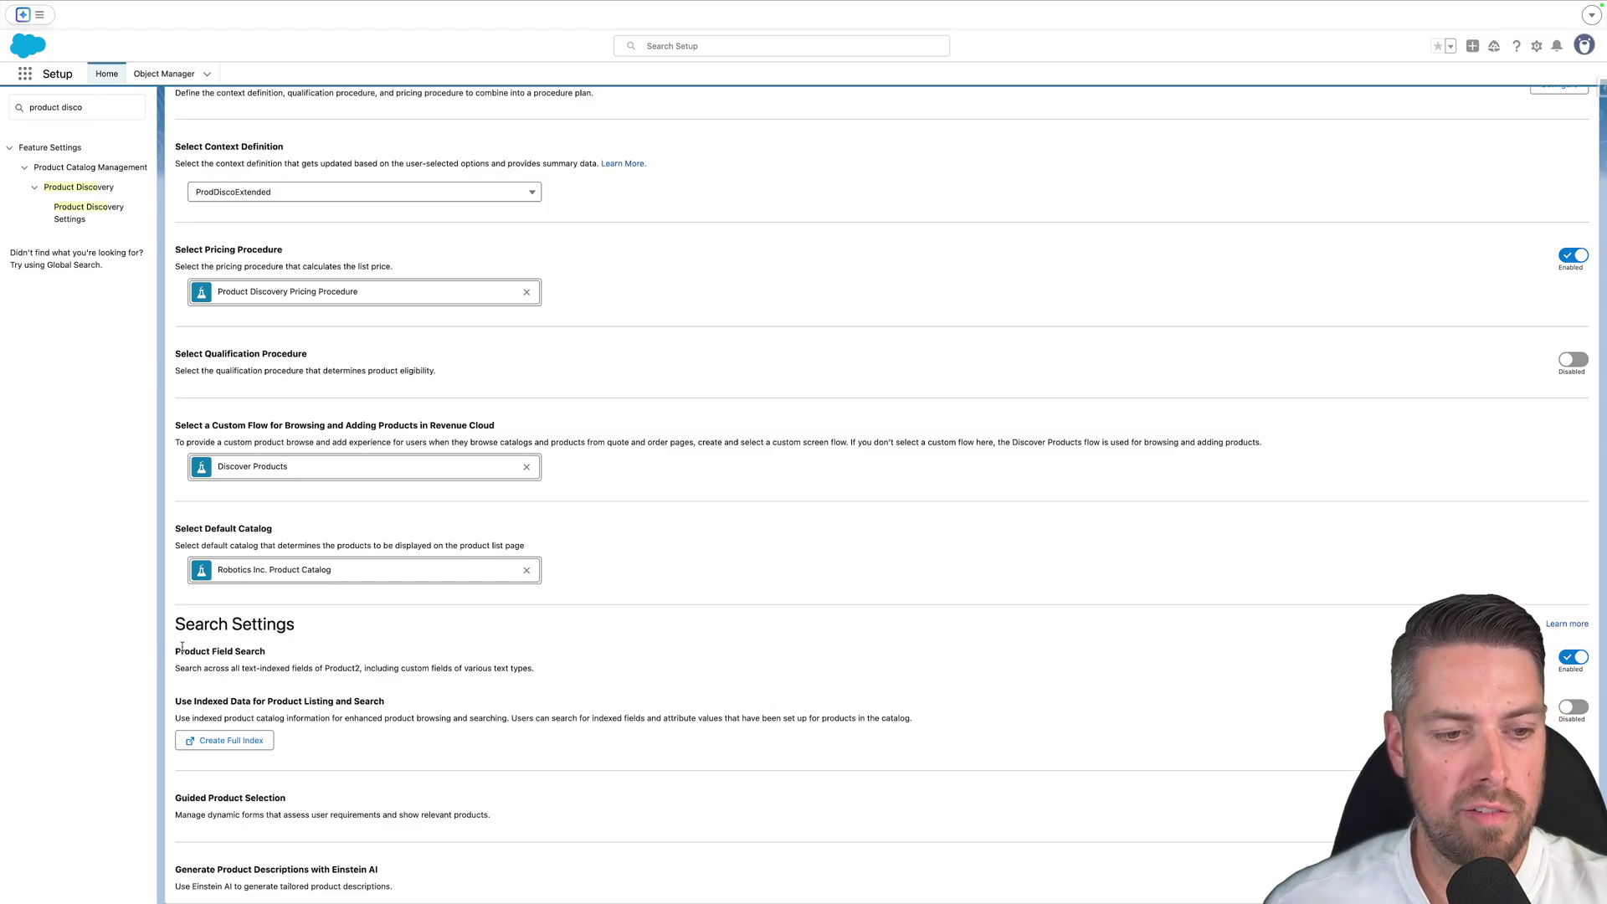
{"action": "left_click_drag", "start_coordinate": [173, 655], "coordinate": [352, 665]}
{"action": "left_click", "coordinate": [352, 666]}
{"action": "left_click", "coordinate": [1569, 658]}
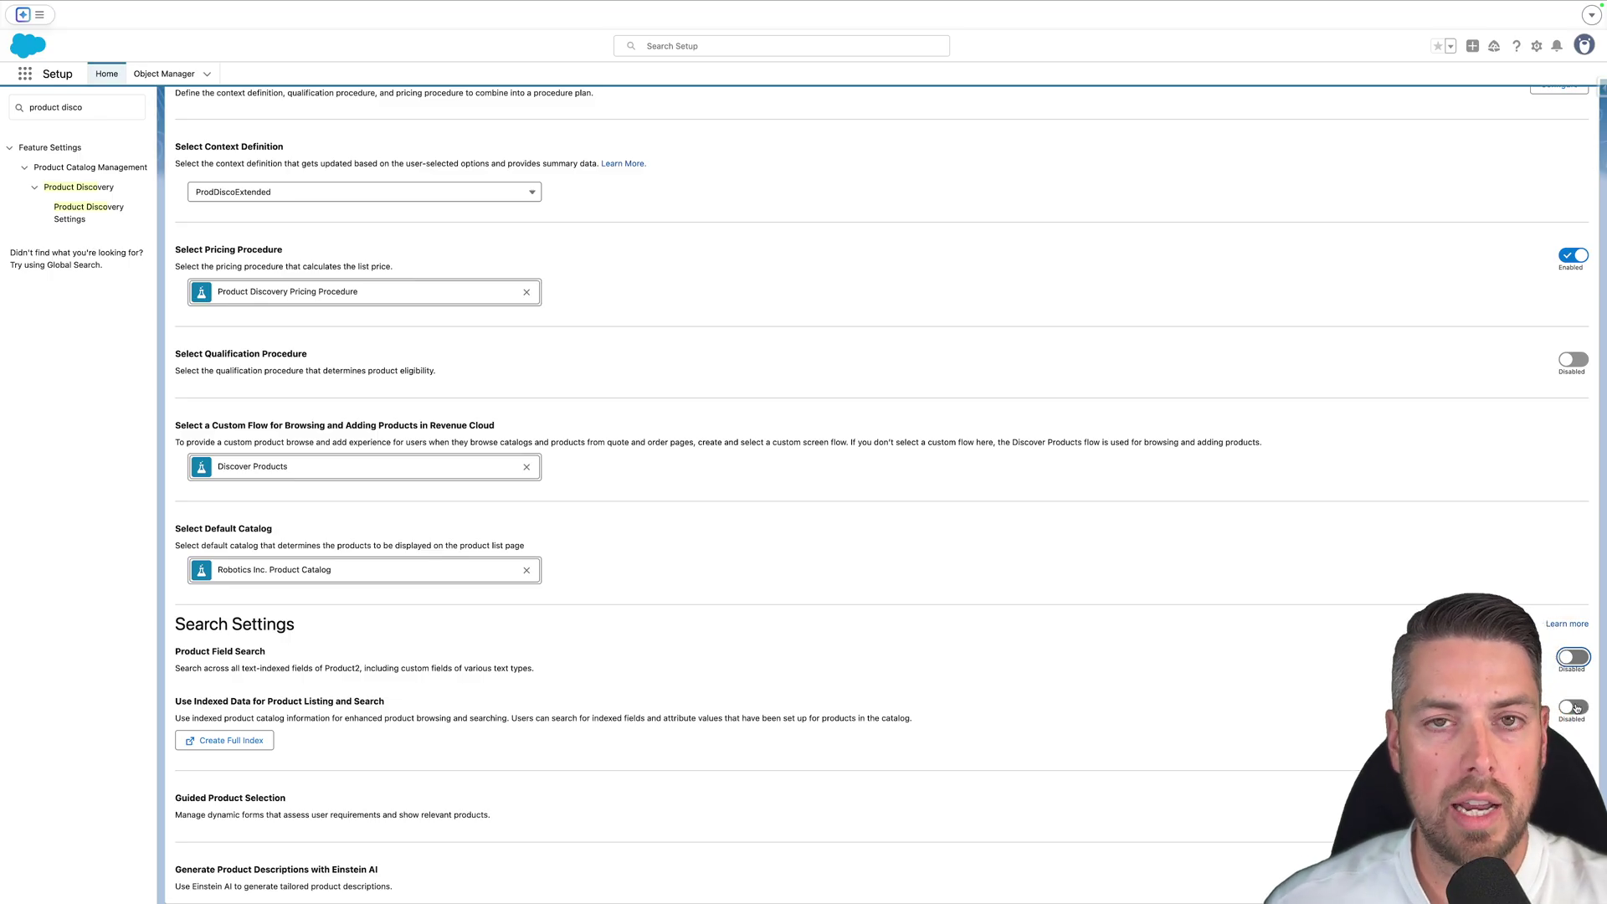
Go to full index creation from Product Discovery Settings and open the index's fields and attributes for editing.
{"action": "left_click", "coordinate": [238, 742]}
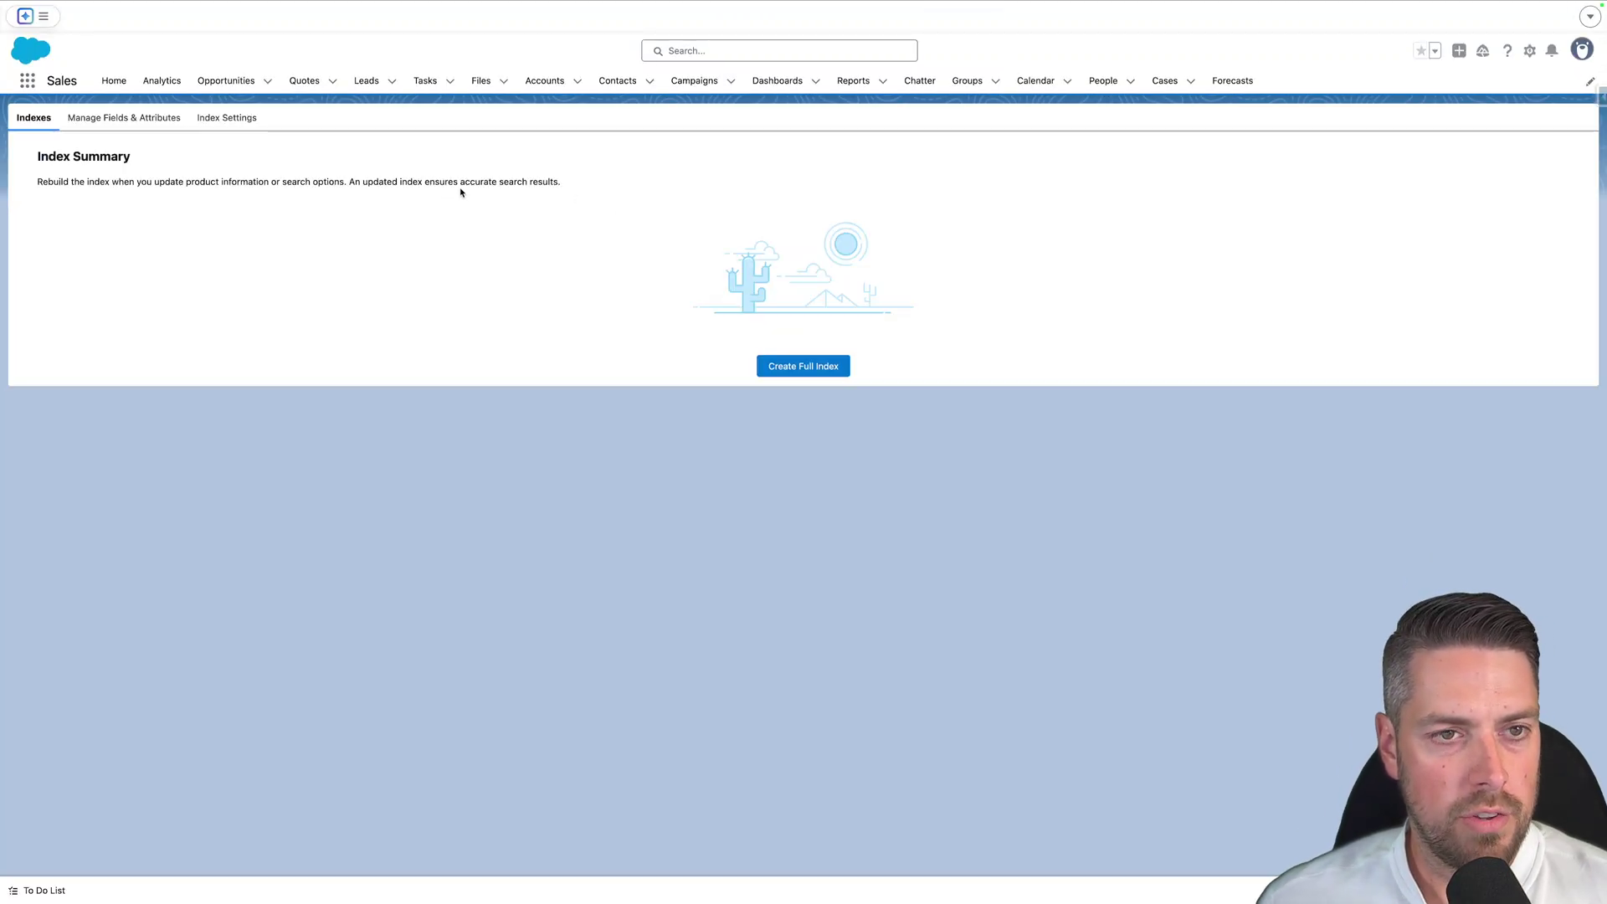
{"action": "left_click", "coordinate": [134, 119]}
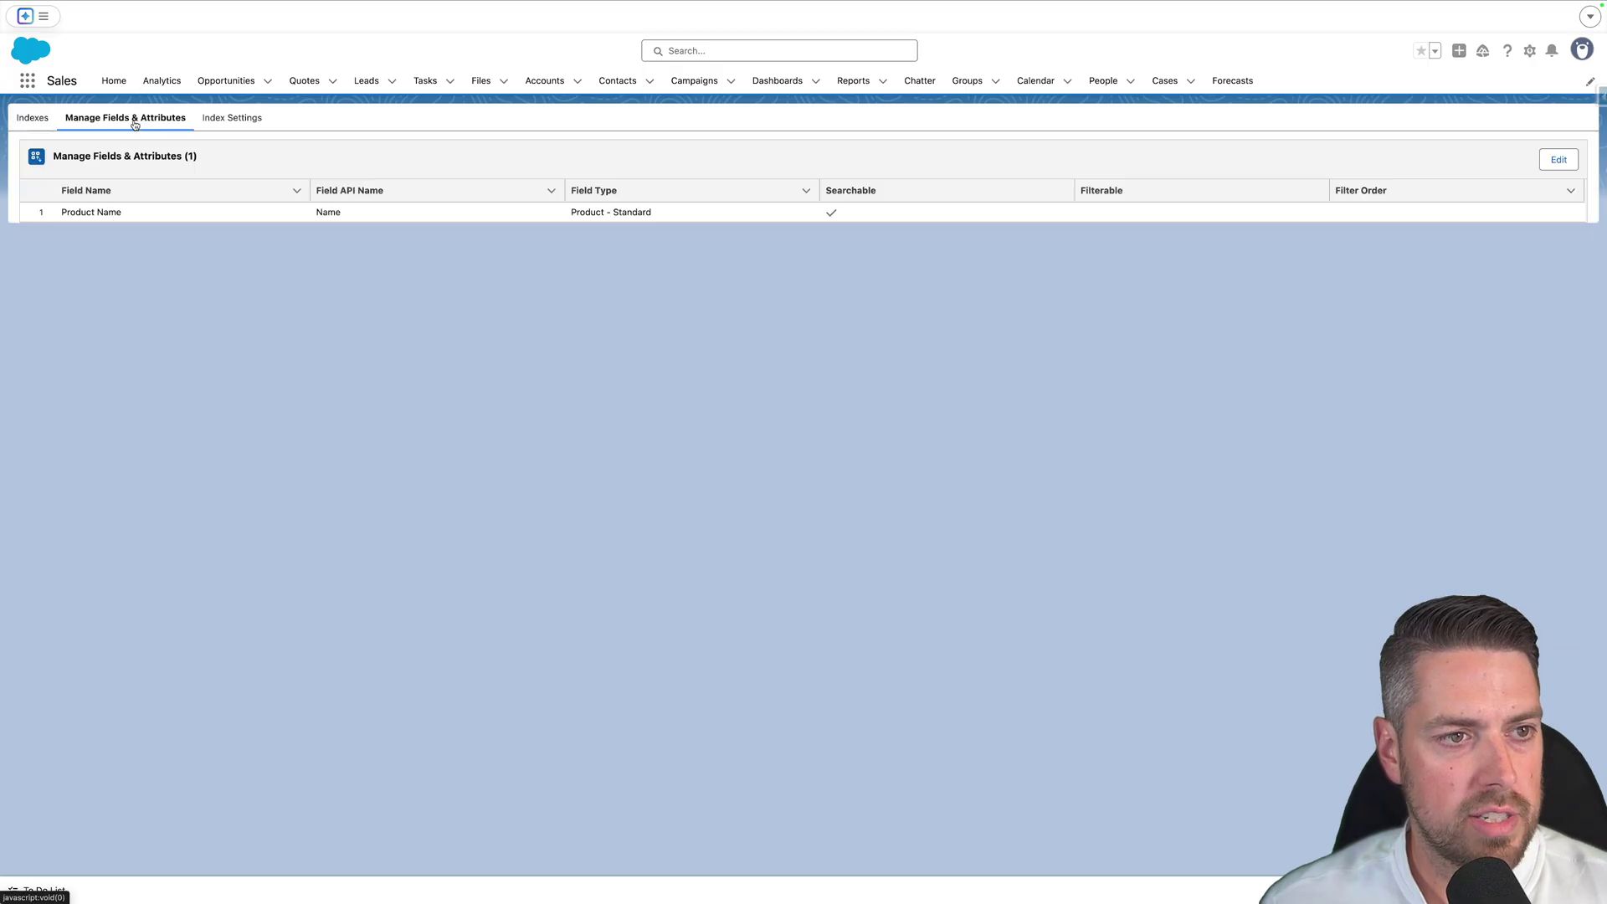
{"action": "left_click", "coordinate": [27, 119]}
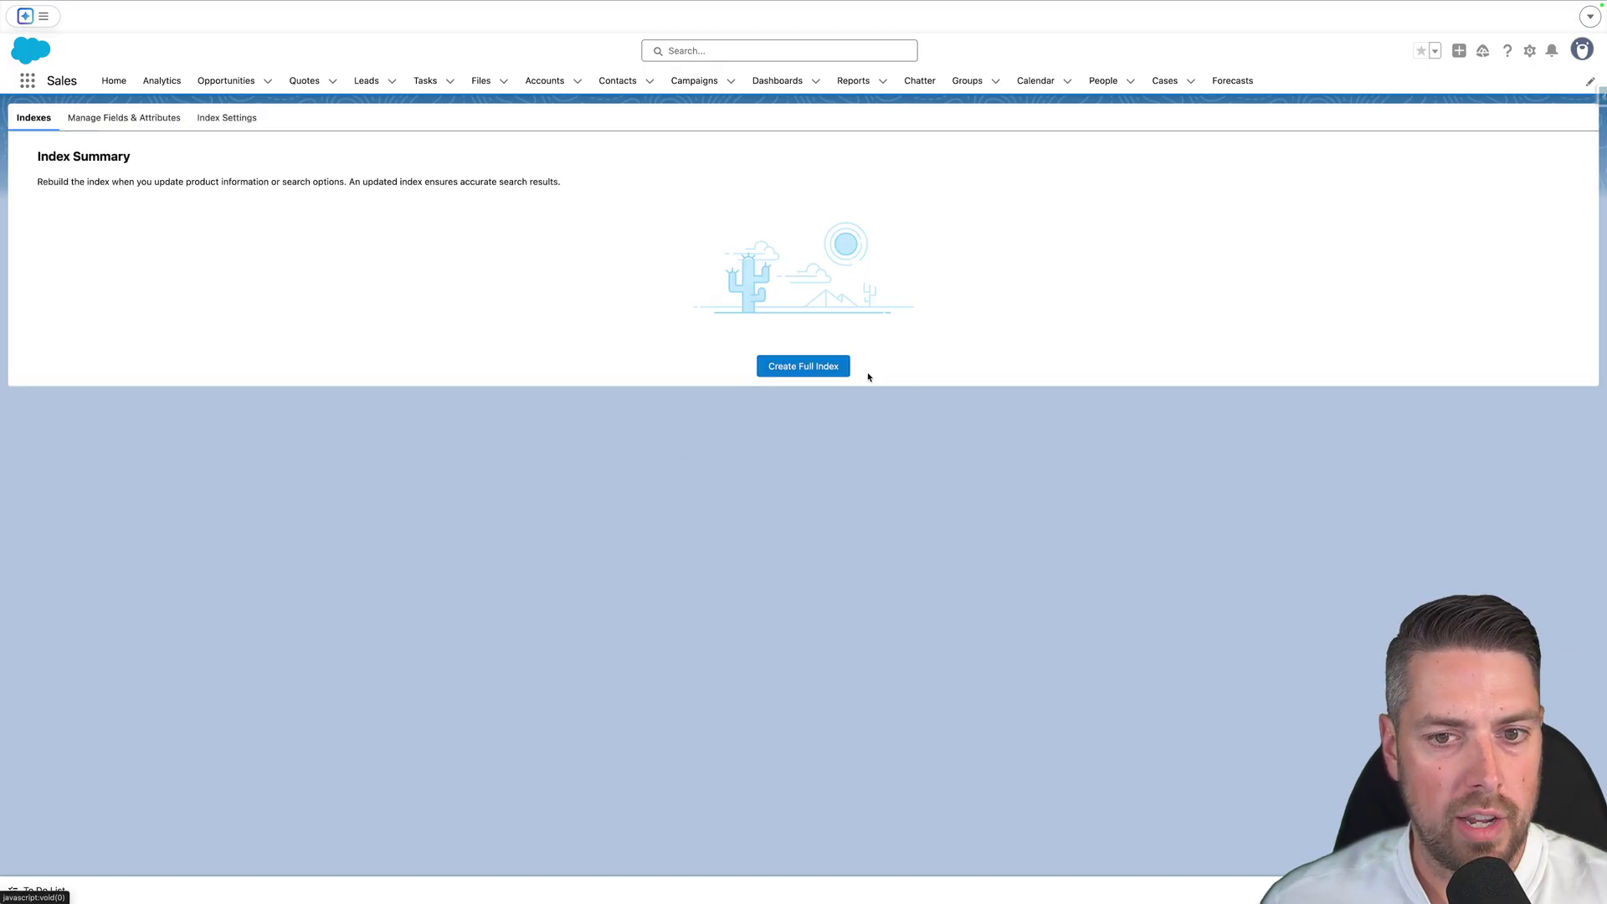
{"action": "left_click", "coordinate": [138, 122]}
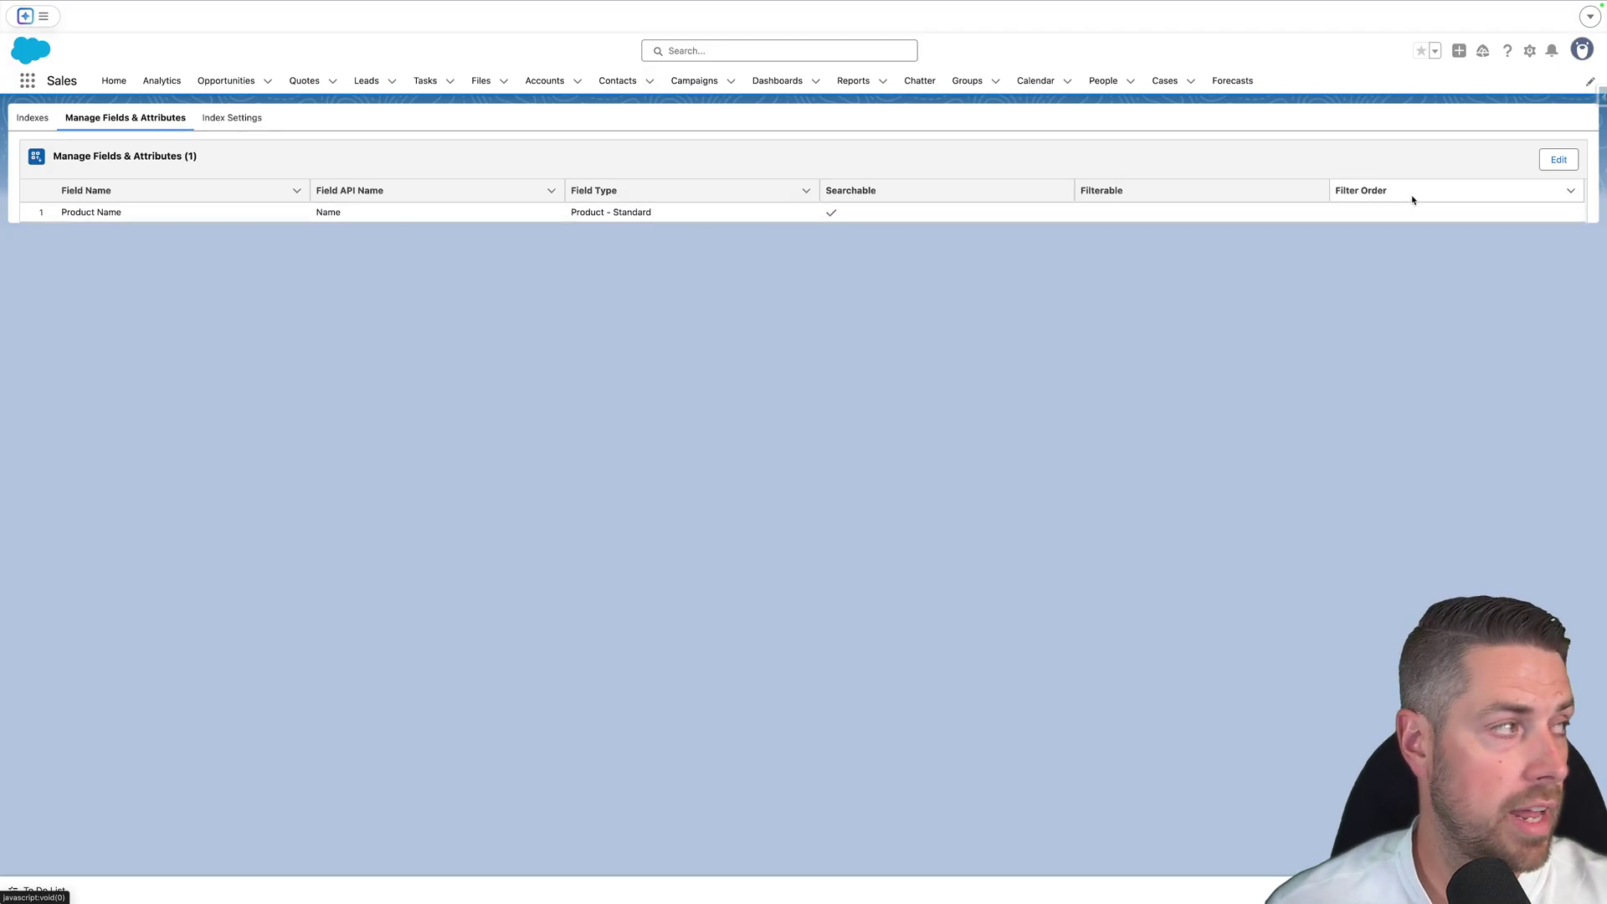
{"action": "left_click", "coordinate": [1558, 161]}
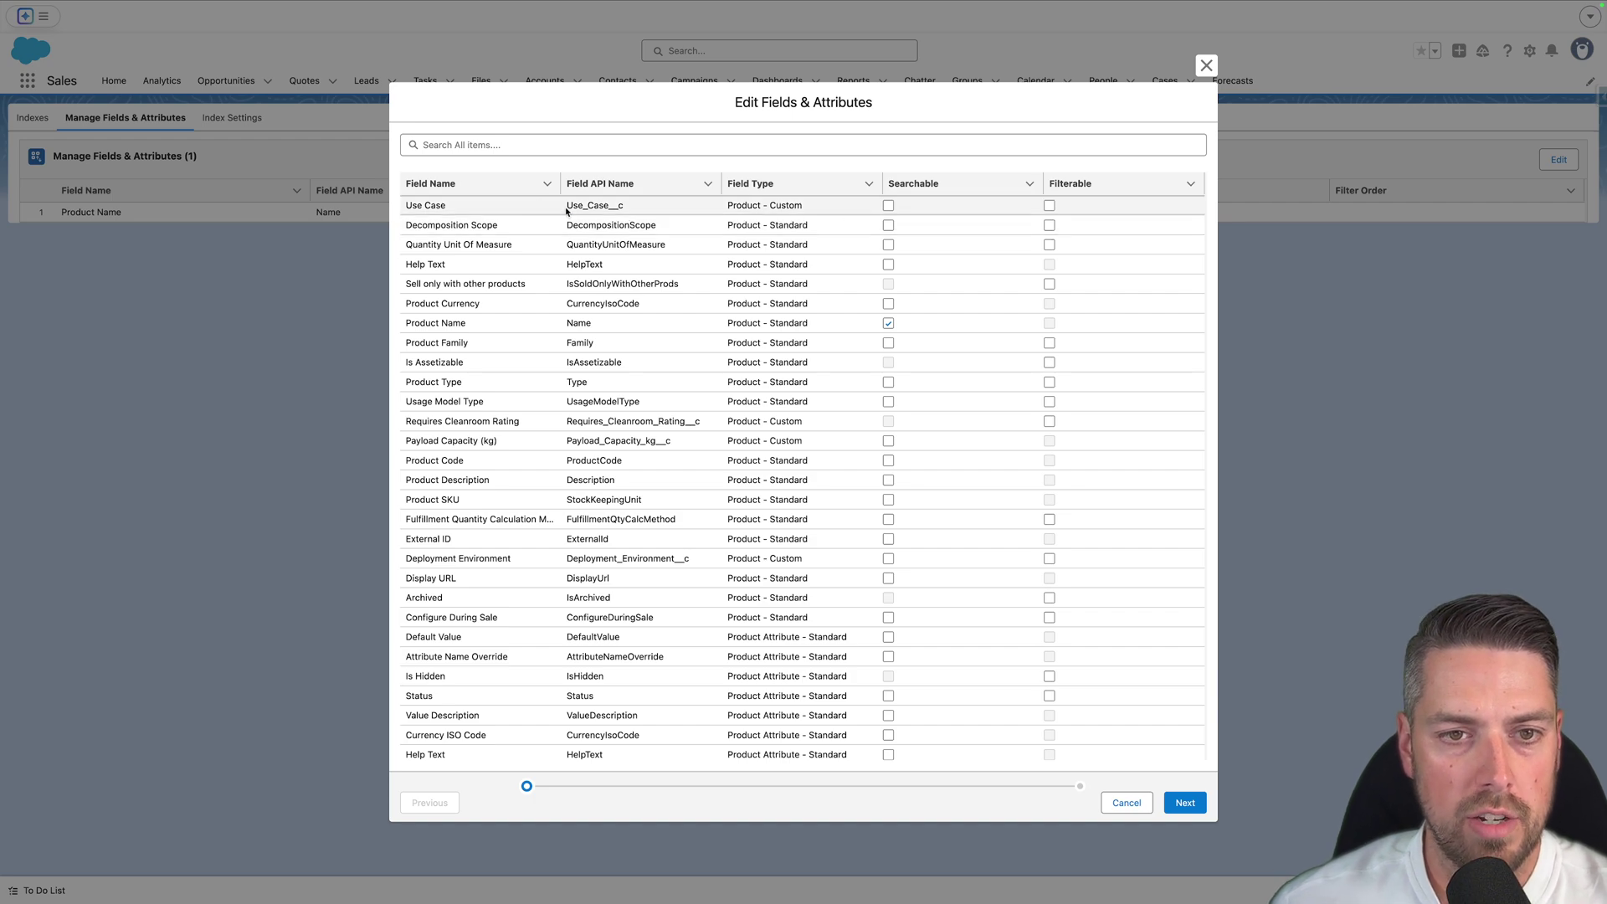
Make Use Case and Deployment Environment searchable and filterable, Requires Cleanroom Rating filterable, and Payload Capacity (kg) searchable.
{"action": "left_click", "coordinate": [635, 208]}
{"action": "left_click", "coordinate": [1050, 206]}
{"action": "left_click", "coordinate": [888, 206]}
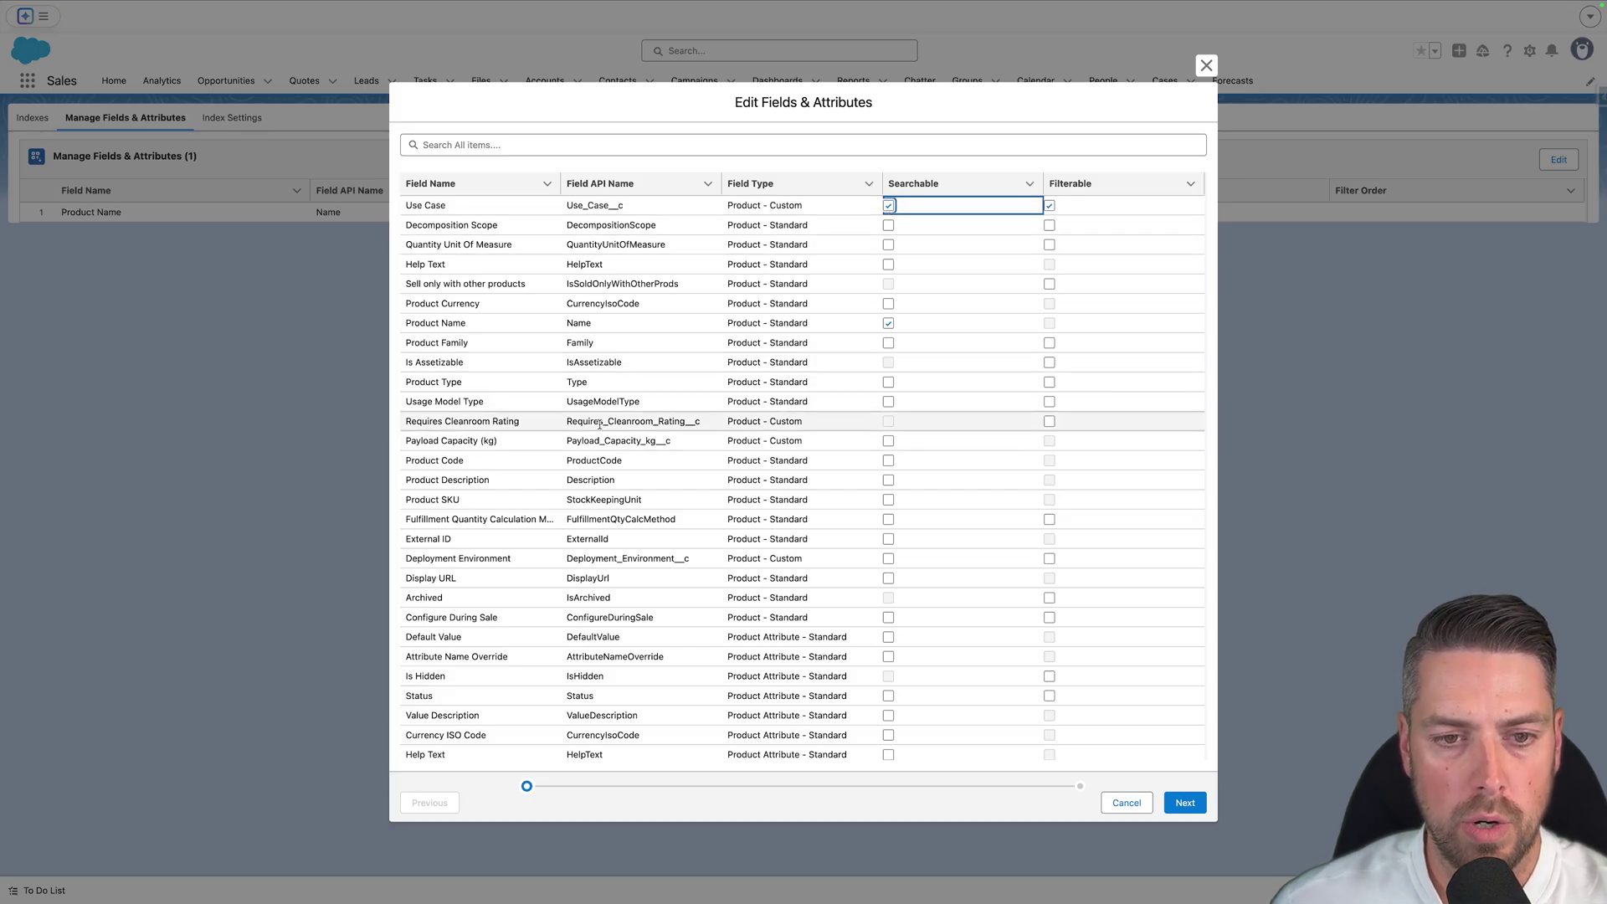
{"action": "left_click", "coordinate": [1049, 422]}
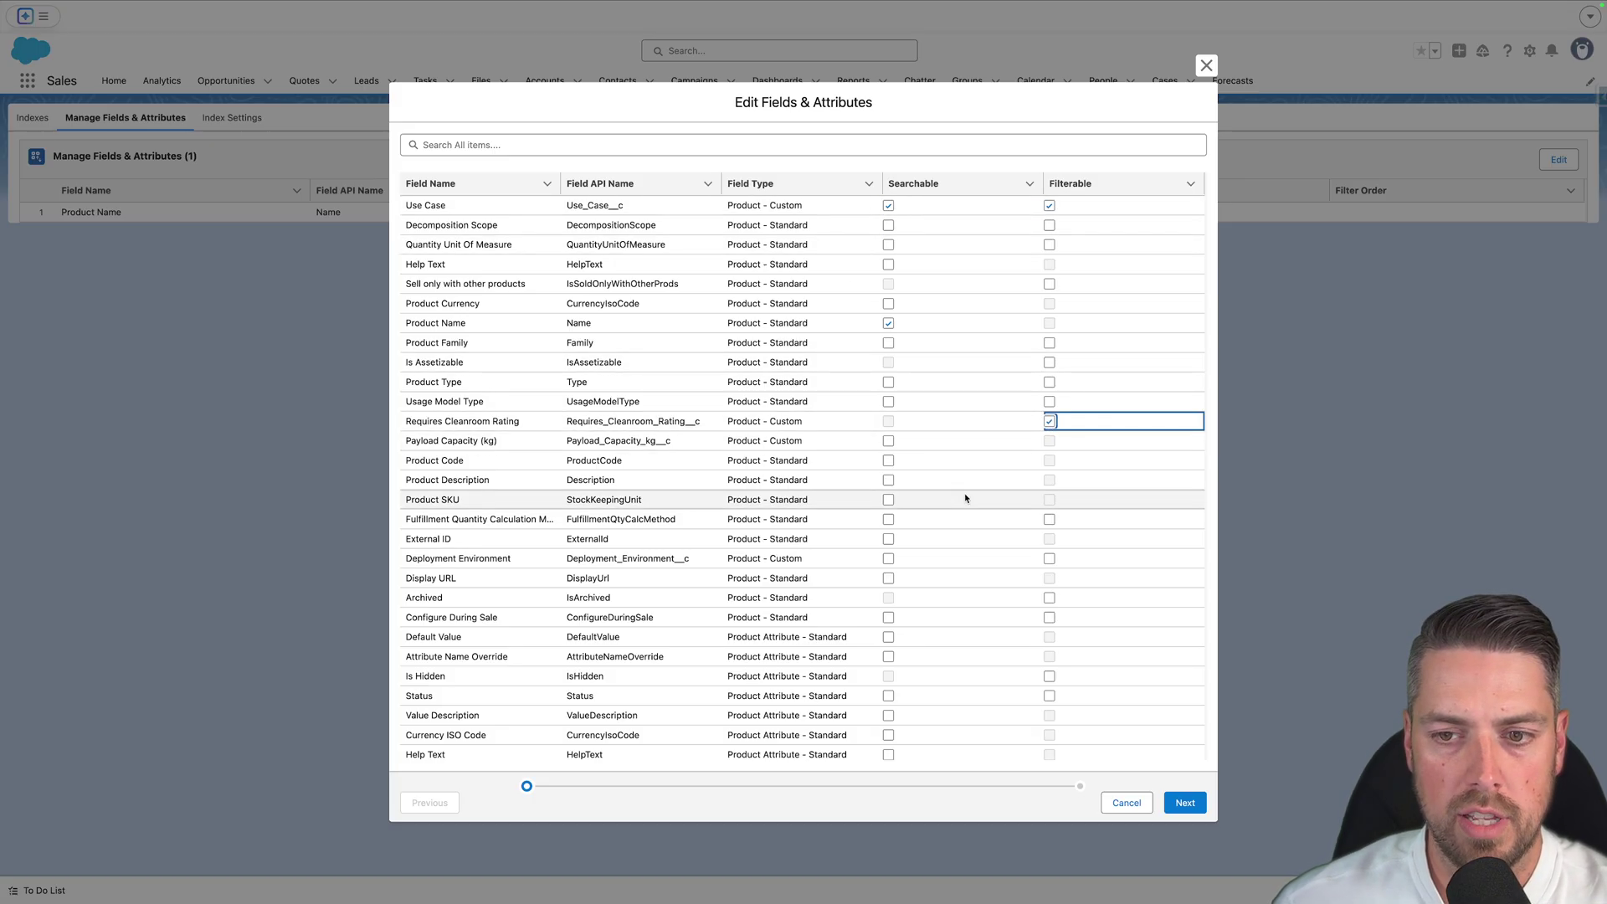
{"action": "left_click", "coordinate": [887, 443]}
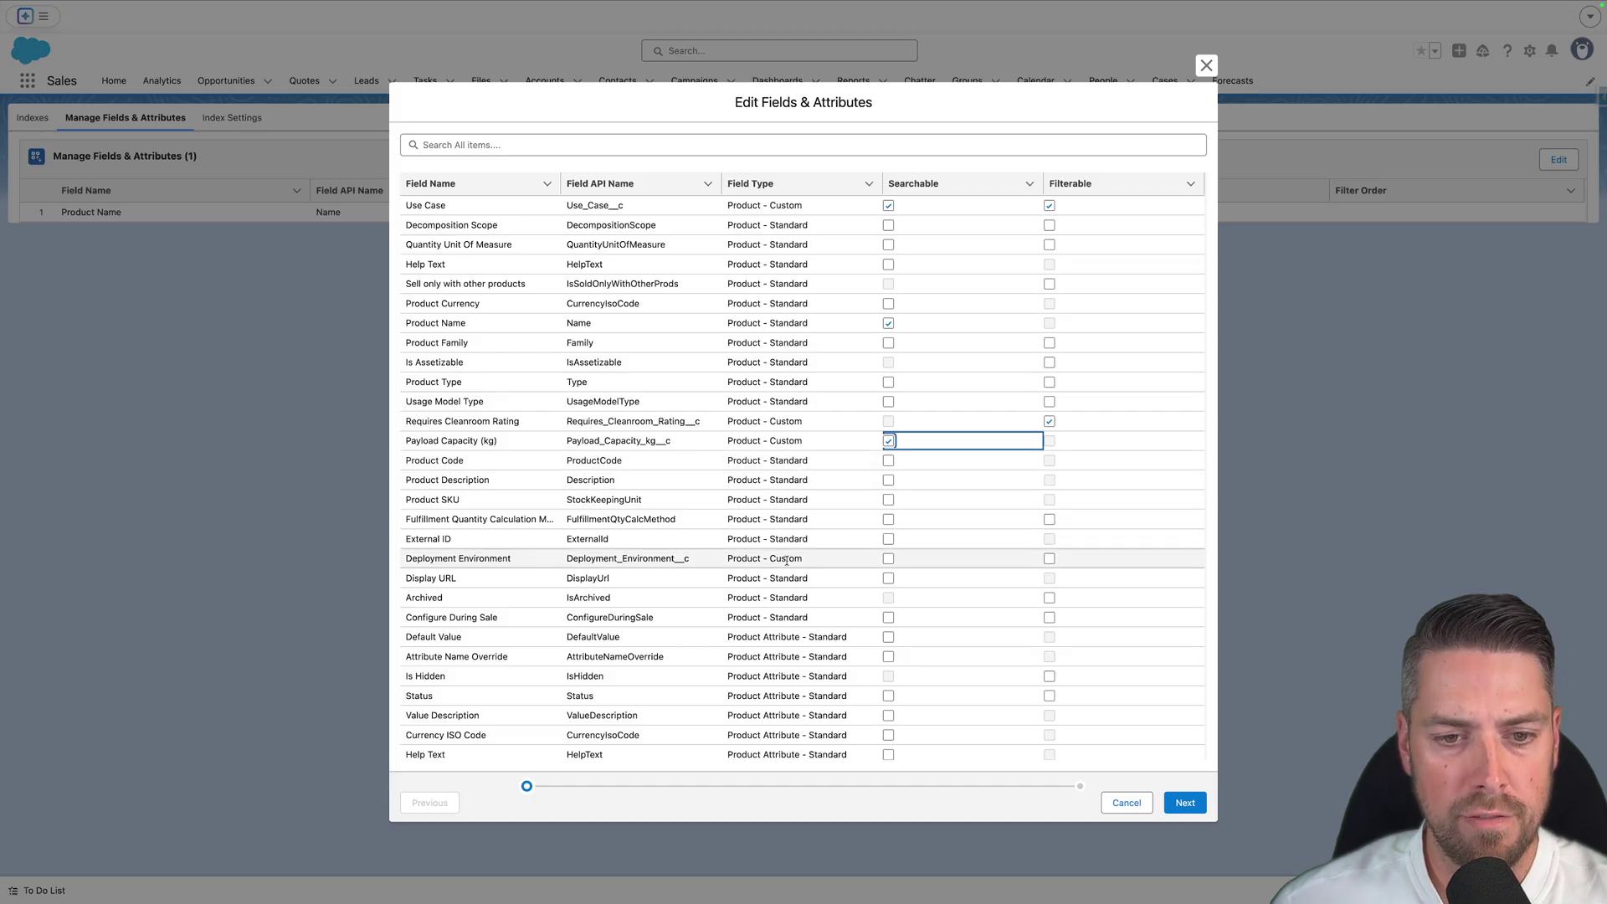
{"action": "left_click", "coordinate": [1049, 558]}
{"action": "left_click", "coordinate": [890, 559]}
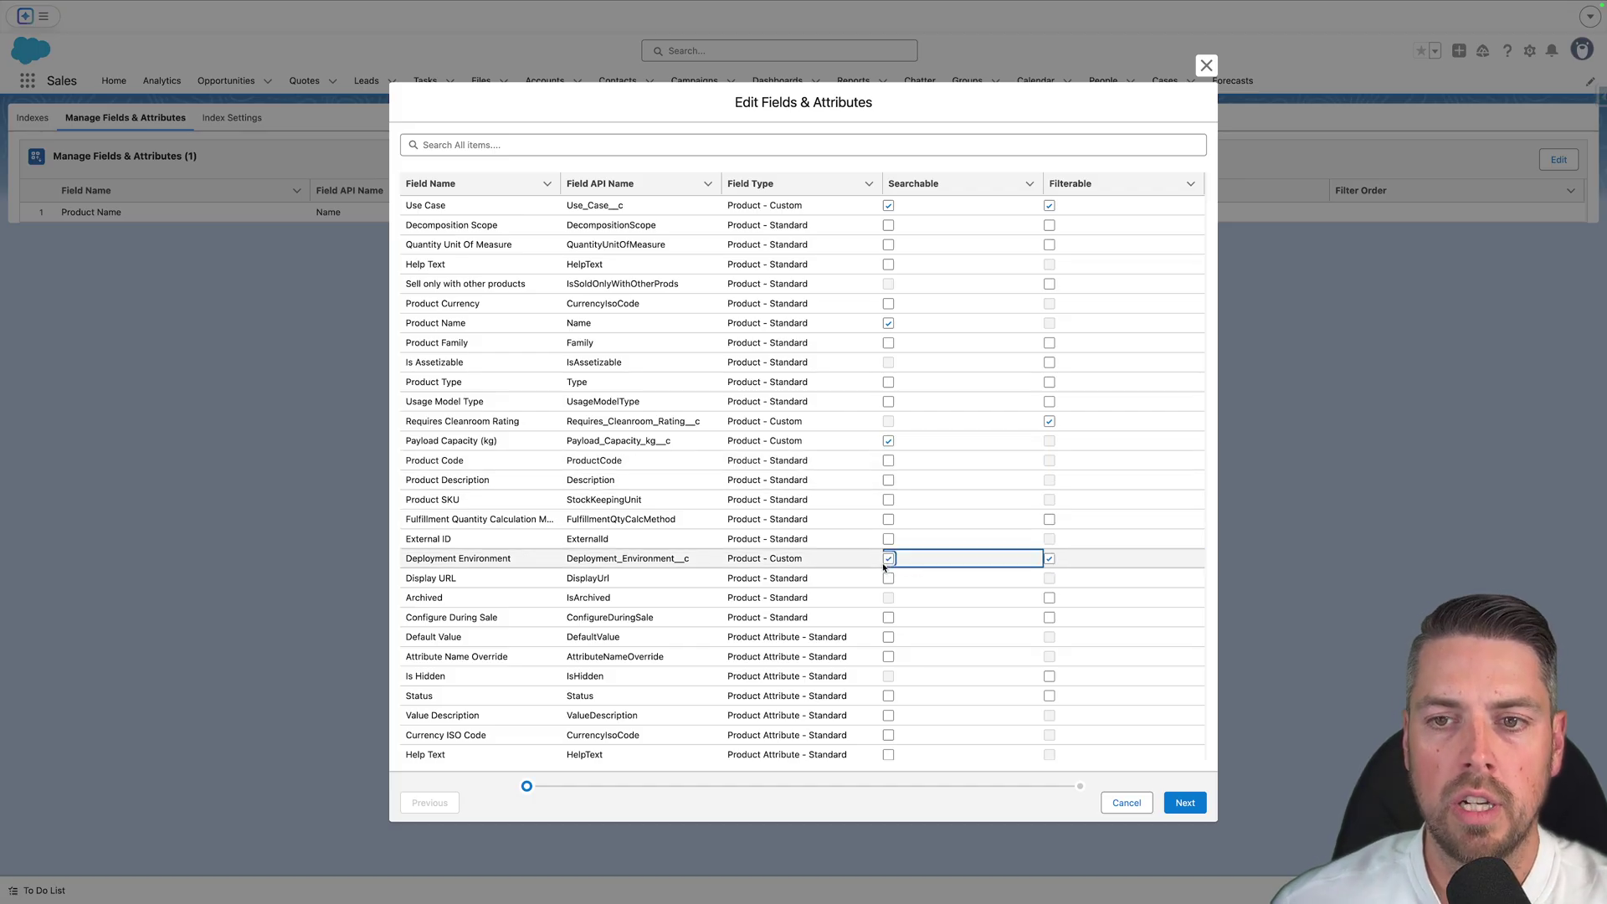
Set the filter order to Use Case, Requires Cleanroom Rating, Deployment Environment and save the field and attribute options.
{"action": "left_click", "coordinate": [1186, 802]}
{"action": "left_click", "coordinate": [503, 395]}
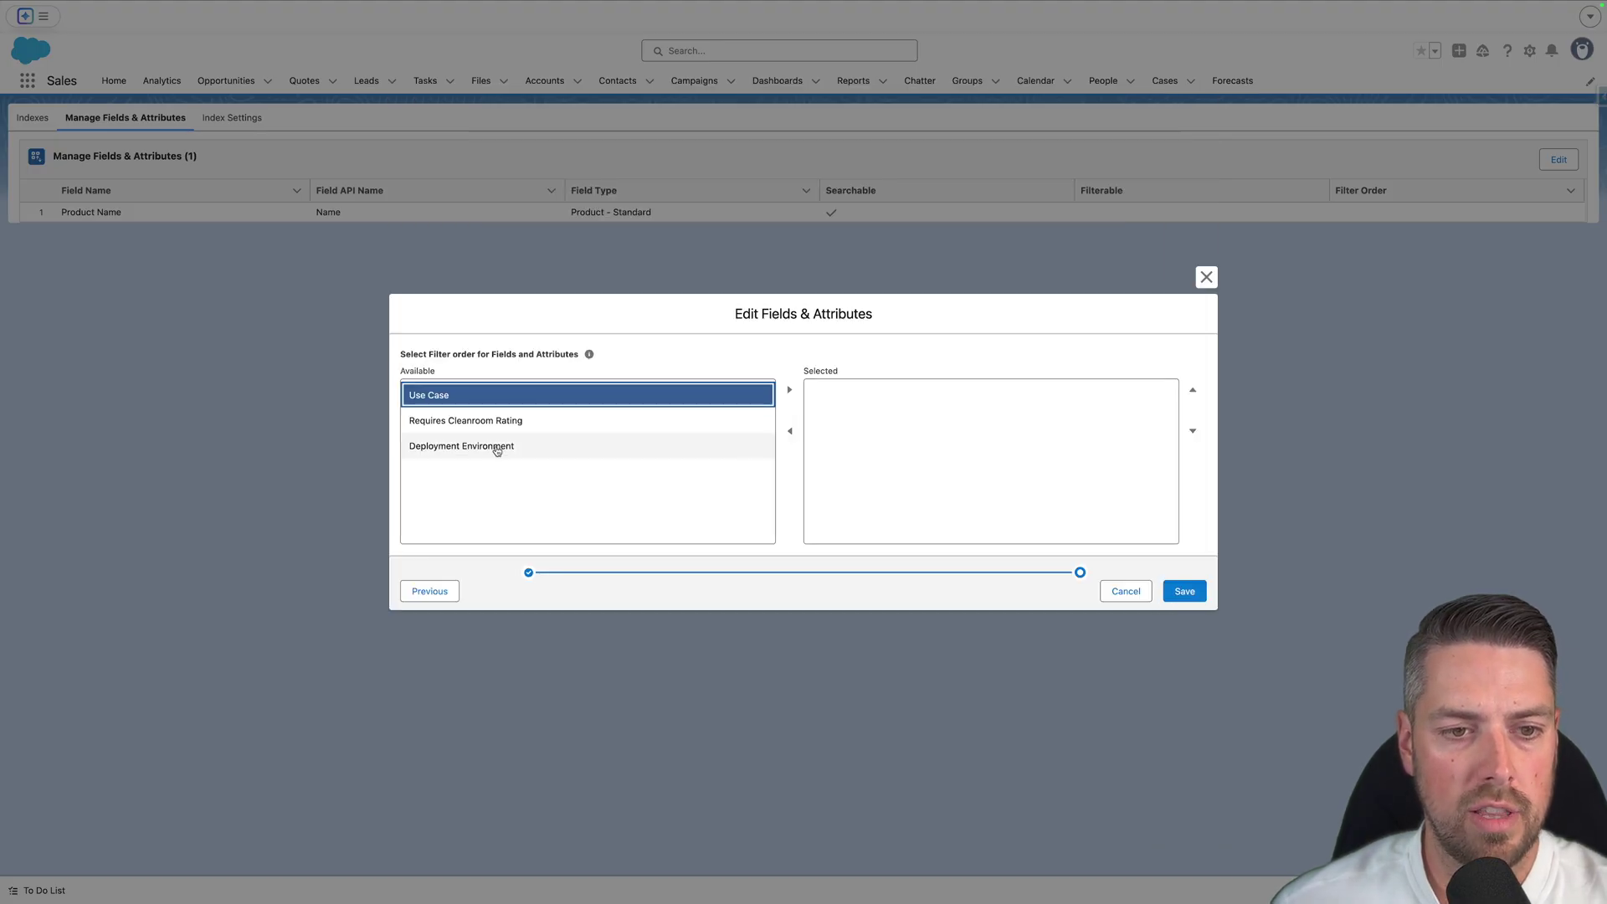
{"action": "left_click", "coordinate": [501, 448], "text": "shift"}
{"action": "left_click", "coordinate": [790, 389]}
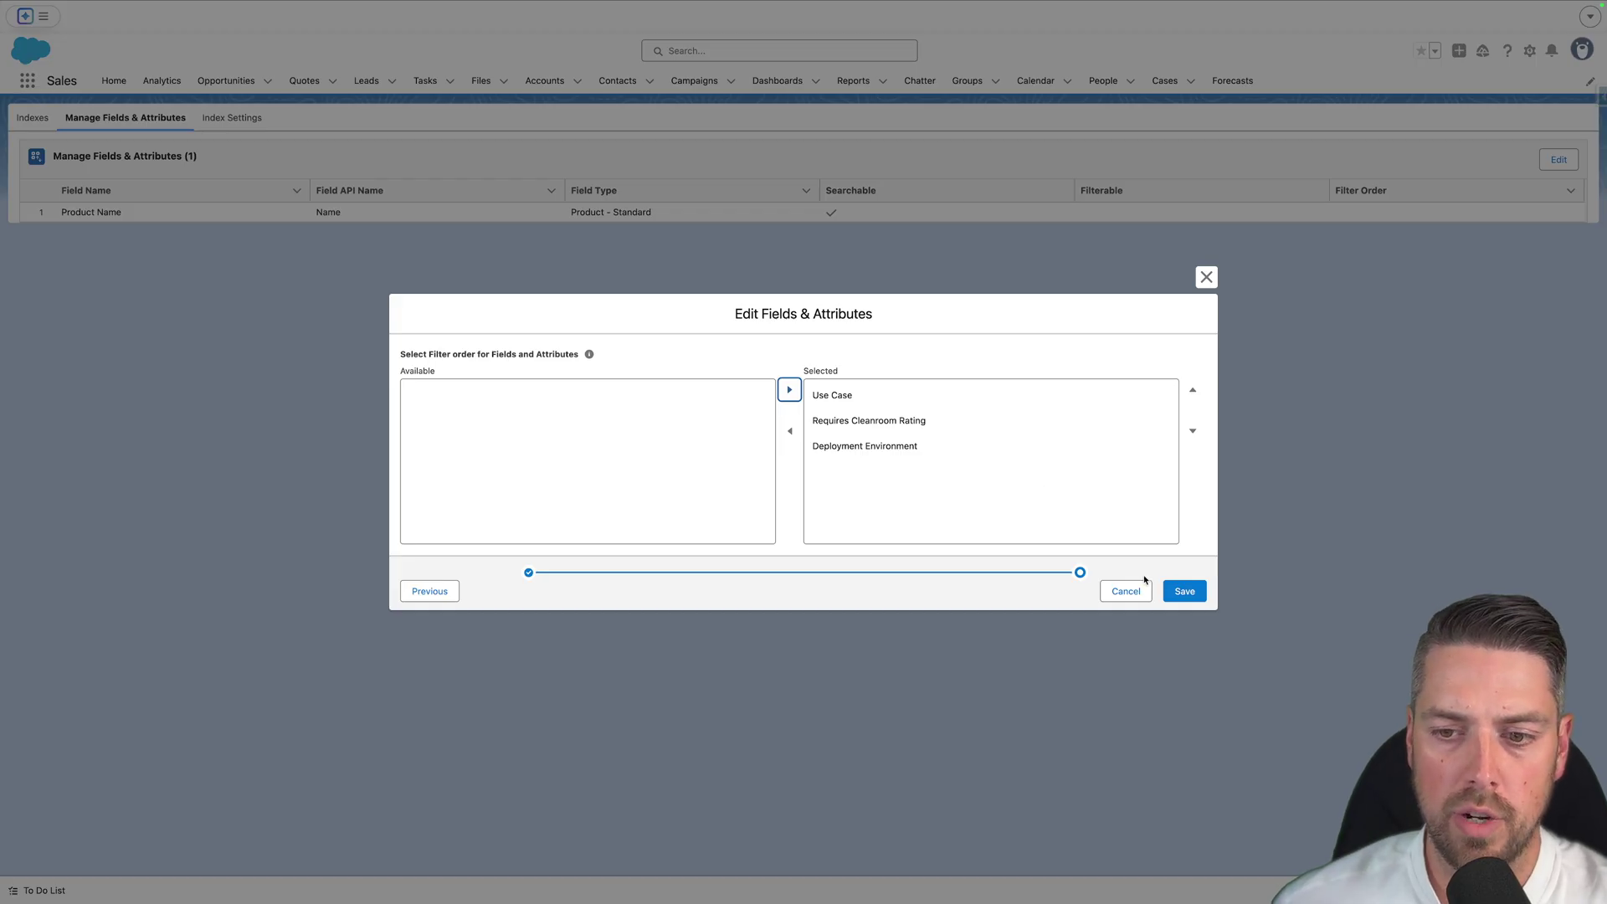
{"action": "left_click", "coordinate": [1197, 593]}
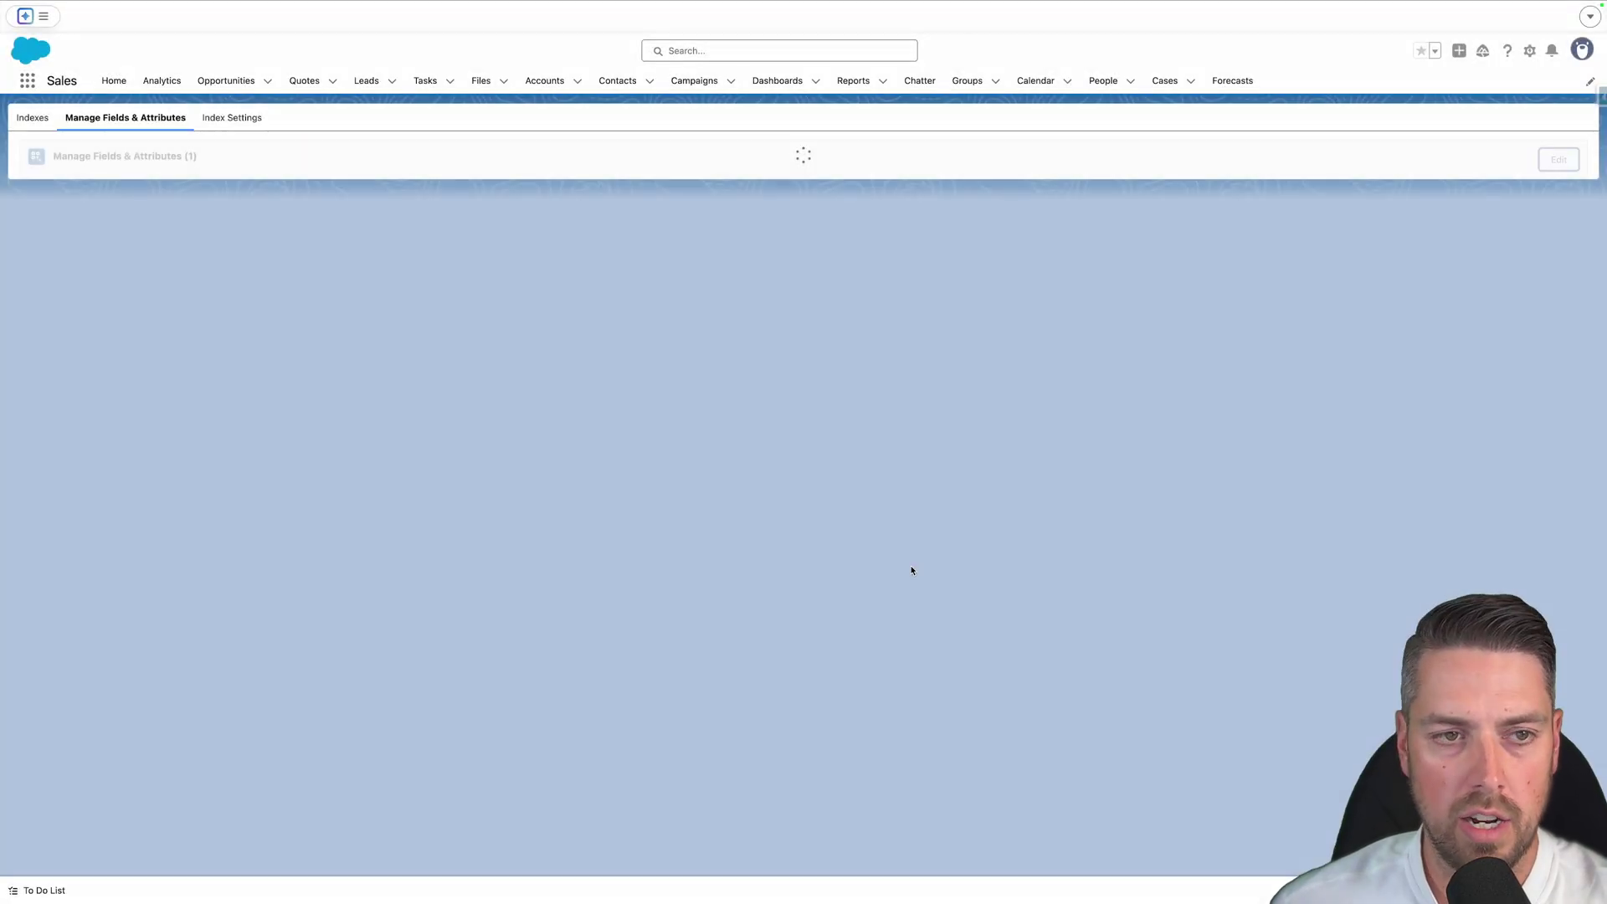
Create the full product index from the Index Summary.
{"action": "left_click", "coordinate": [23, 119]}
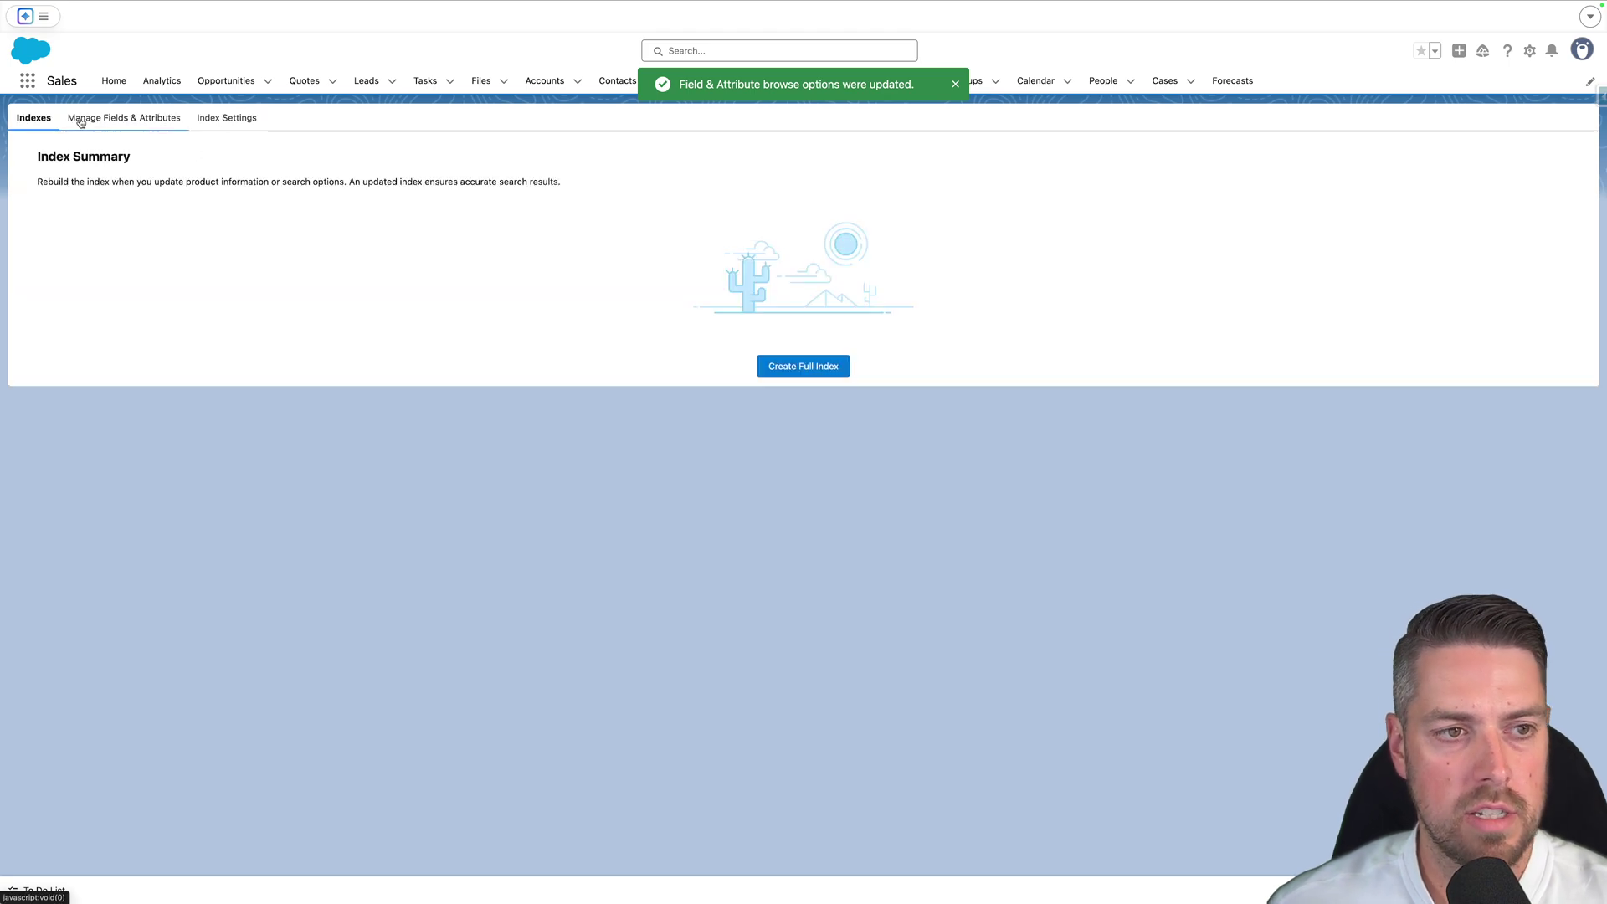
{"action": "left_click", "coordinate": [796, 369]}
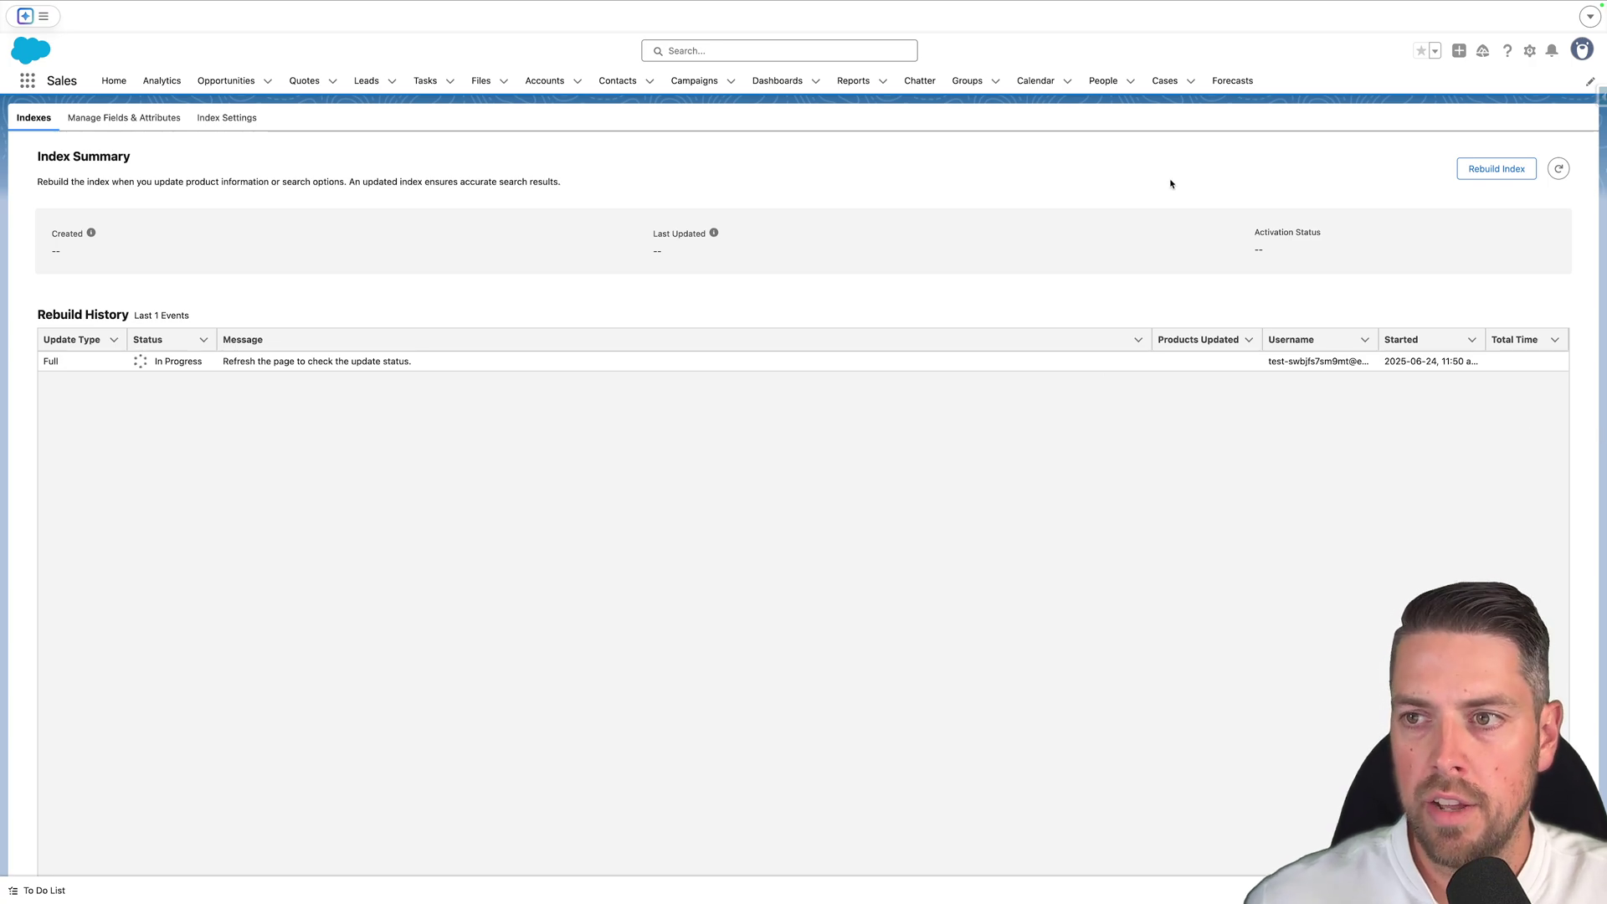
Go to Setup's Object Manager, search for "assess" and open the Assessment Question object.
{"action": "left_click", "coordinate": [1530, 50]}
{"action": "left_click", "coordinate": [1423, 111]}
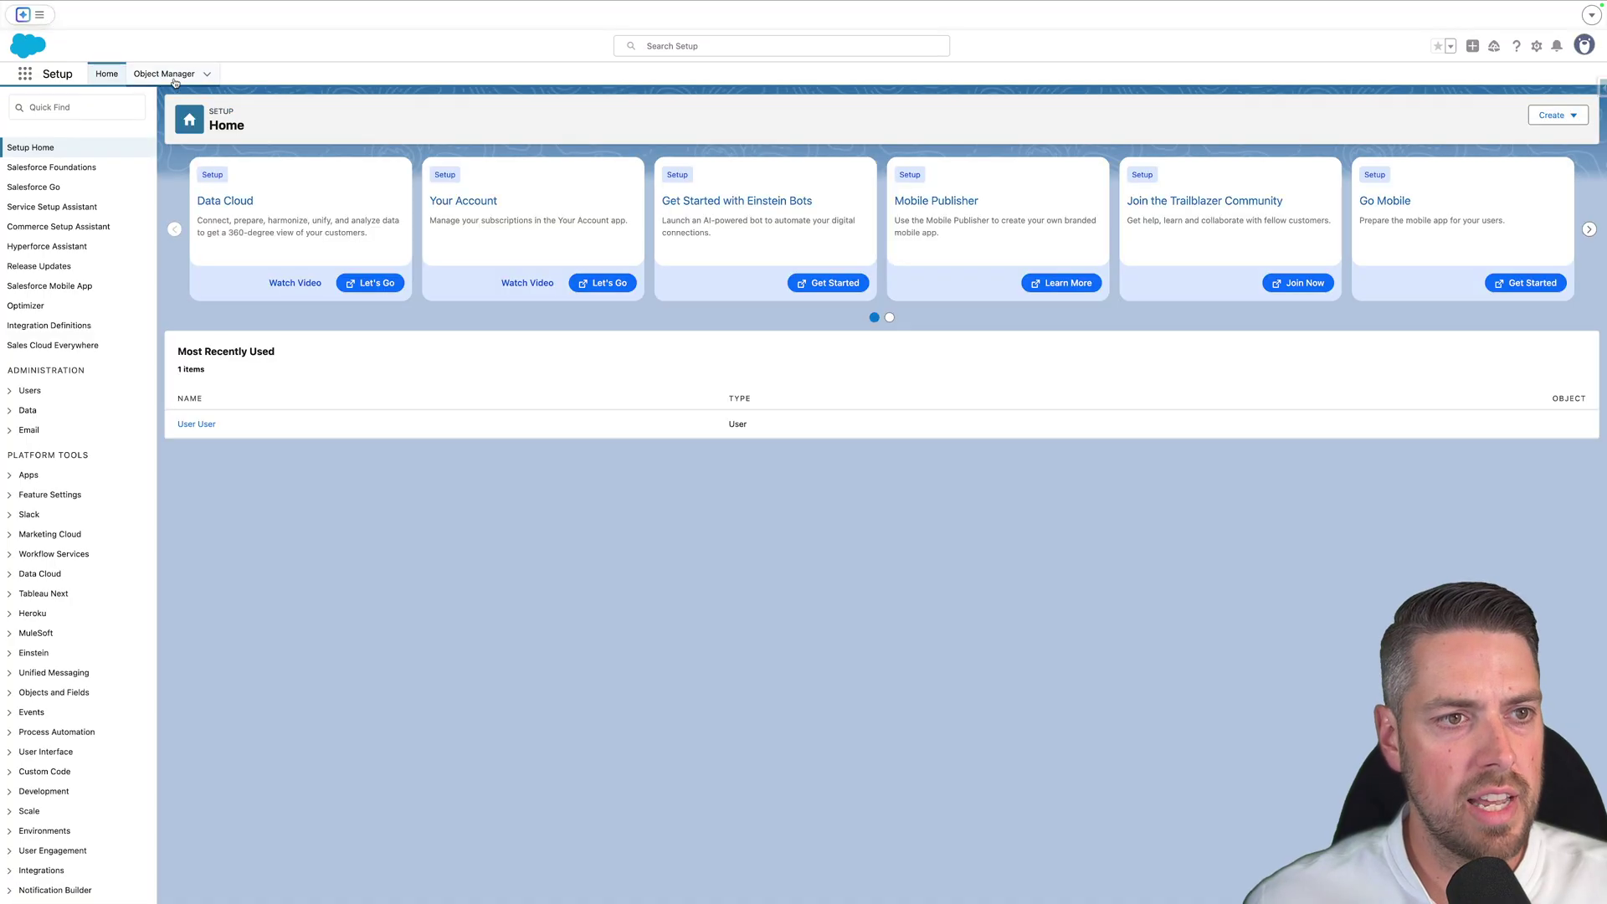
{"action": "left_click", "coordinate": [163, 73]}
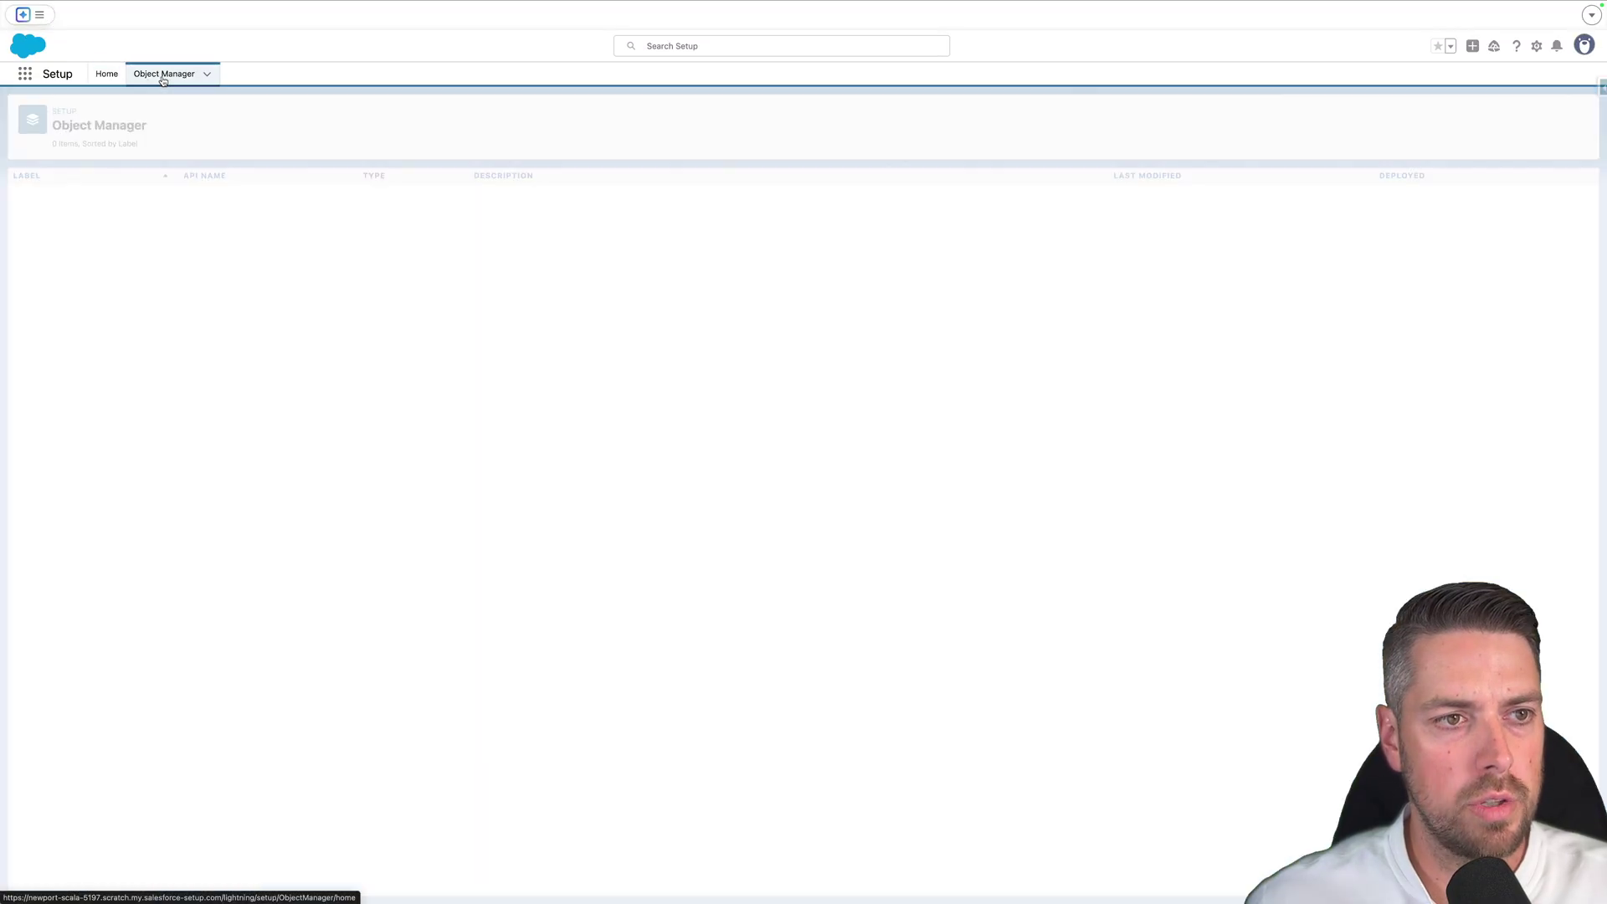
{"action": "left_click", "coordinate": [1334, 112]}
{"action": "type", "text": "assess"}
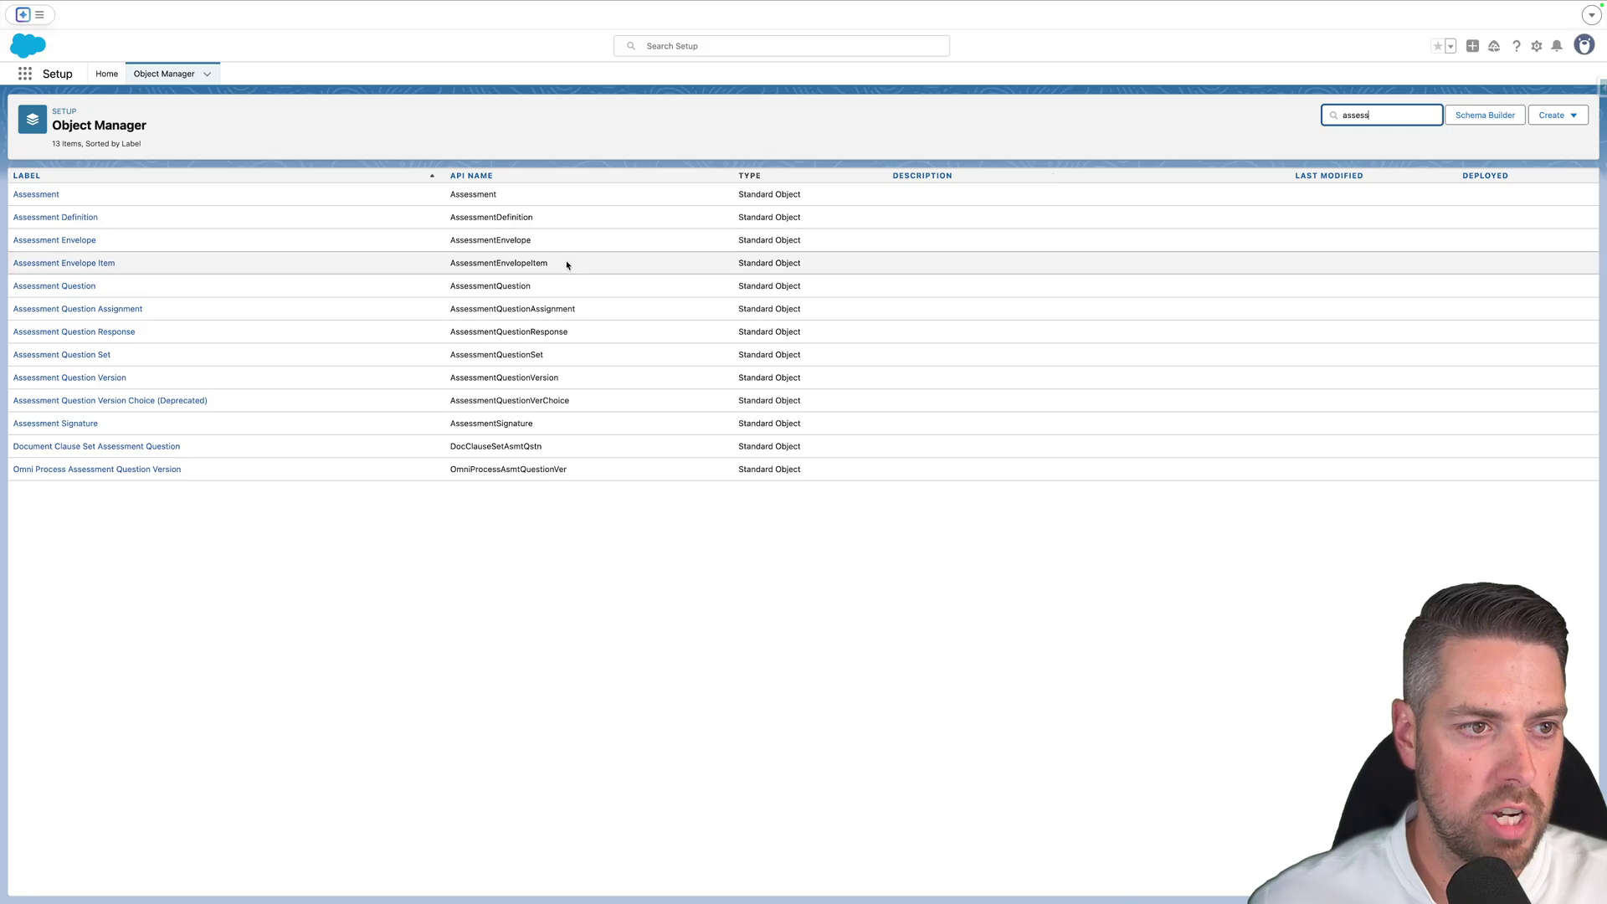
{"action": "left_click", "coordinate": [89, 287]}
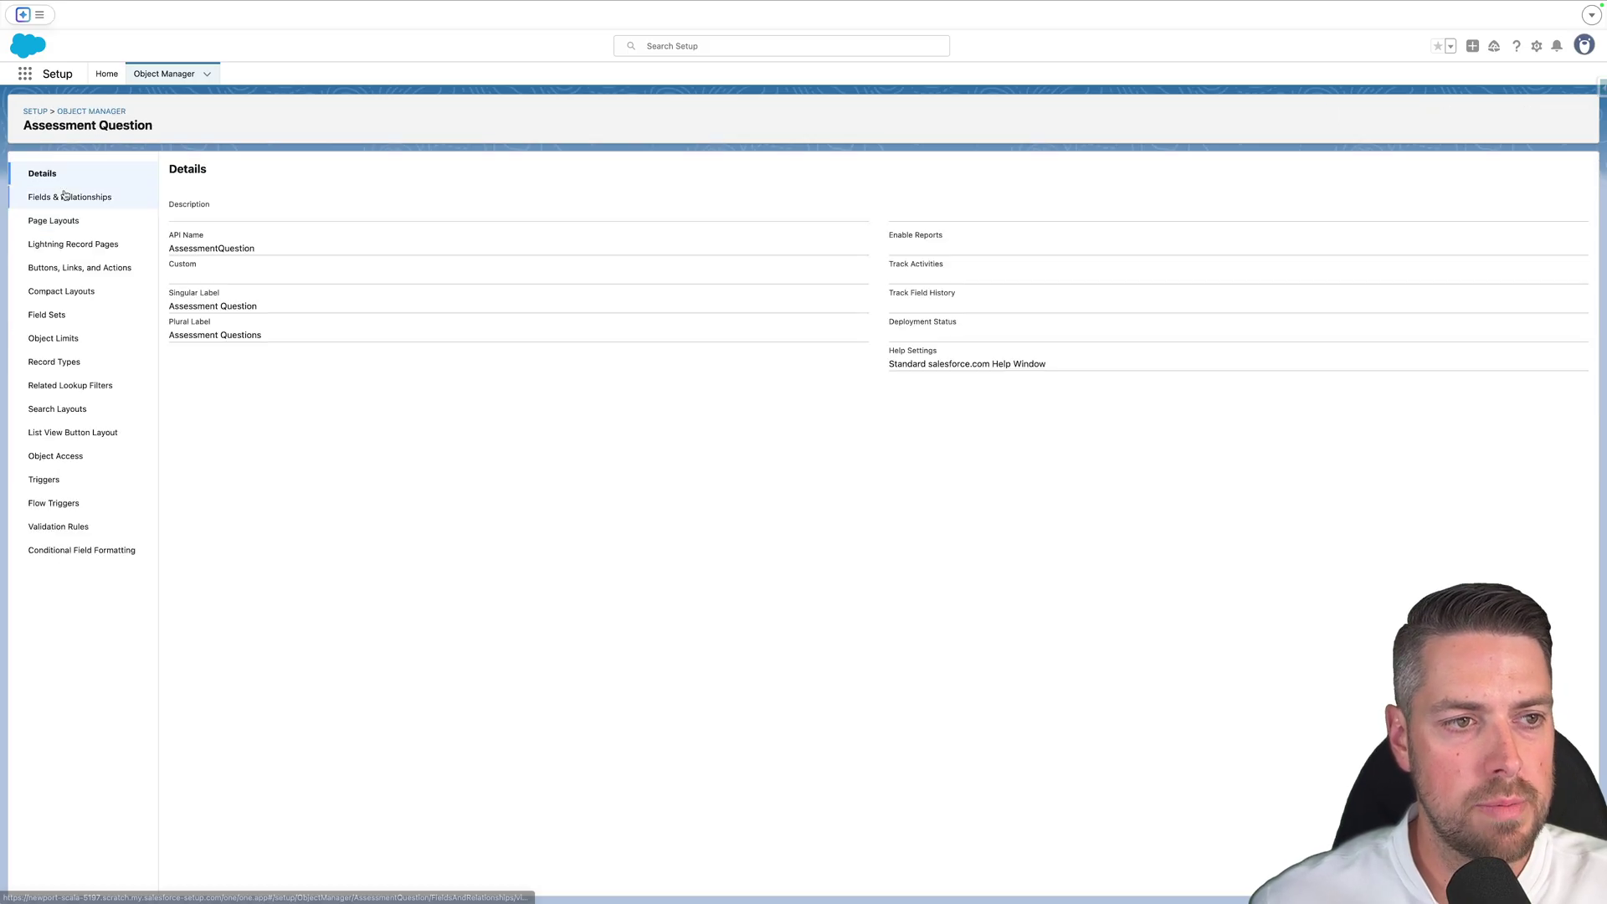
Add the picklist value Robots to the Category field of the Assessment Question object and save it.
{"action": "left_click", "coordinate": [66, 196]}
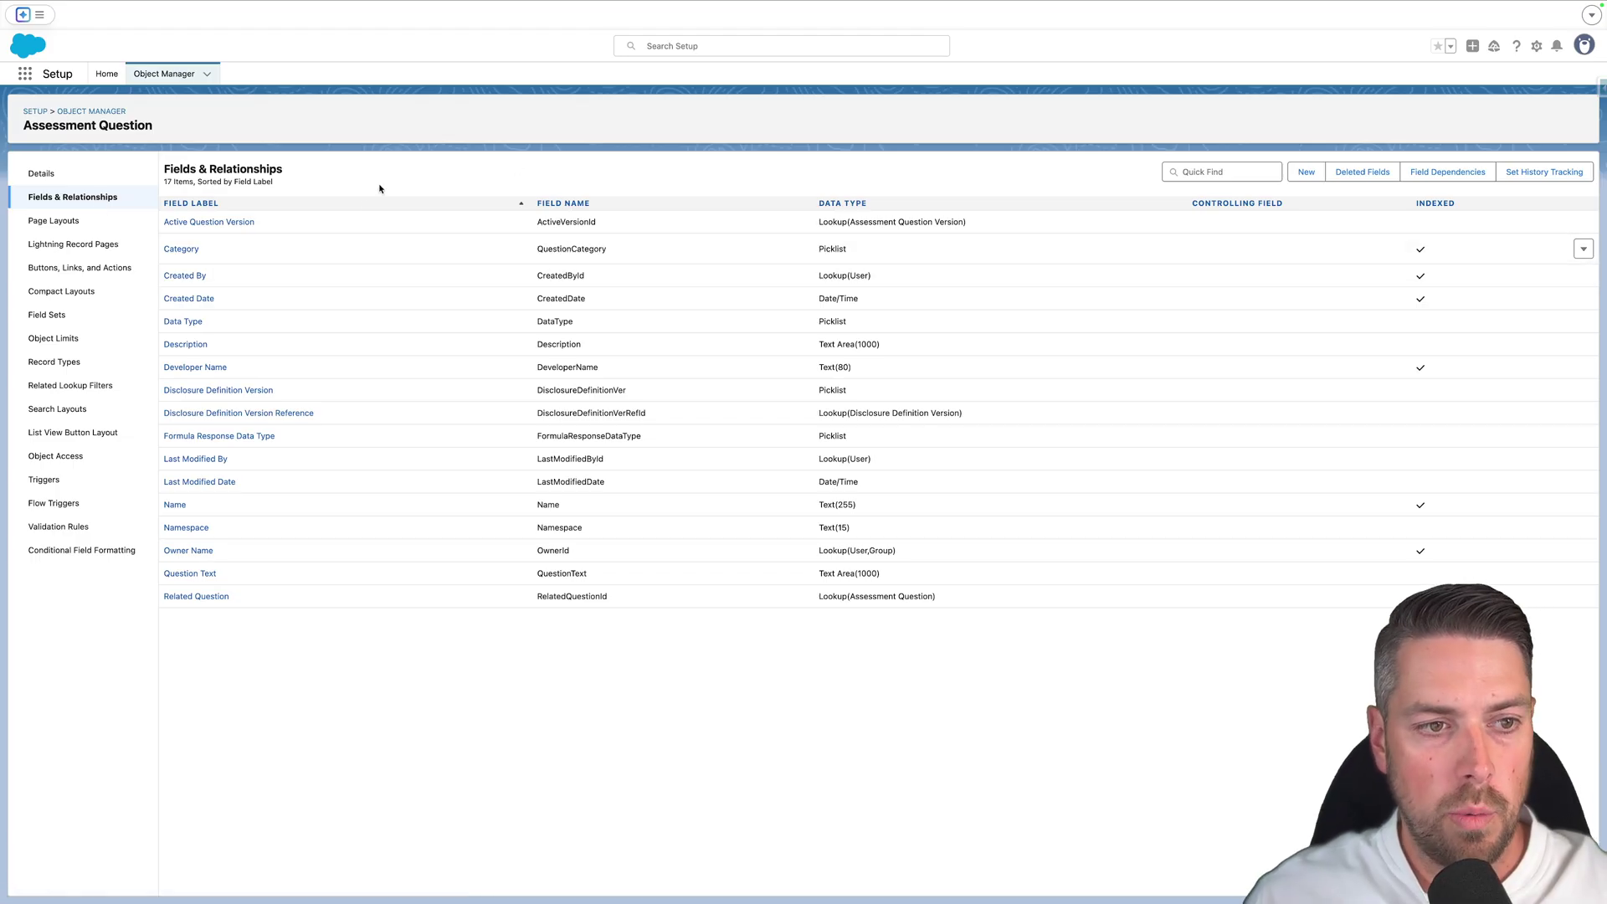
{"action": "left_click", "coordinate": [187, 250]}
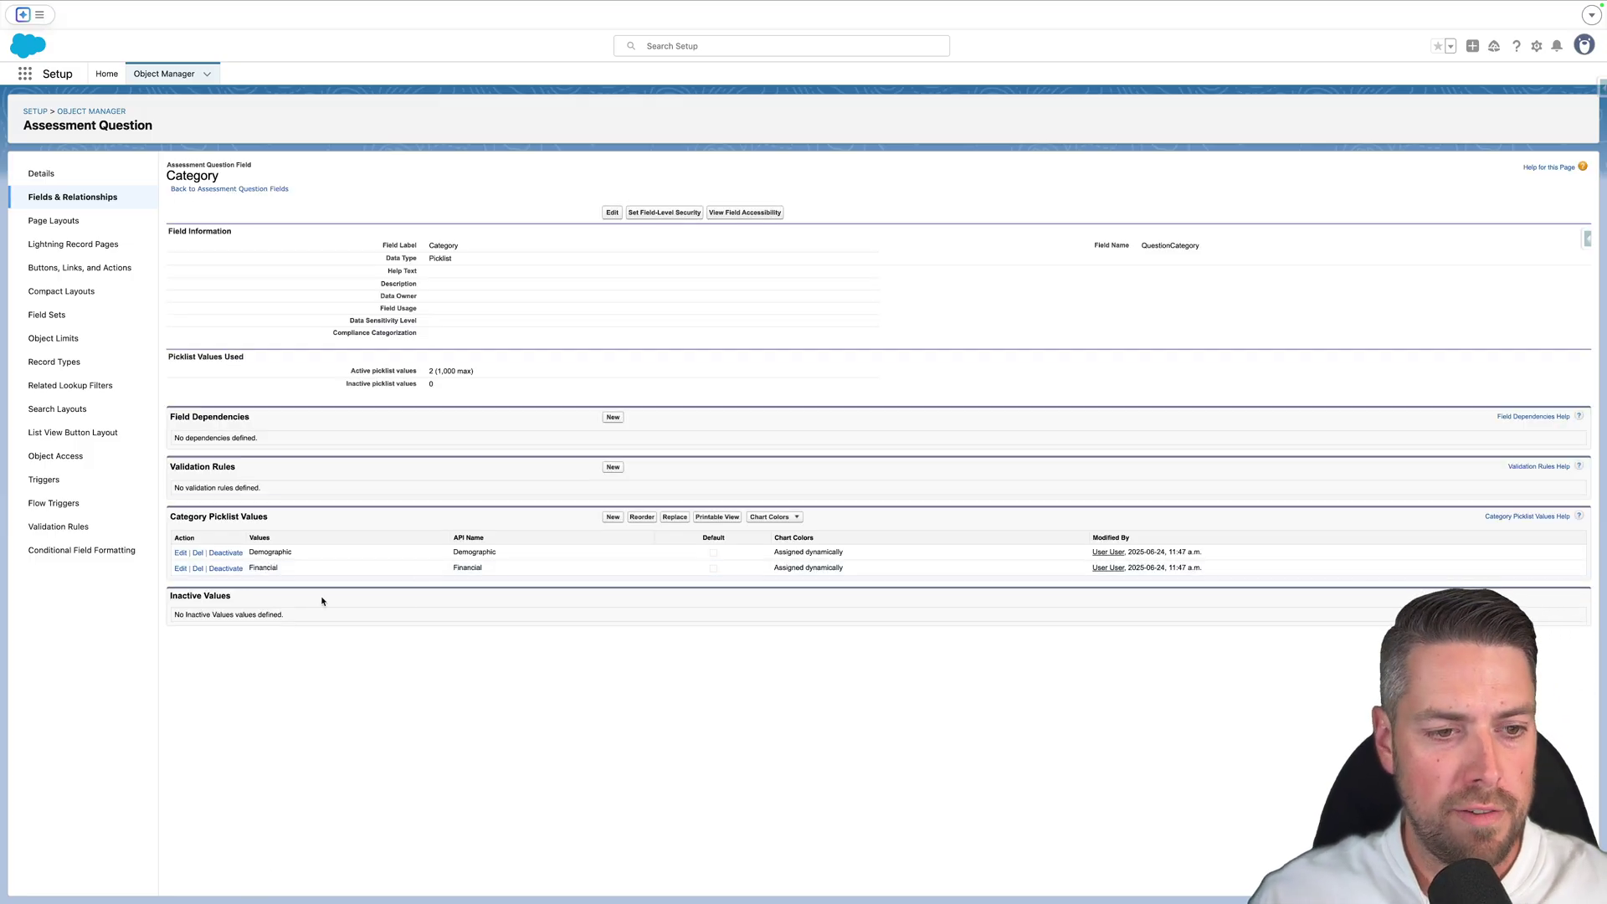
{"action": "left_click", "coordinate": [613, 518]}
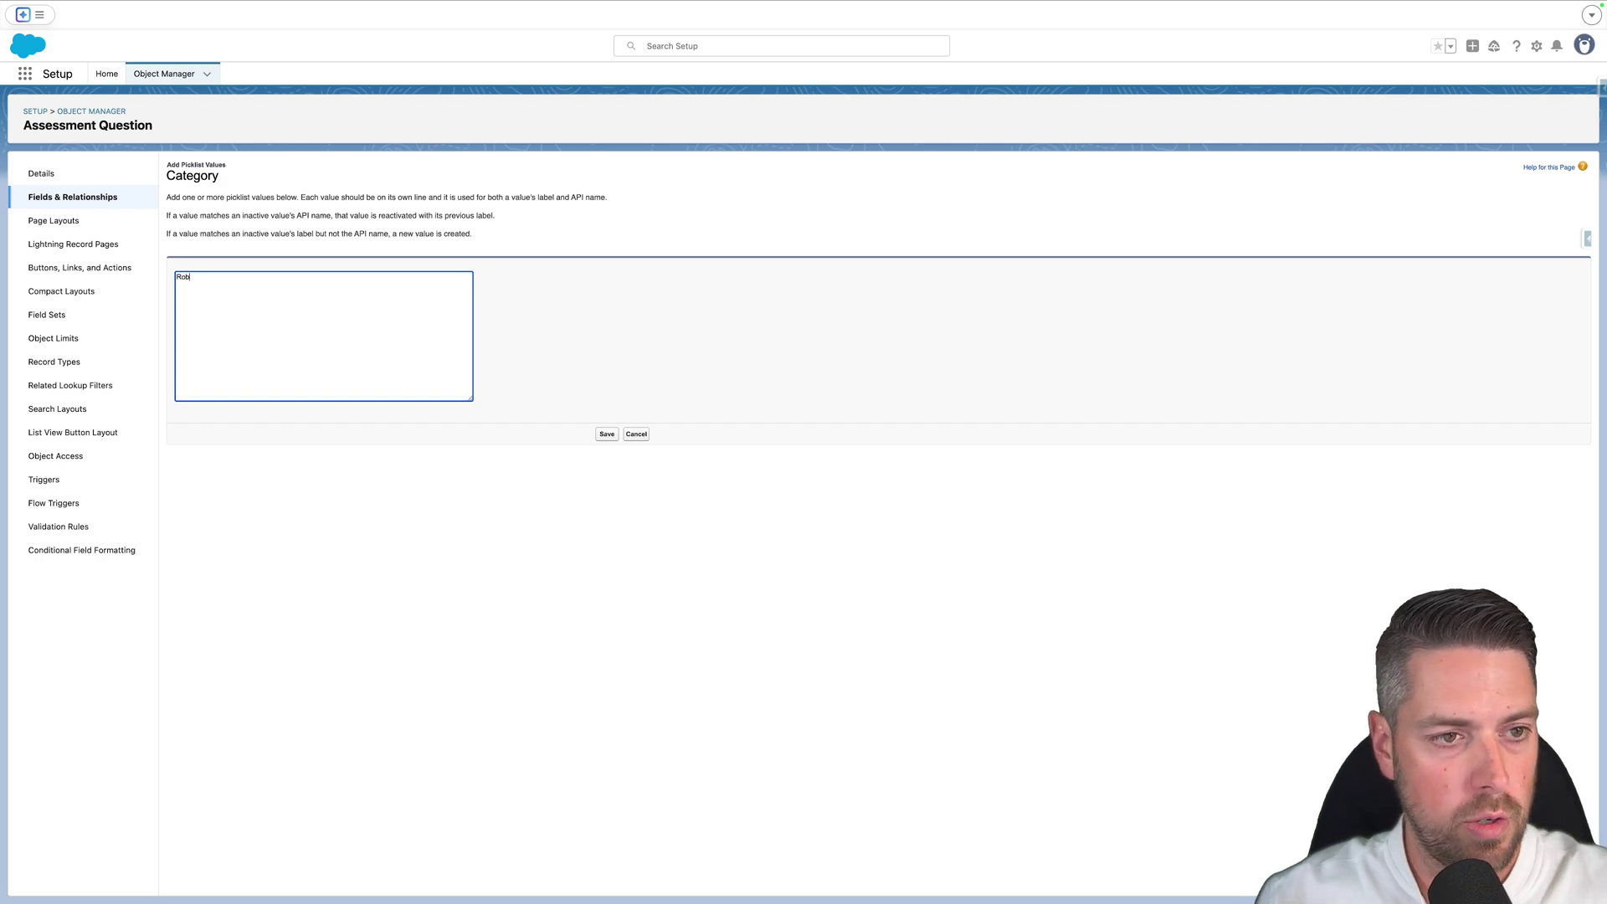
{"action": "left_click", "coordinate": [604, 436]}
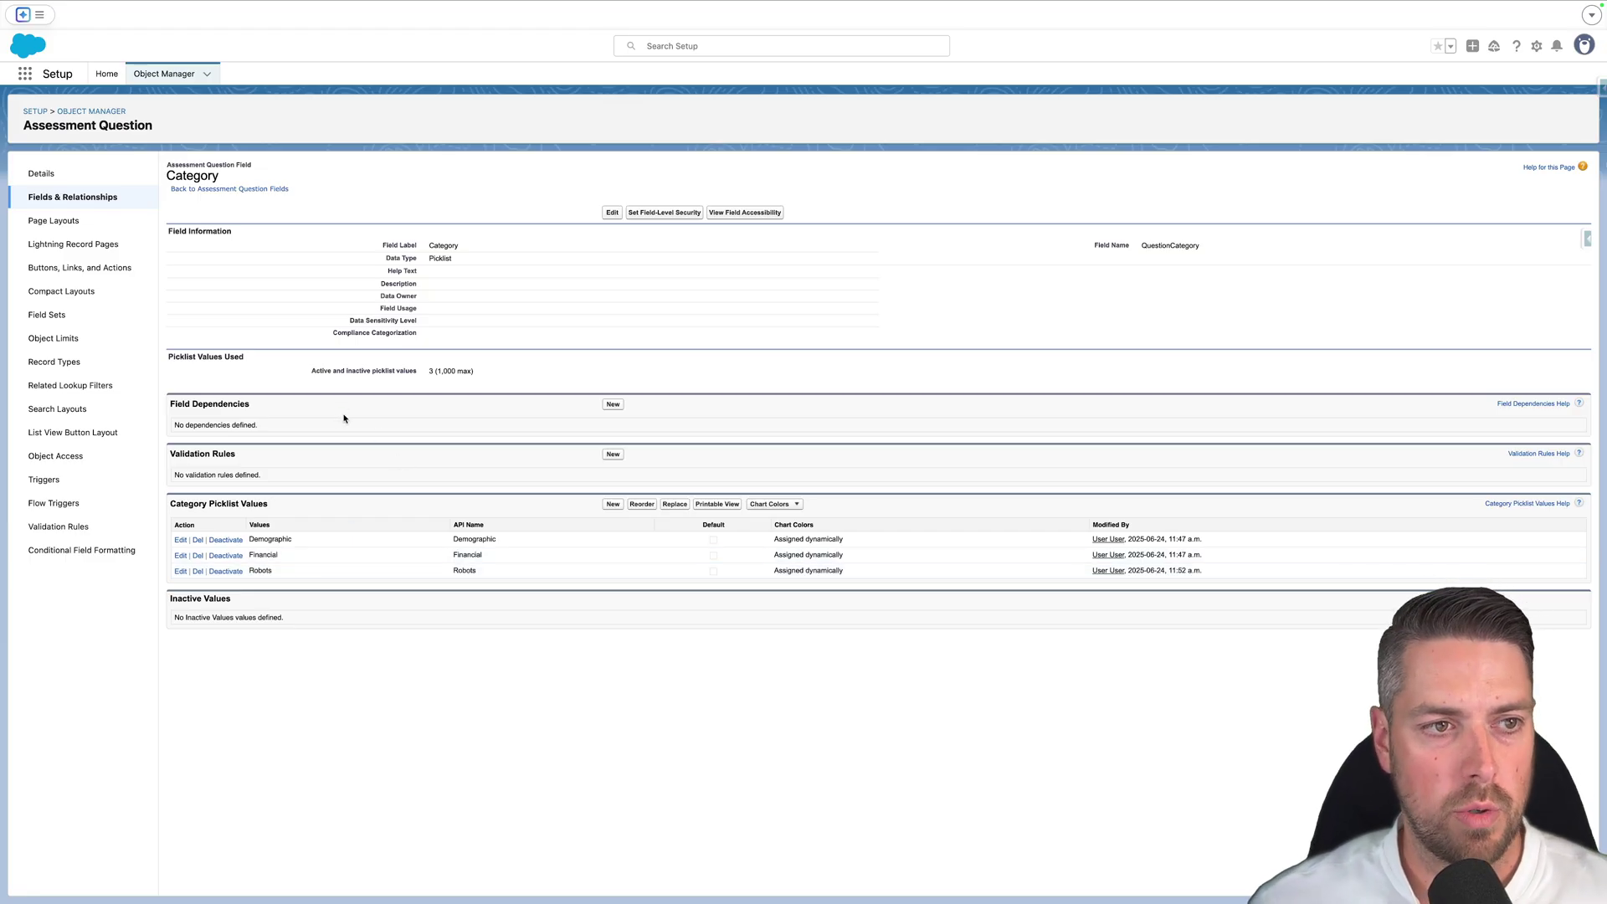
Check the build status of the full product index, and return to the Setup home page.
{"action": "left_click", "coordinate": [867, 27]}
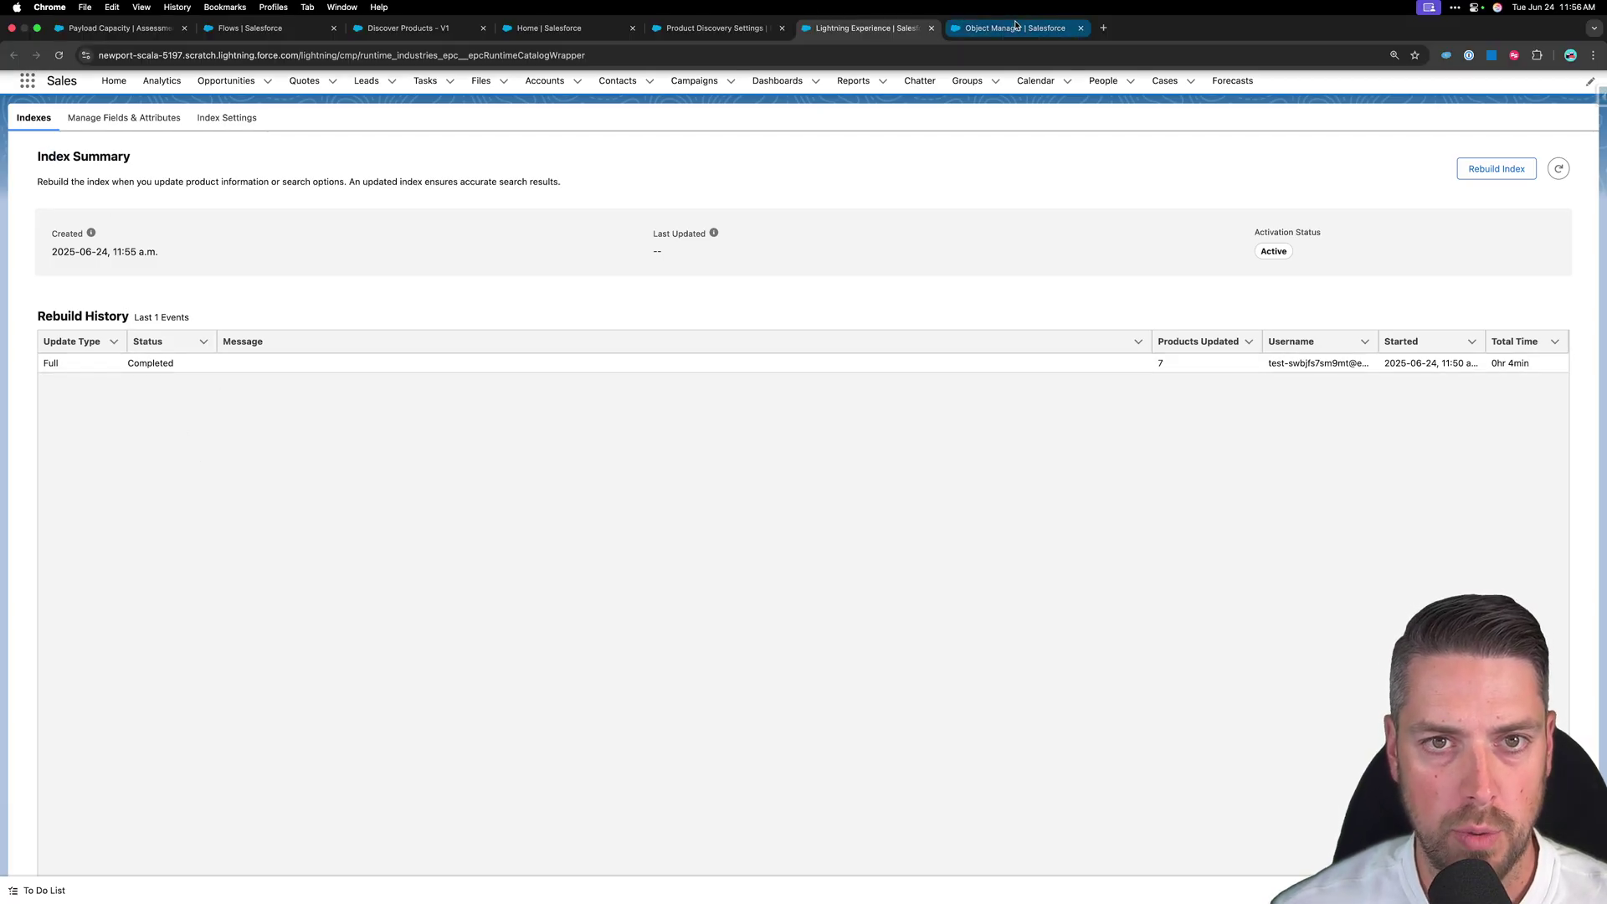
{"action": "left_click", "coordinate": [1015, 30]}
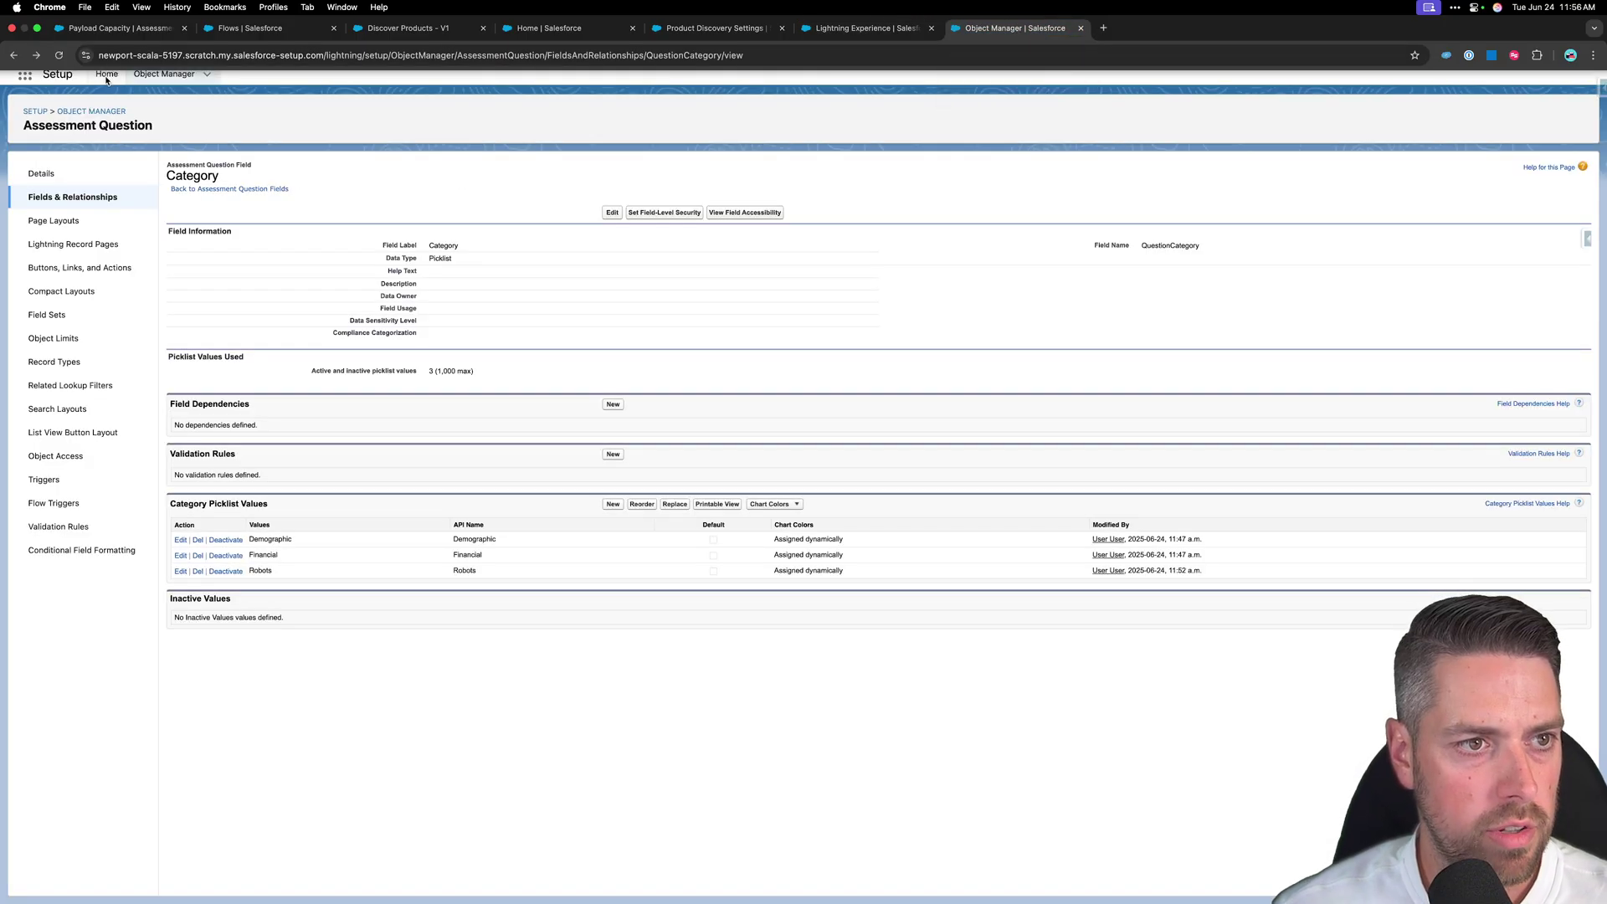
{"action": "left_click", "coordinate": [106, 75]}
Find and open Product Discovery Settings in Setup.
{"action": "left_click", "coordinate": [95, 108]}
{"action": "type", "text": "discovery fra"}
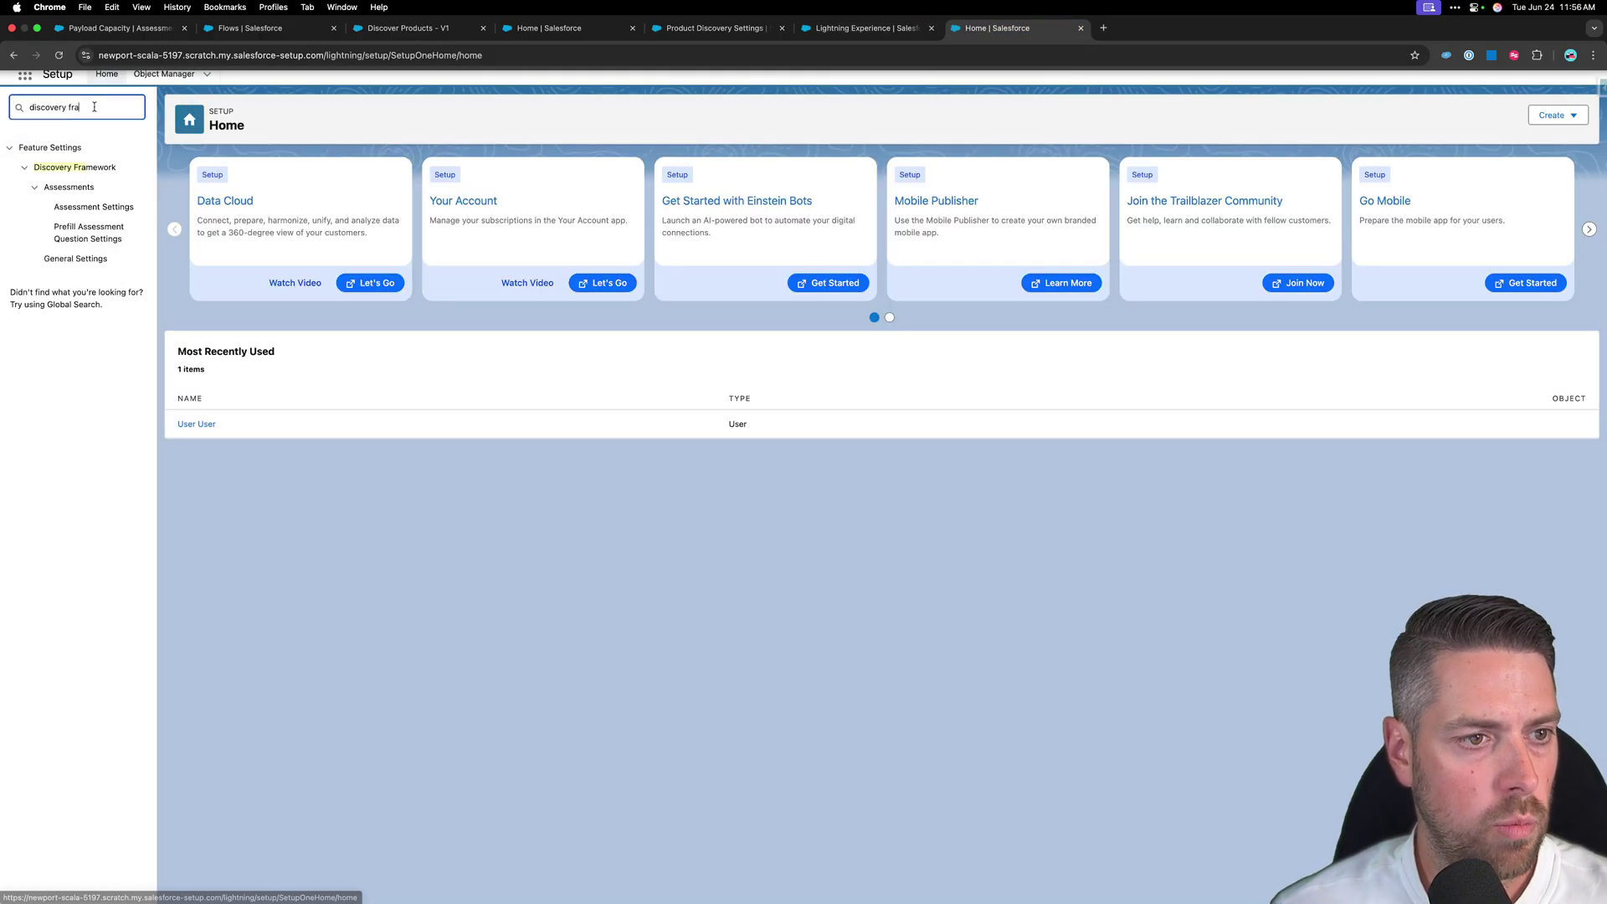
{"action": "key", "text": "ctrl+super+f"}
{"action": "key", "text": "super+a"}
{"action": "type", "text": "p"}
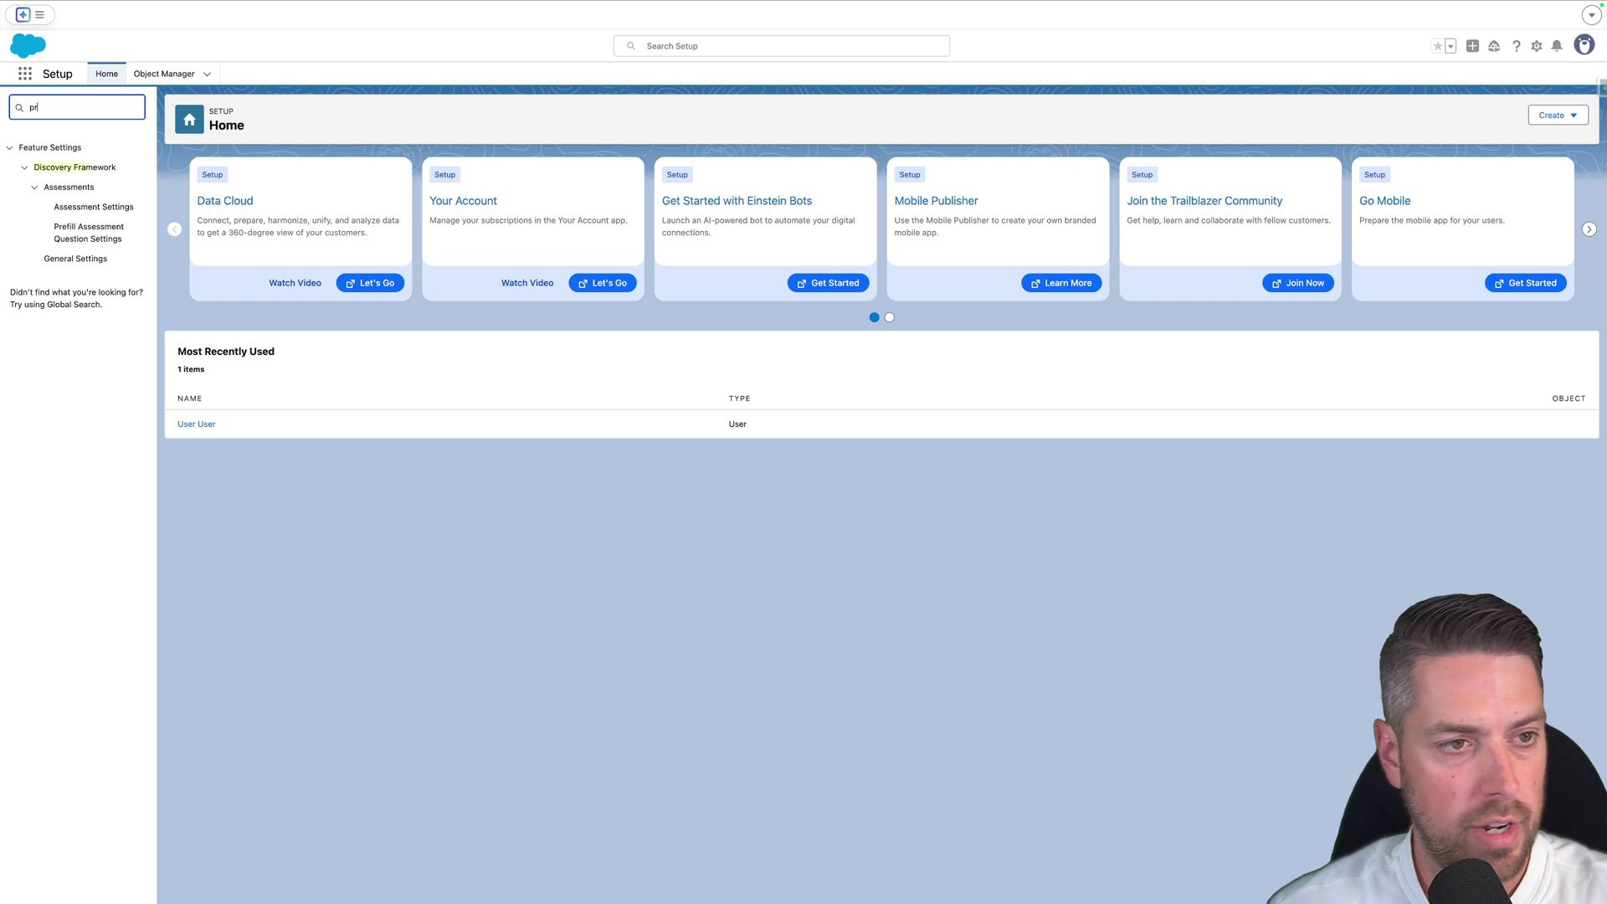
{"action": "type", "text": "rodic"}
{"action": "key", "text": "BackSpace"}
{"action": "type", "text": "uct di"}
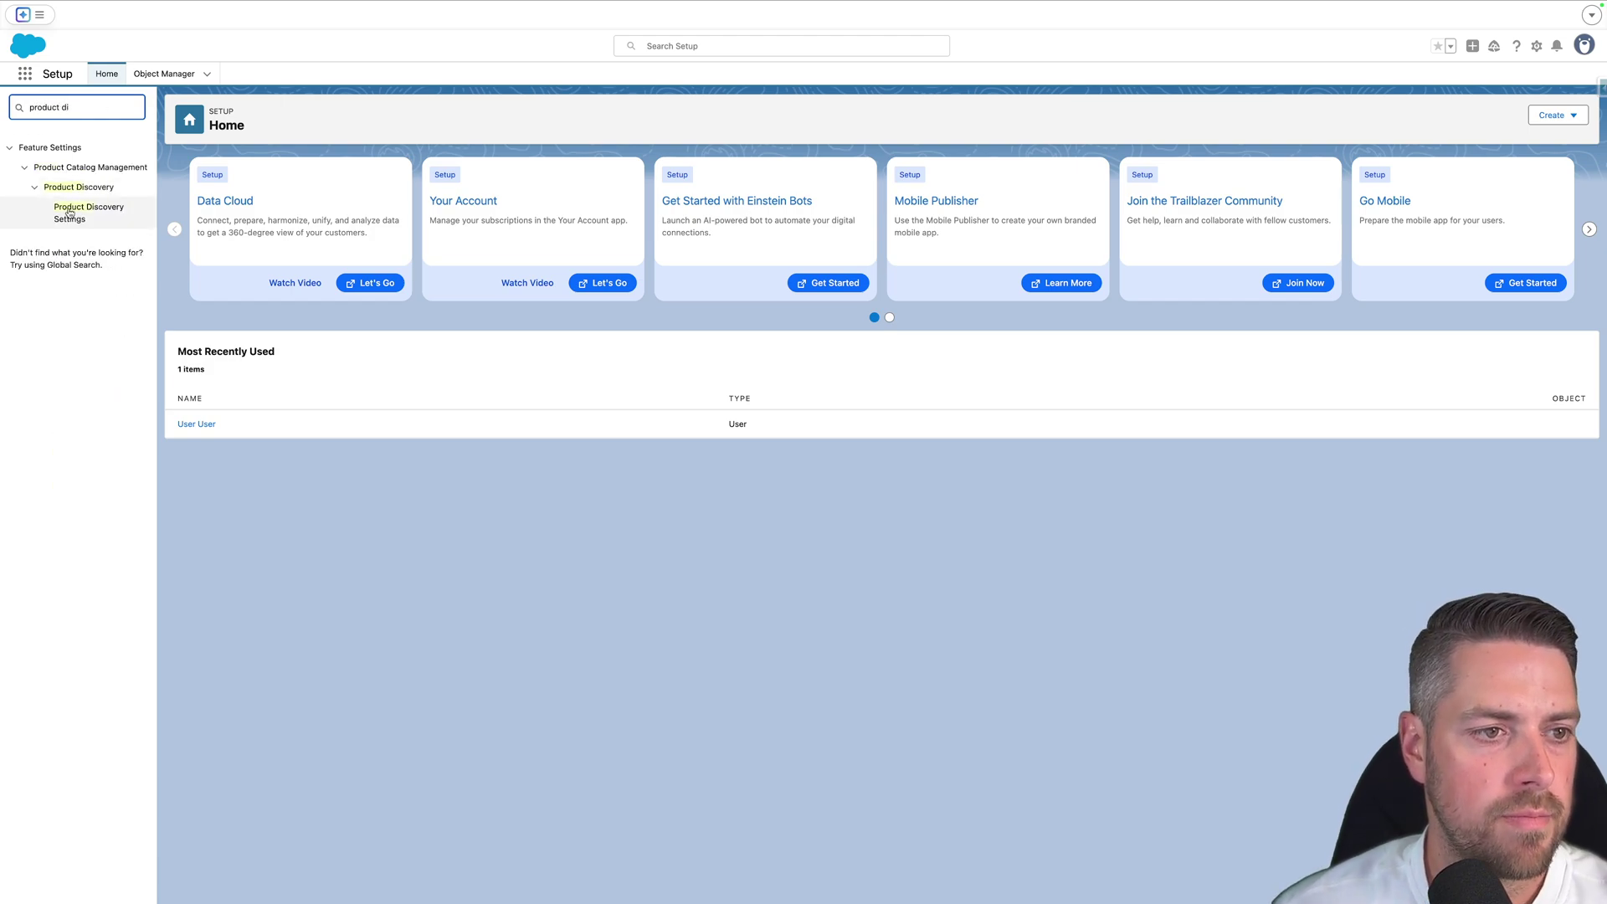
{"action": "left_click", "coordinate": [88, 206]}
Enable Use Indexed Data for Product Listing and Search in the Search Settings.
{"action": "scroll", "coordinate": [826, 474], "scroll_direction": "down", "scroll_amount": 5}
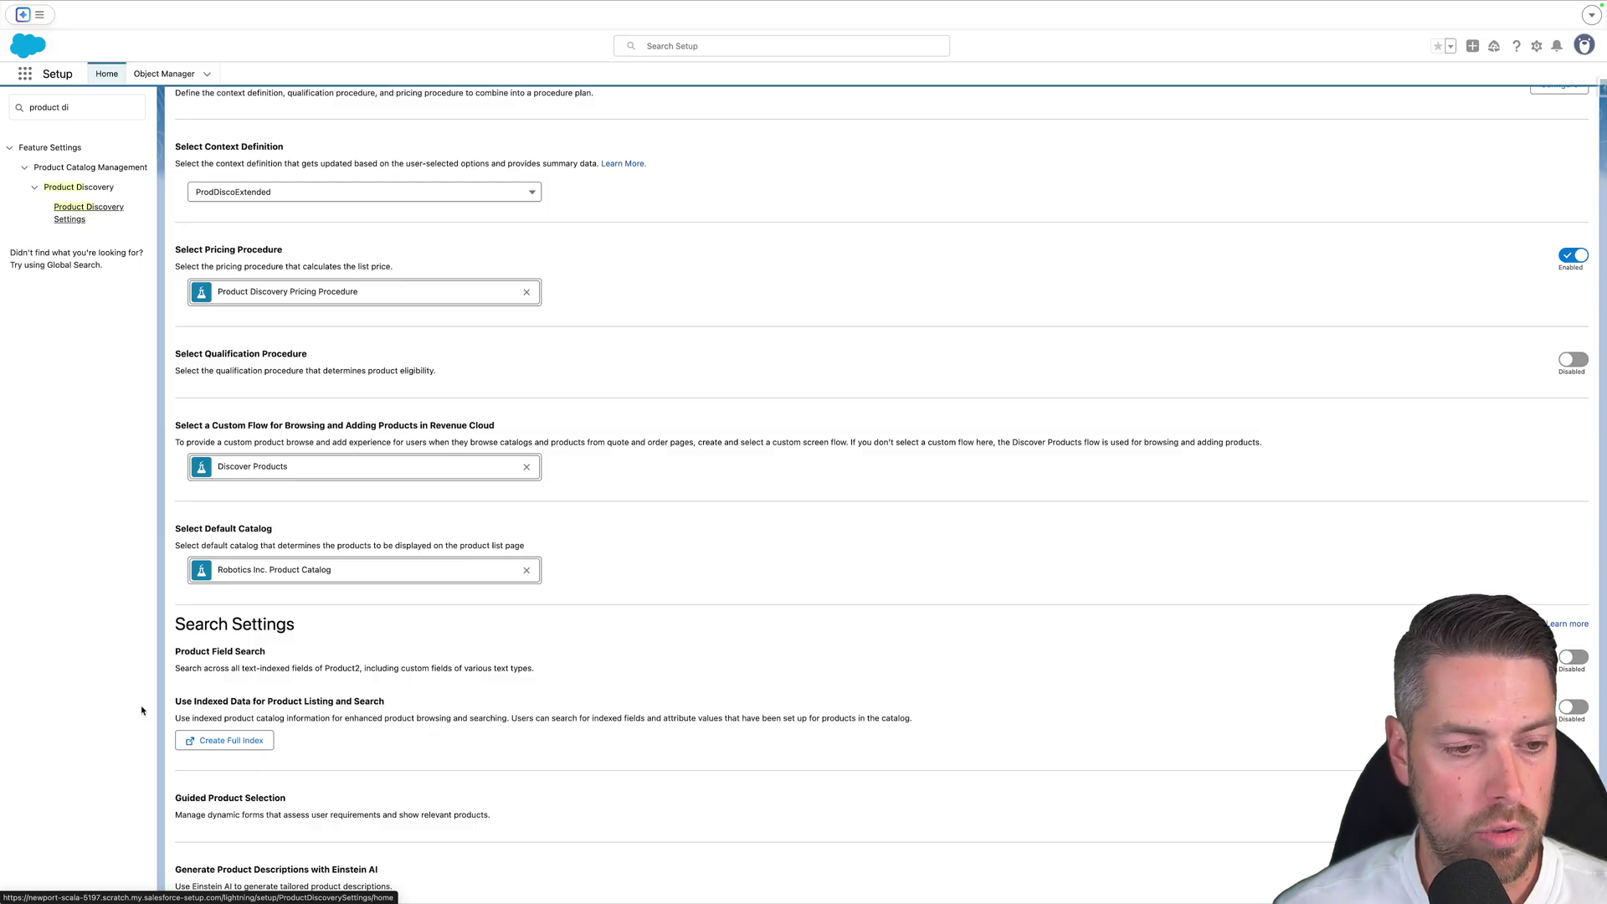
{"action": "left_click", "coordinate": [1574, 708]}
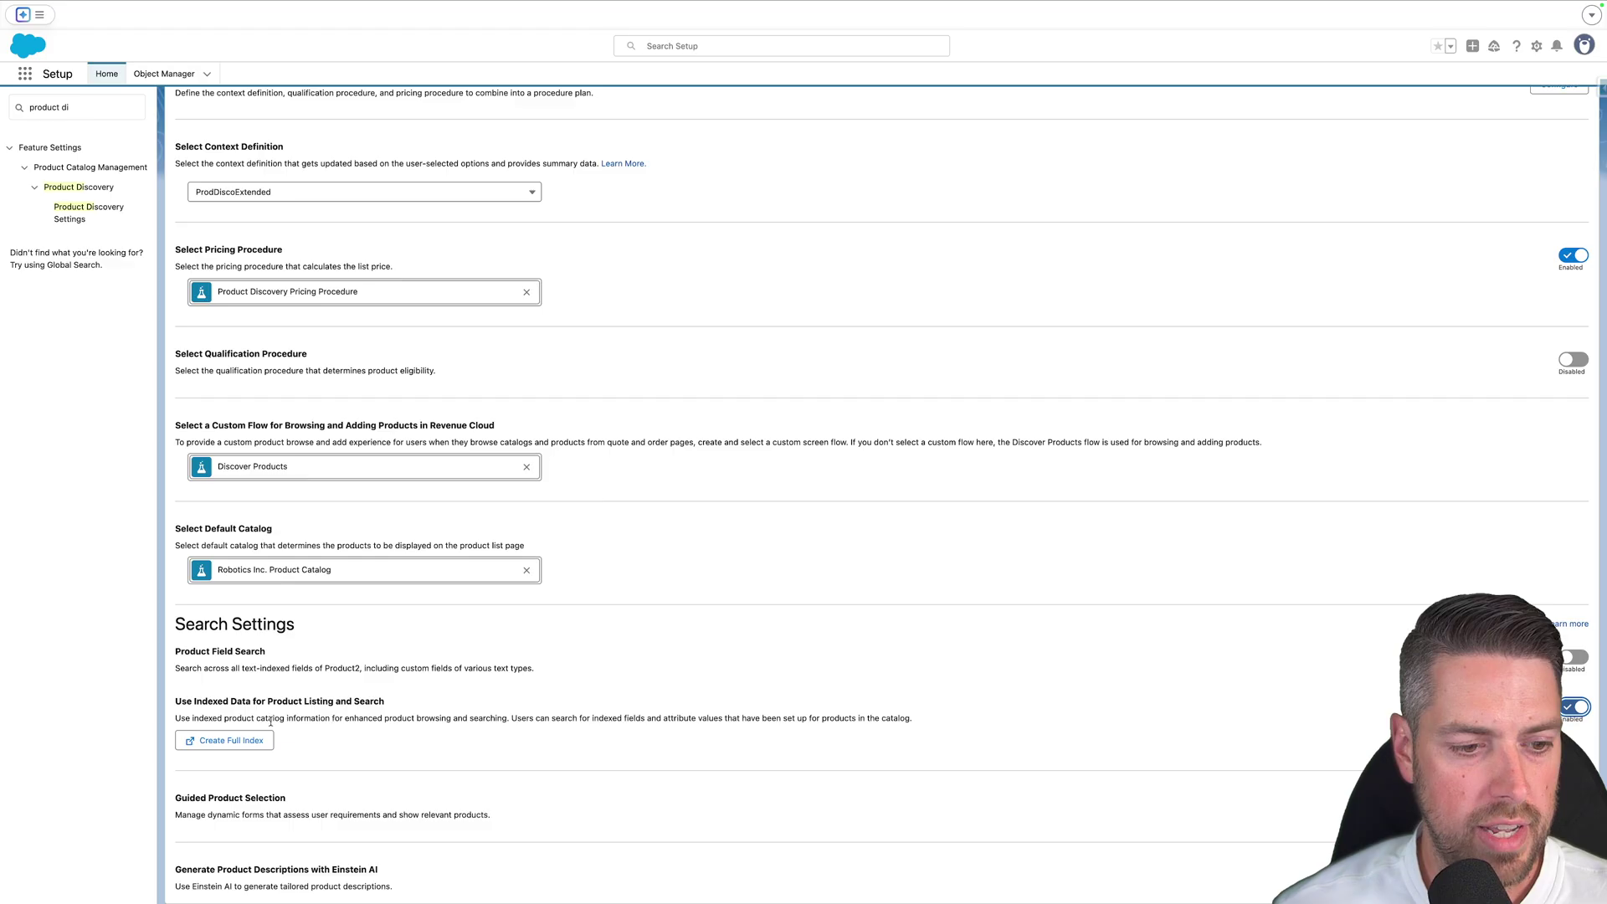
{"action": "left_click_drag", "start_coordinate": [179, 795], "coordinate": [286, 799]}
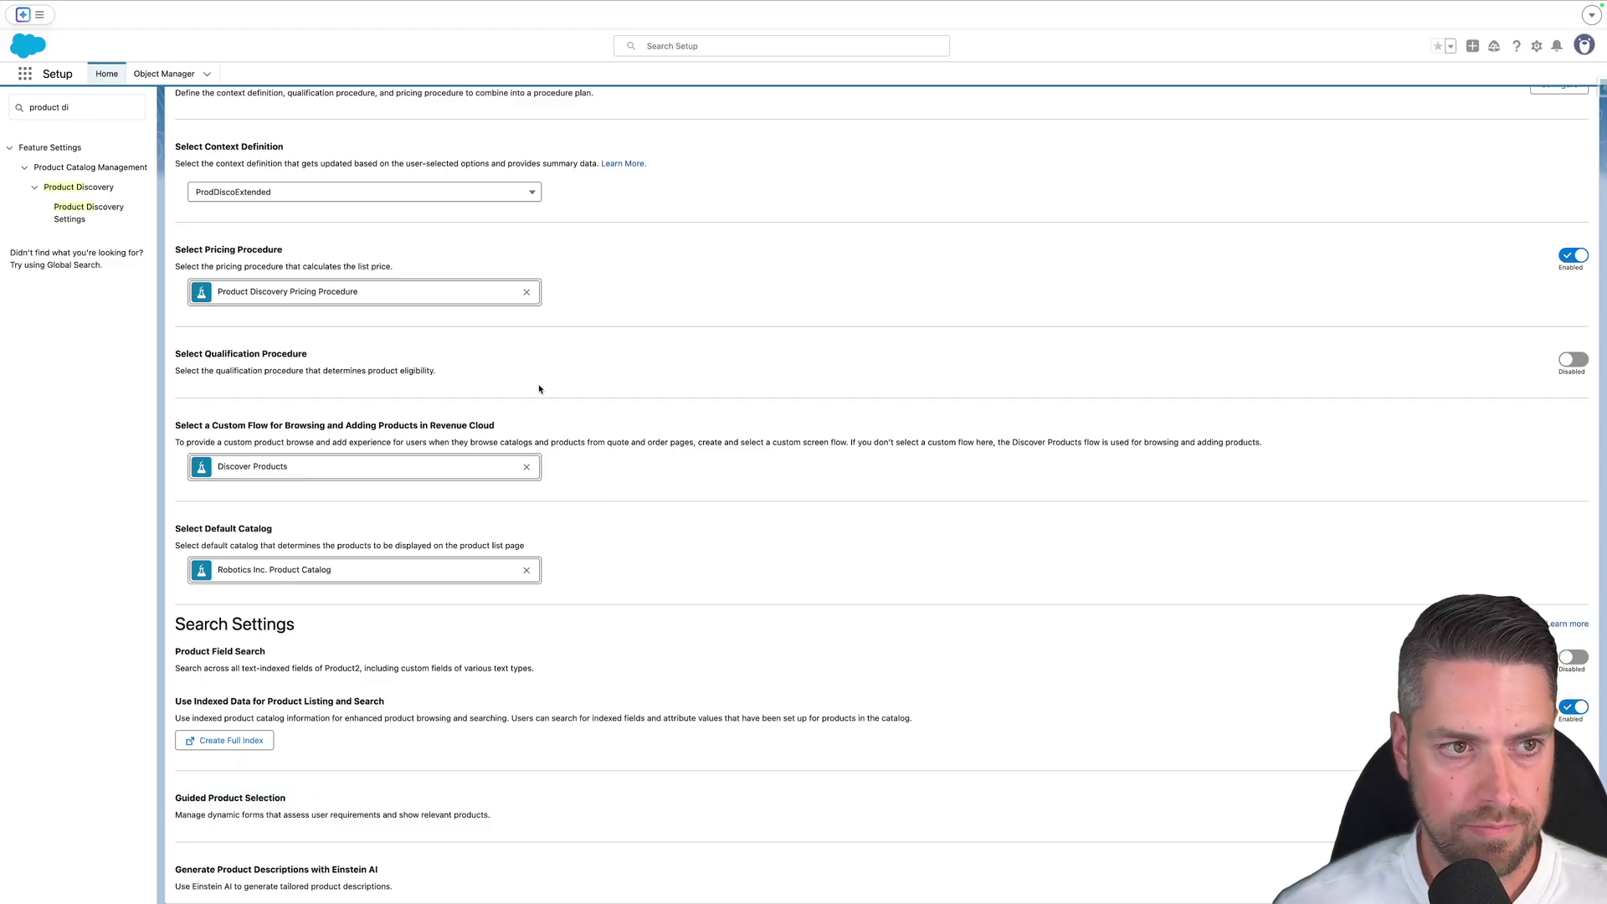
Open the Discovery Framework General Settings and enable Sample Templates.
{"action": "left_click", "coordinate": [104, 107]}
{"action": "key", "text": "super+a"}
{"action": "type", "text": "disco"}
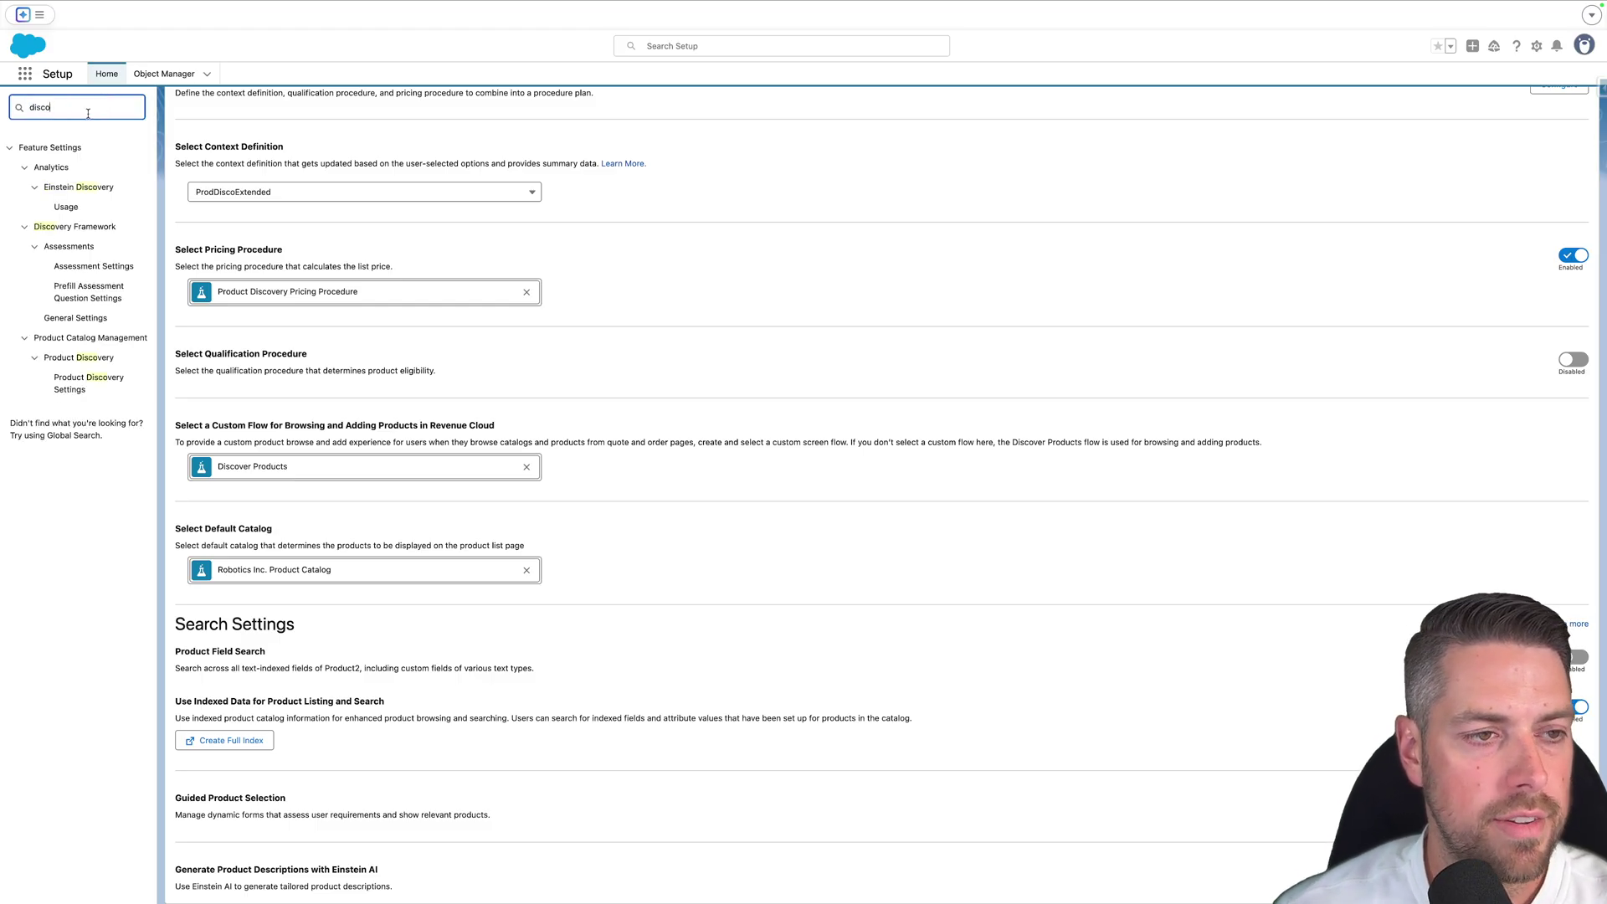
{"action": "left_click", "coordinate": [83, 317]}
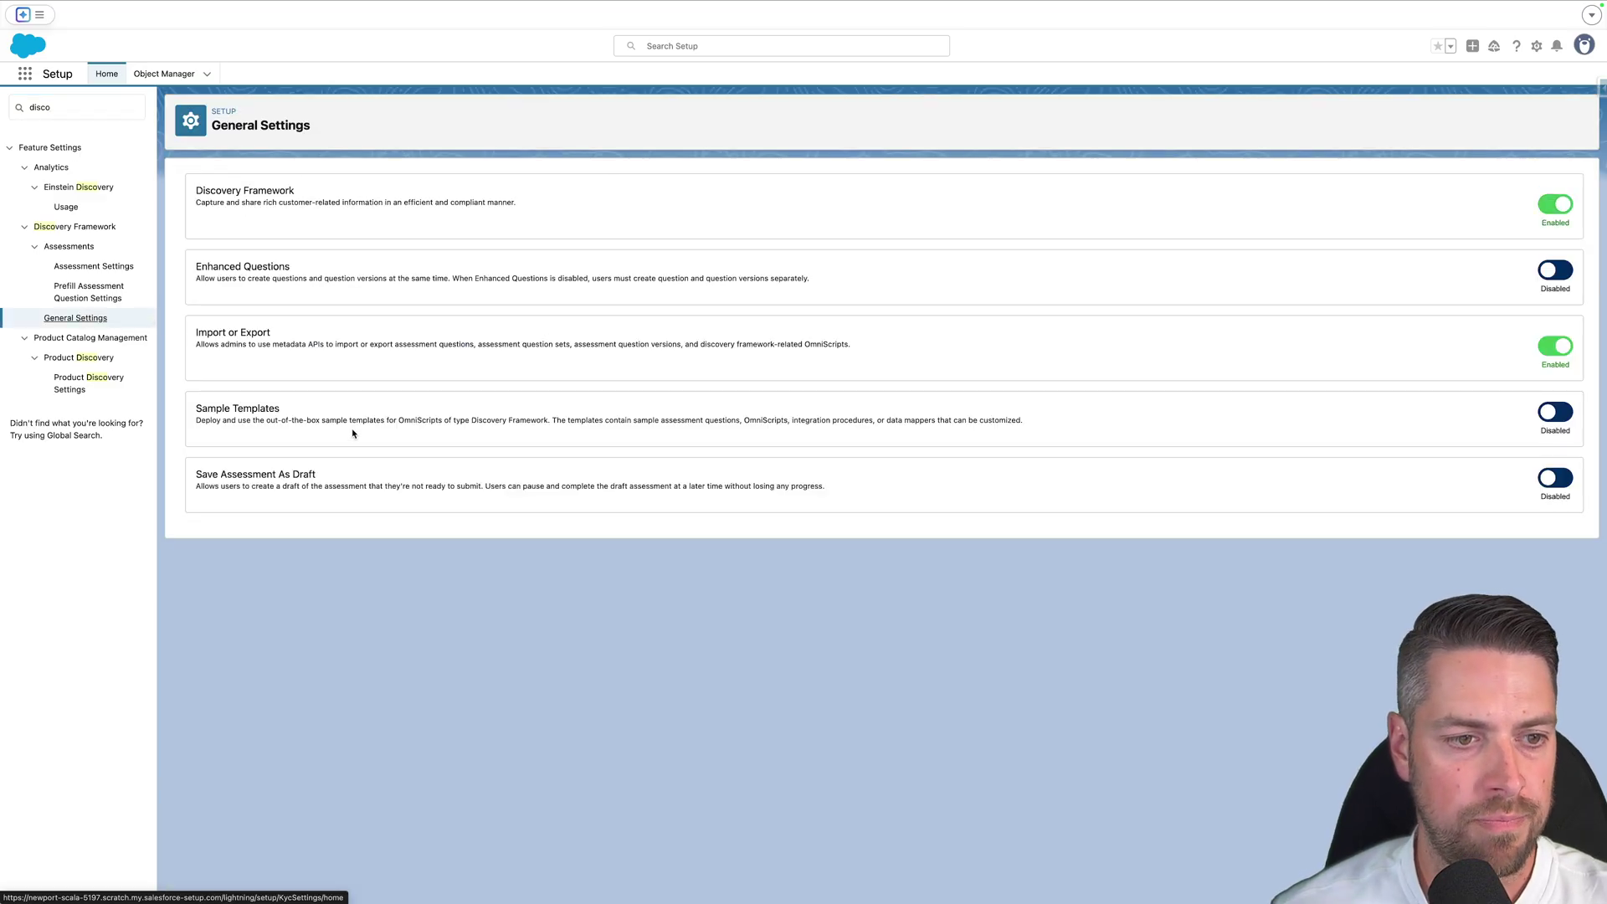
{"action": "left_click_drag", "start_coordinate": [192, 414], "coordinate": [1060, 433]}
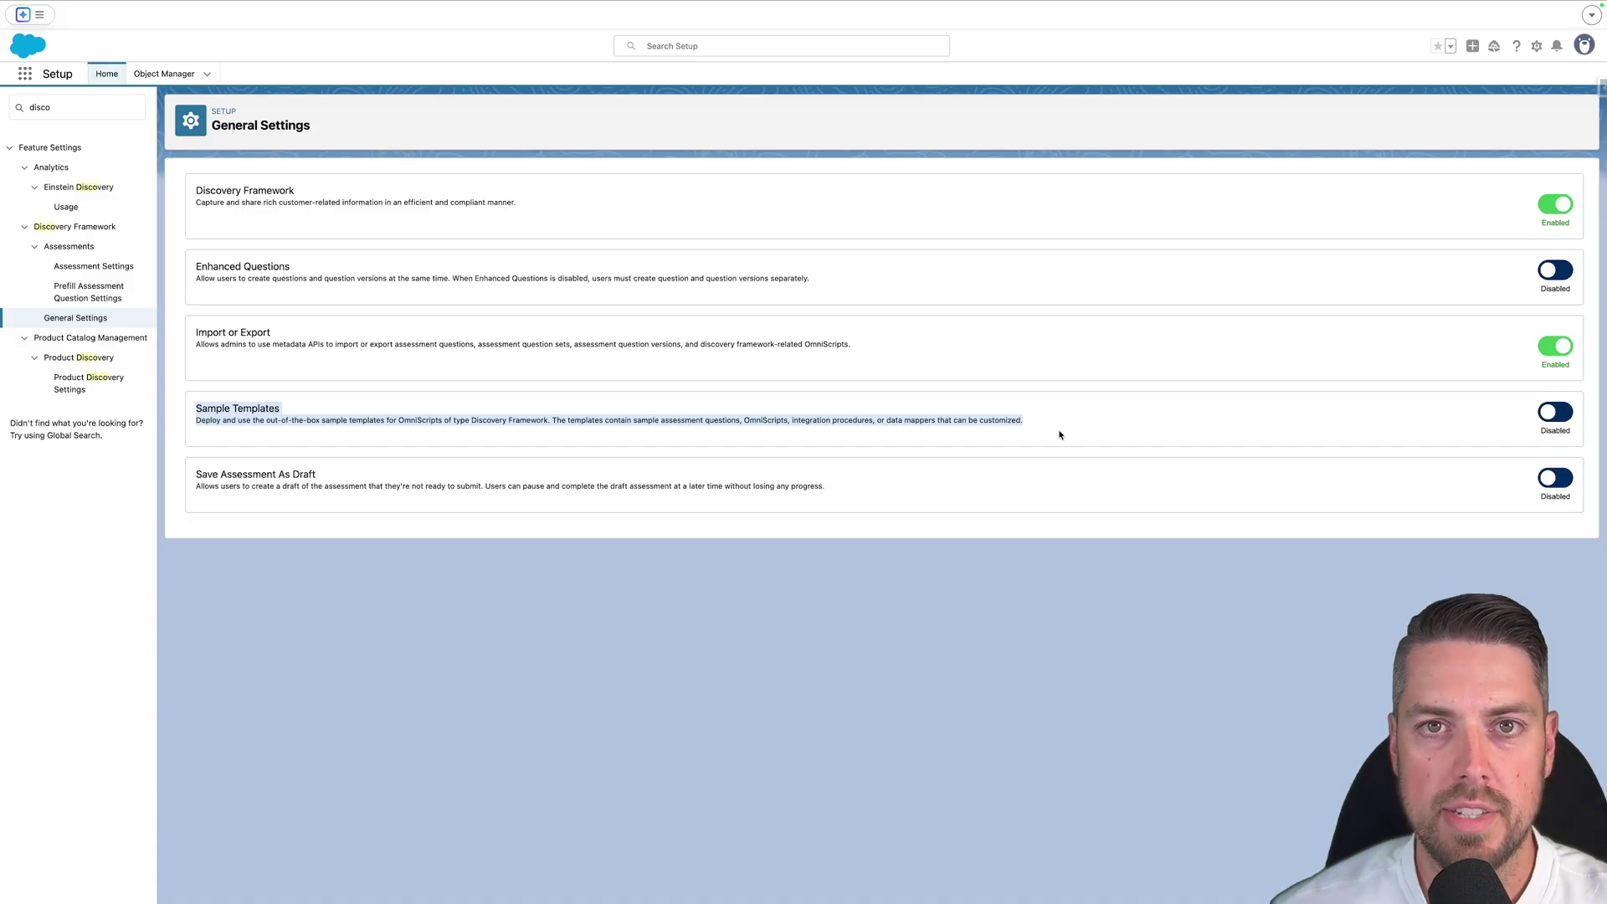
{"action": "left_click", "coordinate": [434, 420]}
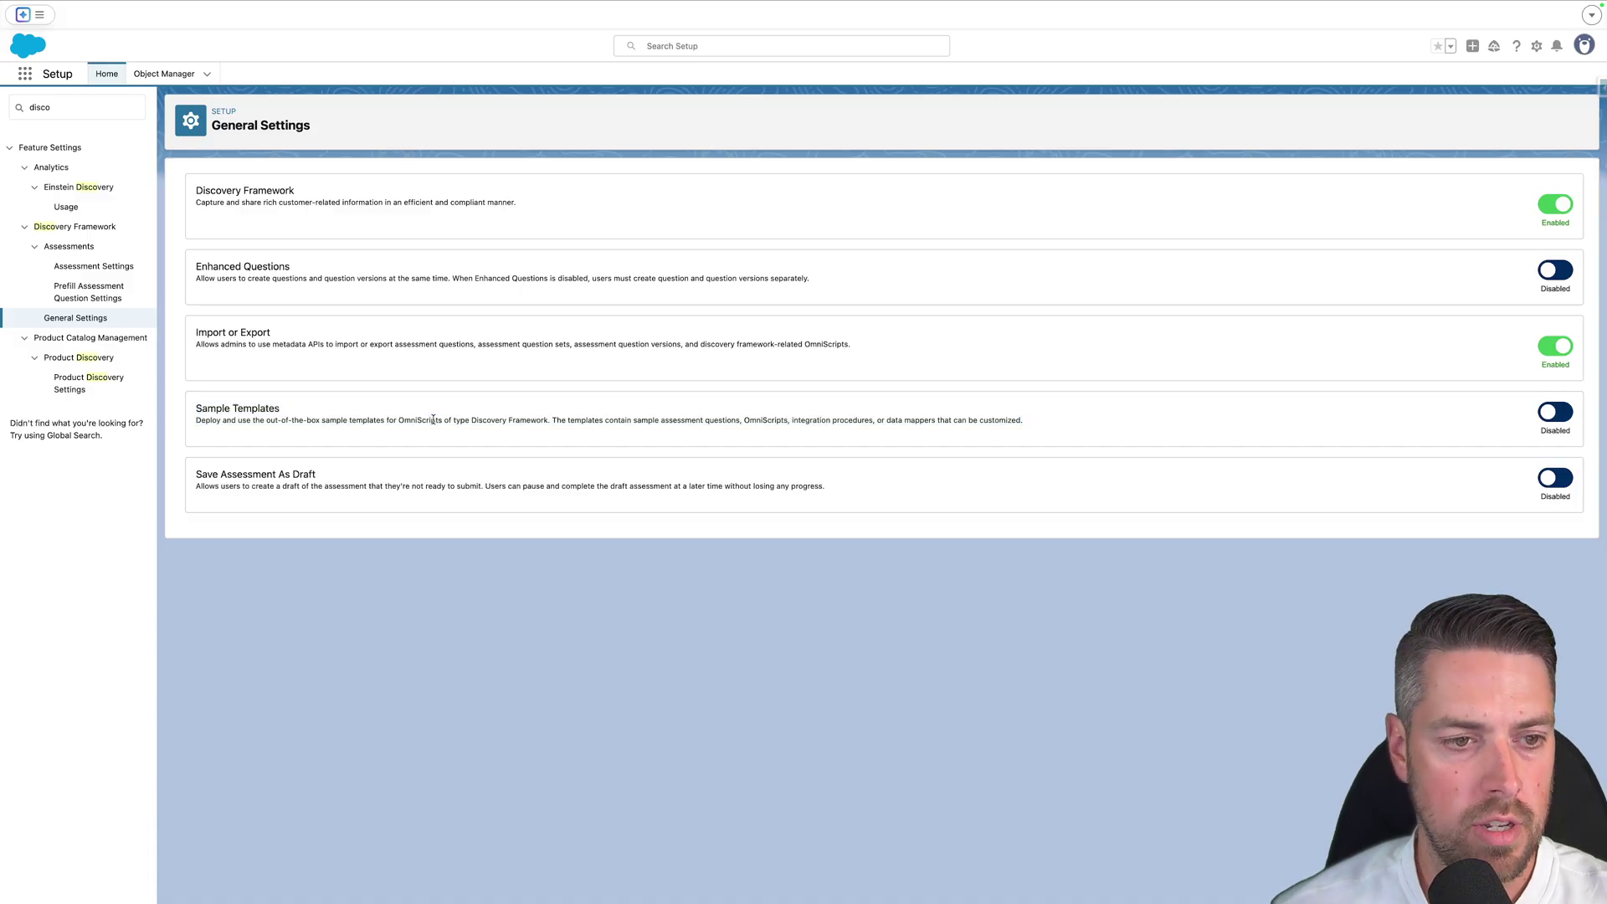
{"action": "left_click", "coordinate": [1555, 413]}
{"action": "left_click", "coordinate": [973, 481]}
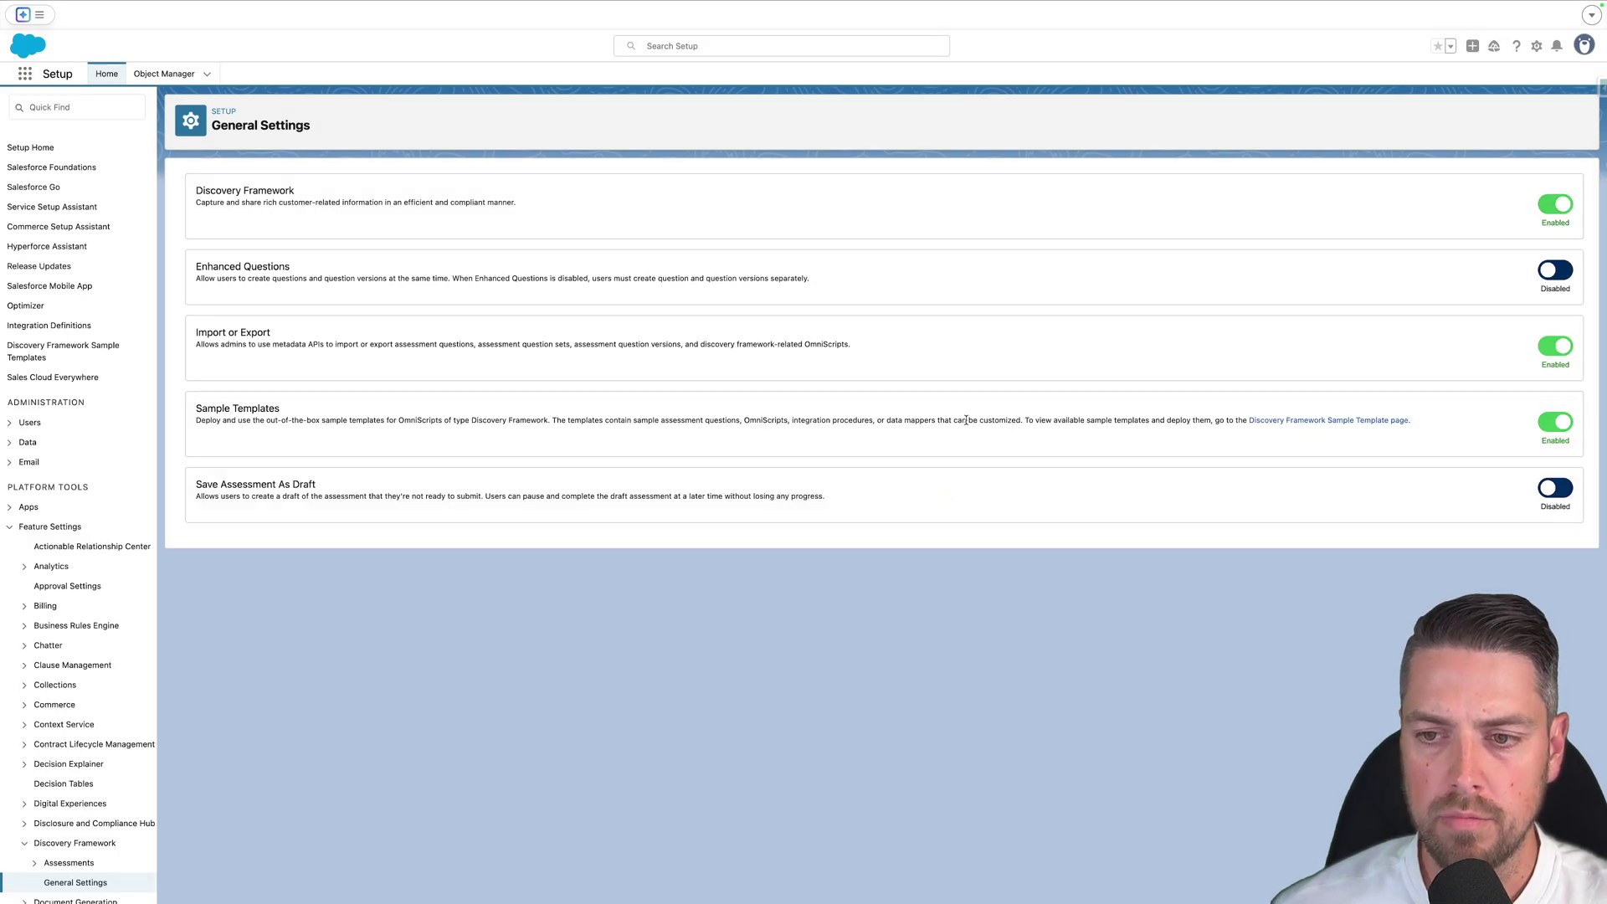
Deploy the Guided Product Selection template from the Discovery Framework Sample Templates page and refresh its deployment status.
{"action": "left_click", "coordinate": [1293, 423]}
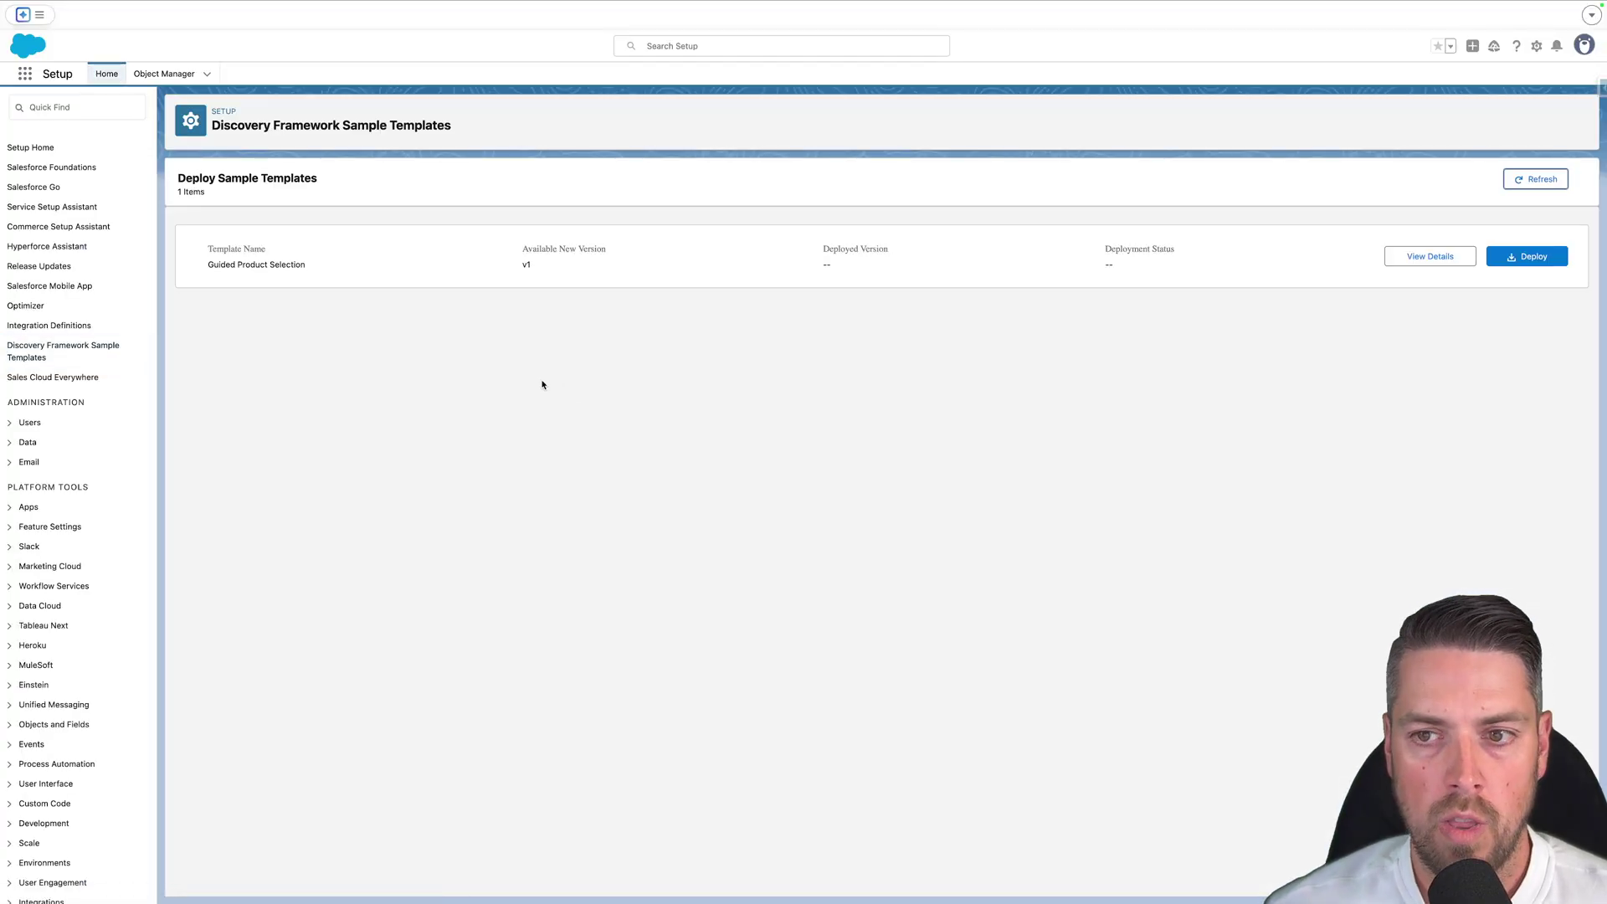
{"action": "left_click_drag", "start_coordinate": [203, 253], "coordinate": [293, 268]}
{"action": "left_click", "coordinate": [646, 312]}
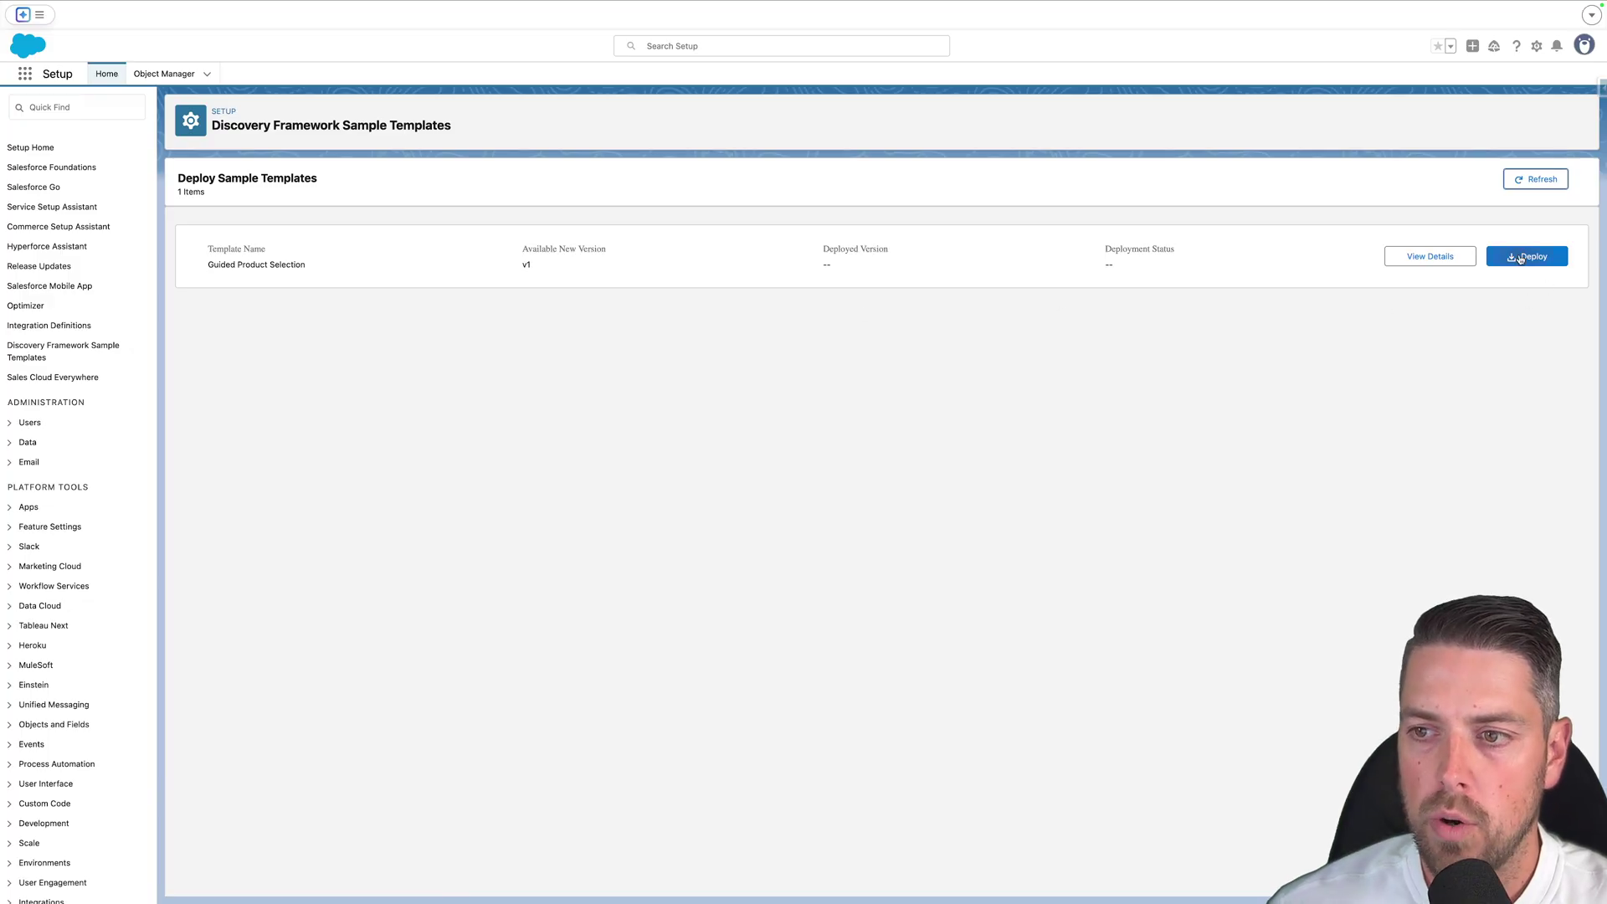
{"action": "left_click", "coordinate": [1521, 259]}
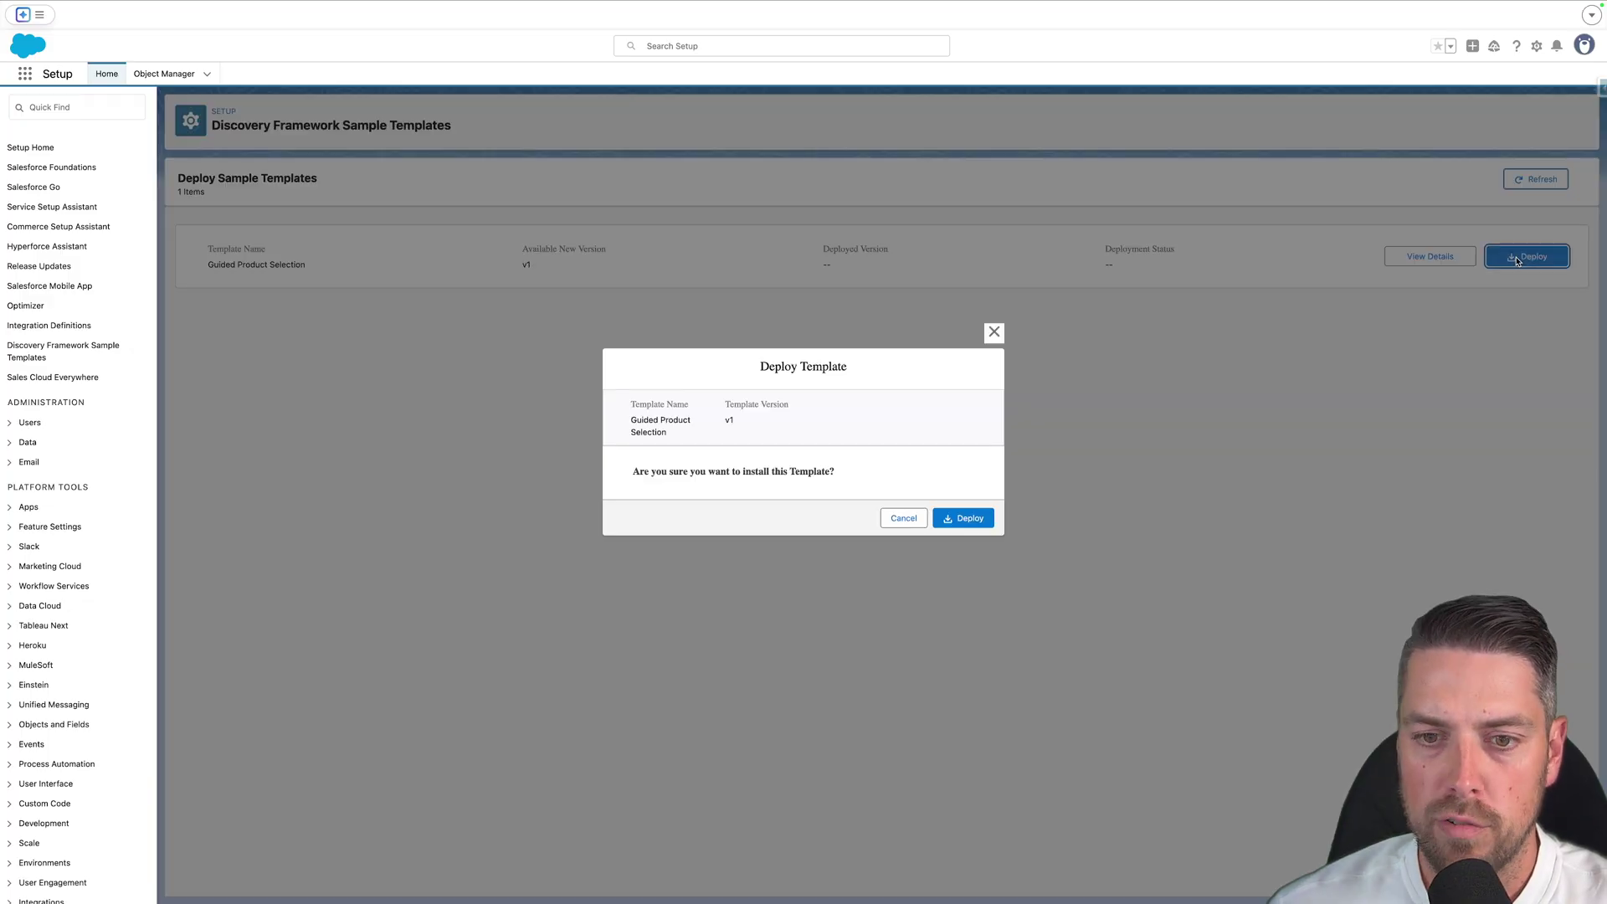
{"action": "left_click", "coordinate": [968, 519]}
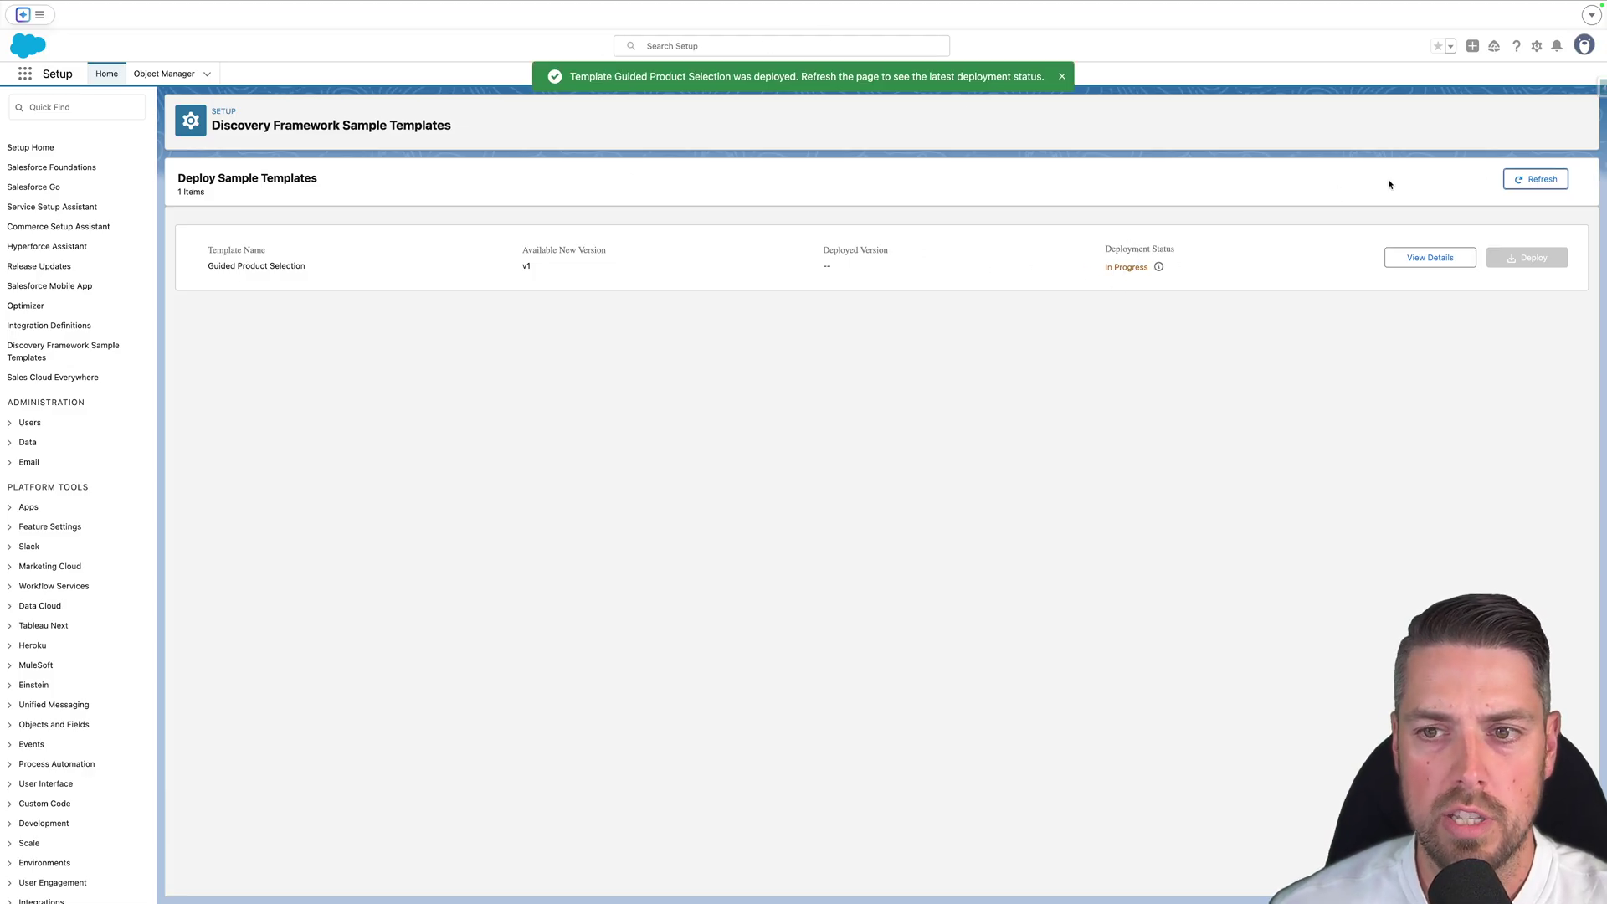
{"action": "left_click", "coordinate": [1539, 179]}
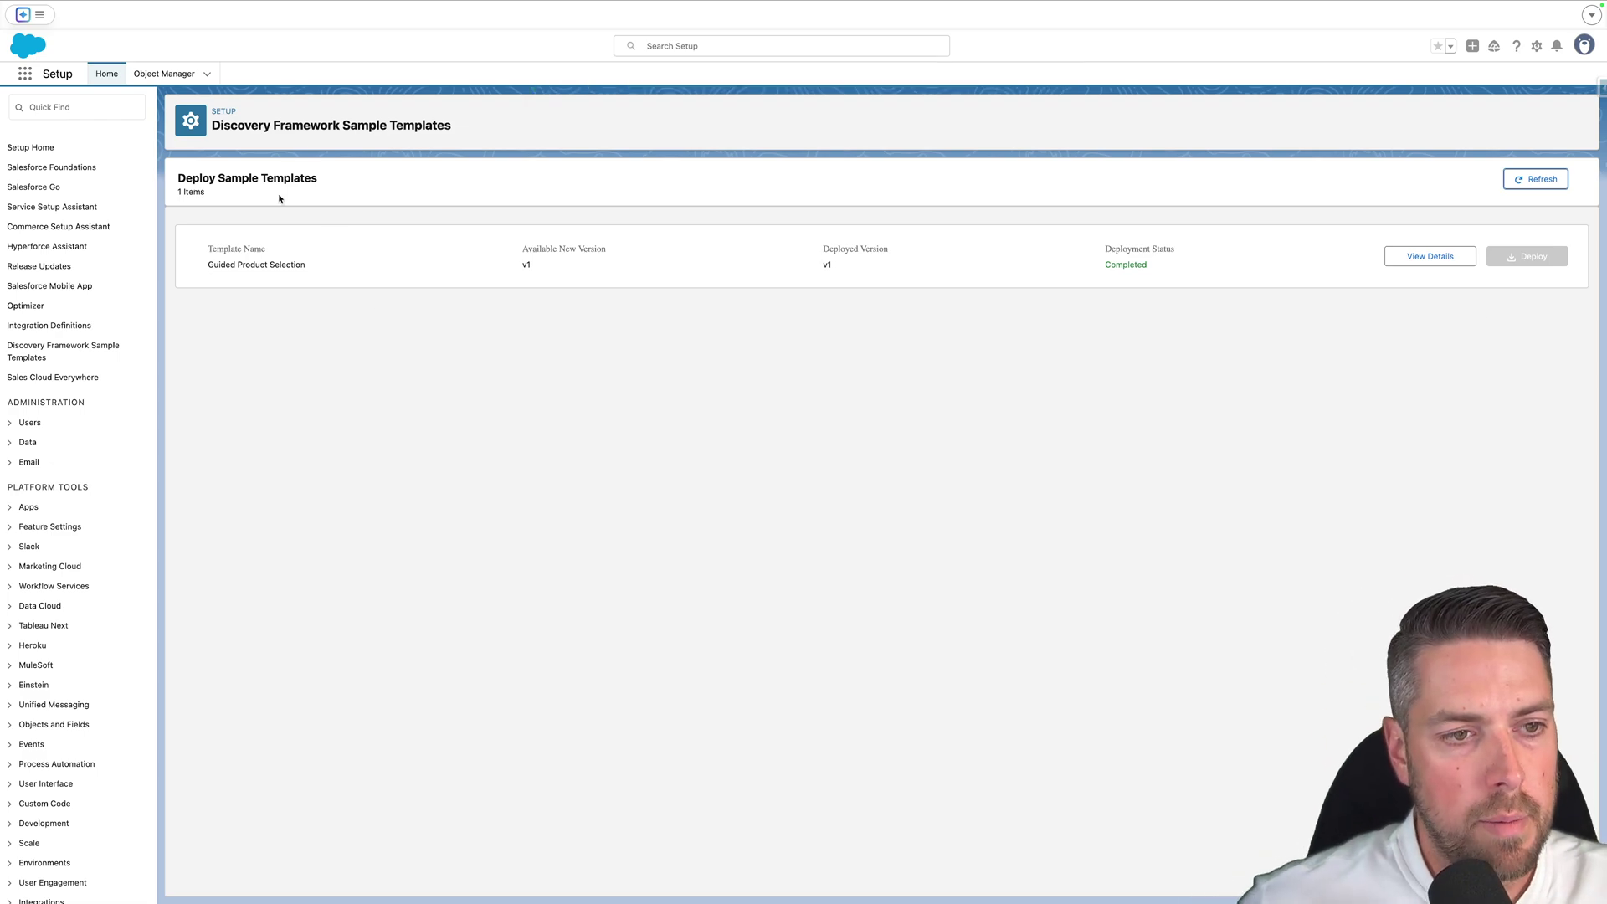
Open OmniScripts from the App Launcher and switch to the All OmniScripts list view.
{"action": "mouse_move", "coordinate": [178, 3]}
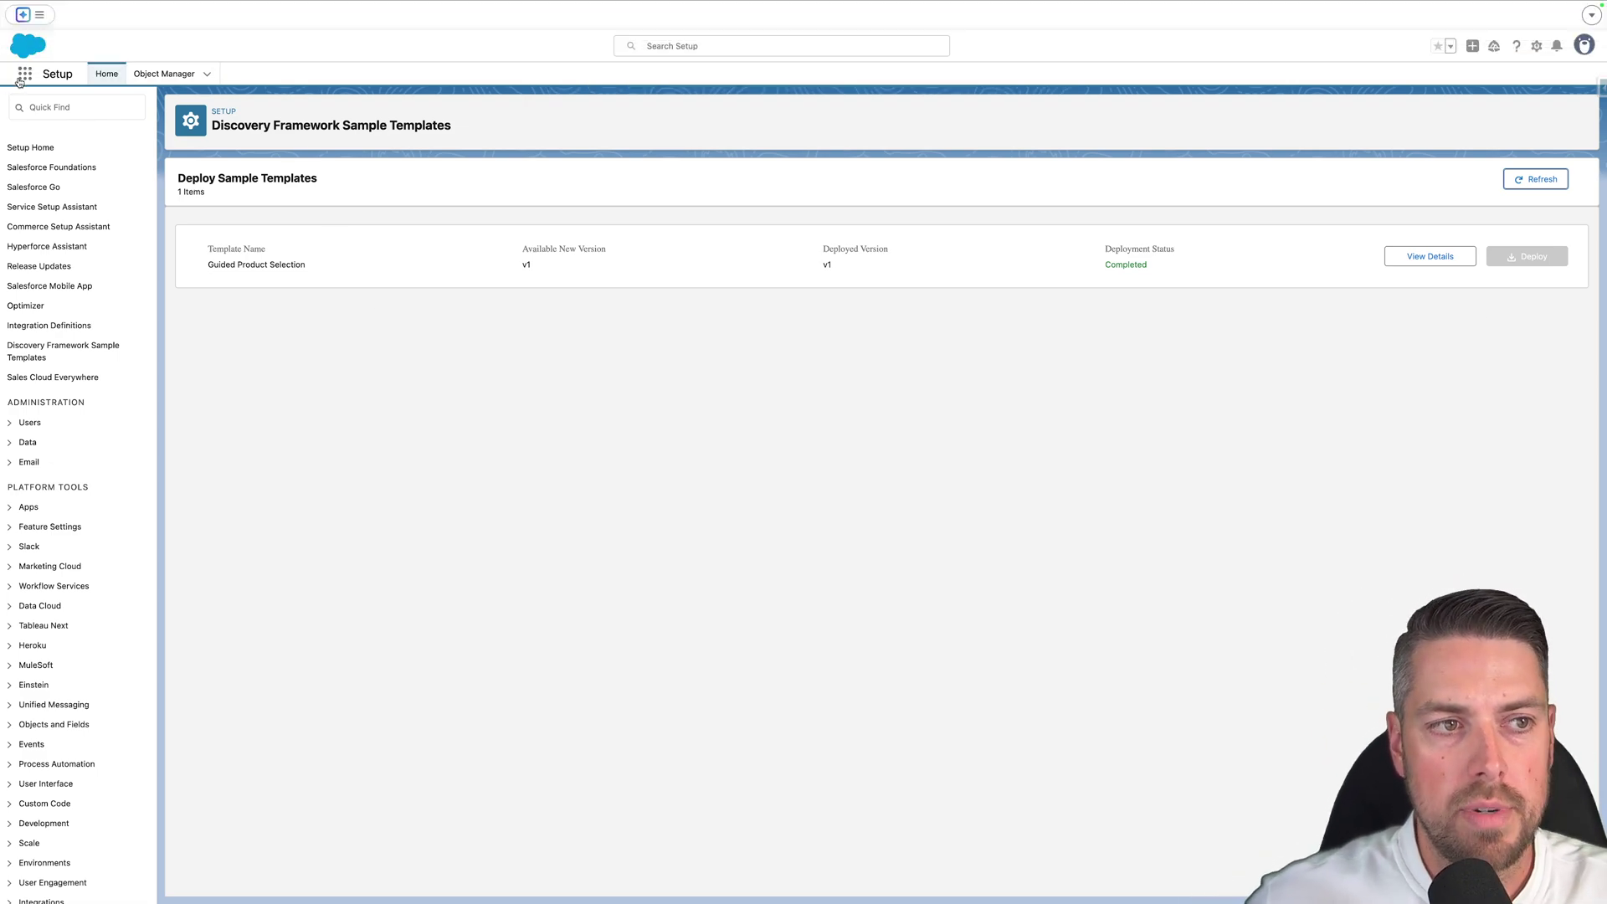
{"action": "left_click", "coordinate": [23, 77]}
{"action": "type", "text": "omniscr"}
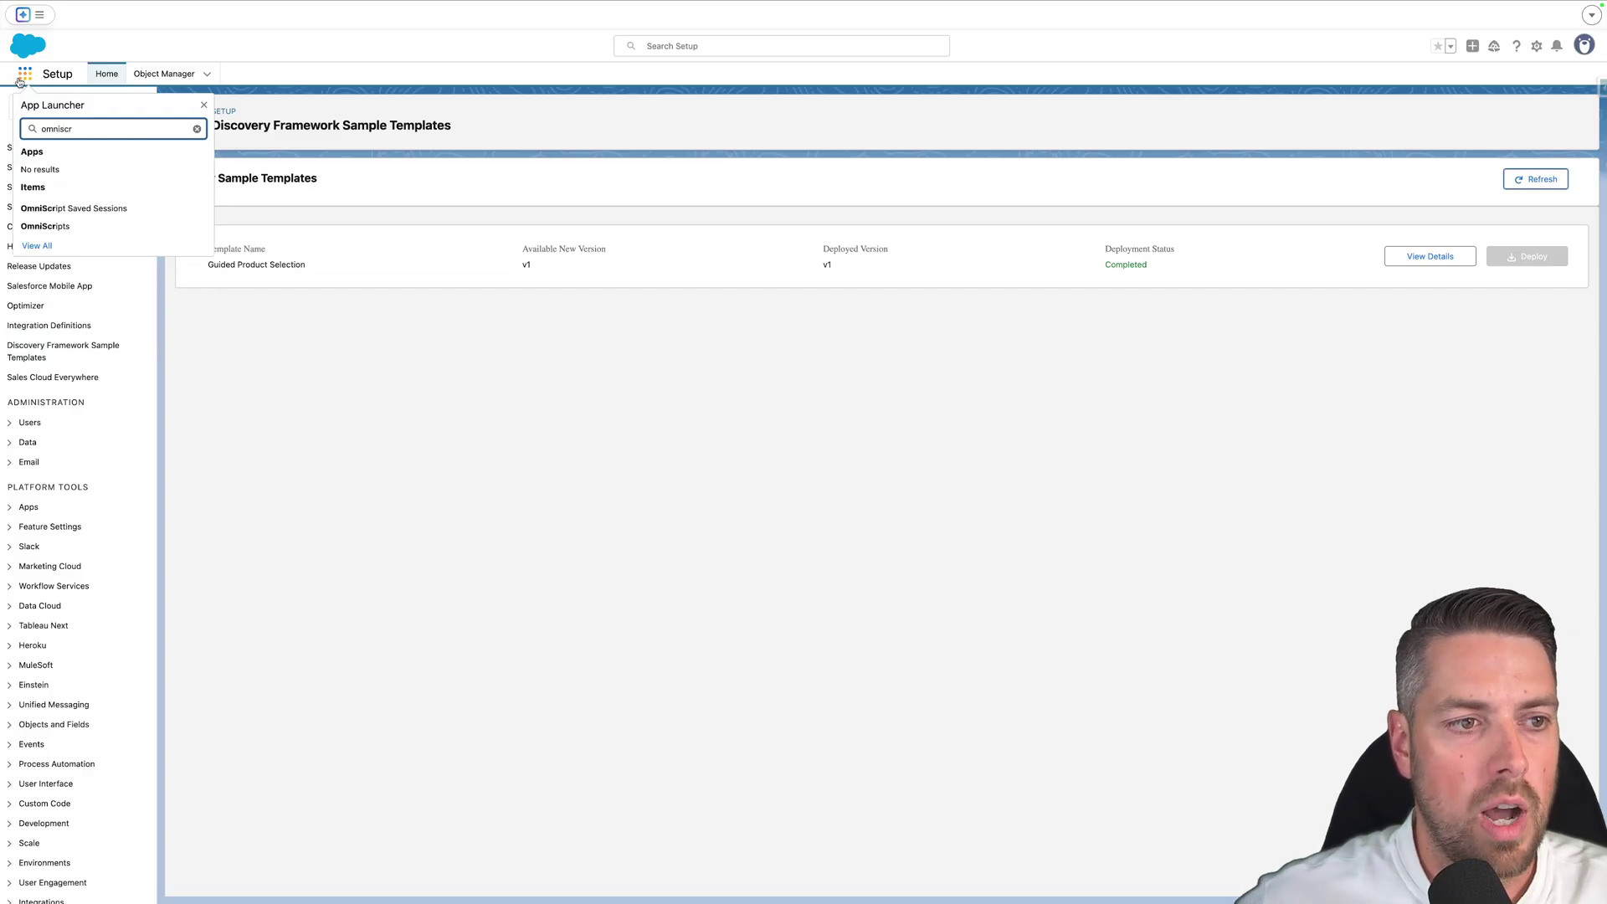
{"action": "left_click", "coordinate": [45, 226]}
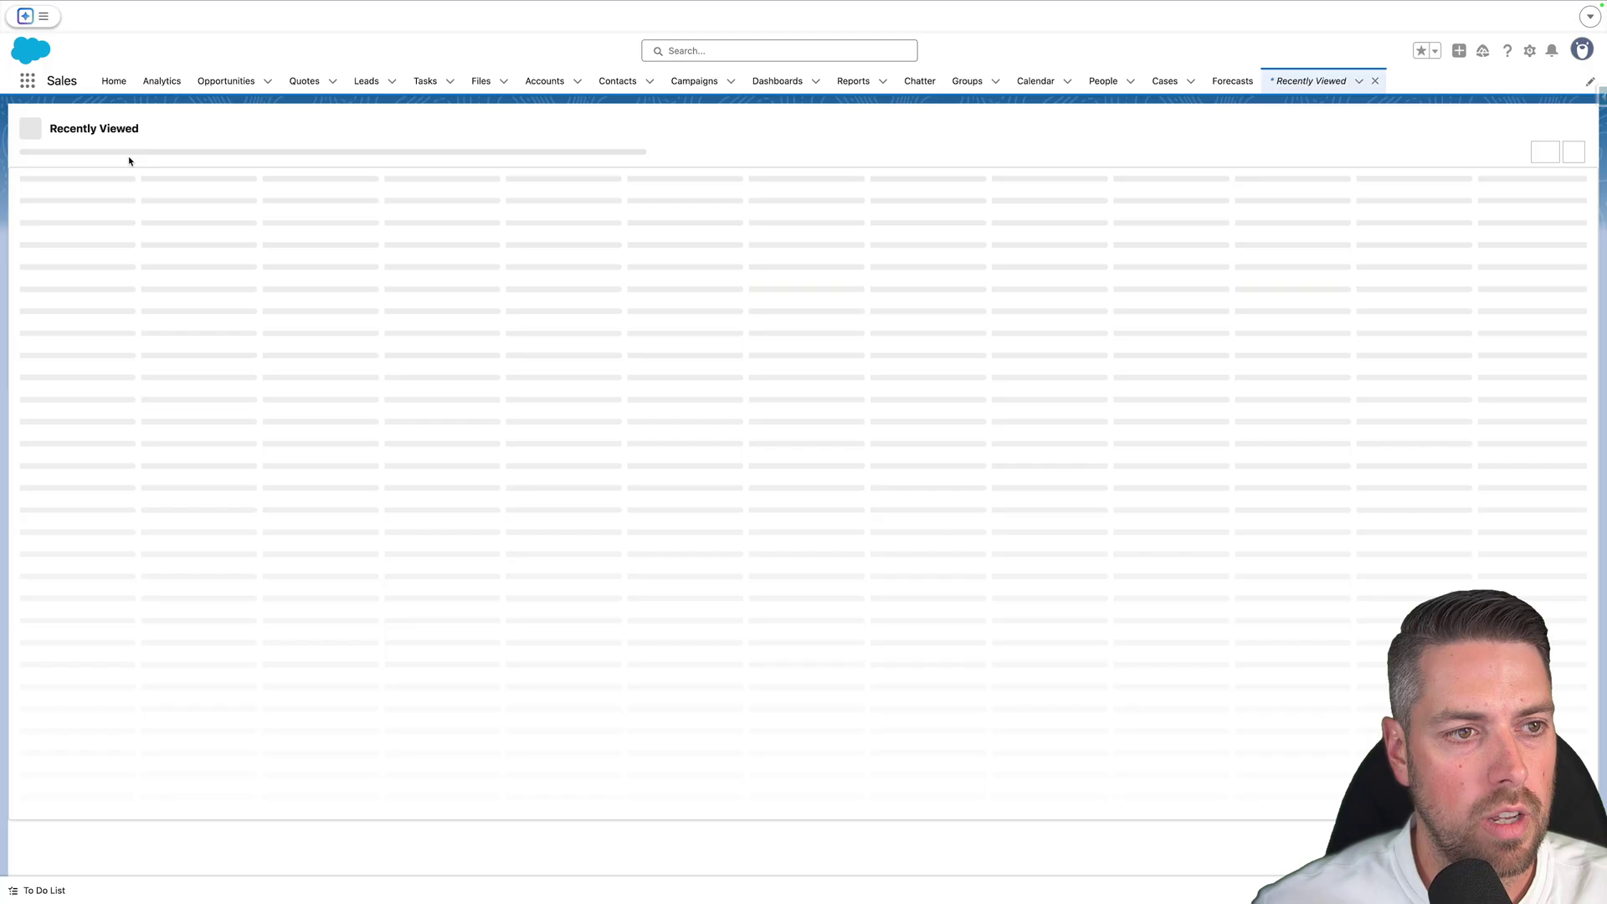
{"action": "left_click", "coordinate": [126, 136]}
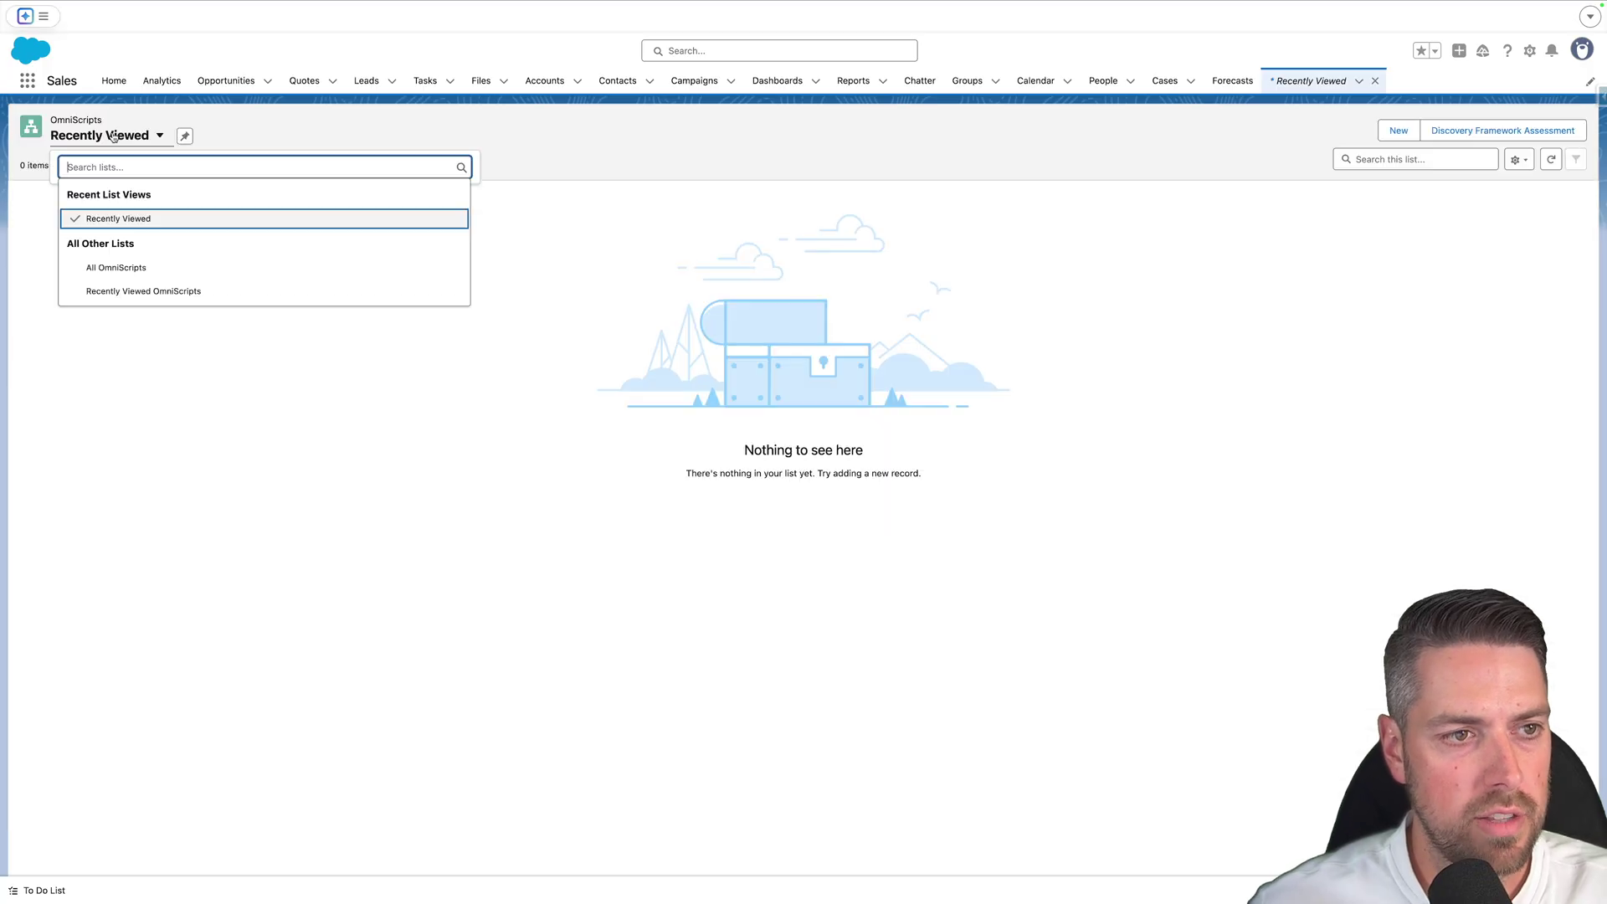
{"action": "left_click", "coordinate": [106, 264]}
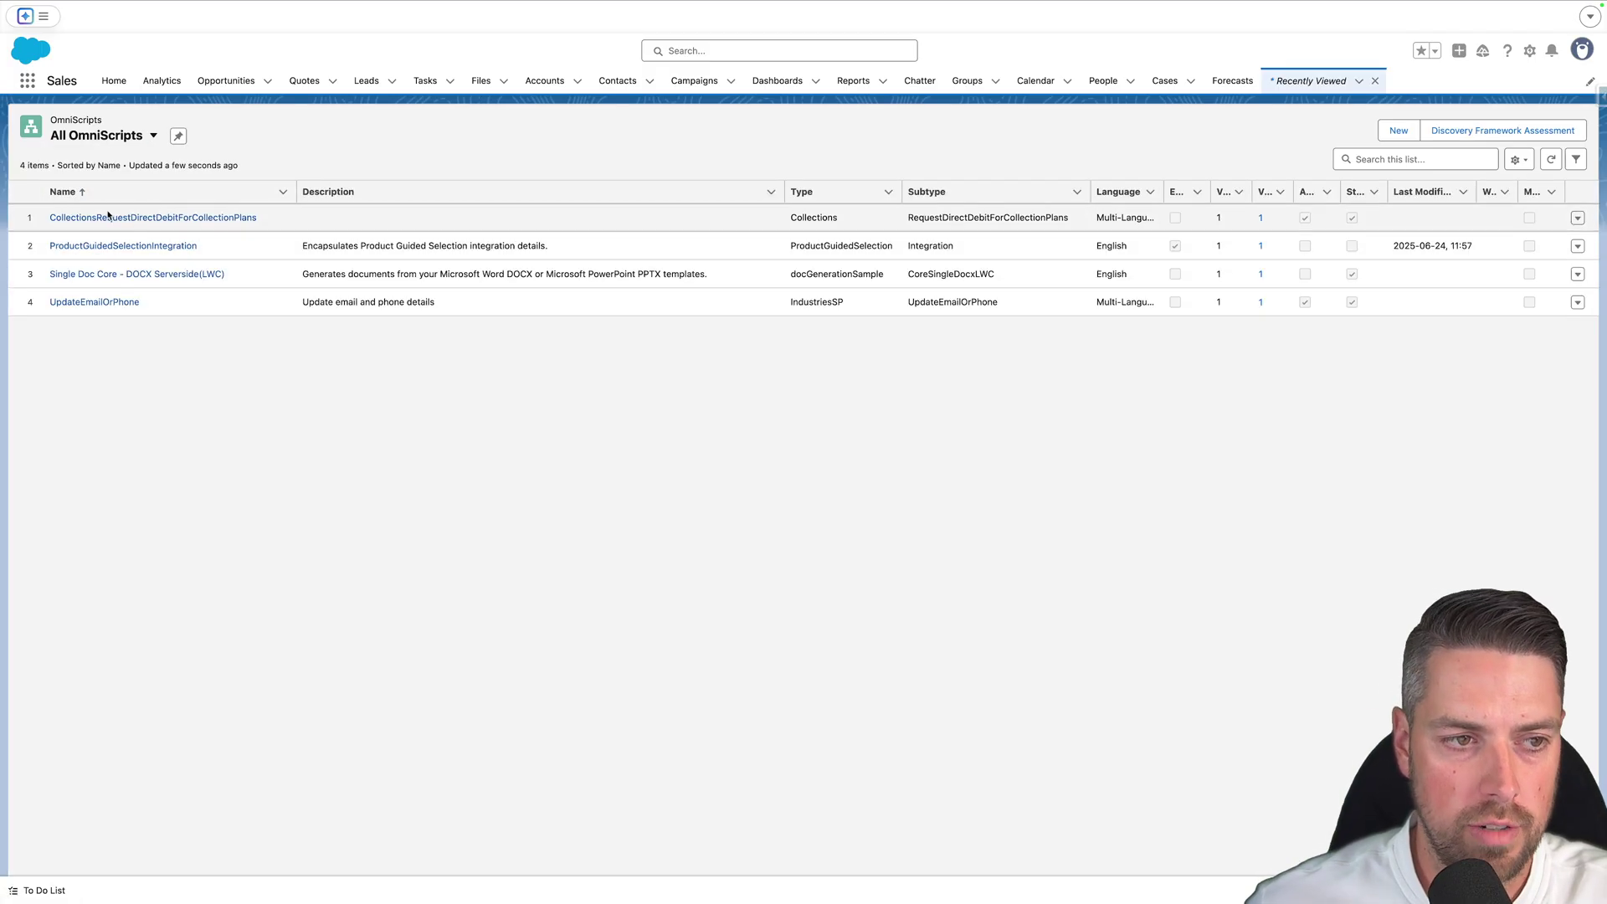
Open the ProductGuidedSelectionIntegration OmniScript and activate it.
{"action": "left_click", "coordinate": [113, 247]}
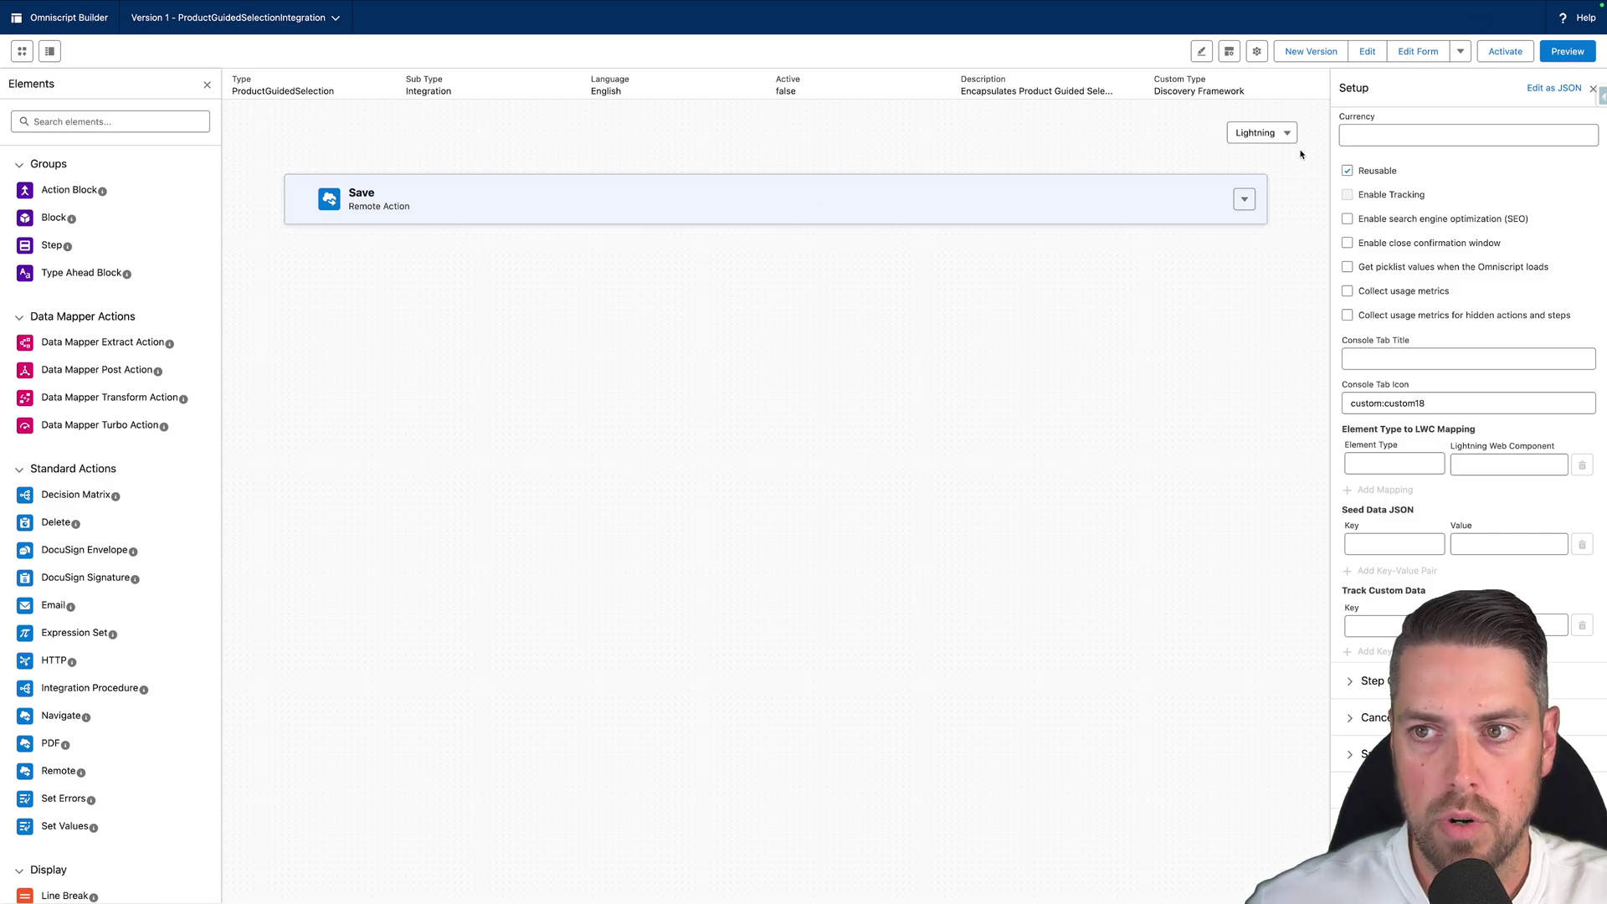
{"action": "left_click", "coordinate": [1506, 51]}
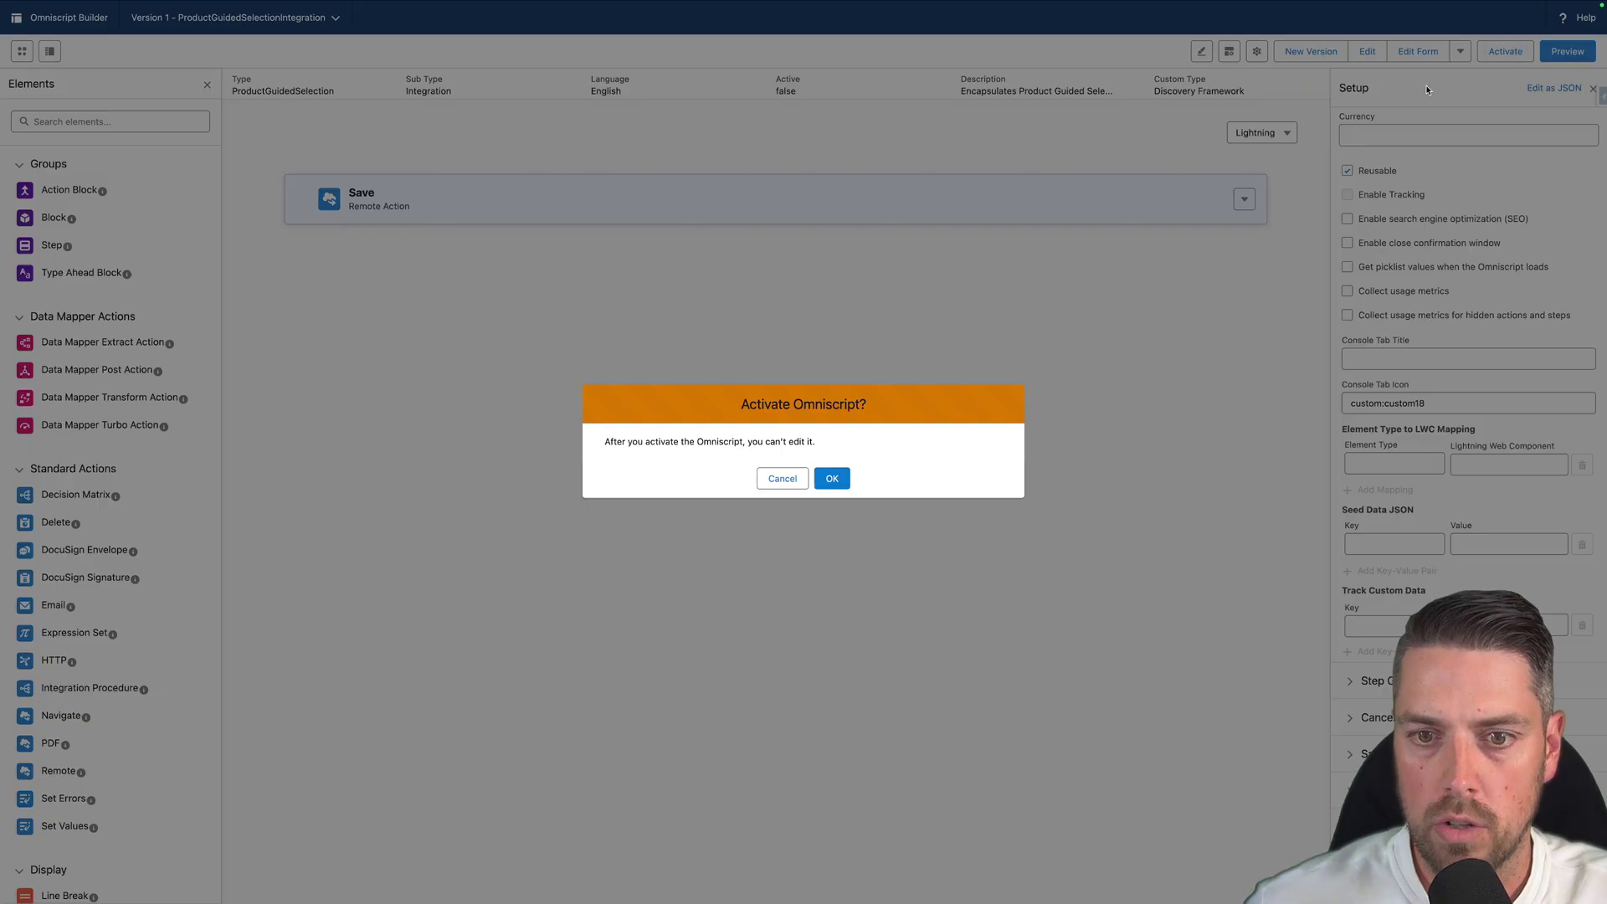
{"action": "left_click", "coordinate": [832, 478]}
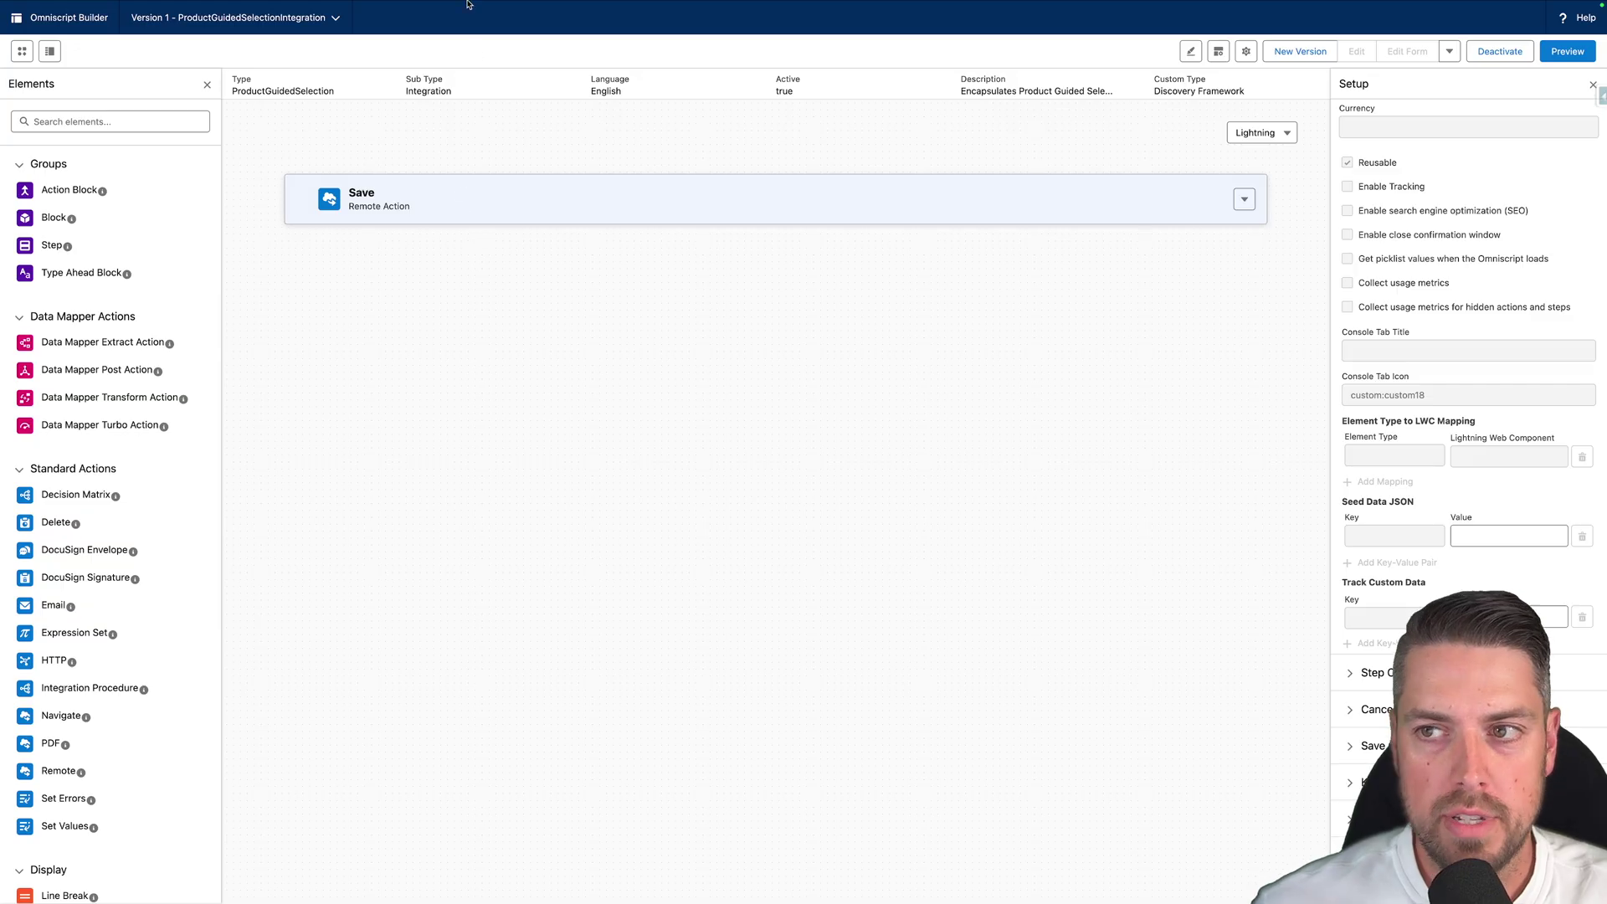
{"action": "mouse_move", "coordinate": [468, 6]}
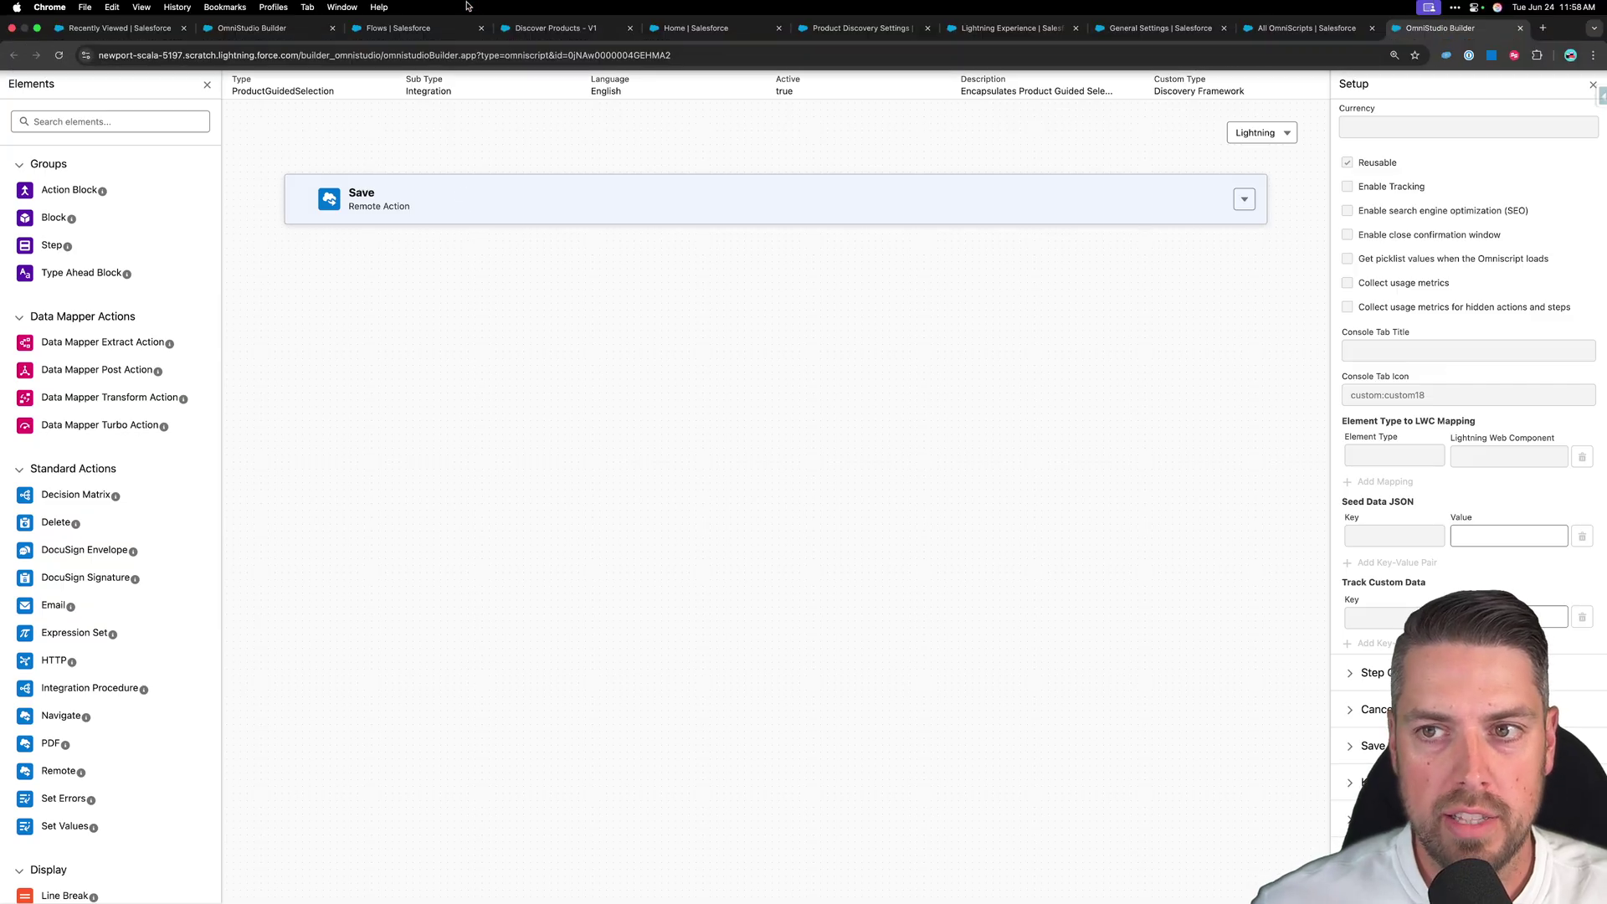
Open the Product Catalog Management app from the All OmniScripts page and go to Assessment Questions under Guided Product Selection.
{"action": "left_click", "coordinate": [1306, 28]}
{"action": "left_click", "coordinate": [28, 80]}
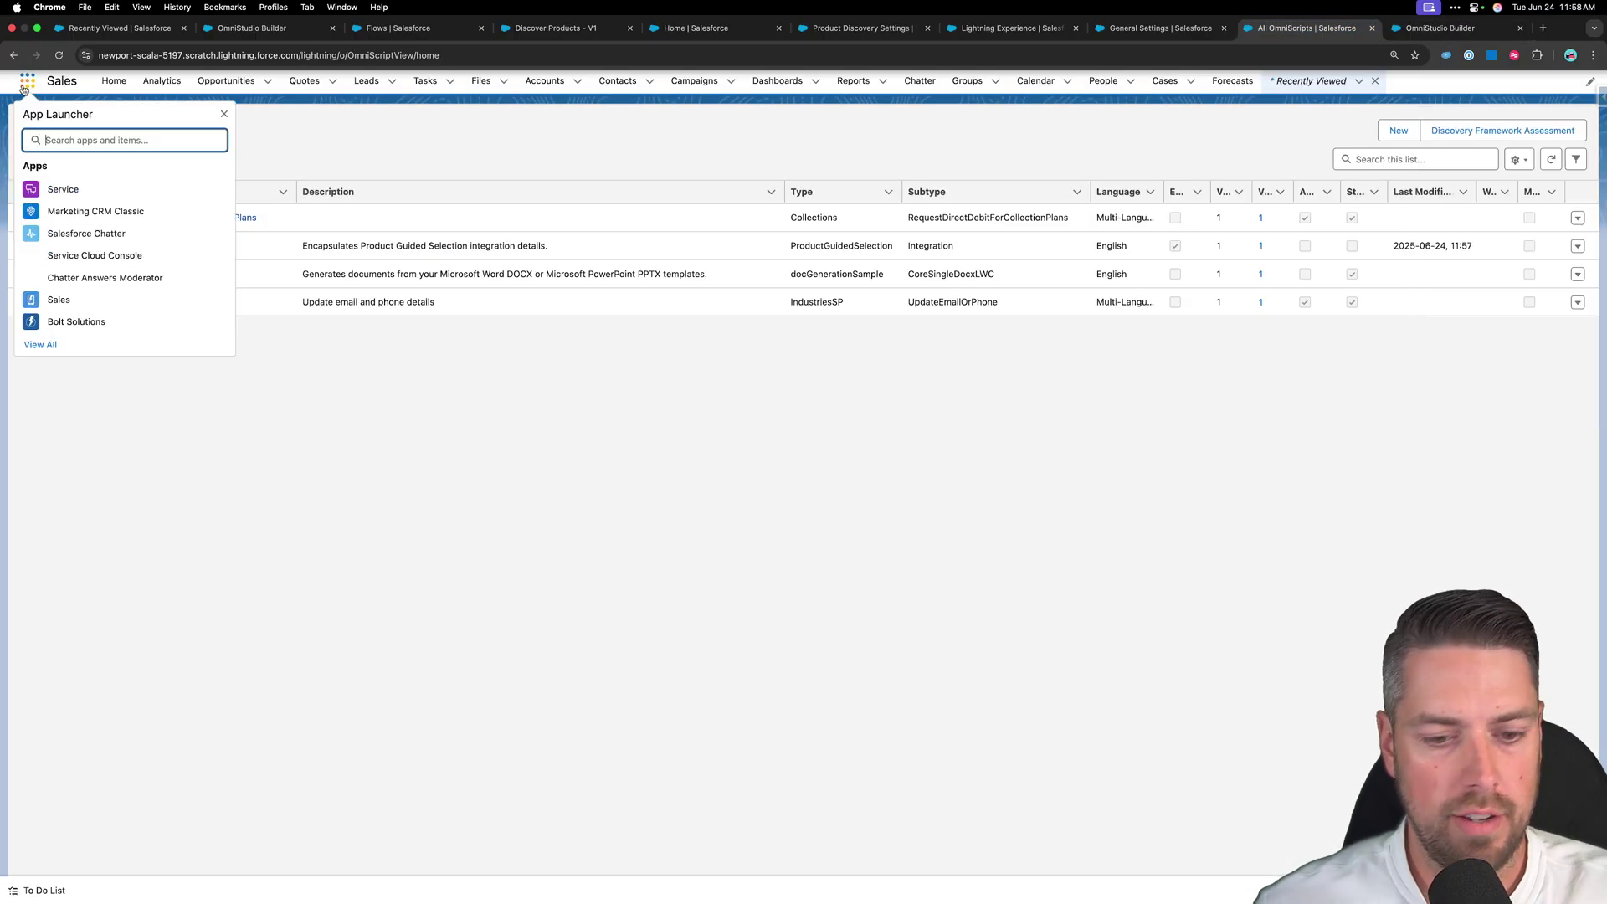
{"action": "type", "text": "product"}
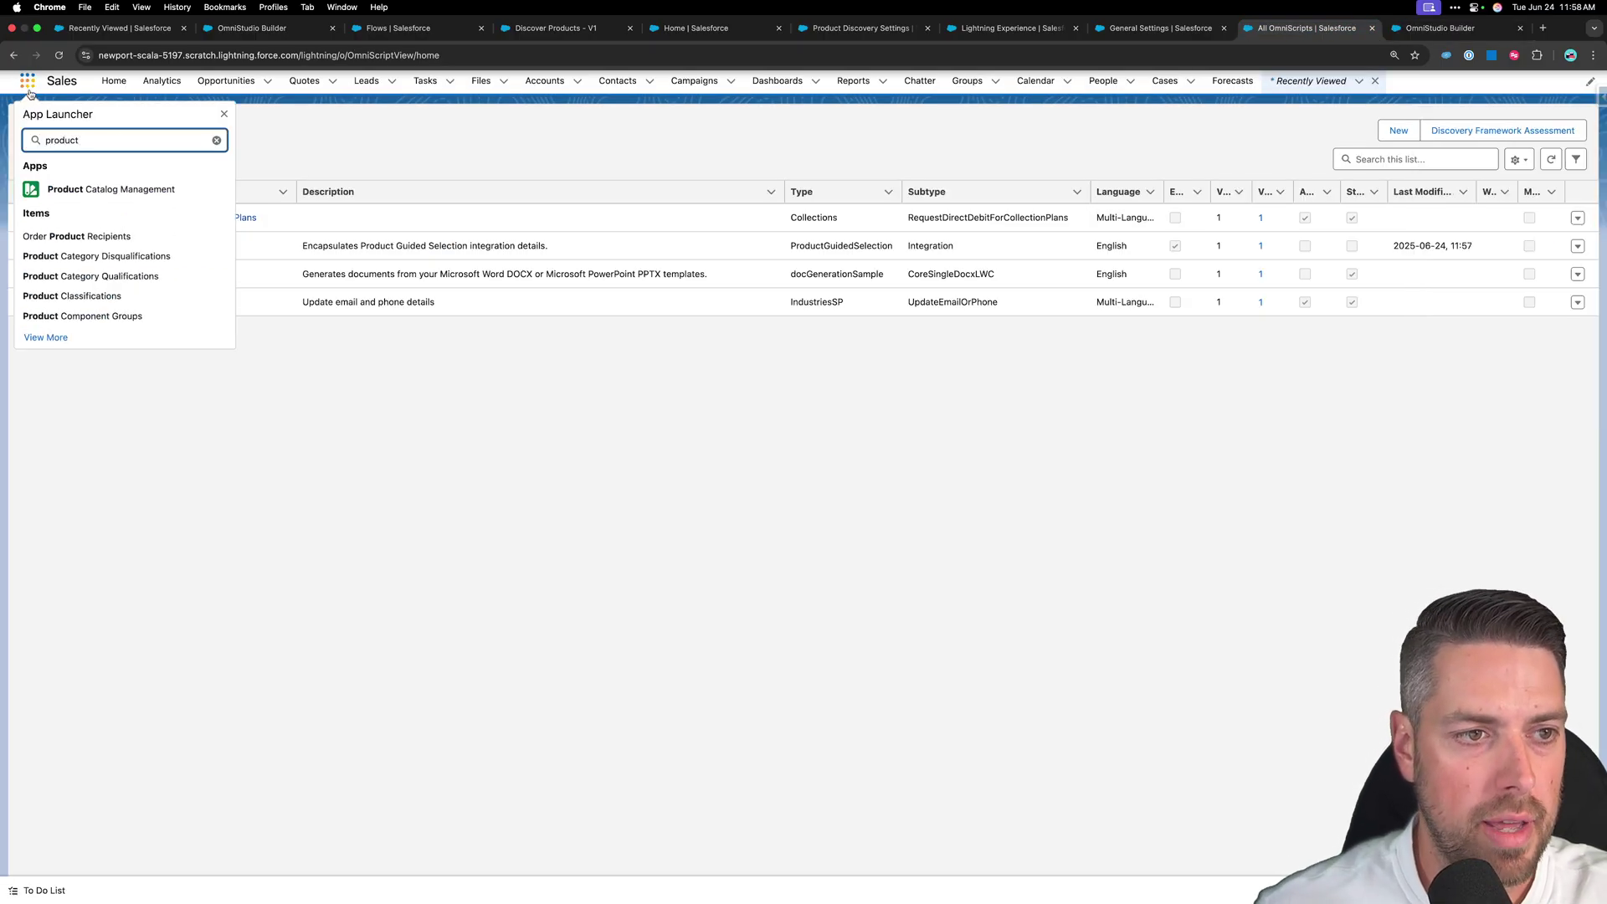
{"action": "left_click", "coordinate": [88, 189]}
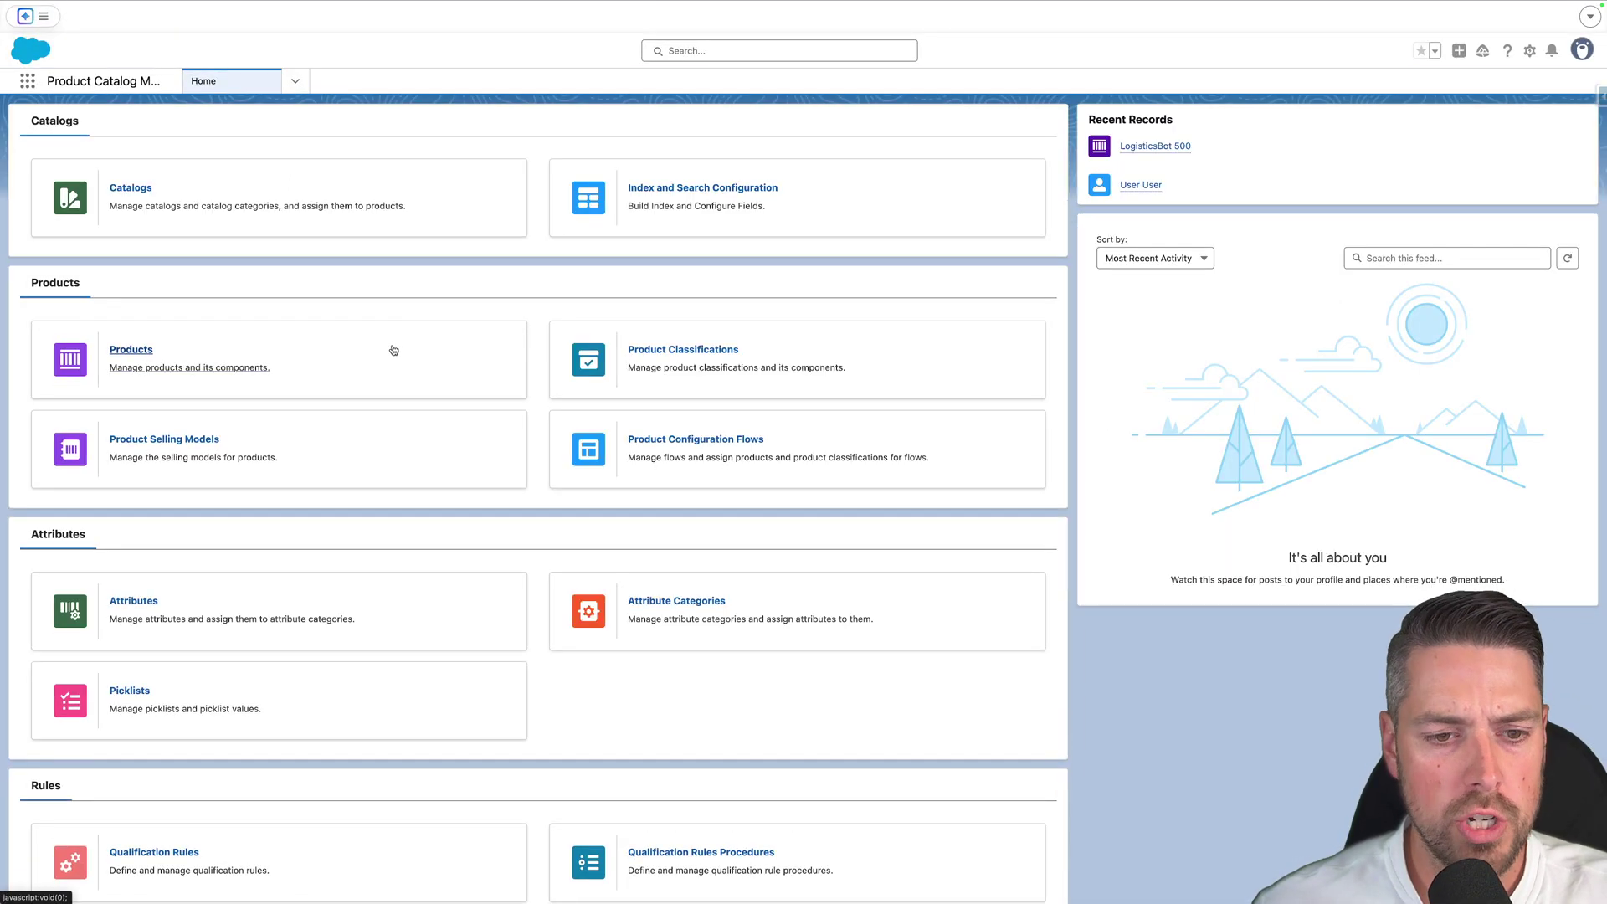
{"action": "scroll", "coordinate": [389, 348], "scroll_direction": "down", "scroll_amount": 7}
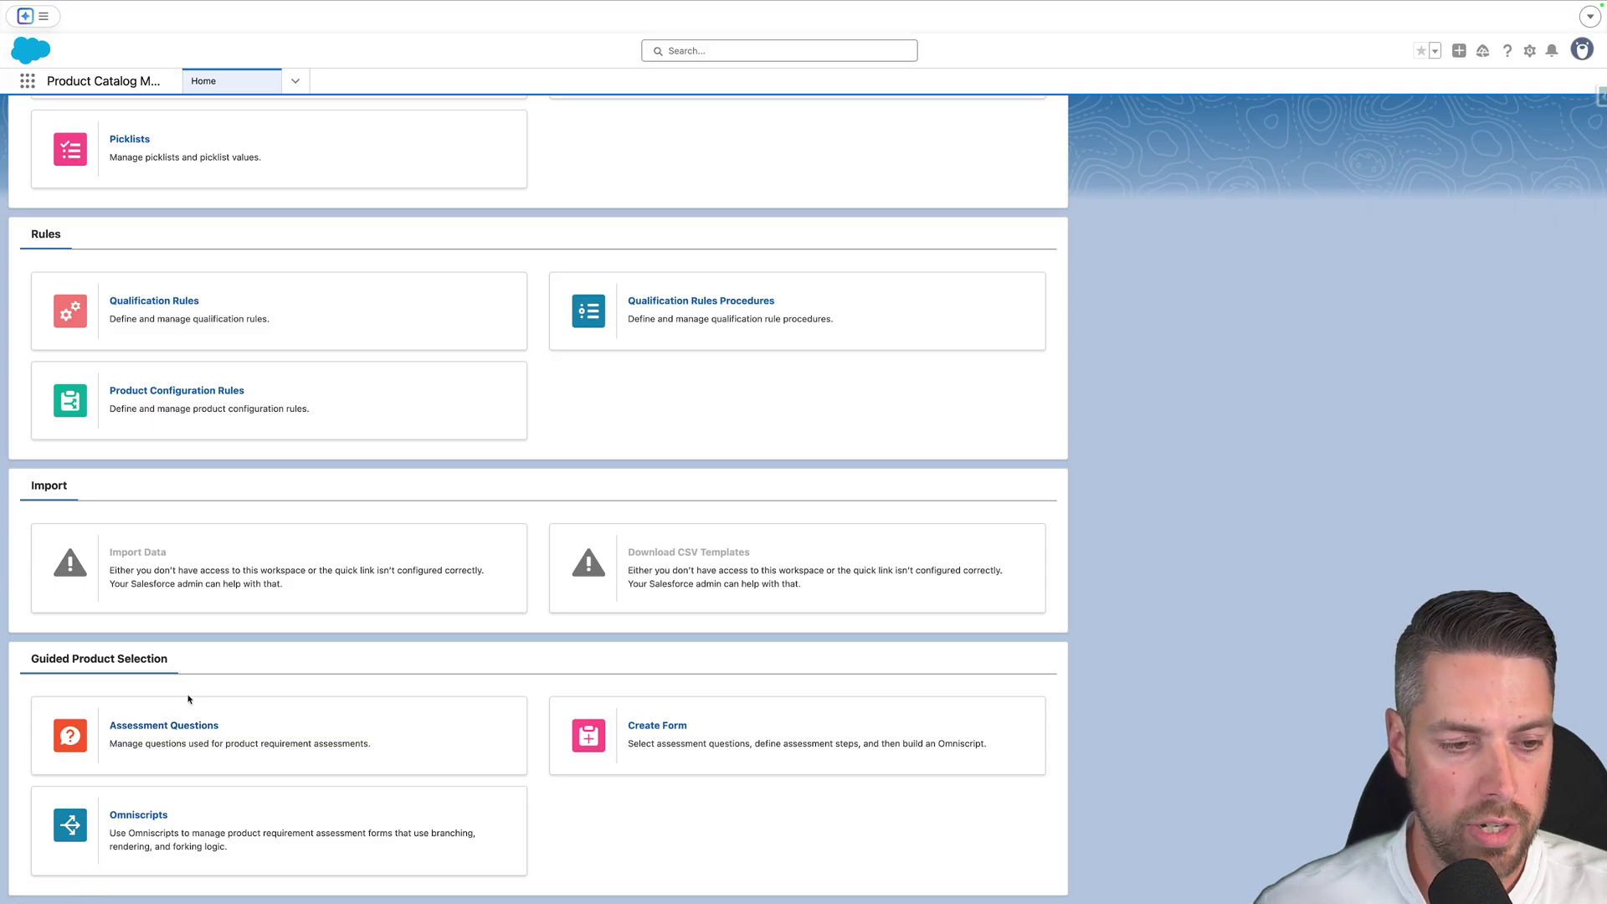
{"action": "left_click", "coordinate": [177, 740]}
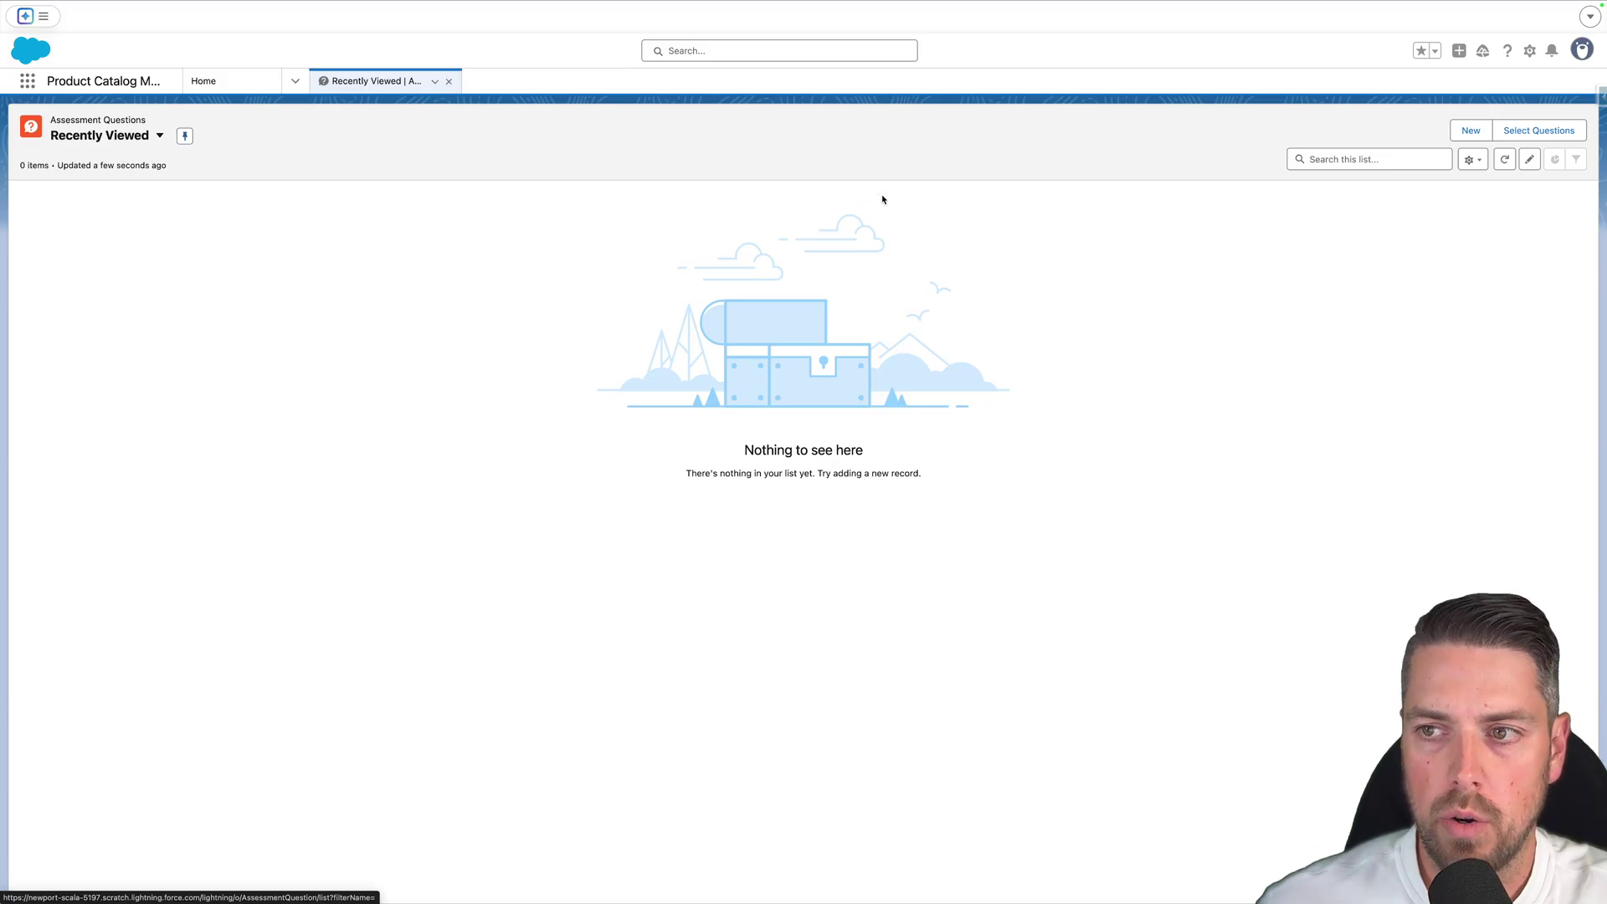
Start a new assessment question with the name "Use Case" and the developer name "UseCase".
{"action": "left_click", "coordinate": [1465, 132]}
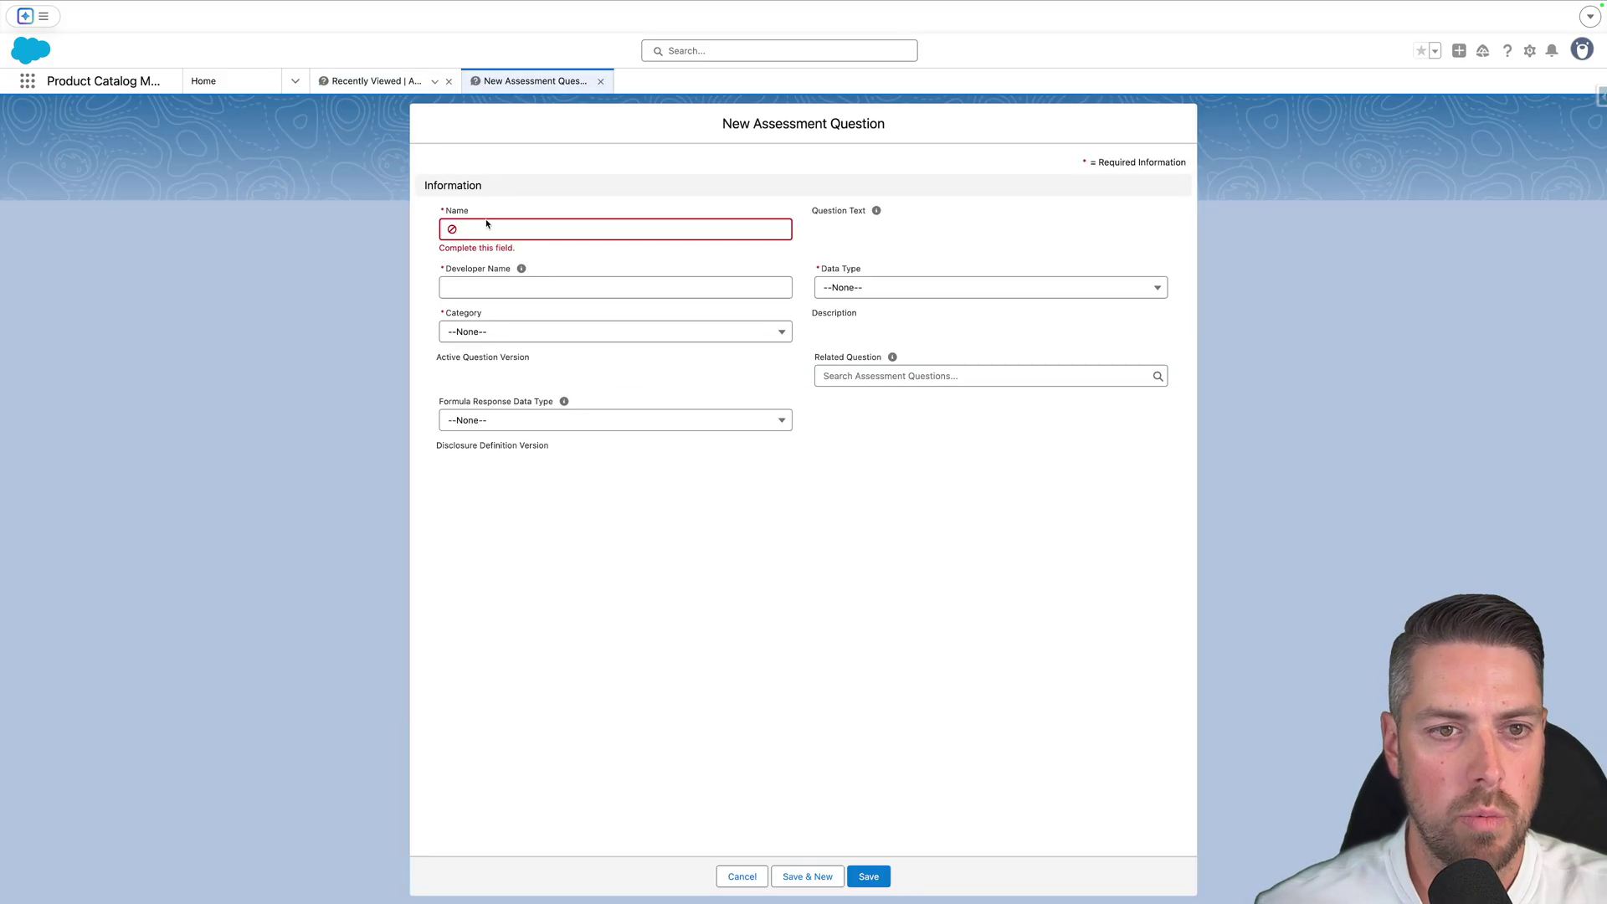
{"action": "left_click", "coordinate": [472, 233]}
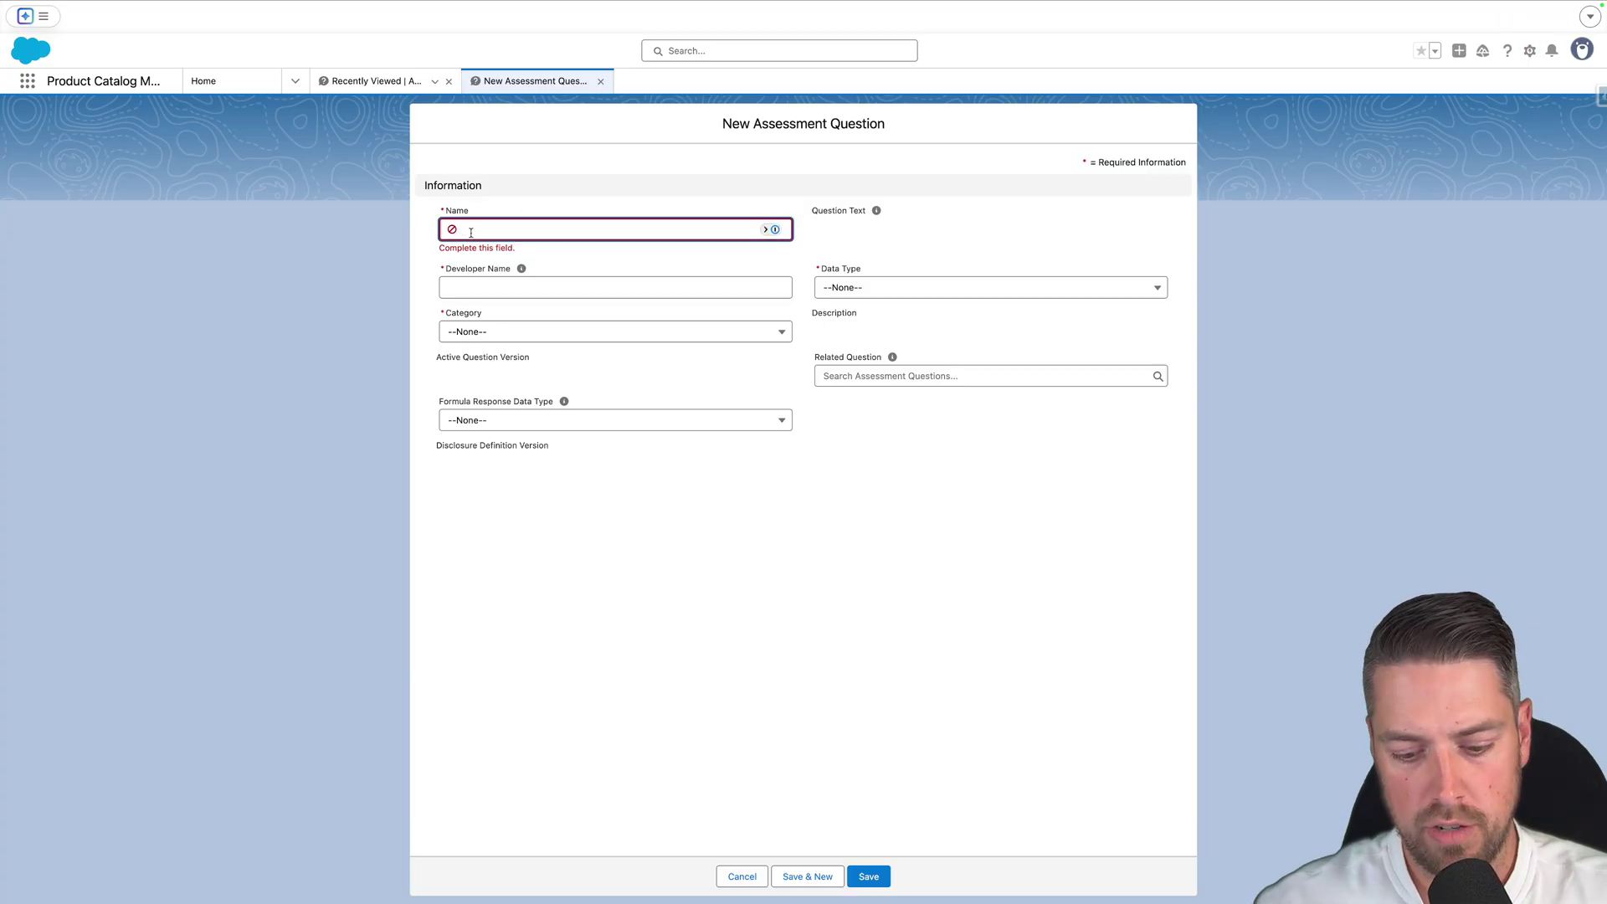
{"action": "type", "text": "Use"}
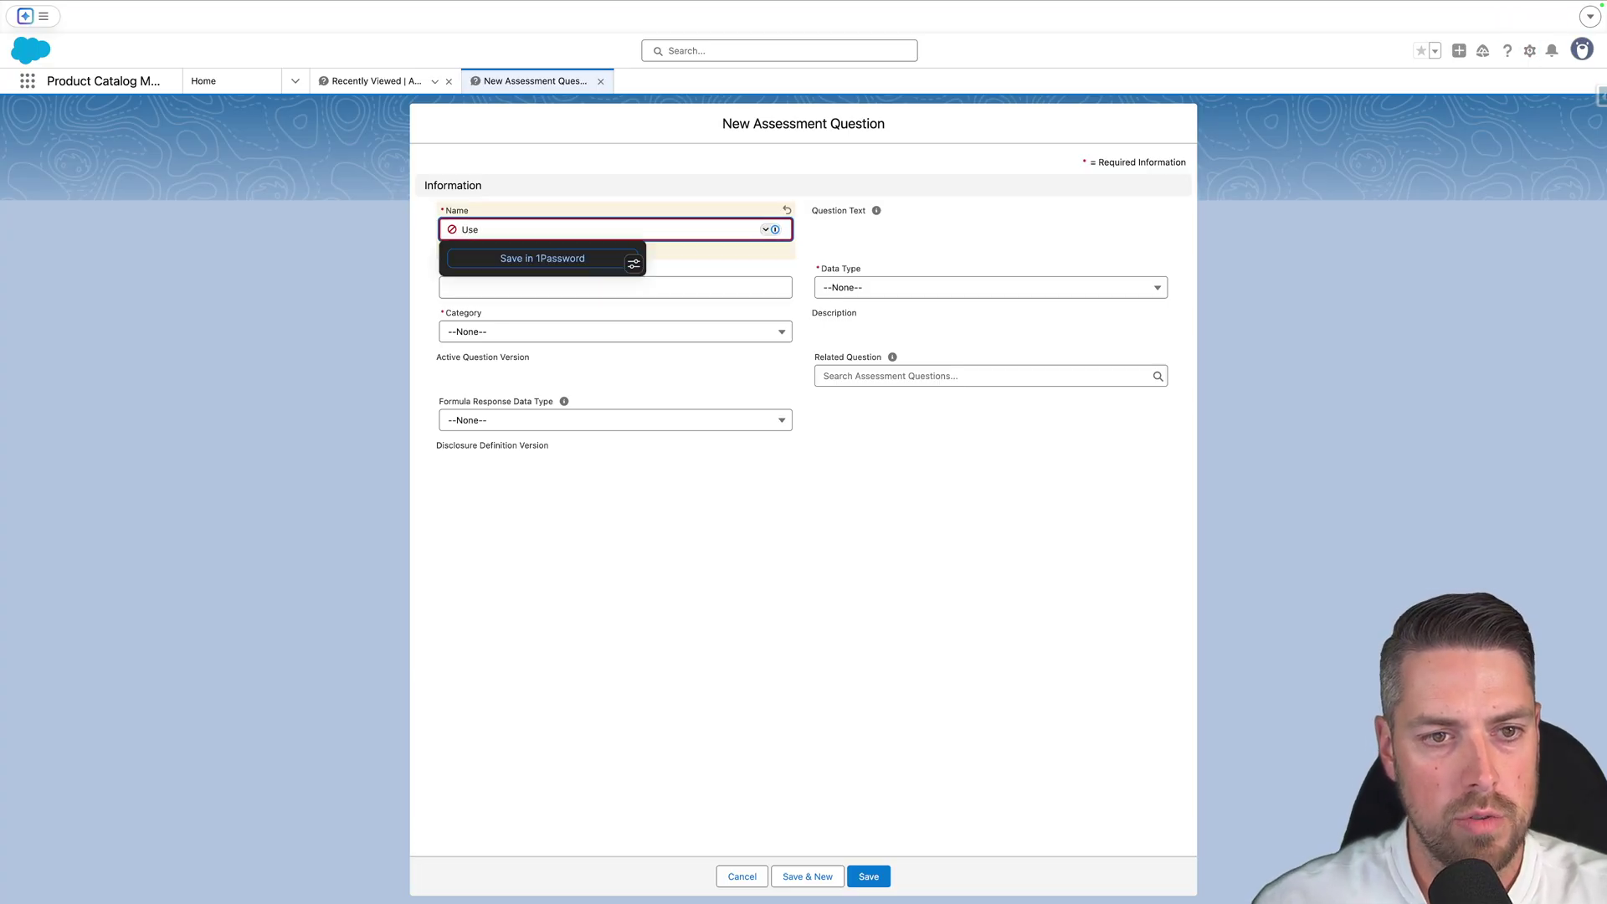
{"action": "type", "text": " Case"}
{"action": "key", "text": "Tab"}
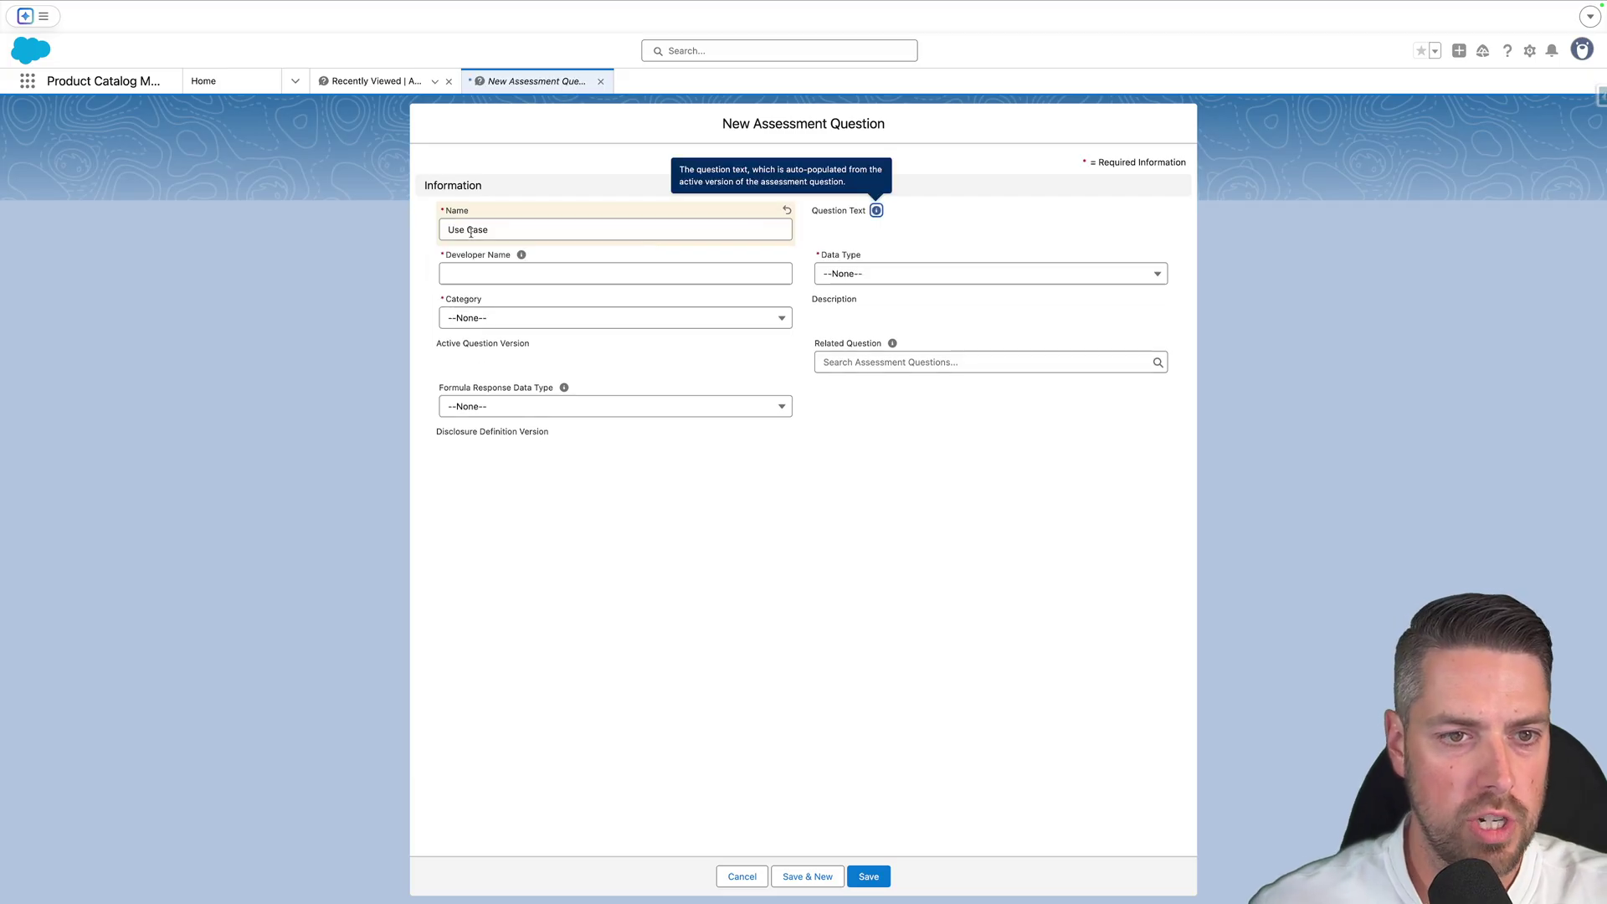
{"action": "left_click", "coordinate": [472, 282]}
{"action": "type", "text": "Use"}
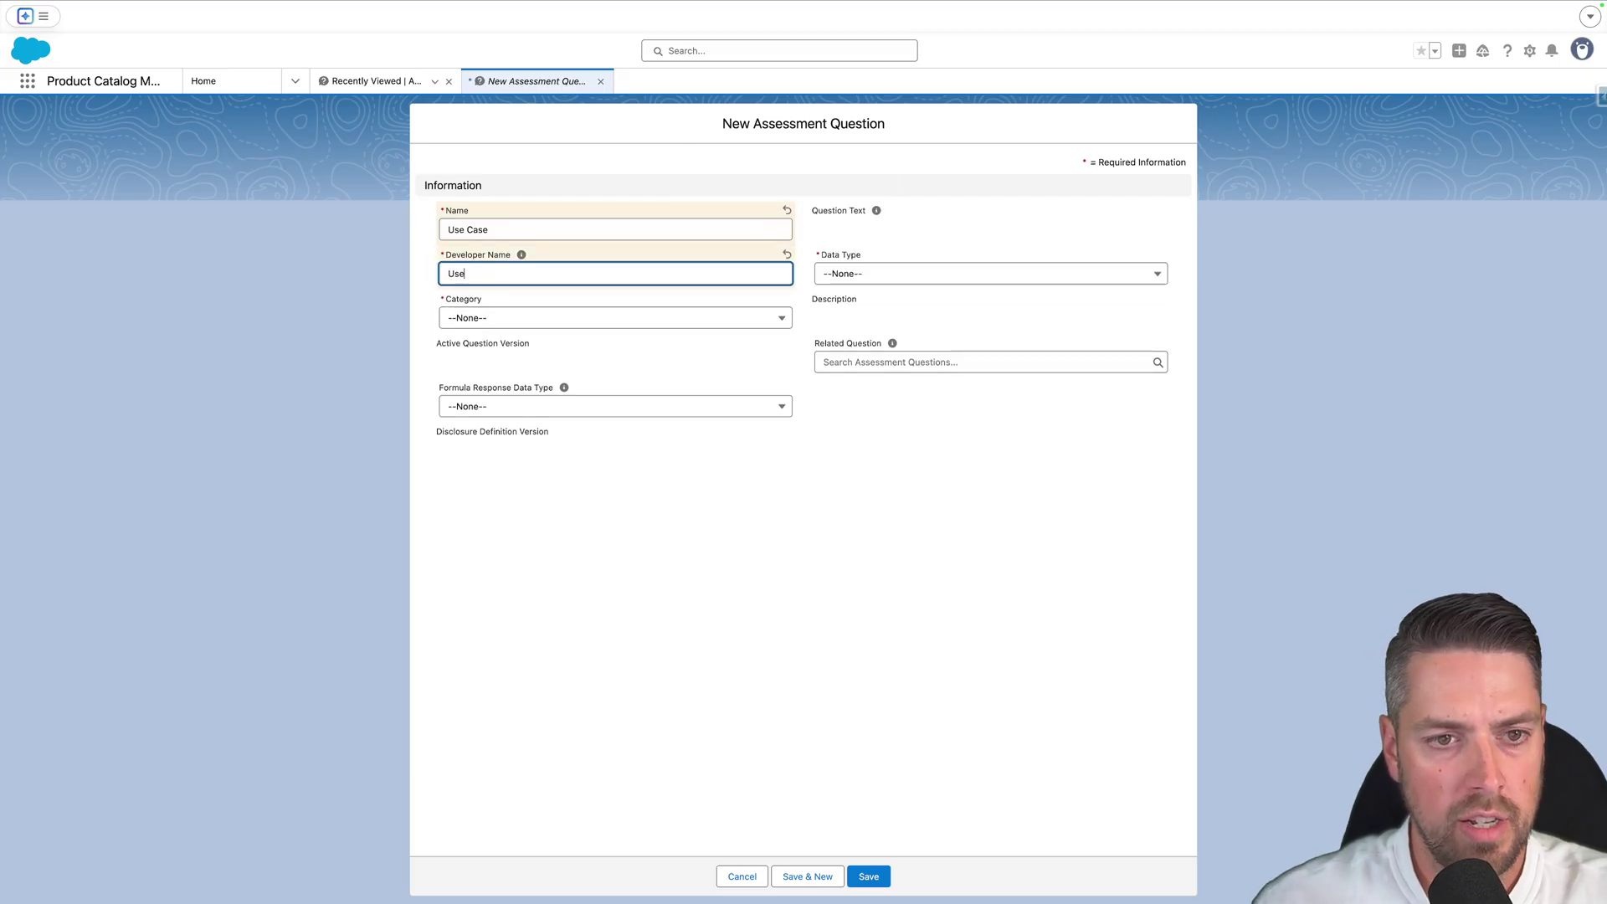
{"action": "type", "text": "Case"}
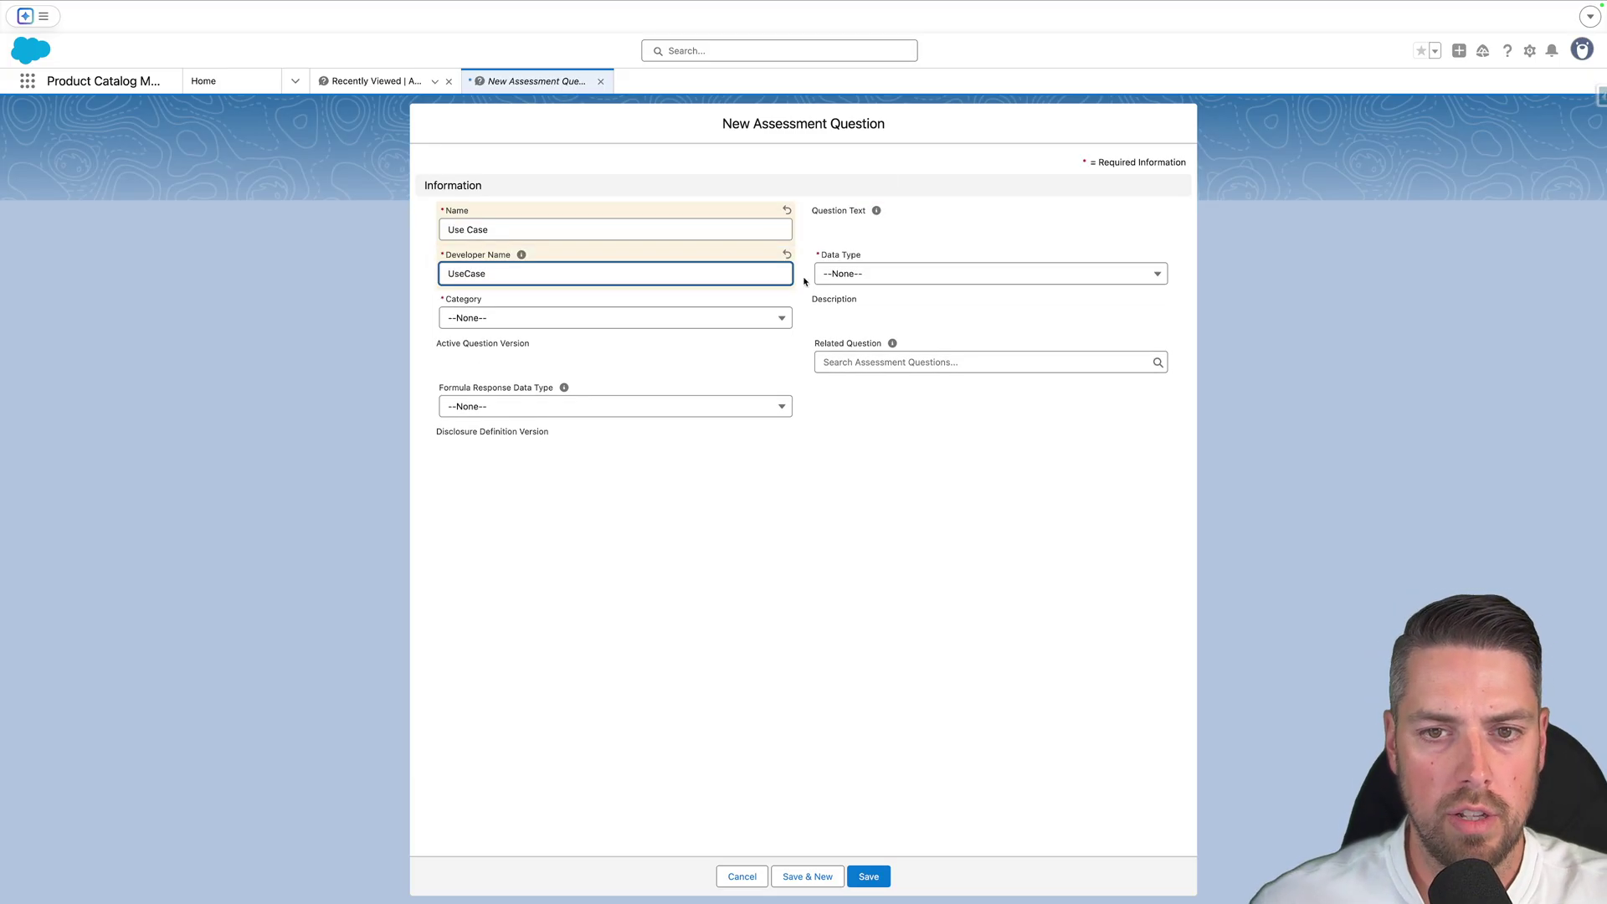
Set the Use Case question's data type to Select and its category to Robots, and save the question.
{"action": "left_click", "coordinate": [900, 275]}
{"action": "scroll", "coordinate": [914, 524], "scroll_direction": "down", "scroll_amount": 3}
{"action": "left_click", "coordinate": [889, 403]}
{"action": "left_click", "coordinate": [552, 318]}
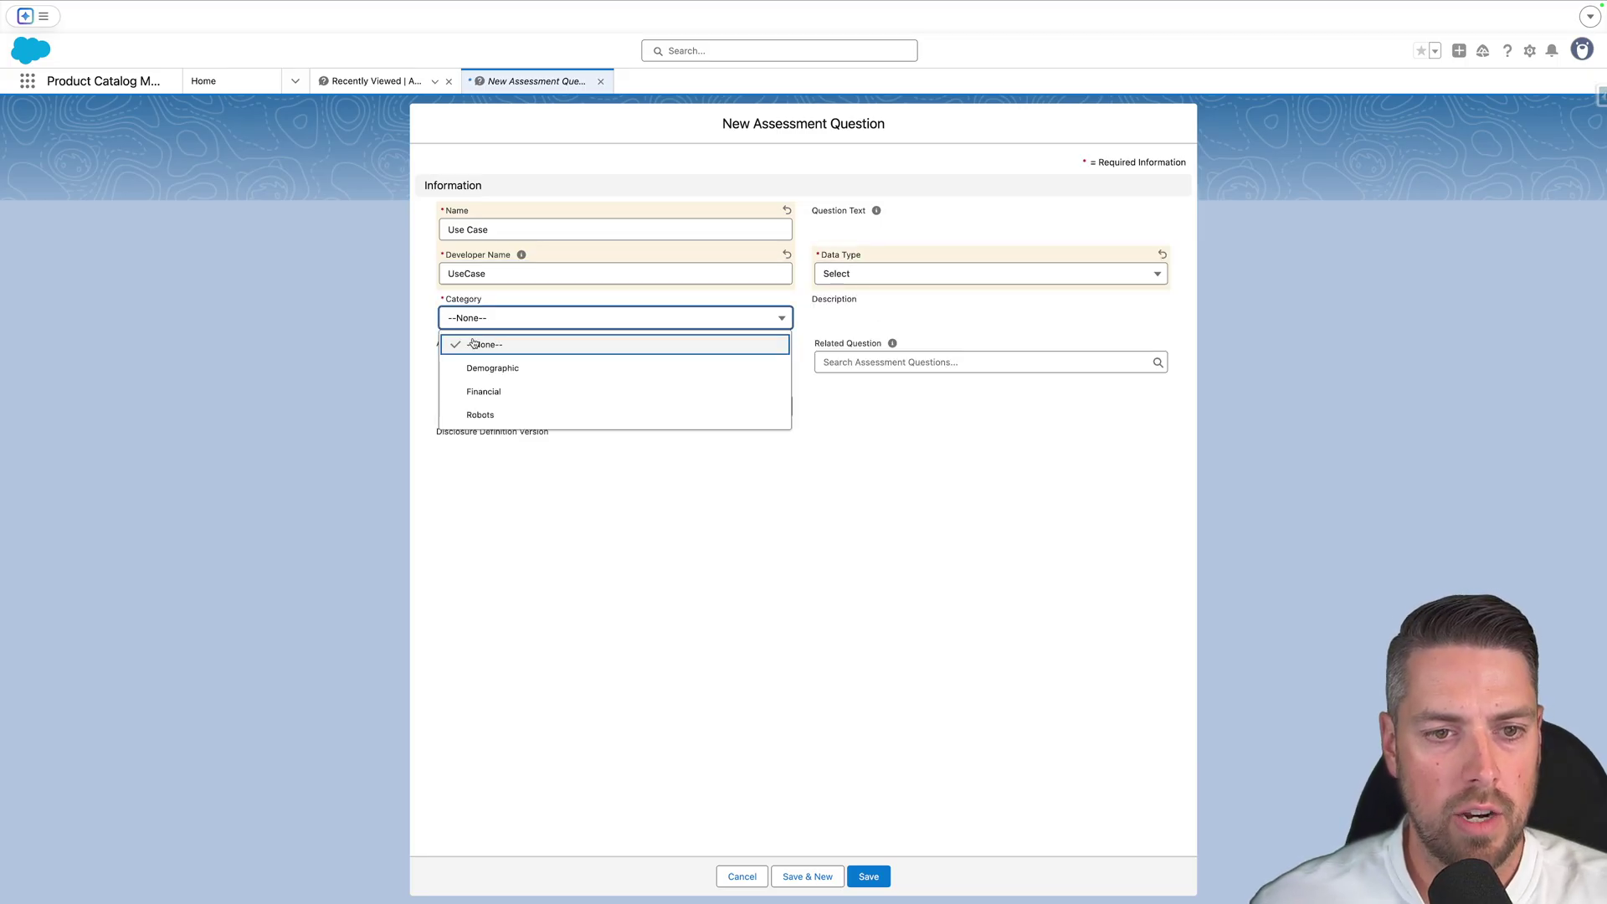
{"action": "left_click", "coordinate": [516, 415]}
{"action": "left_click", "coordinate": [477, 360]}
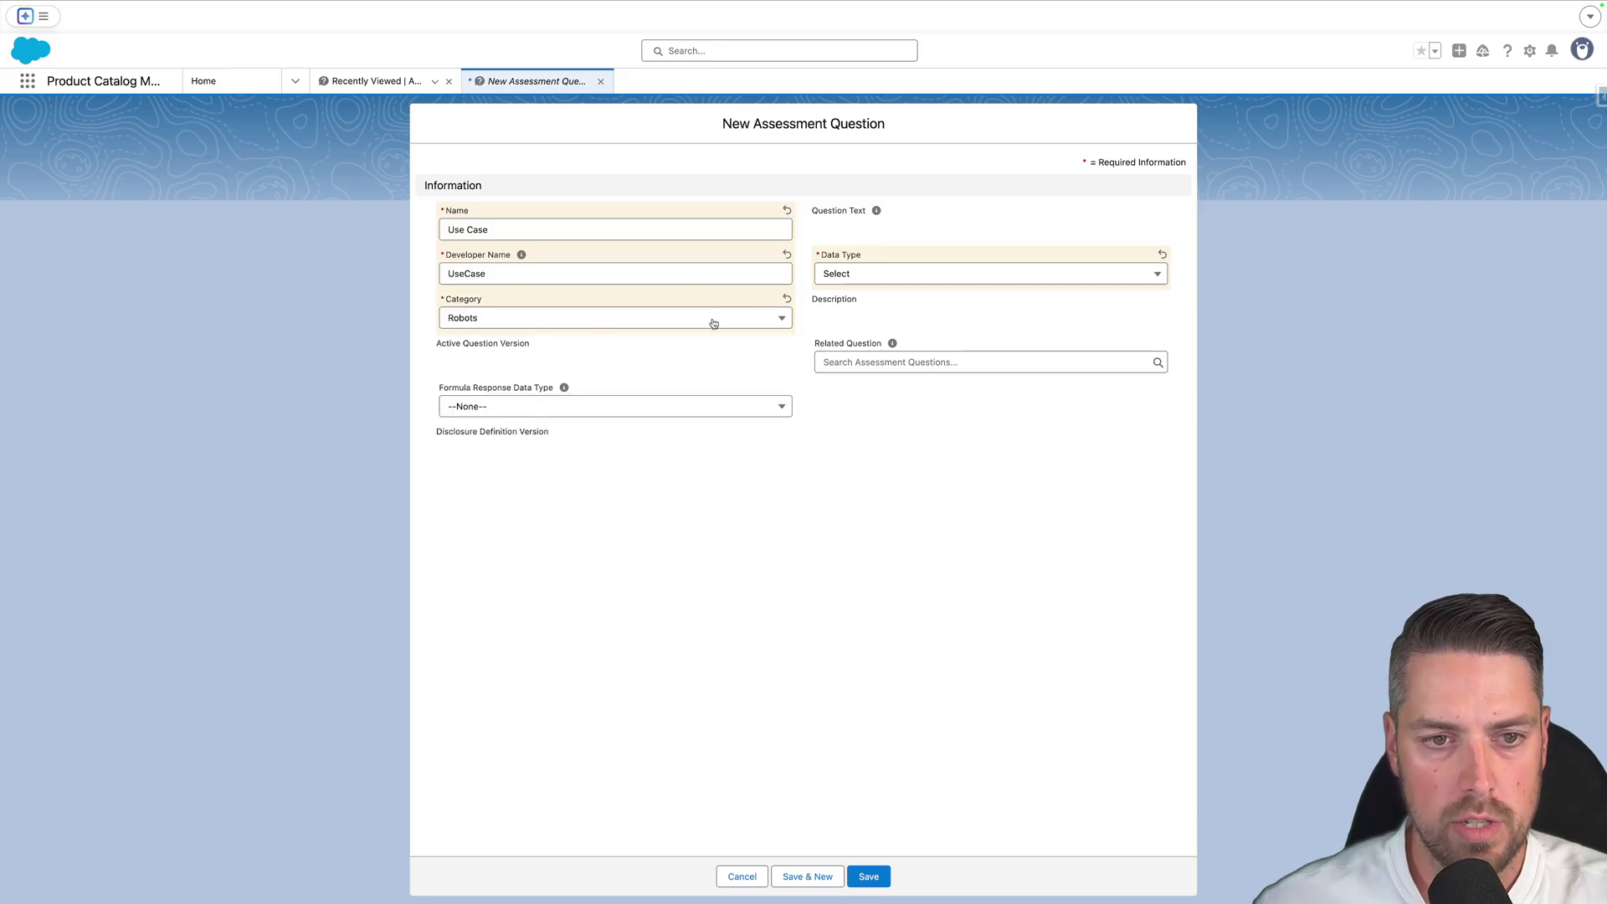
{"action": "left_click", "coordinate": [873, 877]}
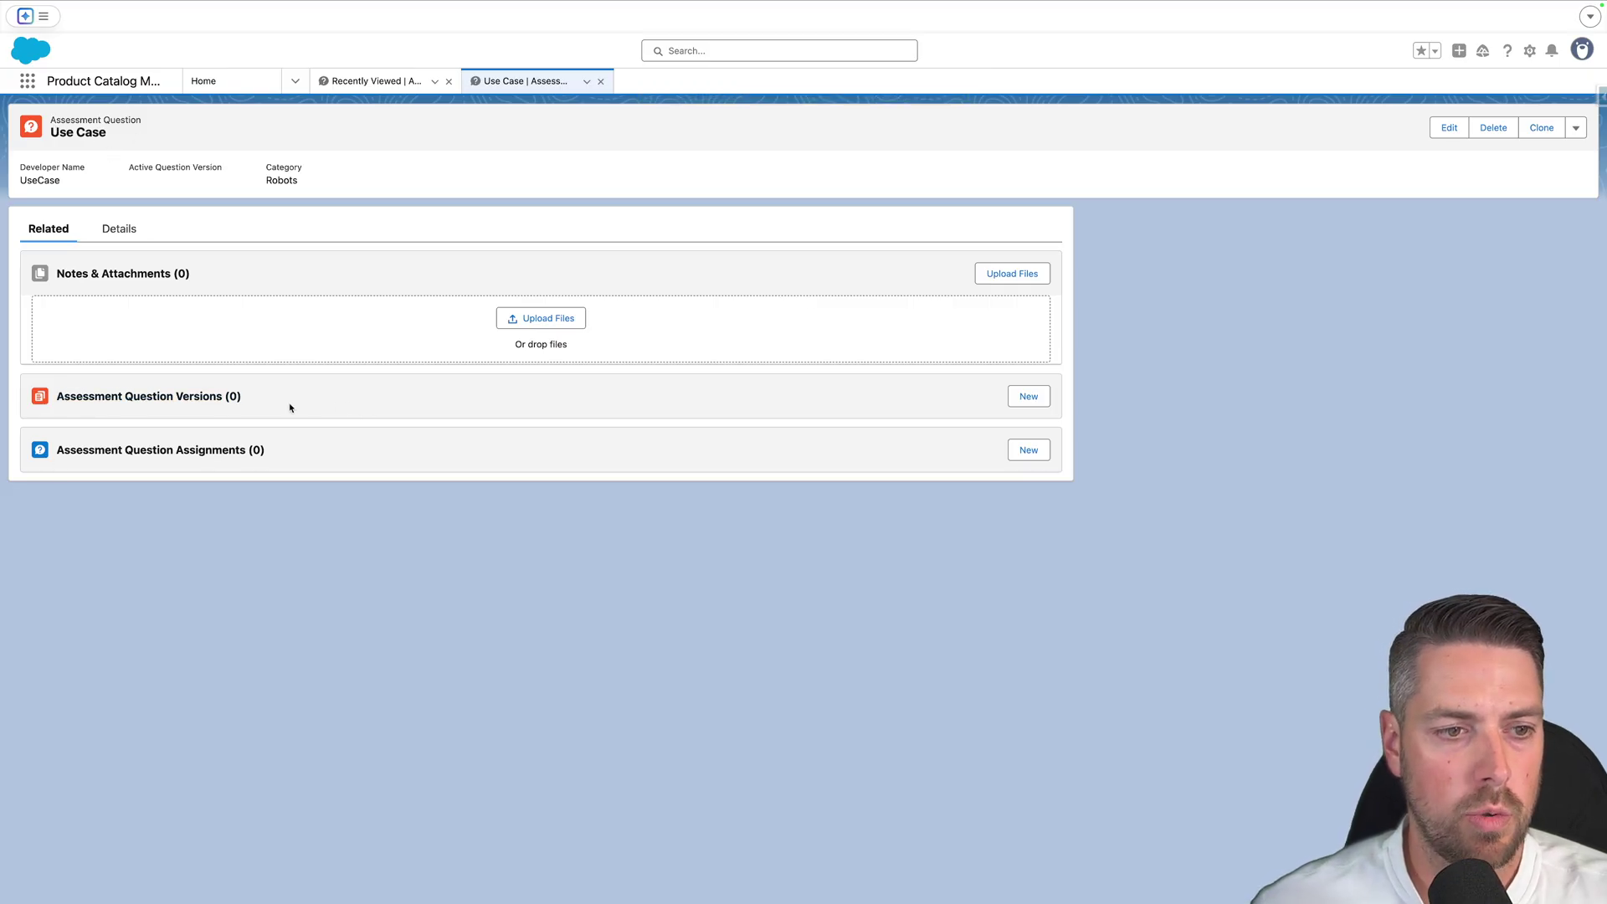
Start a new version of the Use Case question named "Use Case" with the question text "What is the use case for this robot?".
{"action": "left_click", "coordinate": [1036, 400]}
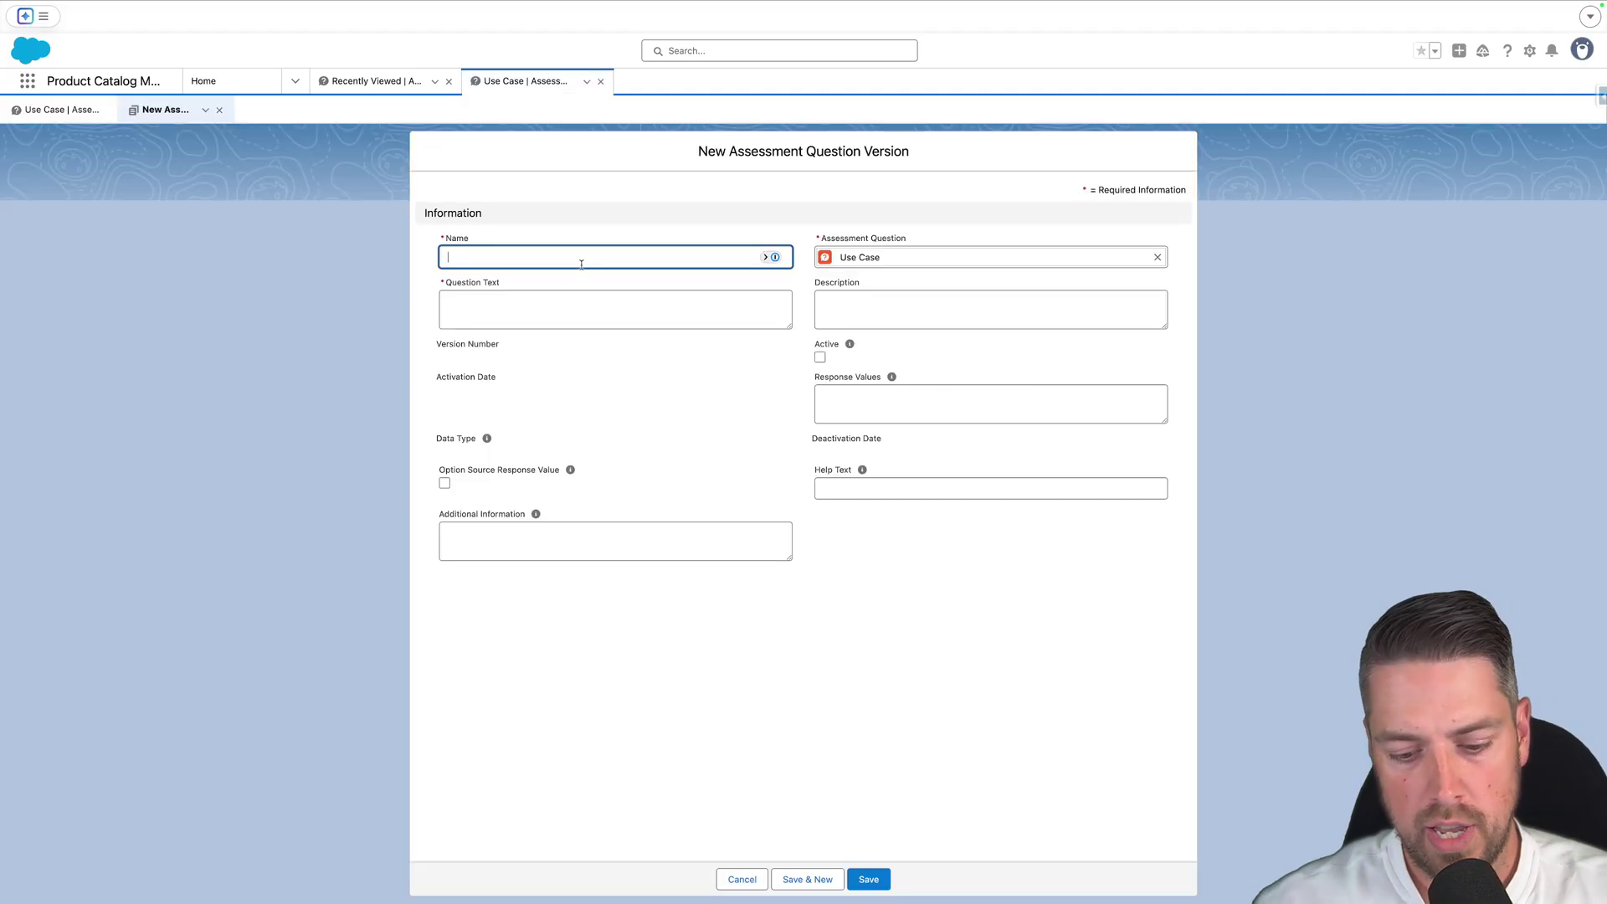
{"action": "type", "text": "Use Case"}
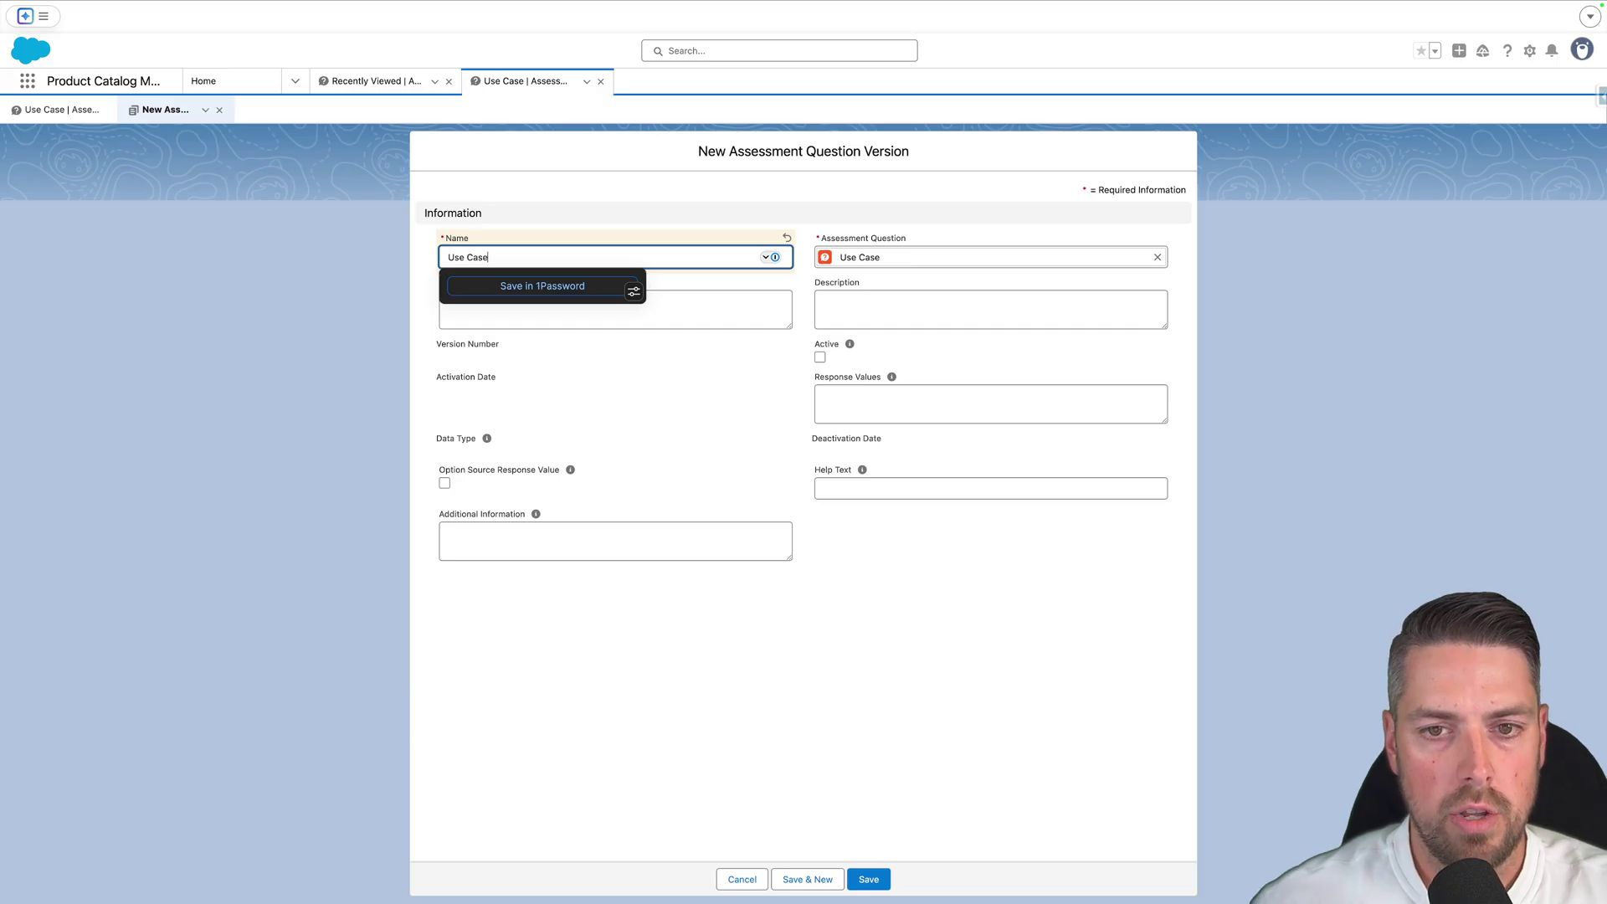
{"action": "key", "text": "Tab"}
{"action": "left_click", "coordinate": [578, 301]}
{"action": "left_click", "coordinate": [535, 288]}
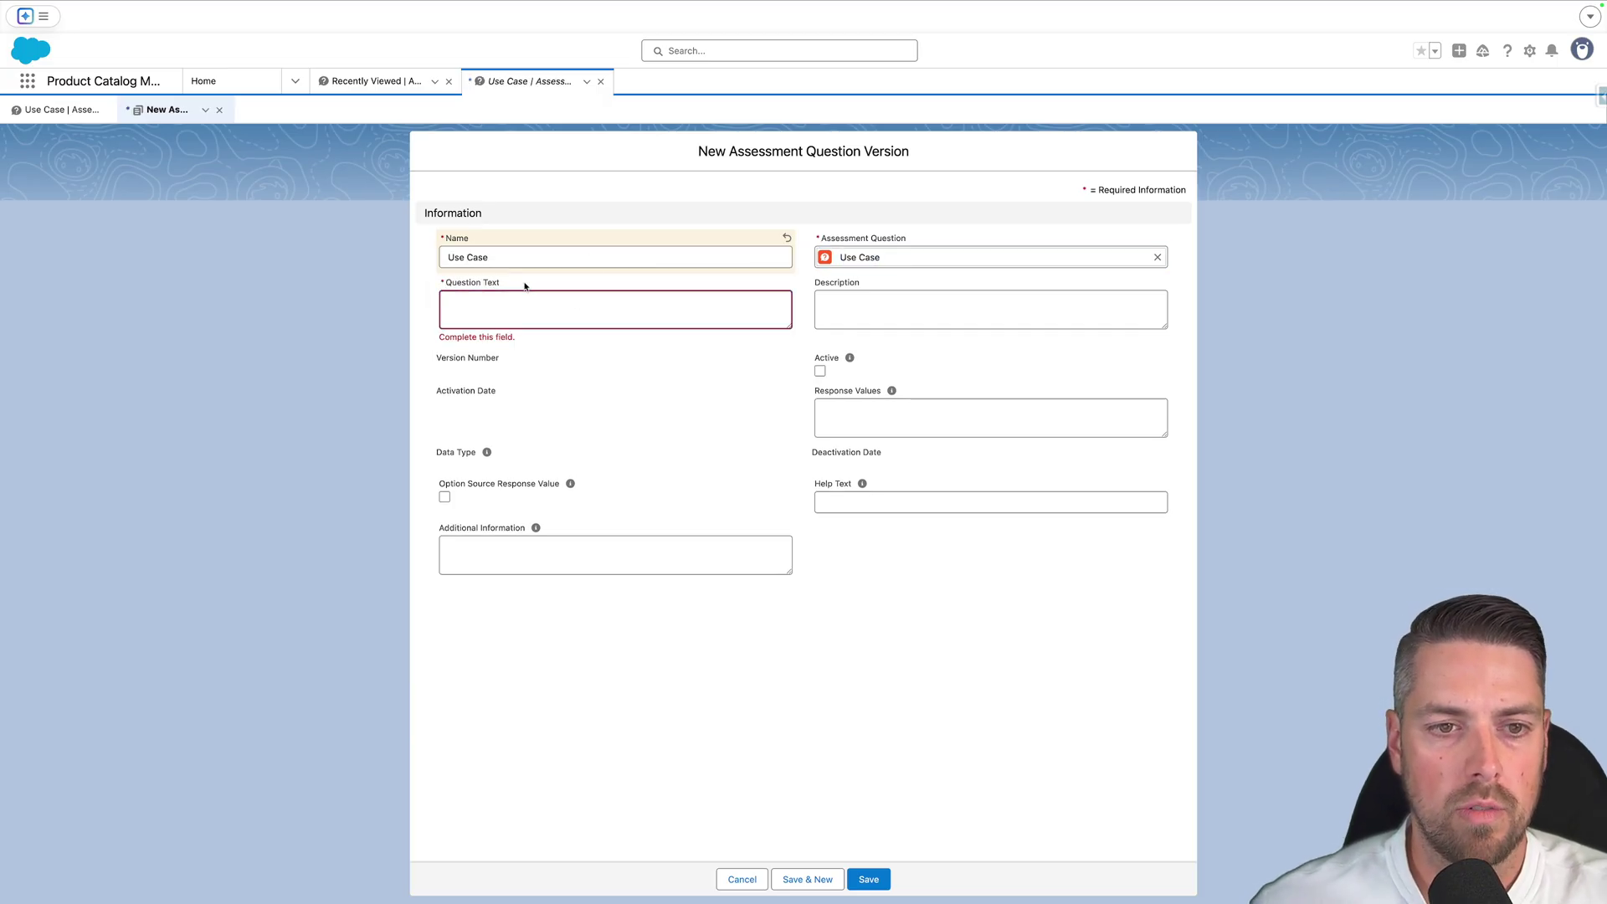
{"action": "left_click", "coordinate": [480, 308]}
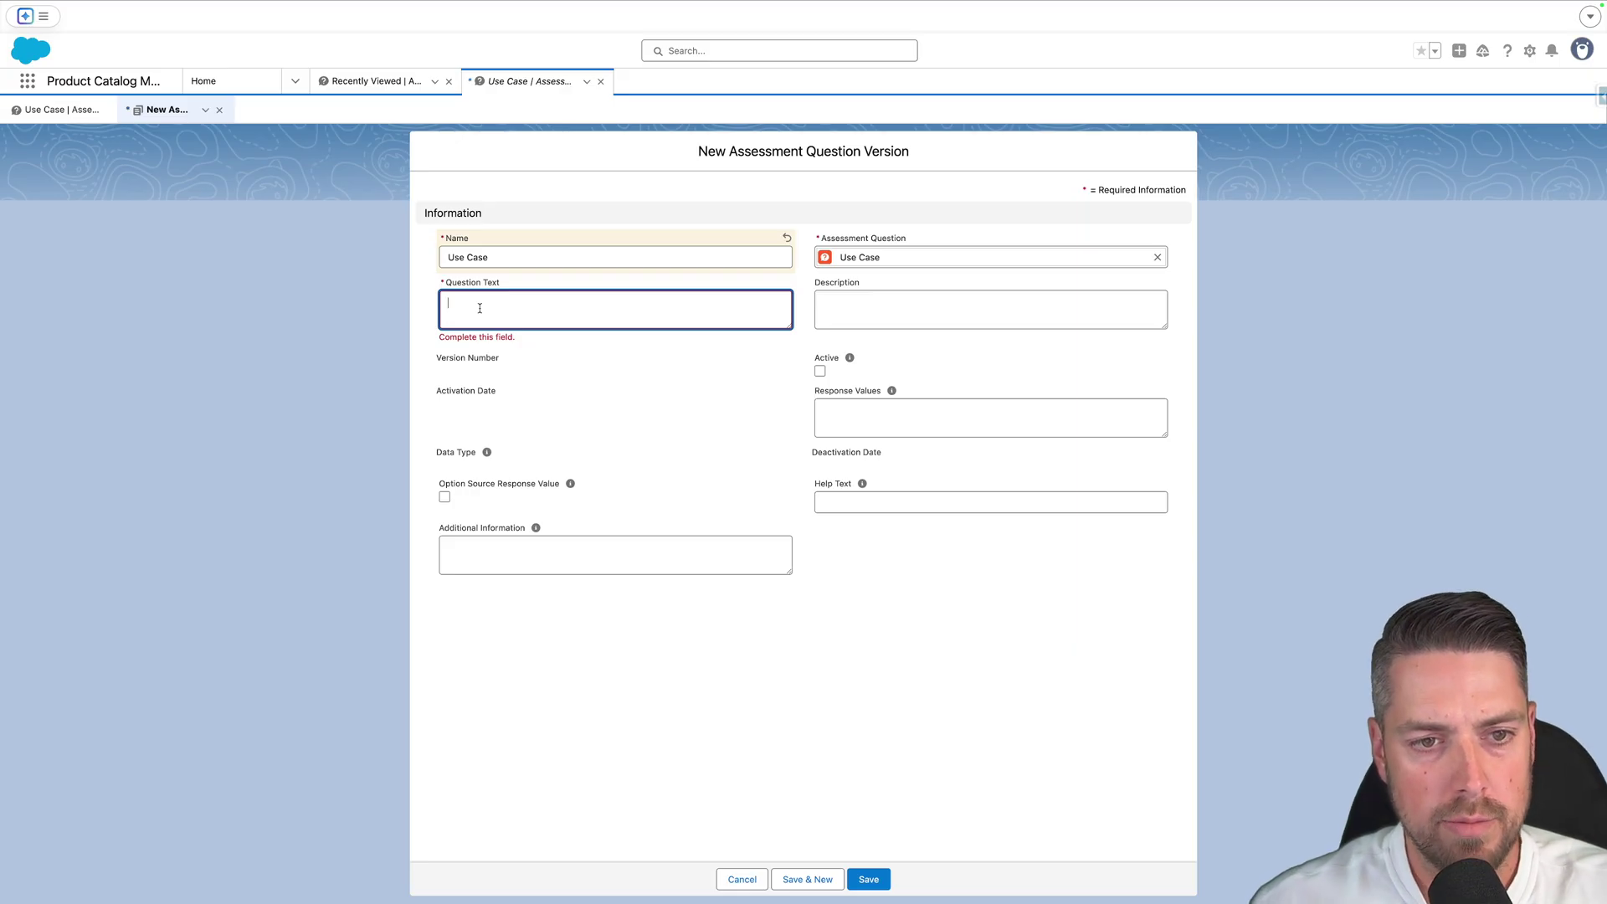
{"action": "type", "text": "What is the "}
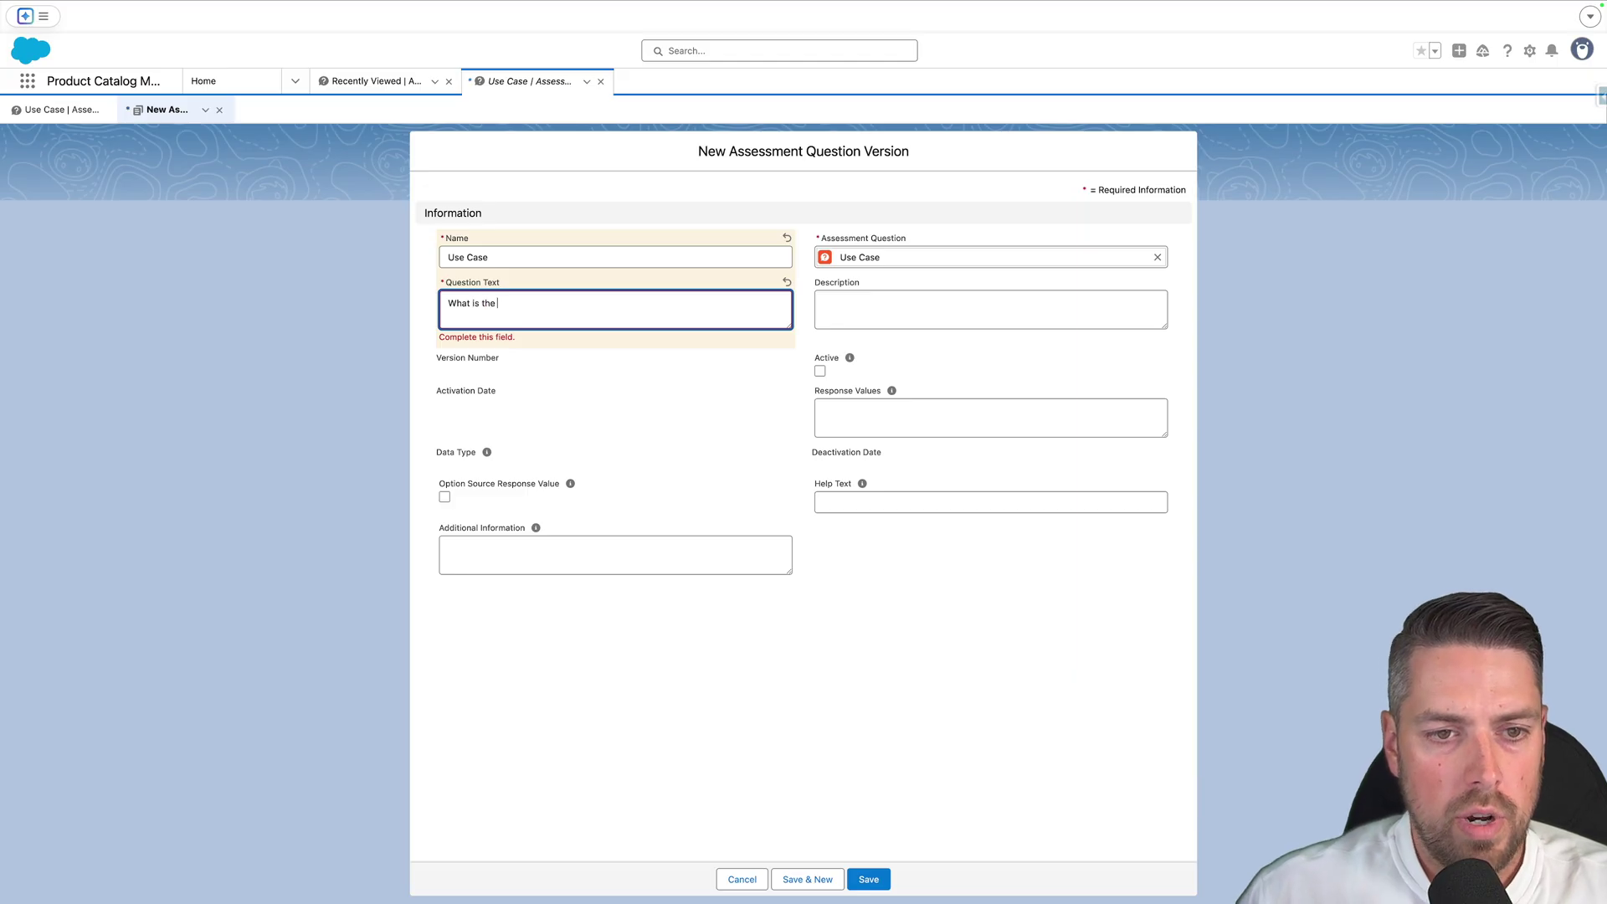
{"action": "type", "text": "use case for this"}
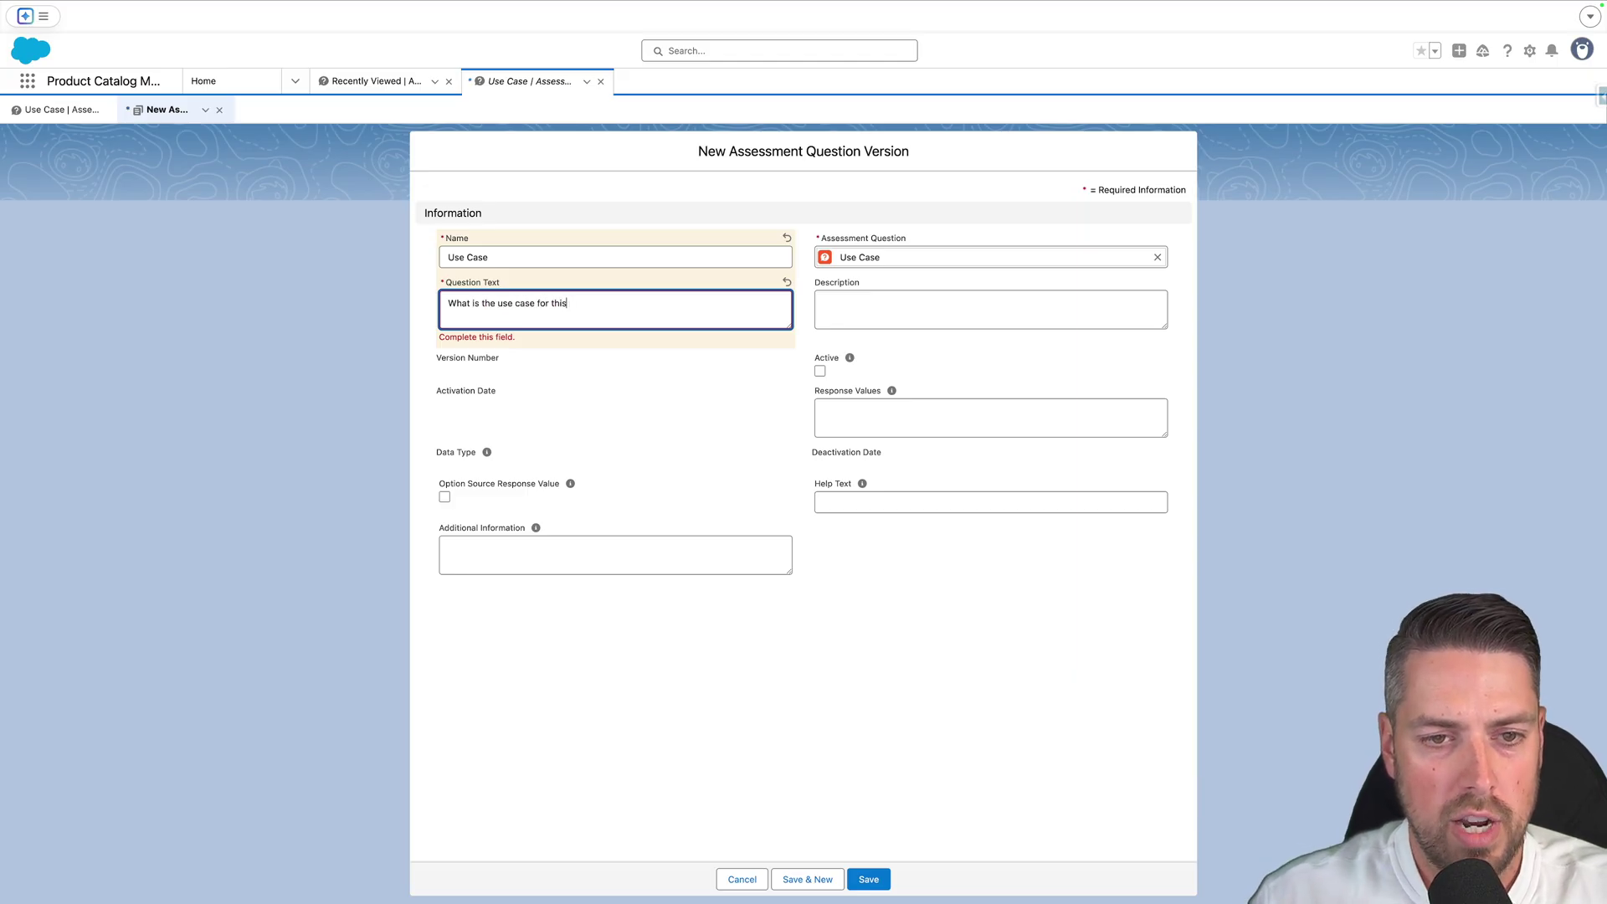
{"action": "type", "text": "robot?"}
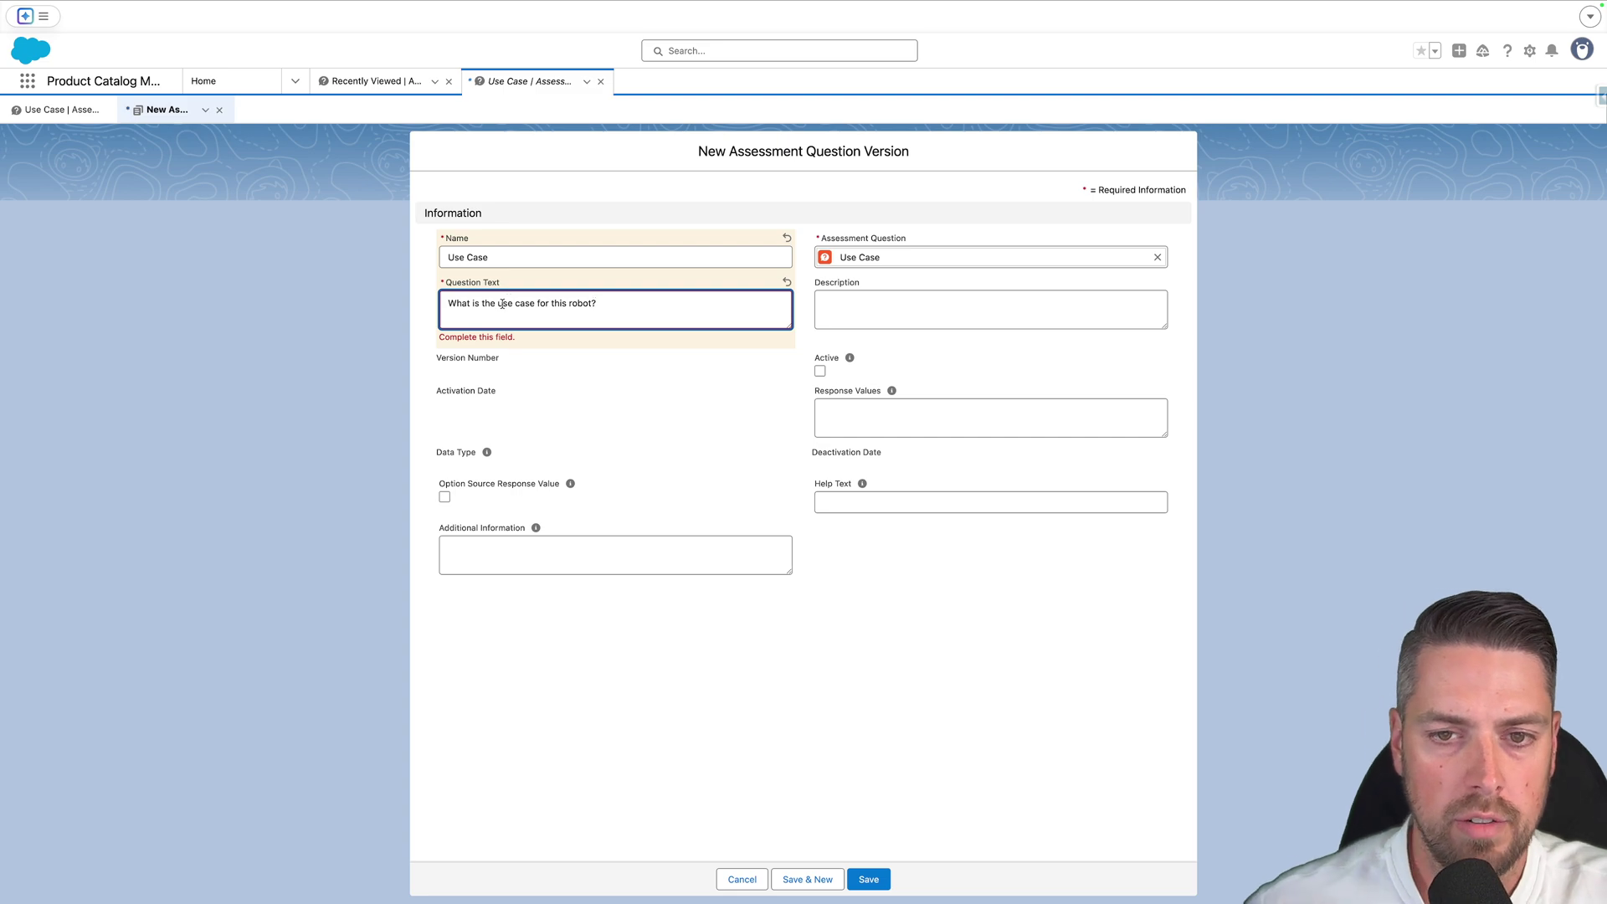
{"action": "key", "text": "Tab"}
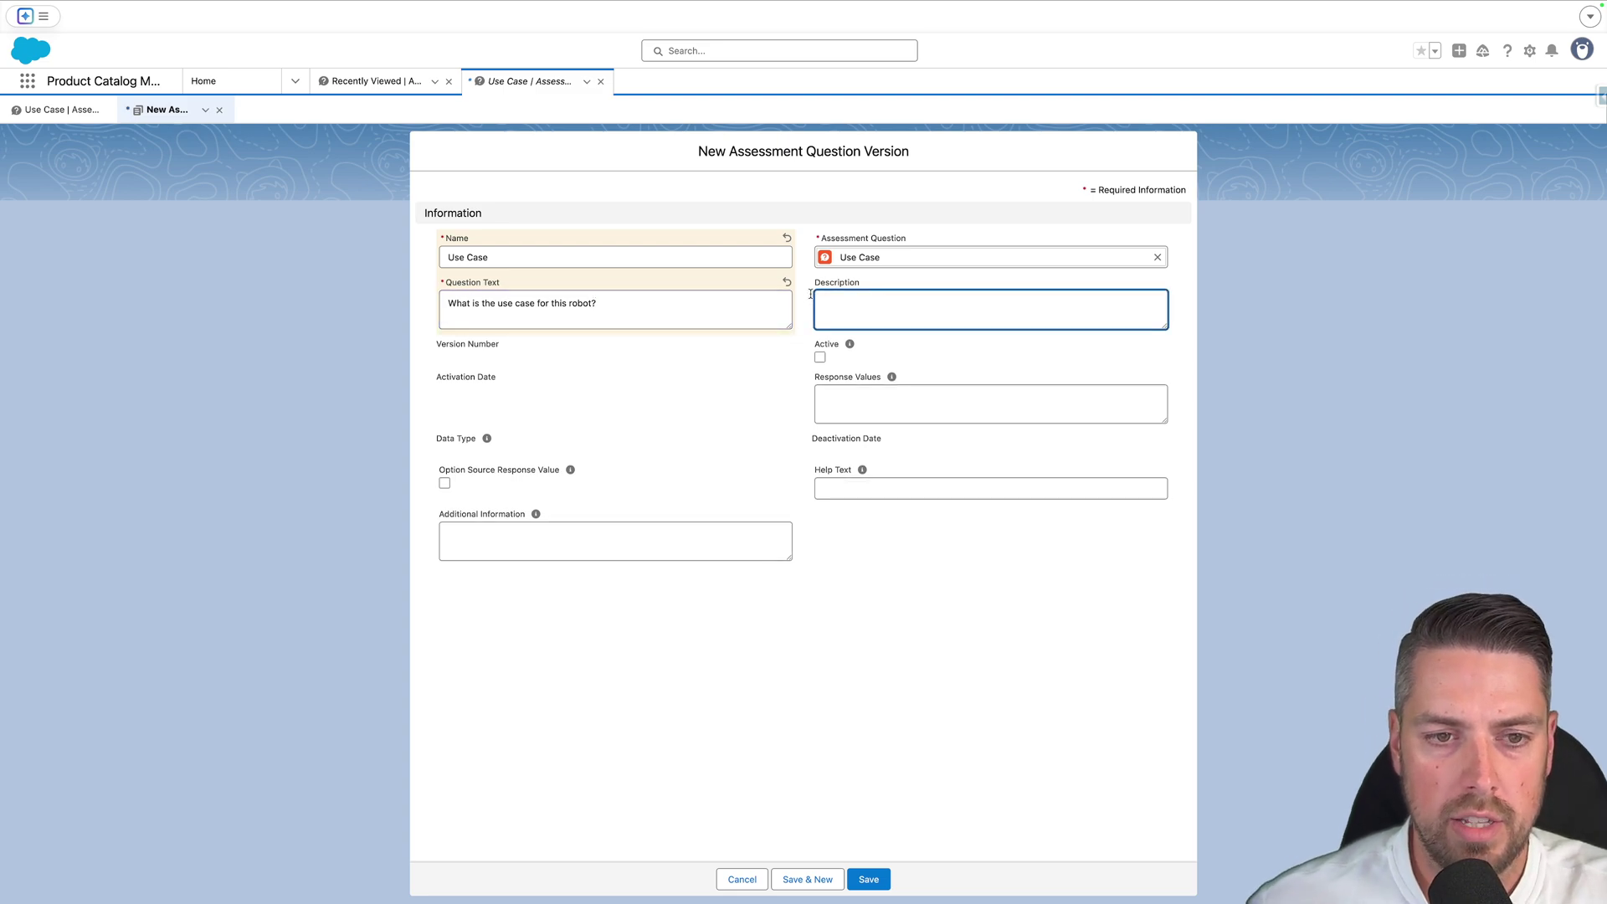
Mark the question version active, enter the response values Logistics, Assembly, Welding and Inspection on separate lines, and save it.
{"action": "key", "text": "Tab"}
{"action": "key", "text": "Tab"}
{"action": "left_click", "coordinate": [837, 493]}
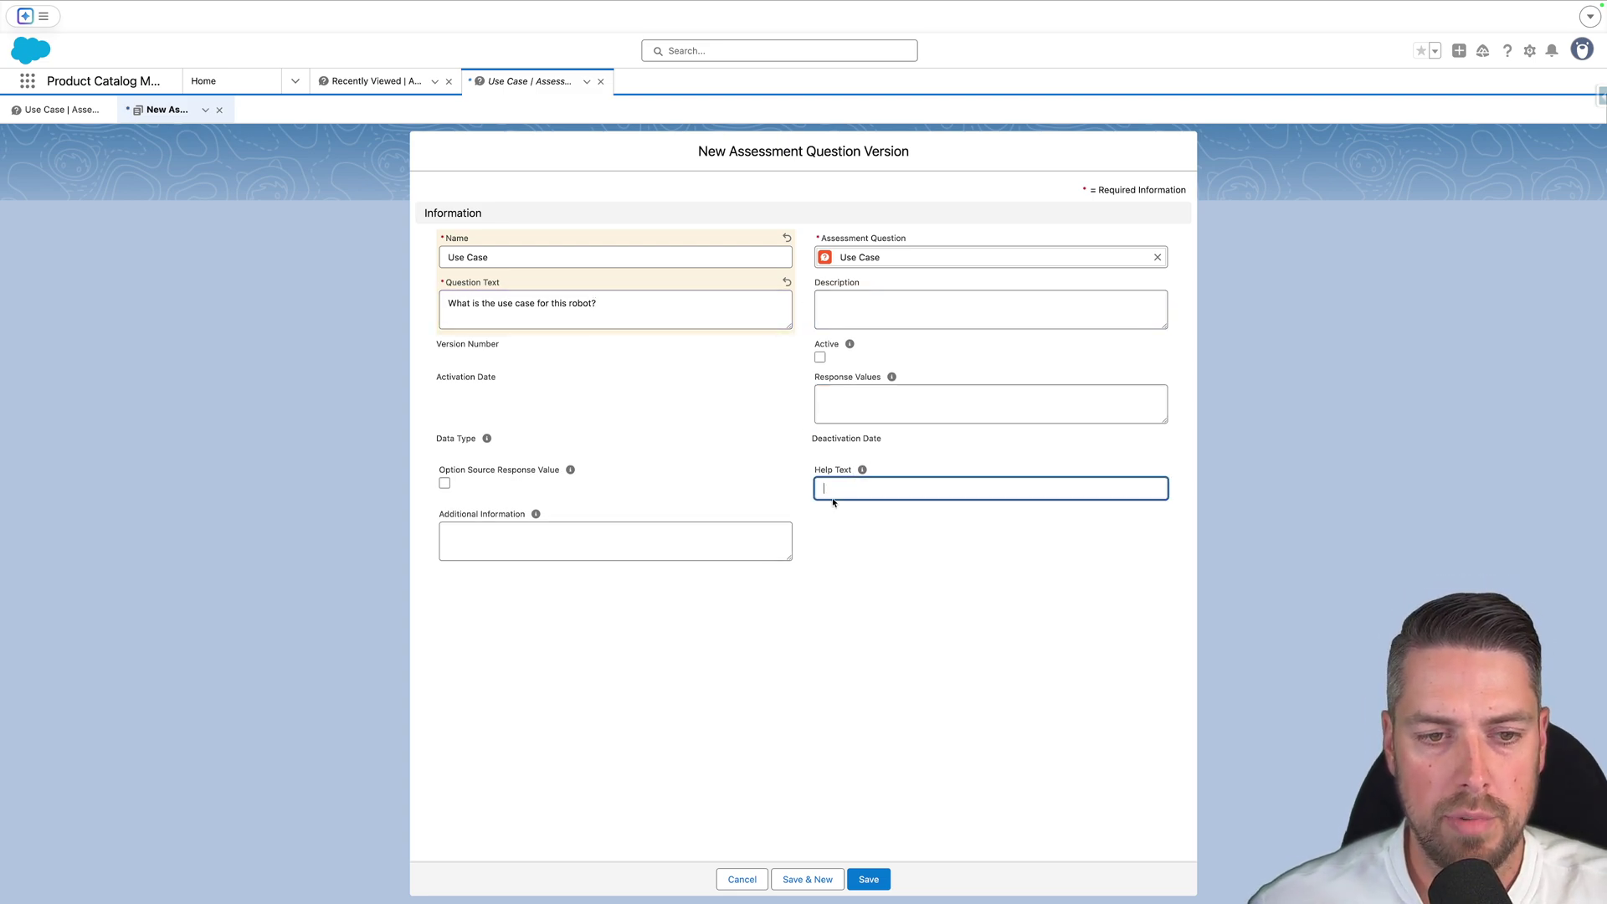
{"action": "left_click", "coordinate": [819, 358]}
{"action": "key", "text": "Tab"}
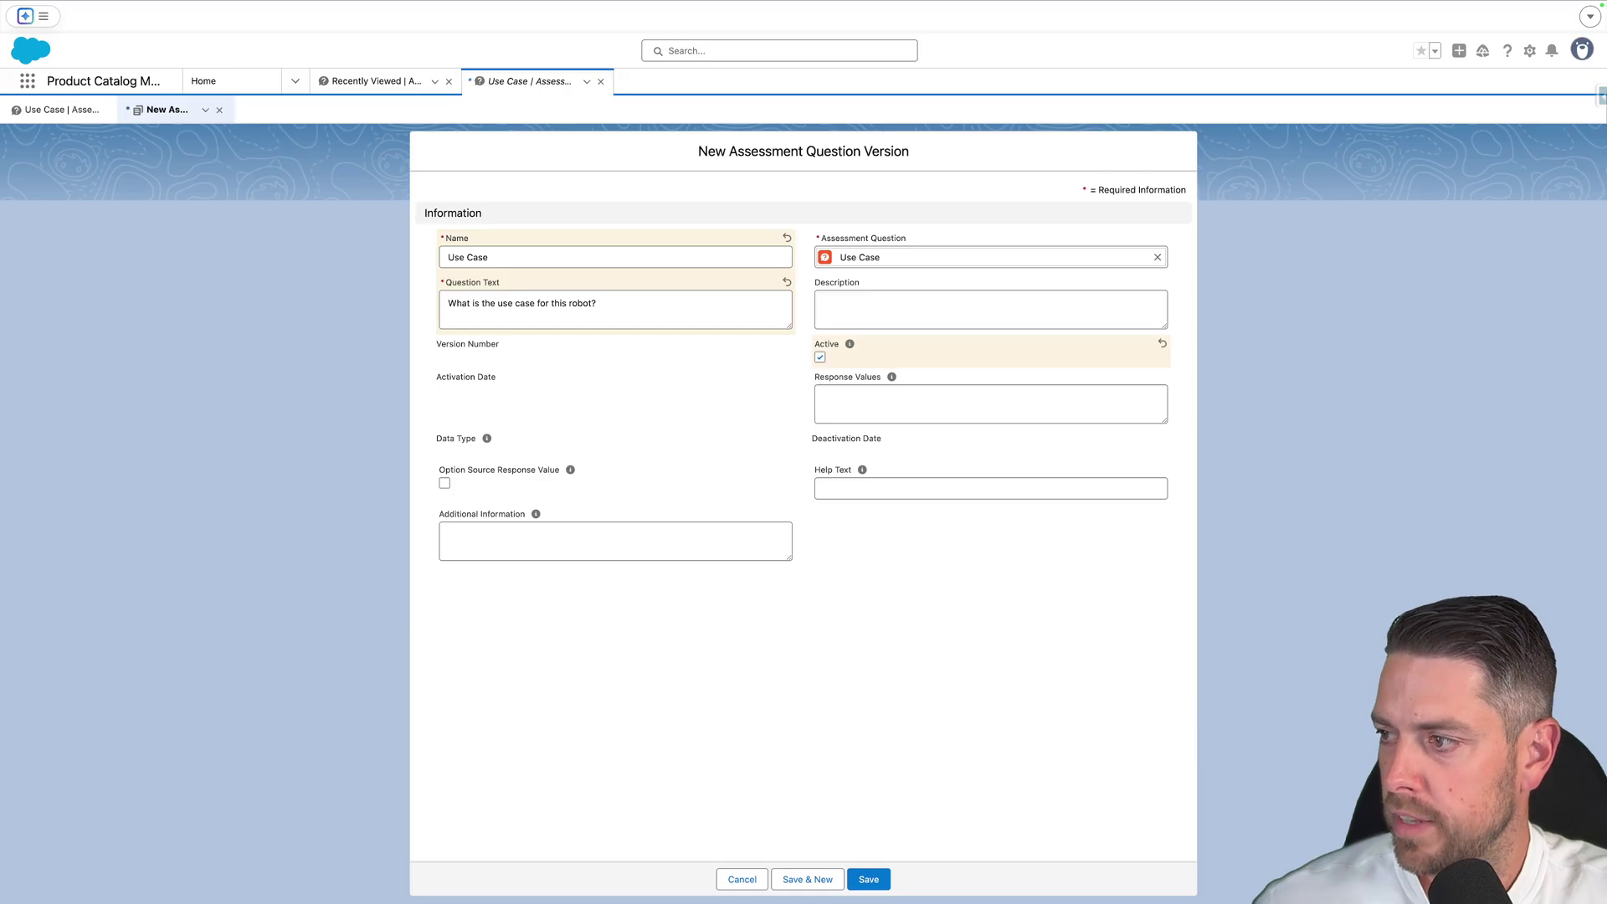
{"action": "left_click", "coordinate": [949, 416]}
{"action": "type", "text": "Logistics Assembly Welding Inspection"}
{"action": "left_click_drag", "start_coordinate": [1166, 422], "coordinate": [1169, 471]}
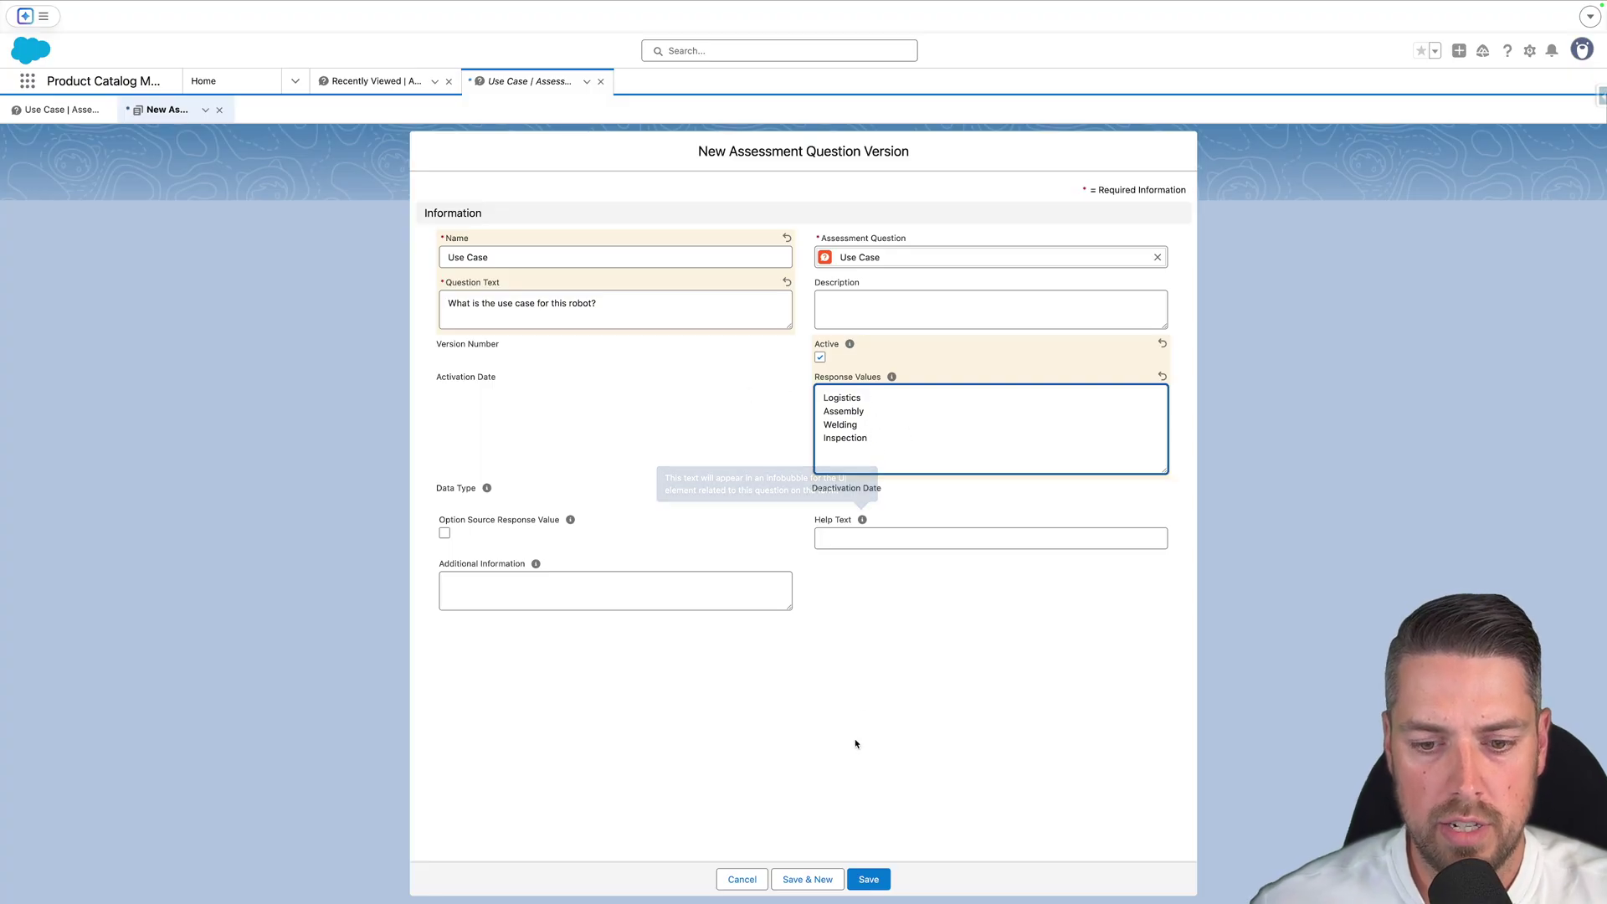
{"action": "left_click", "coordinate": [868, 879]}
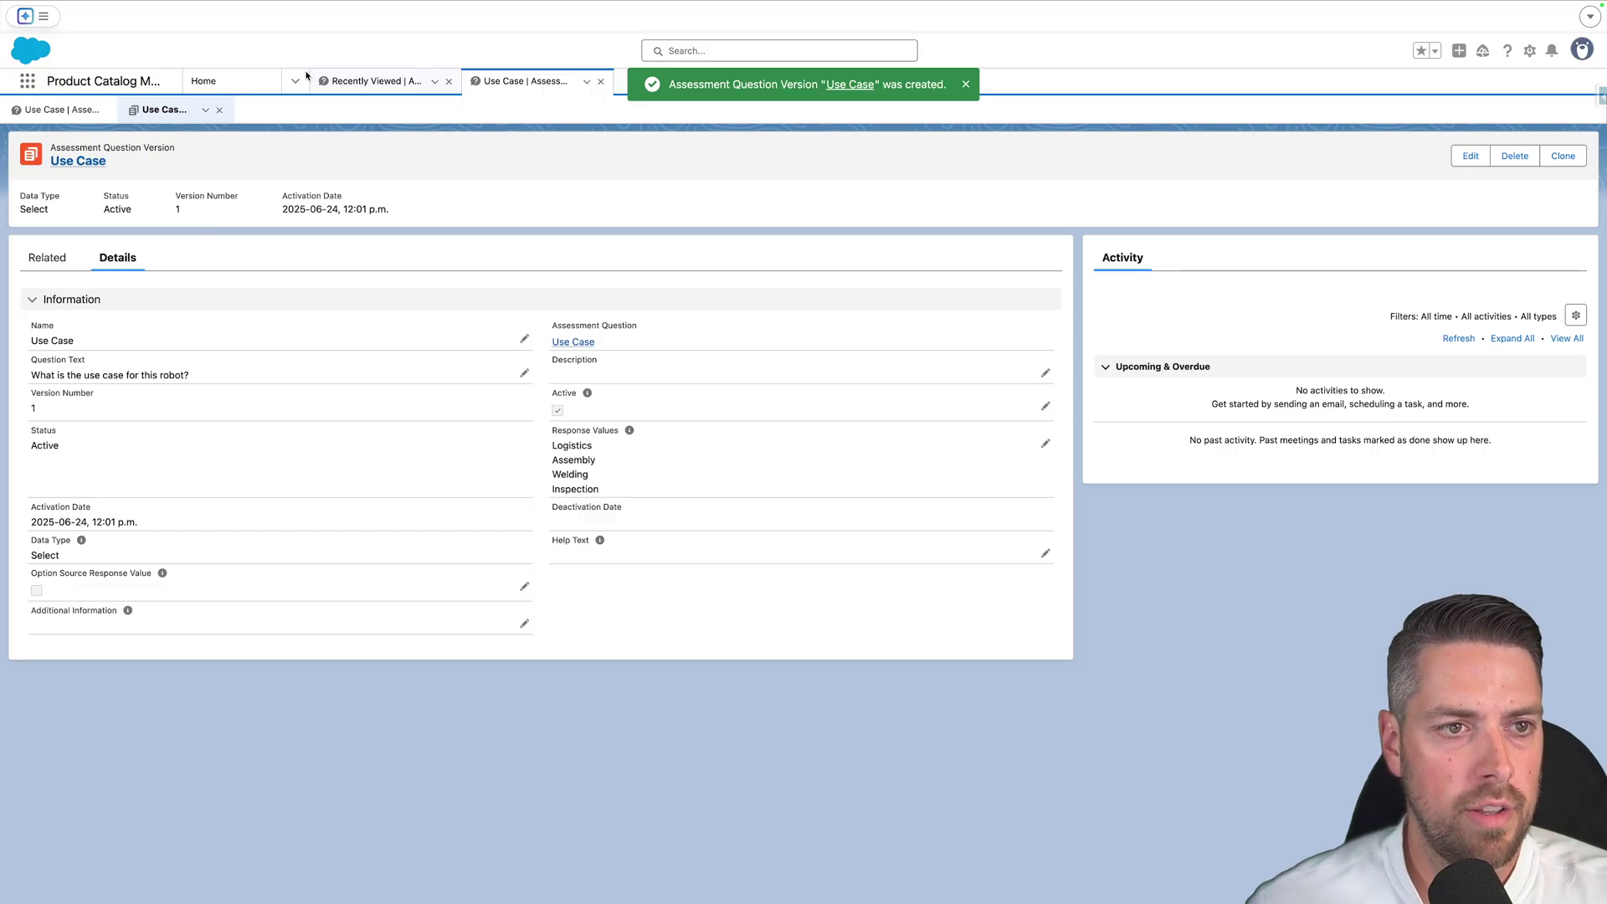
{"action": "left_click", "coordinate": [243, 84]}
{"action": "scroll", "coordinate": [586, 502], "scroll_direction": "down", "scroll_amount": 7}
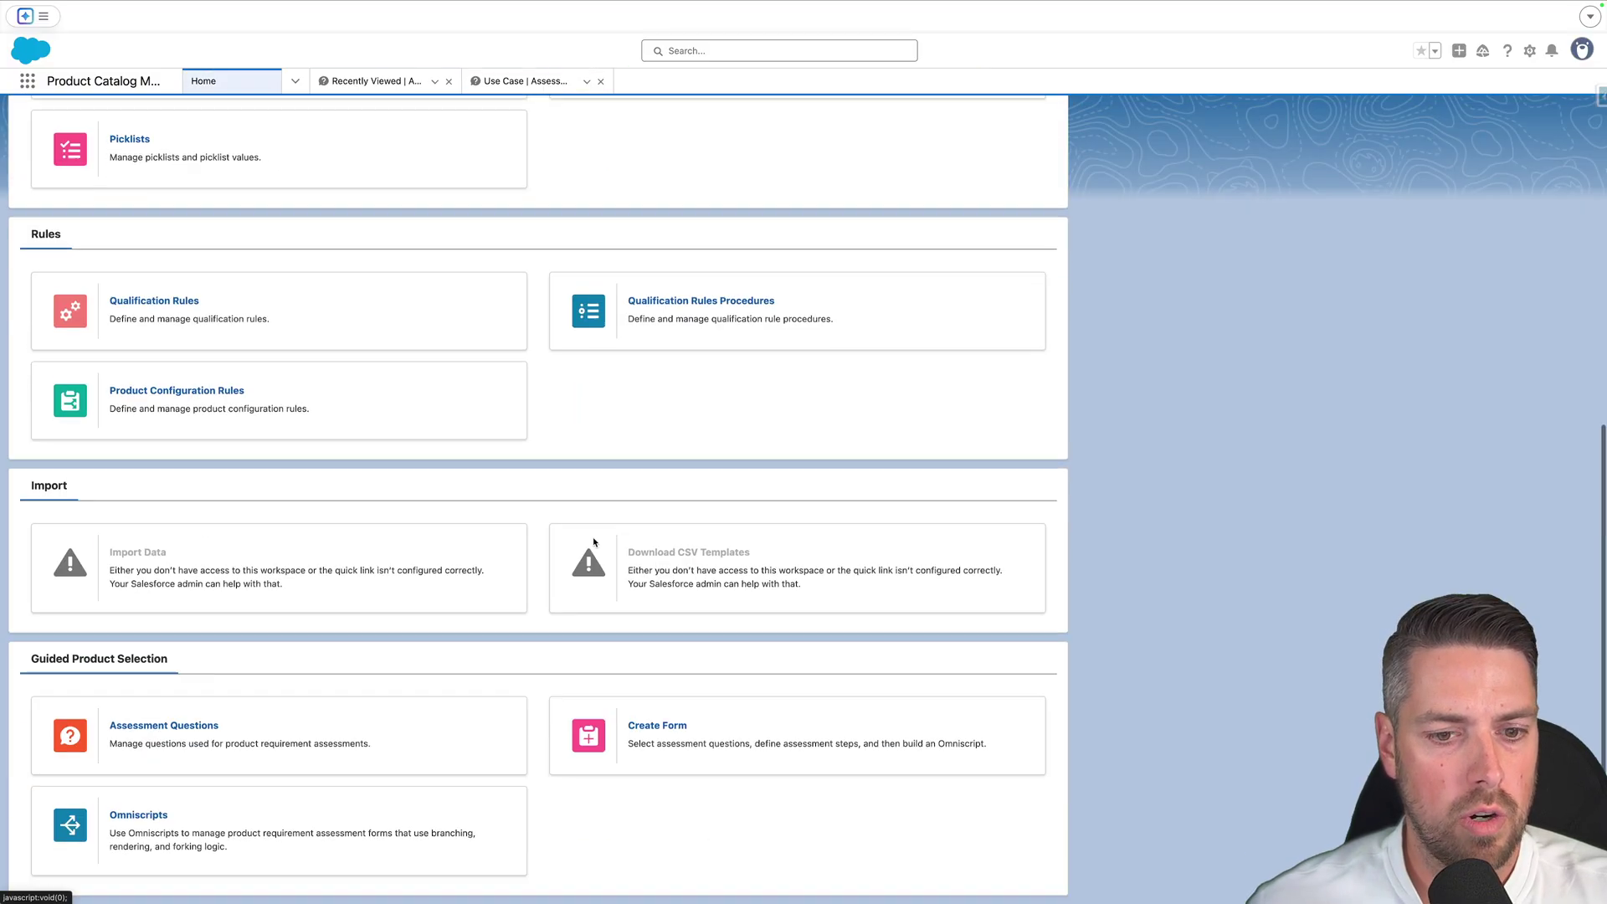
{"action": "left_click", "coordinate": [667, 724]}
{"action": "left_click", "coordinate": [944, 503]}
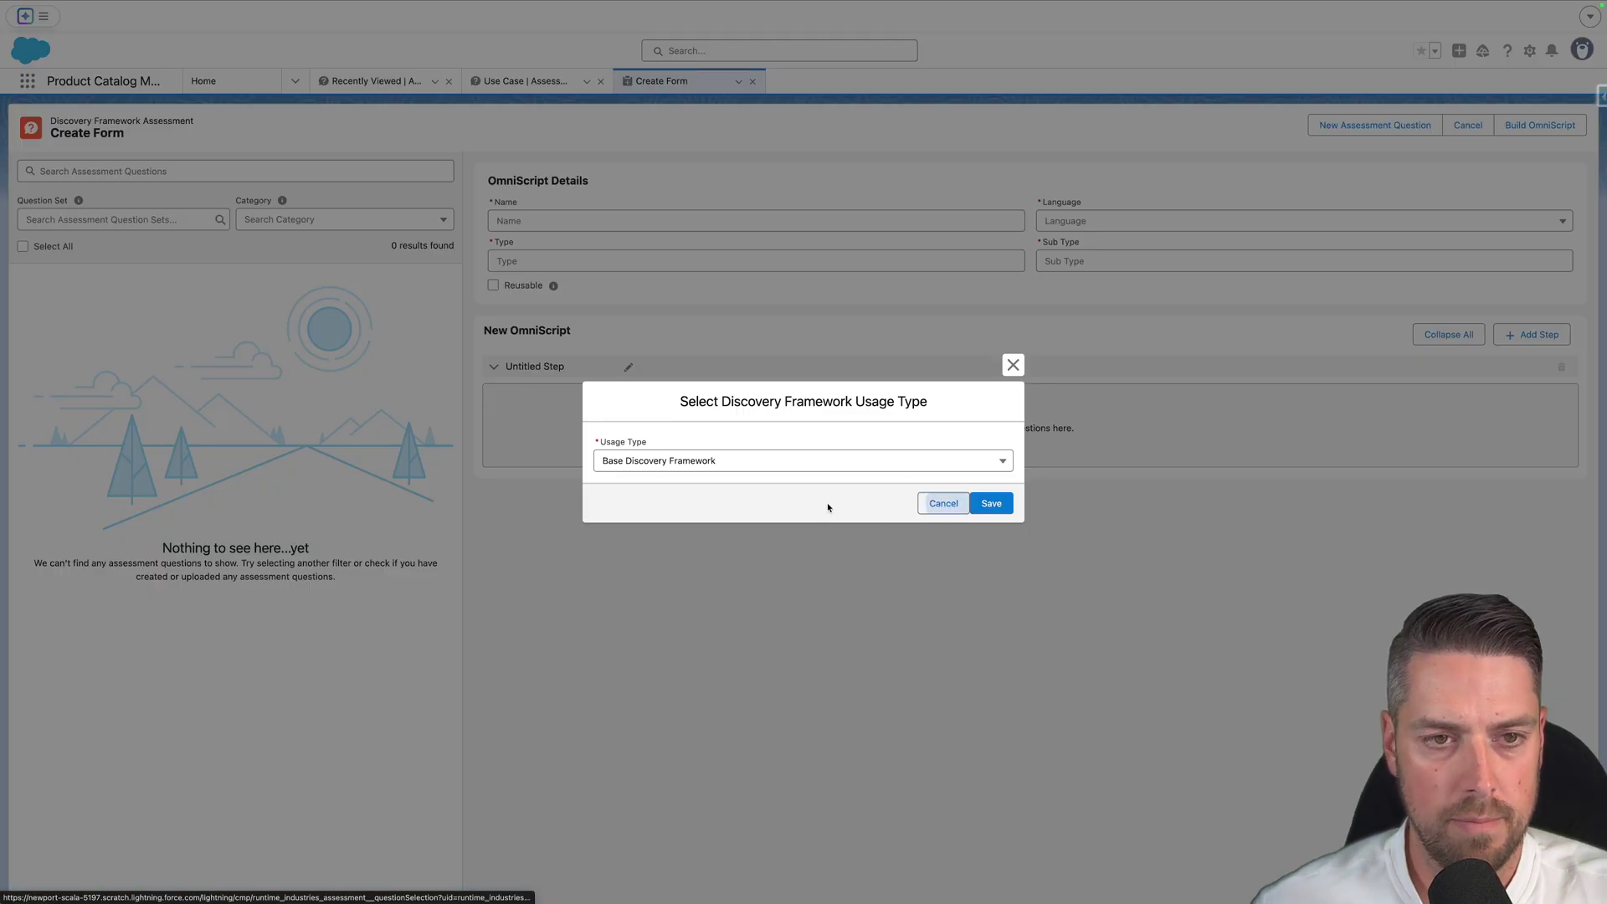
Start another assessment question with the name "RequiresCleanroom Rating" and the developer name "RequiresCleanroomRating".
{"action": "scroll", "coordinate": [238, 797], "scroll_direction": "down", "scroll_amount": 6}
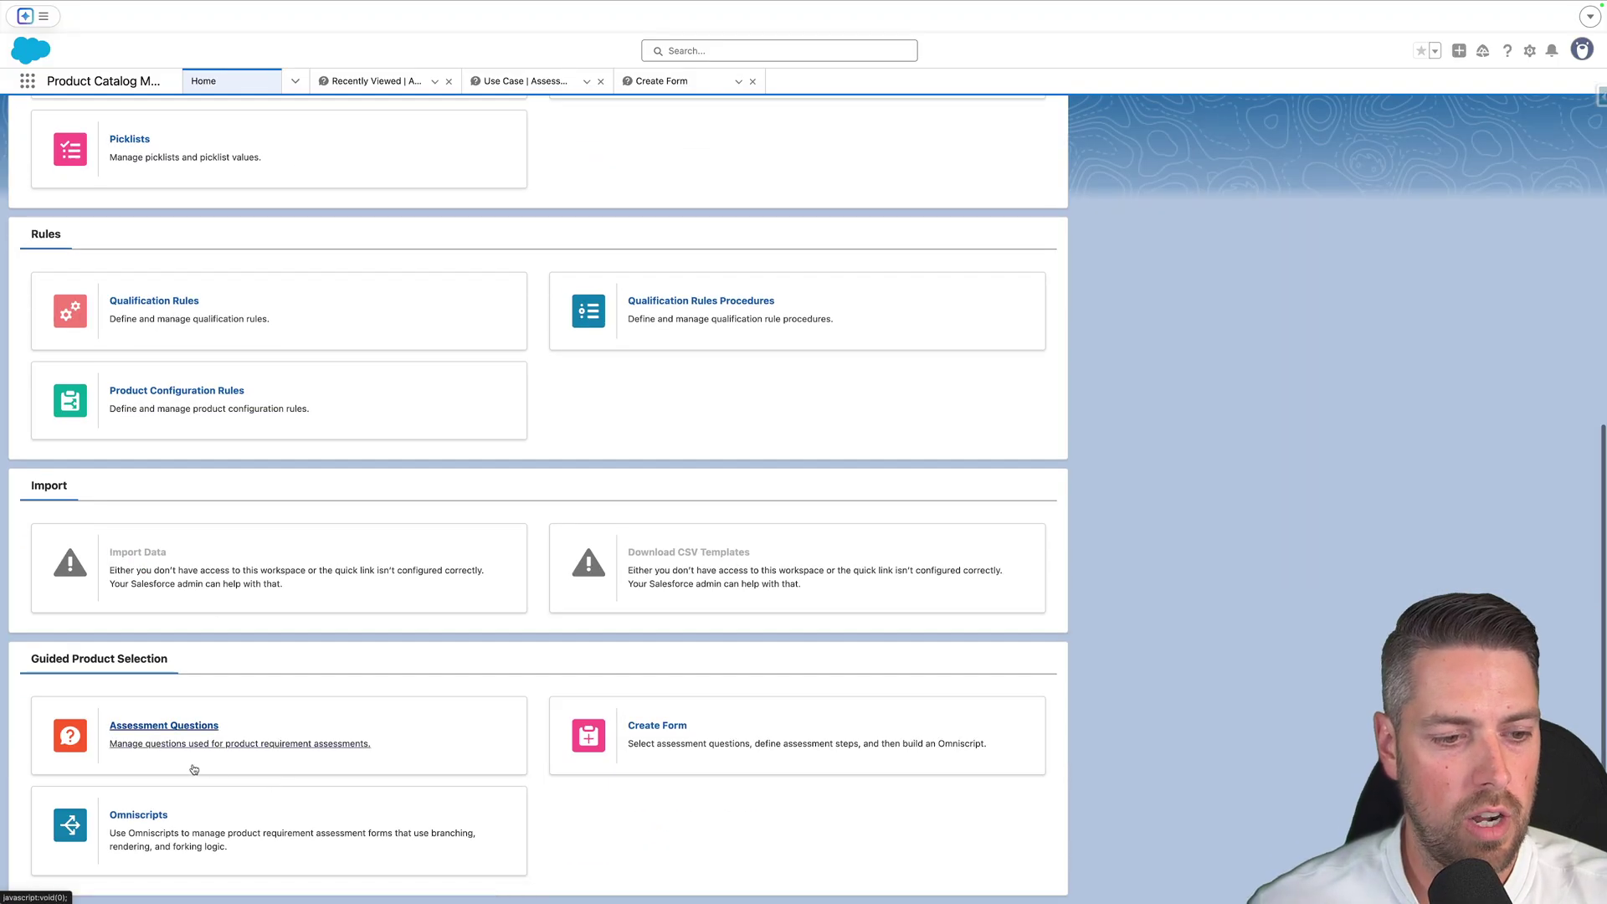
{"action": "left_click", "coordinate": [180, 728]}
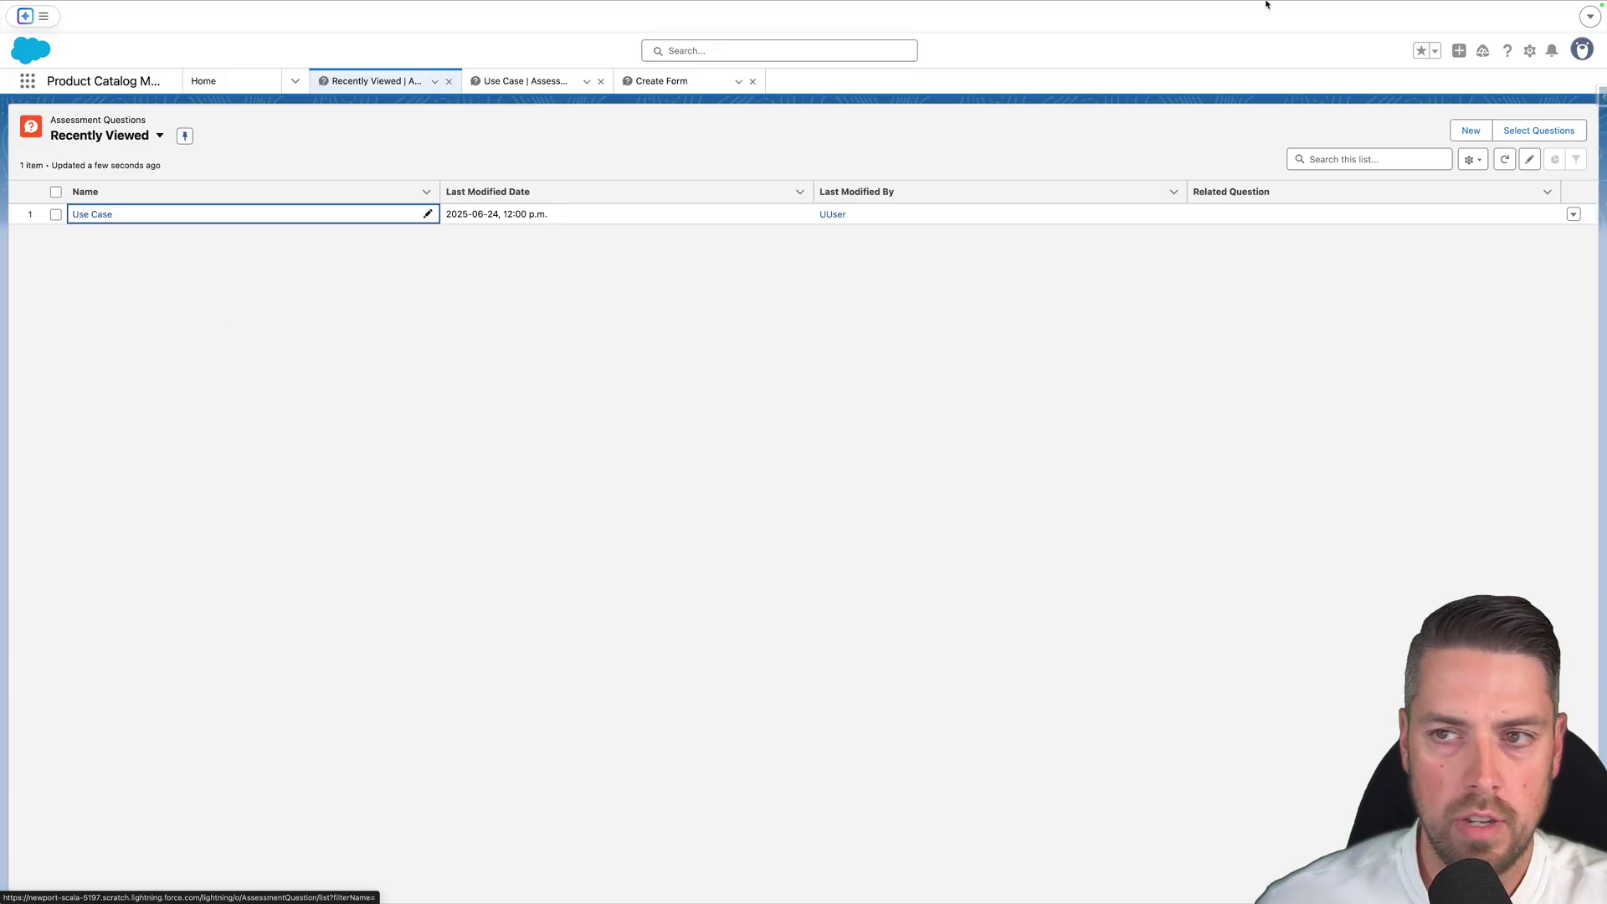
{"action": "left_click", "coordinate": [1471, 130]}
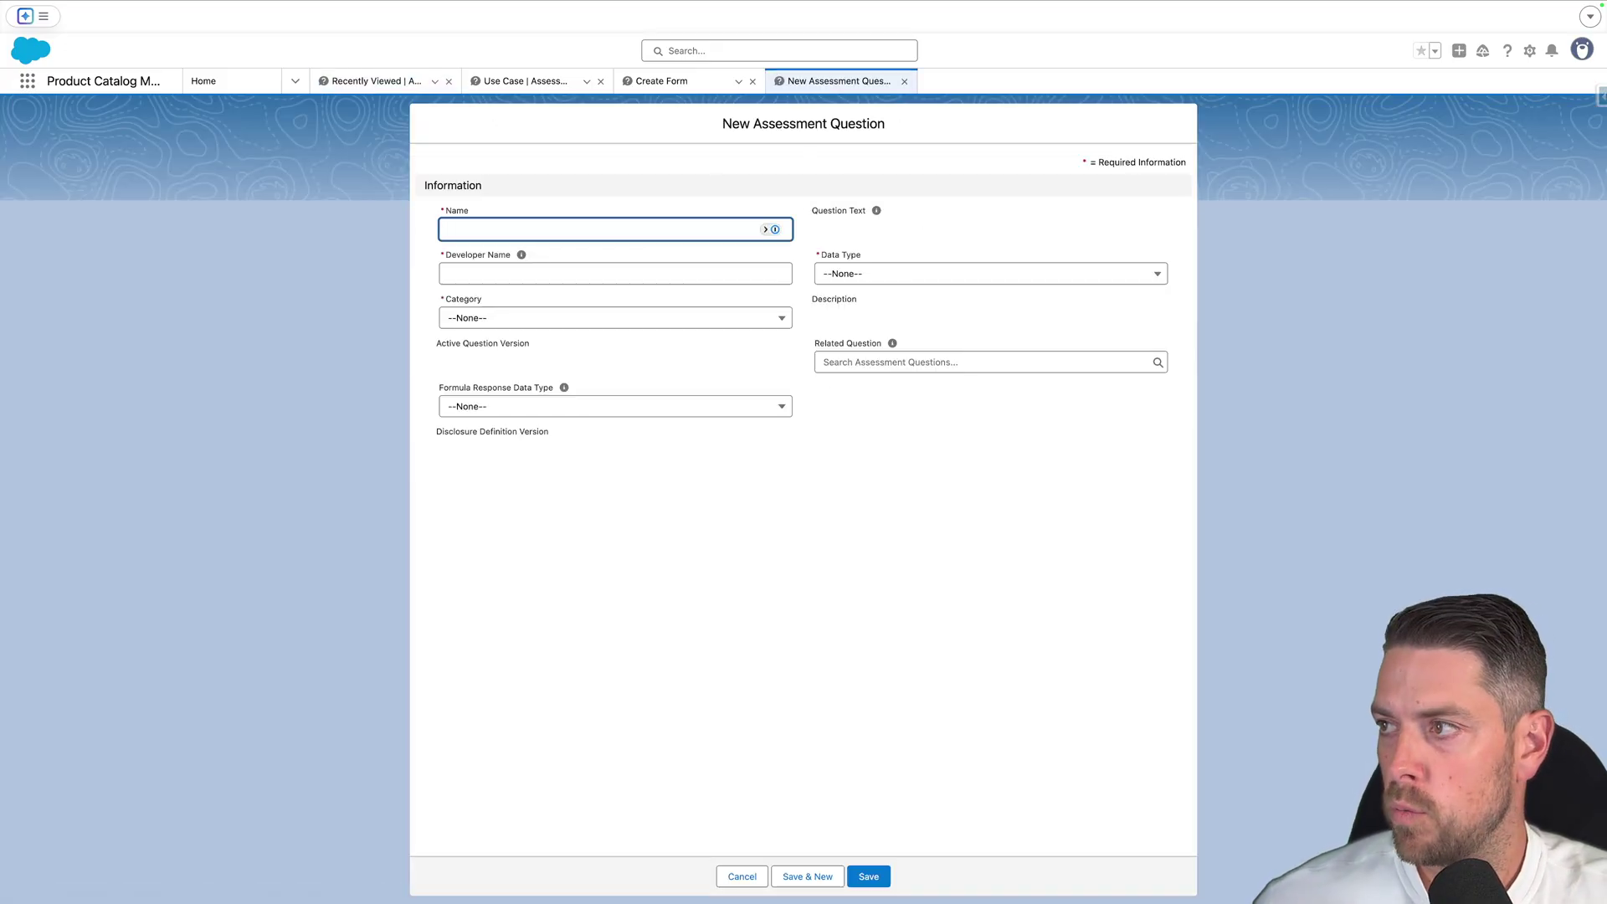
{"action": "left_click", "coordinate": [574, 228]}
{"action": "type", "text": "Require"}
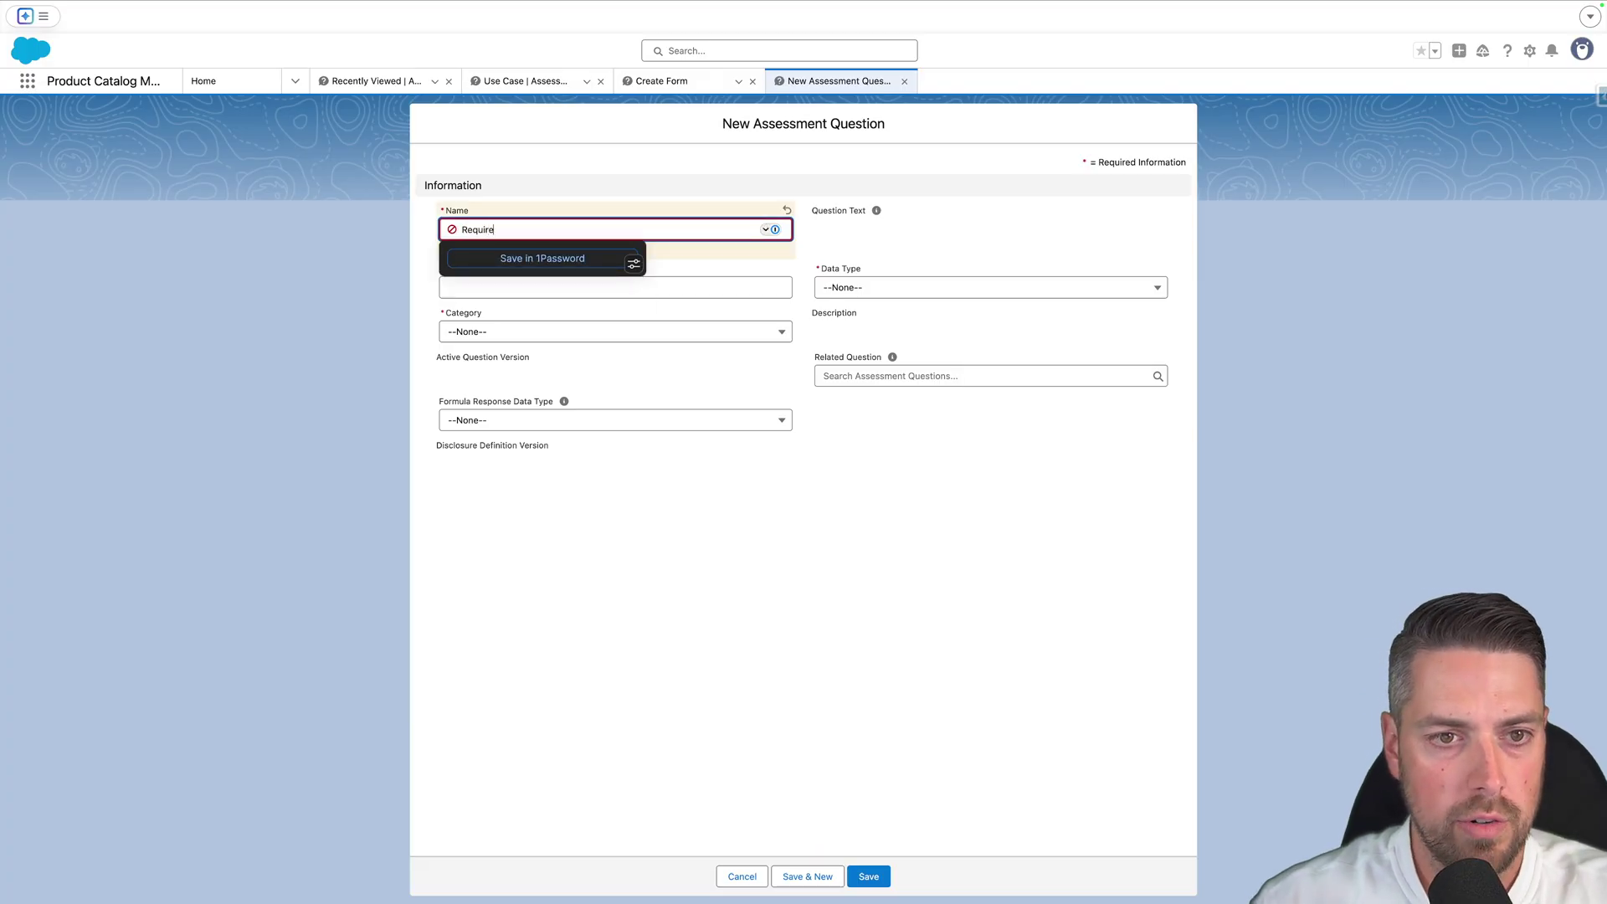
{"action": "type", "text": "sCleanroom Rating"}
{"action": "left_click", "coordinate": [560, 276]}
{"action": "key", "text": "BackSpace"}
Set the cleanroom rating question's data type to Checkbox and its category to Robots.
{"action": "left_click", "coordinate": [921, 277]}
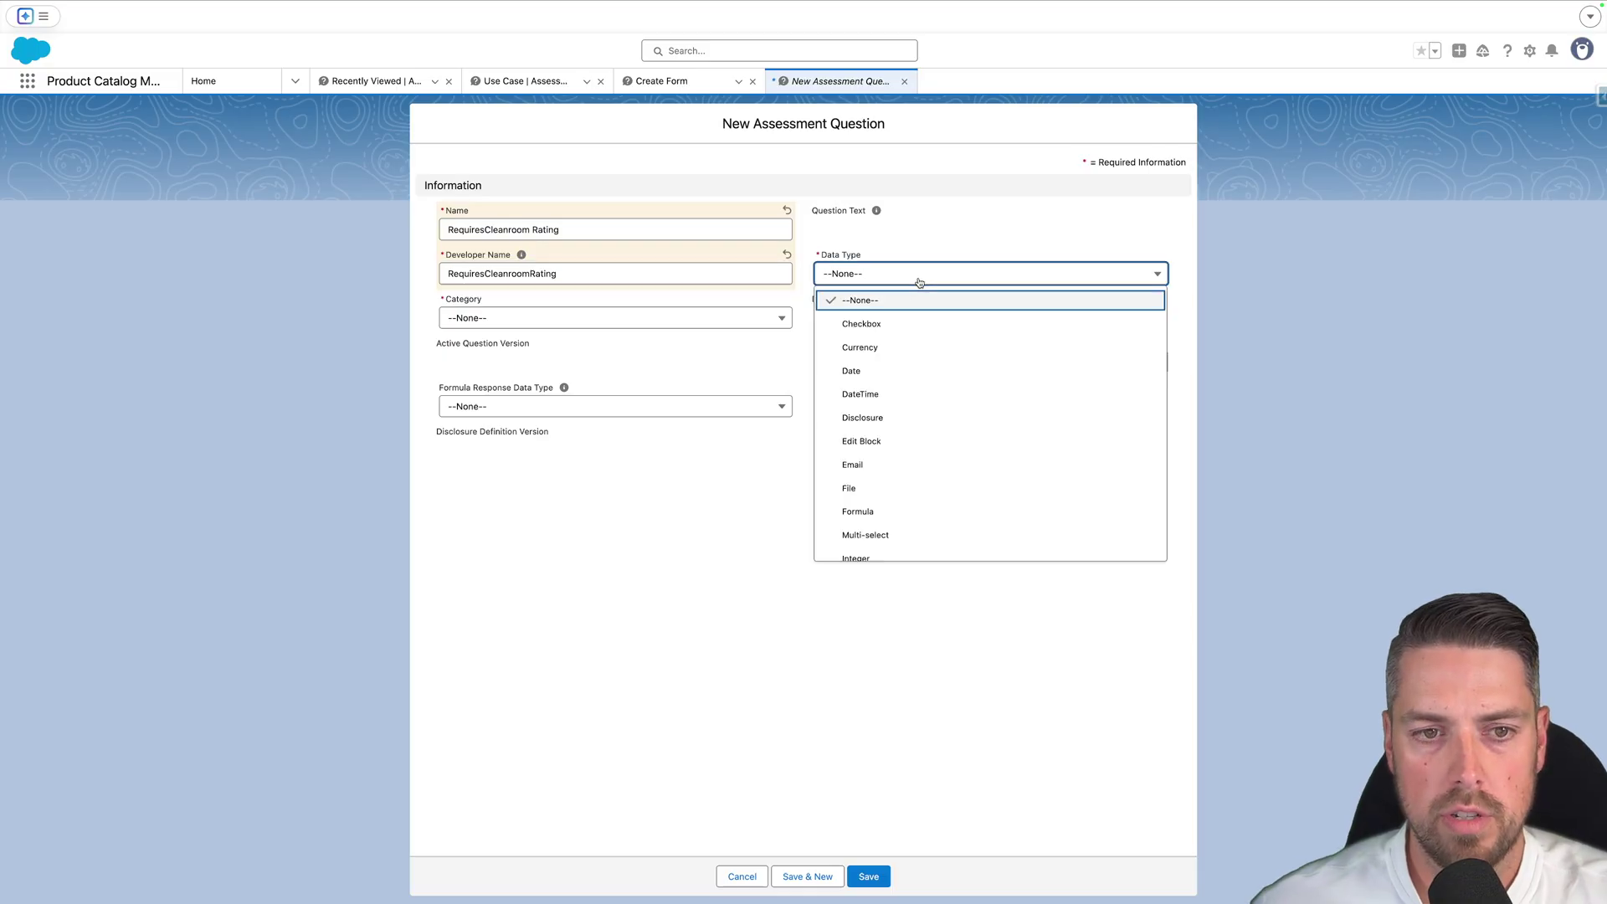
{"action": "scroll", "coordinate": [904, 423], "scroll_direction": "down", "scroll_amount": 1}
{"action": "scroll", "coordinate": [911, 453], "scroll_direction": "up", "scroll_amount": 1}
{"action": "left_click", "coordinate": [894, 326]}
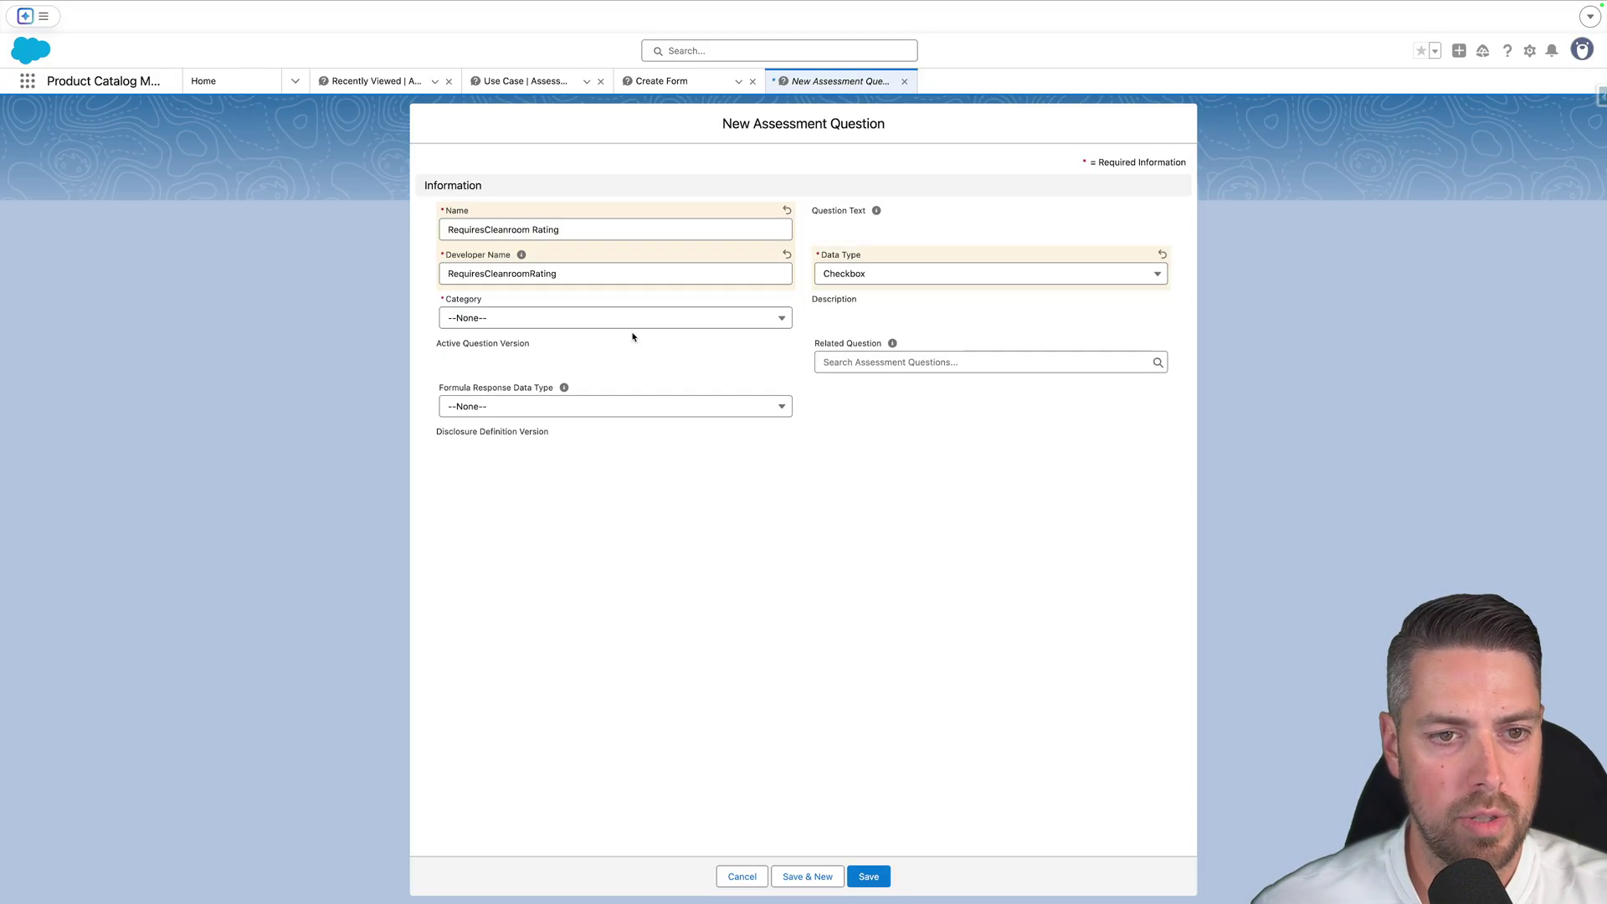
{"action": "left_click", "coordinate": [563, 320]}
{"action": "left_click", "coordinate": [493, 416]}
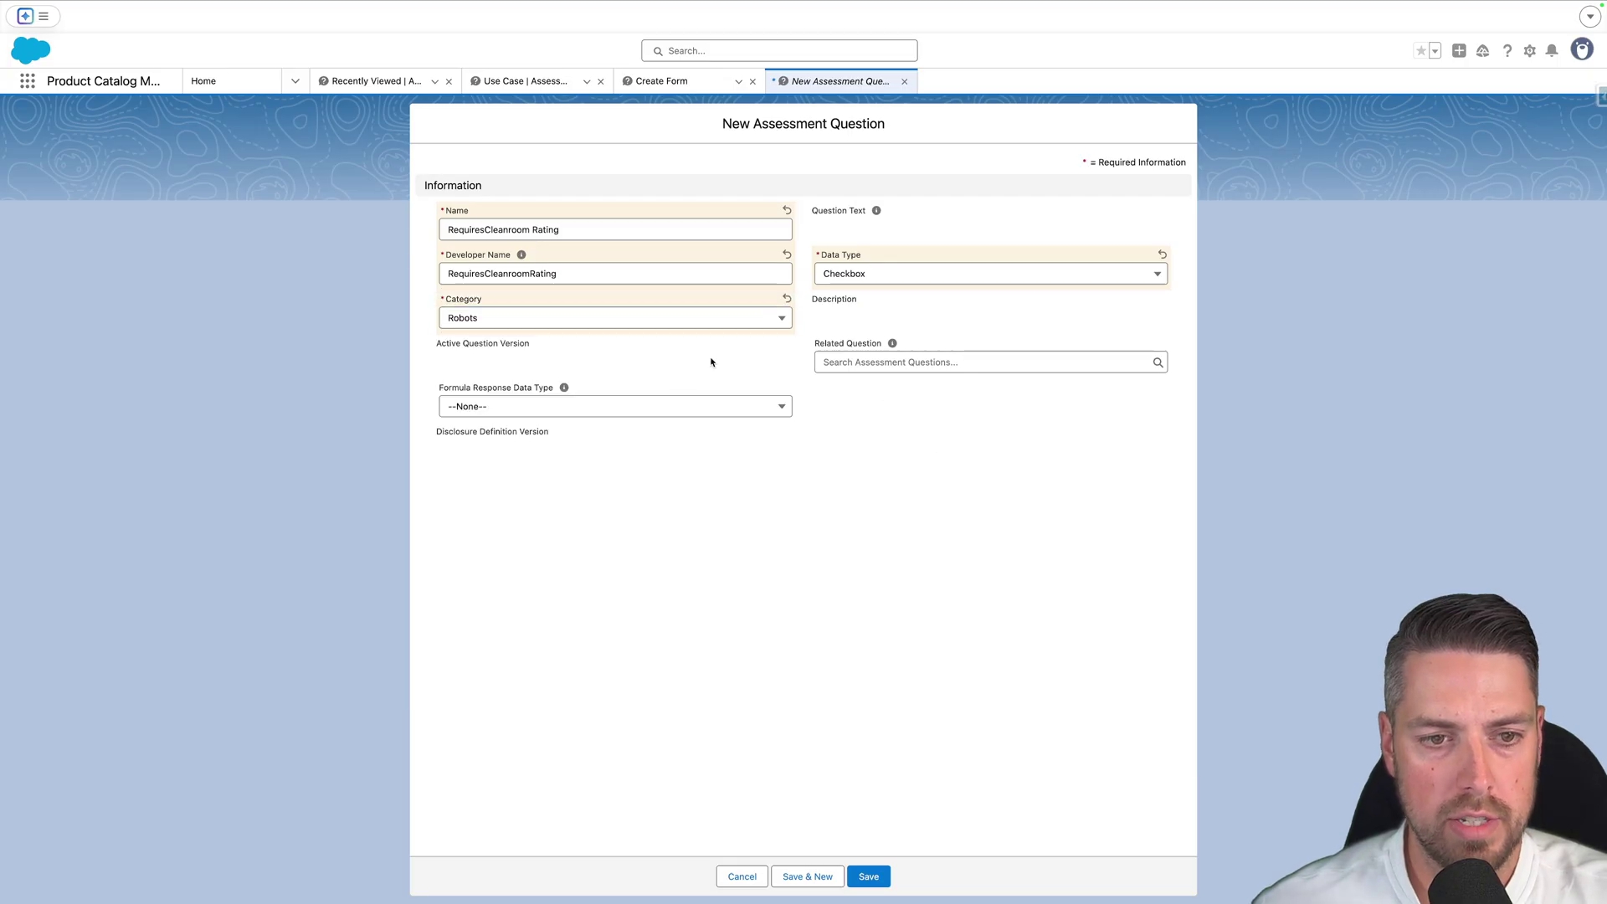
Save the cleanroom question and start a version of it named "RequiresCleanroom Rating" with the question text "Does the robot require Cleanroom Rating".
{"action": "left_click", "coordinate": [865, 876]}
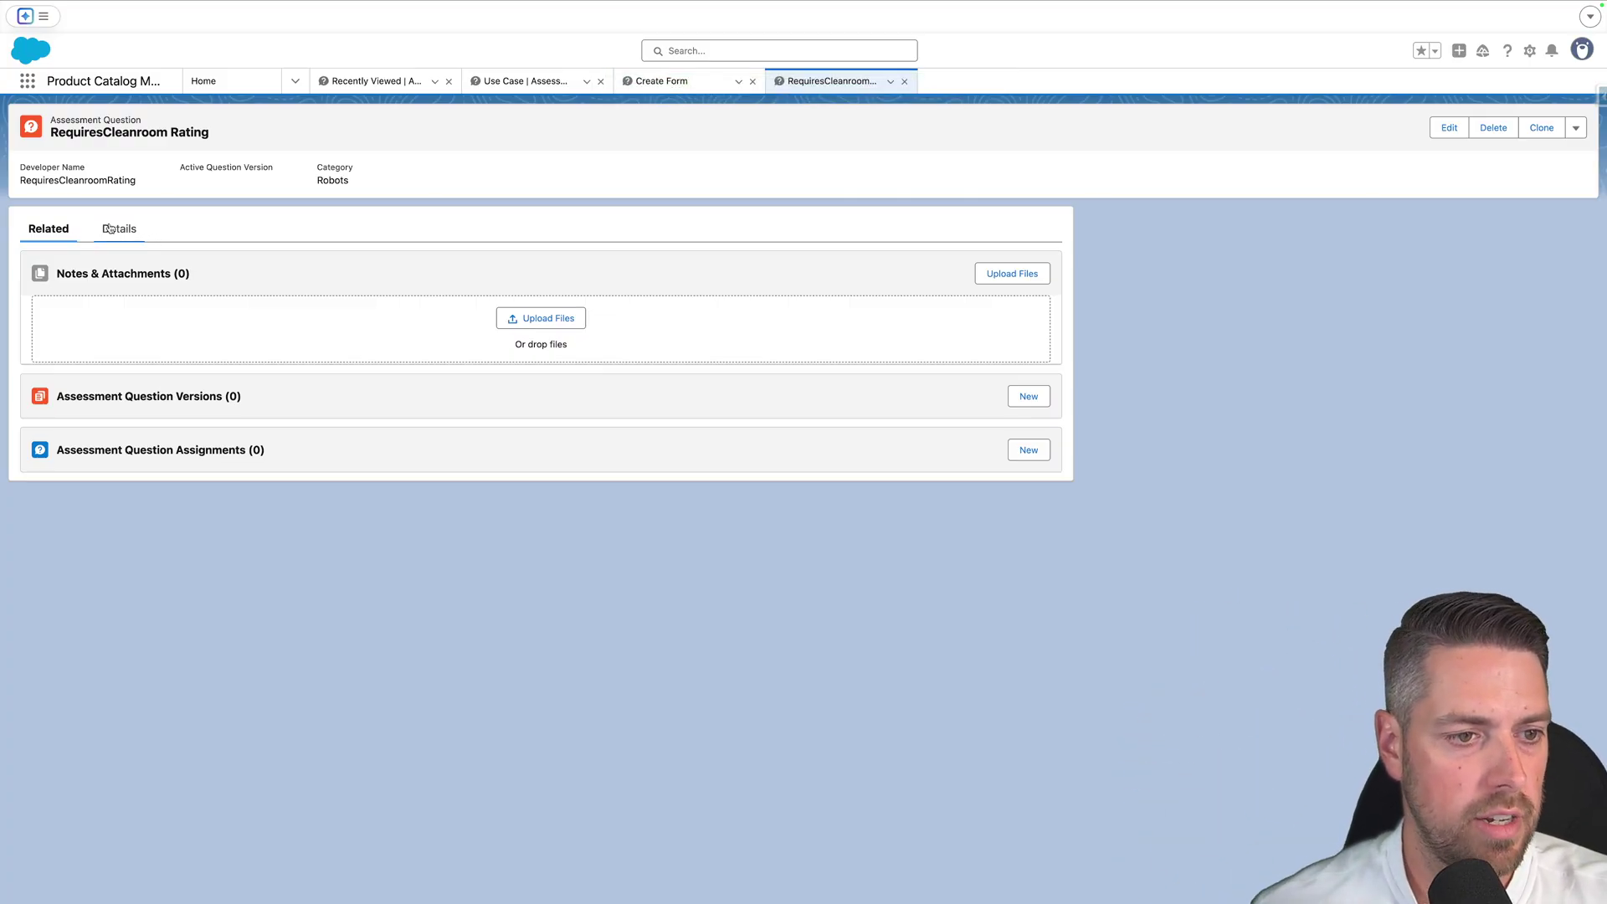
{"action": "left_click", "coordinate": [1034, 396]}
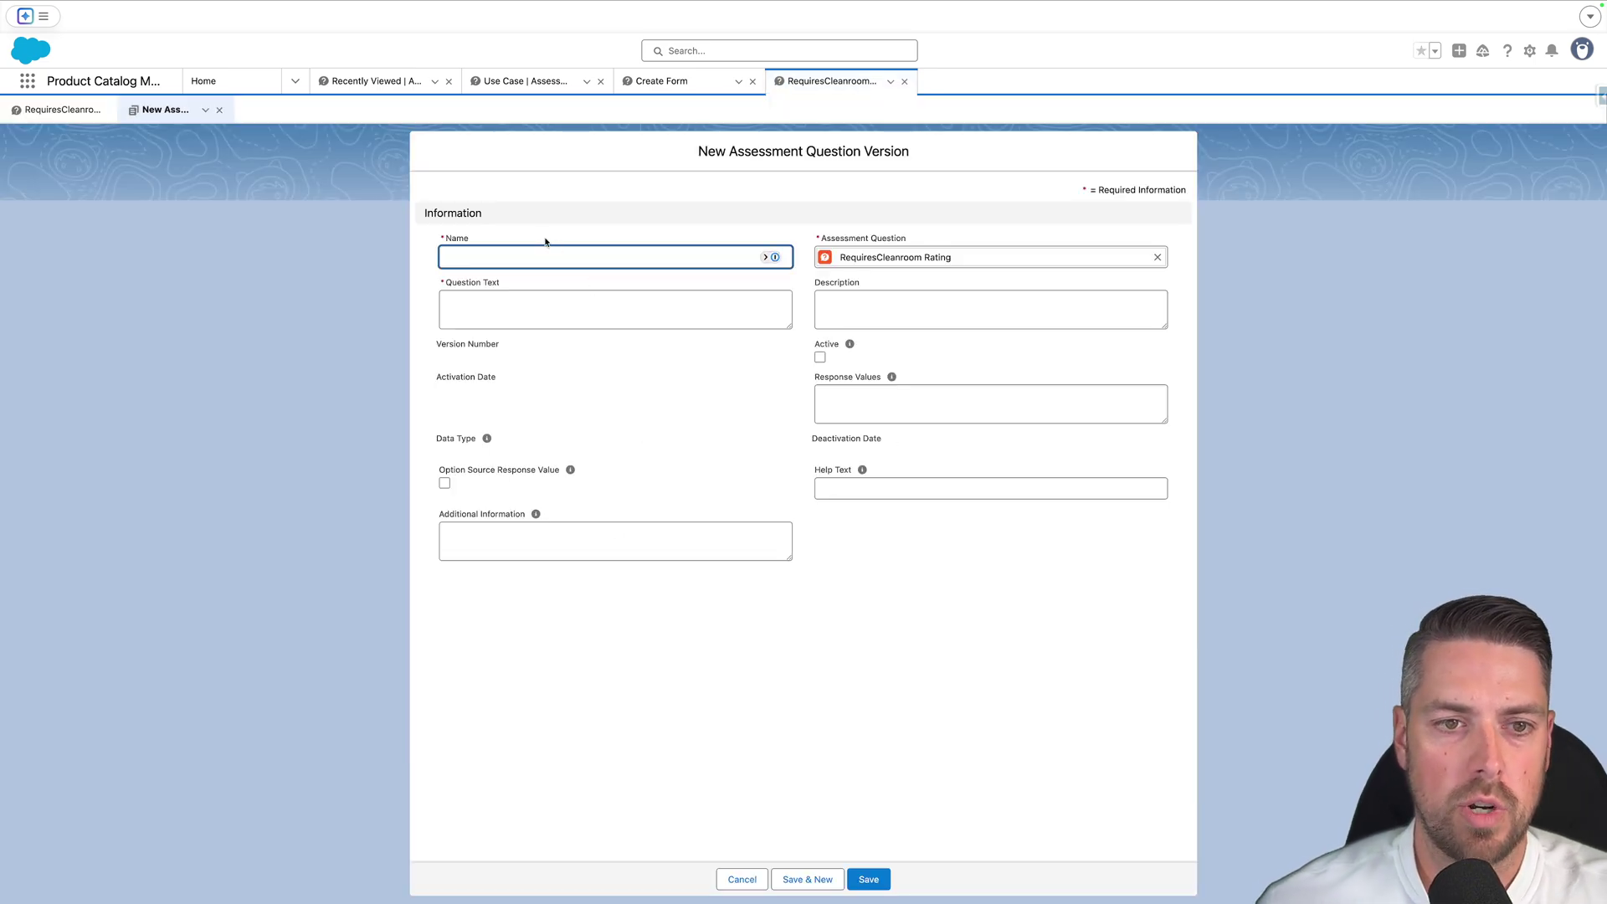
{"action": "key", "text": "super+v"}
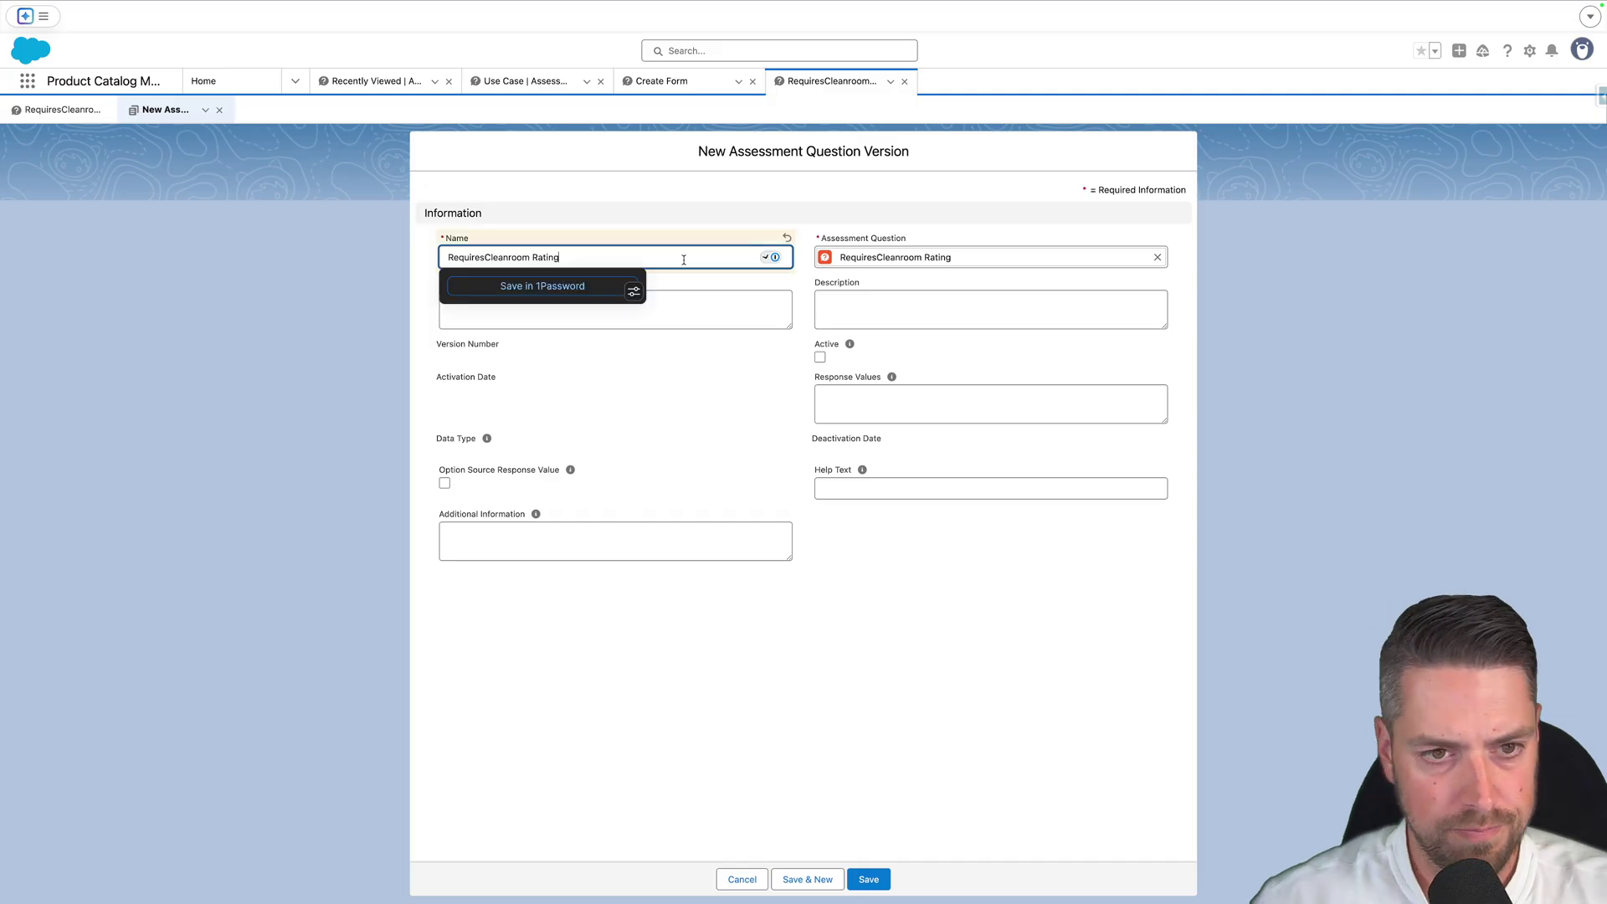
{"action": "left_click", "coordinate": [533, 311]}
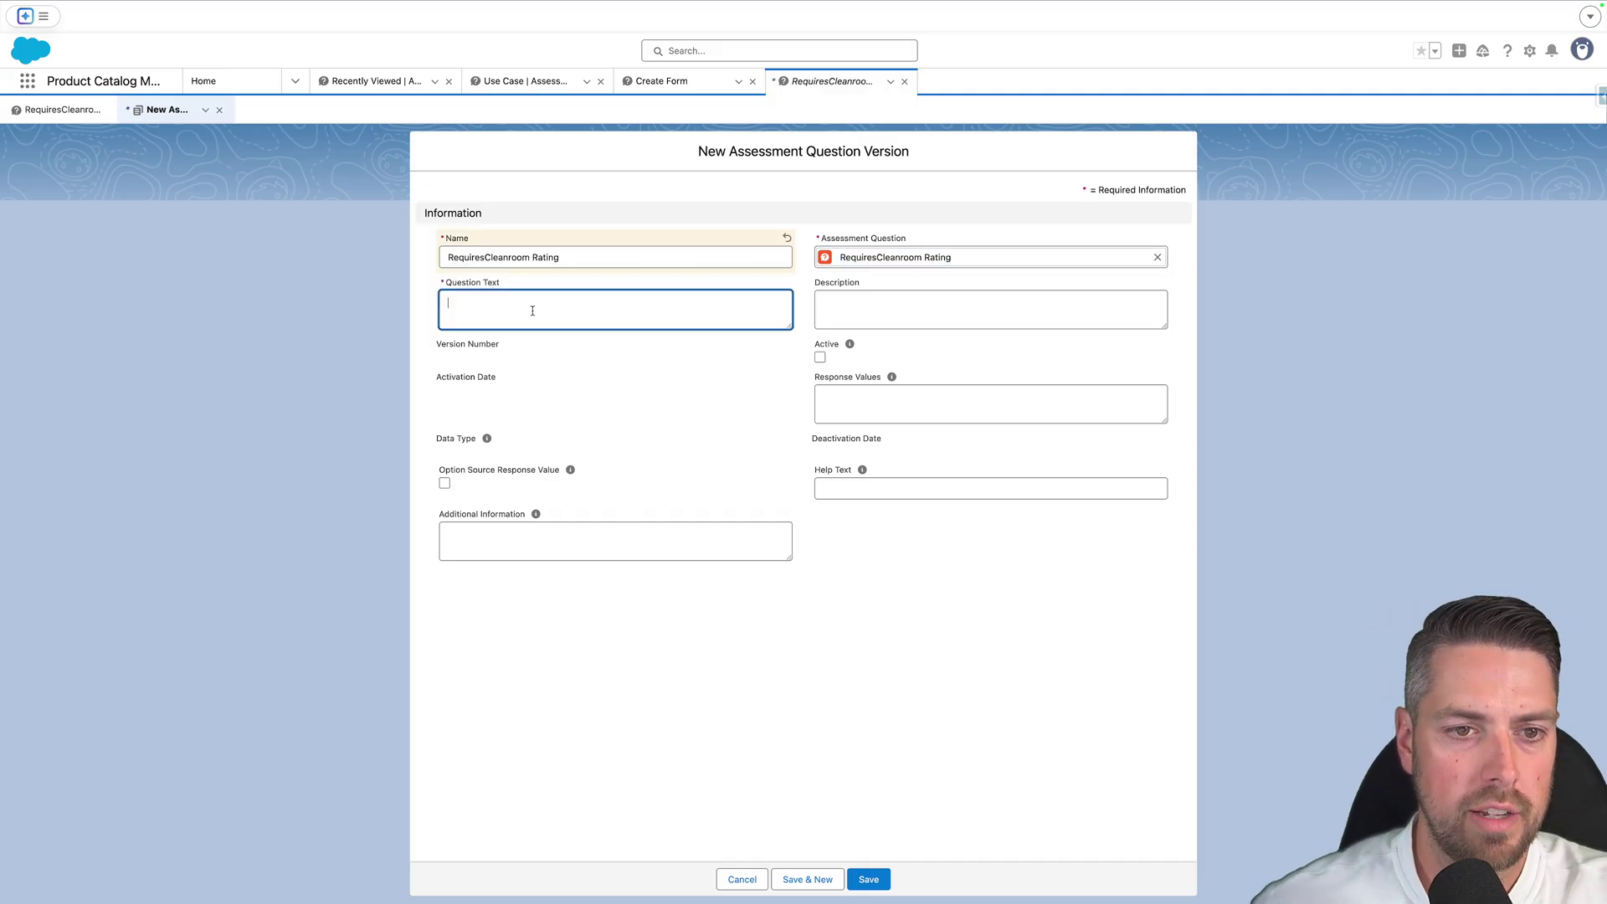
{"action": "type", "text": "Does the "}
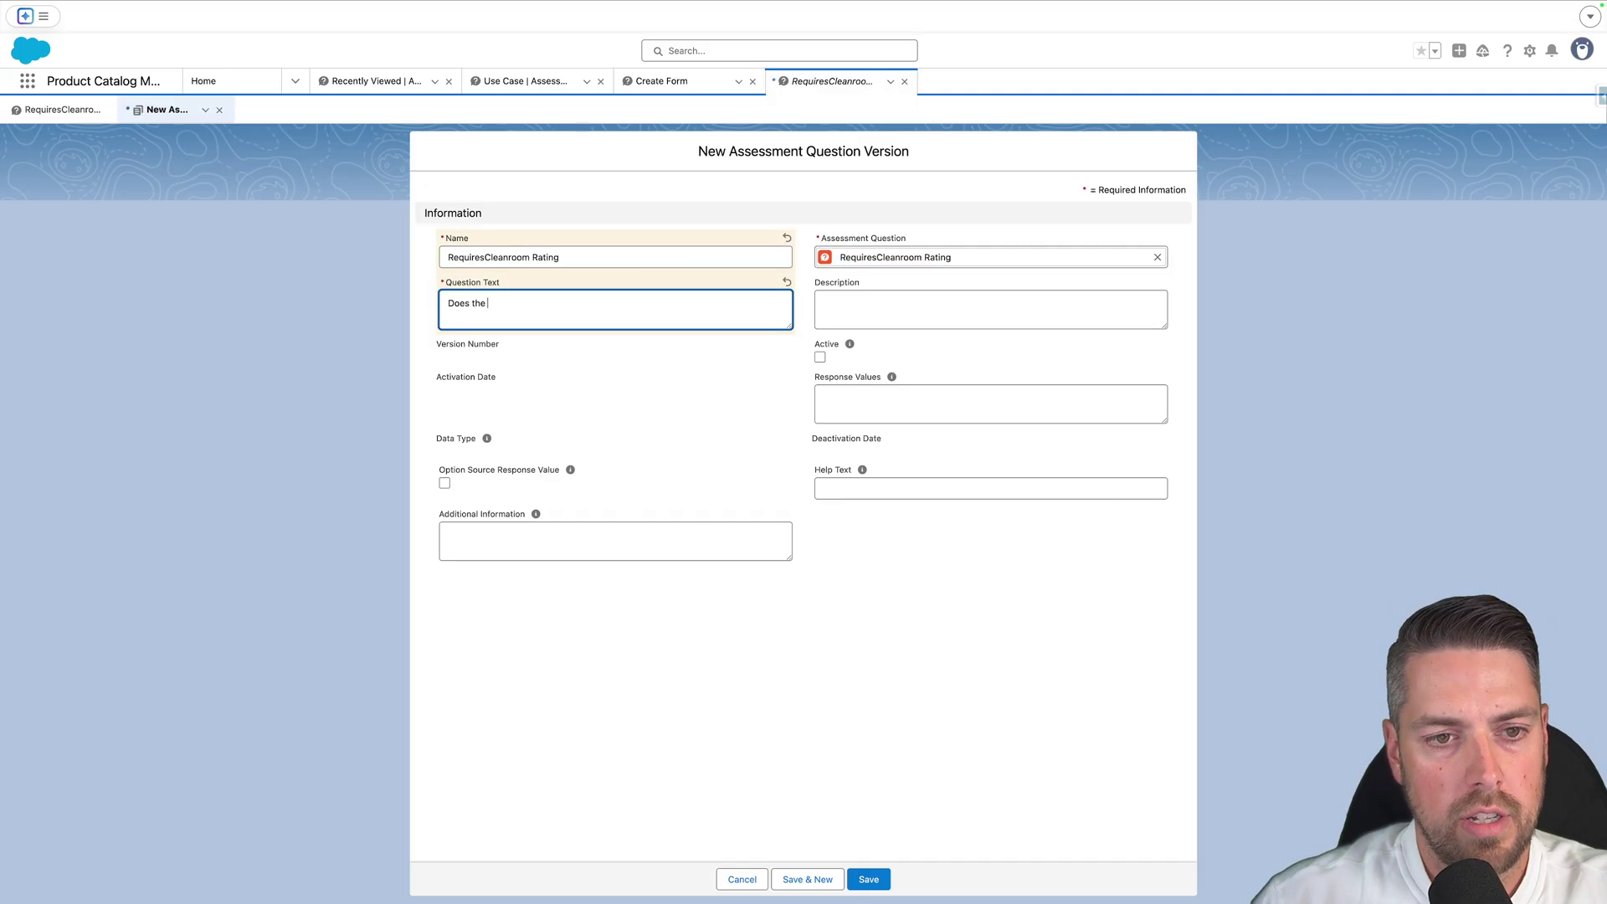
{"action": "type", "text": "robot require Cleanroom Rating"}
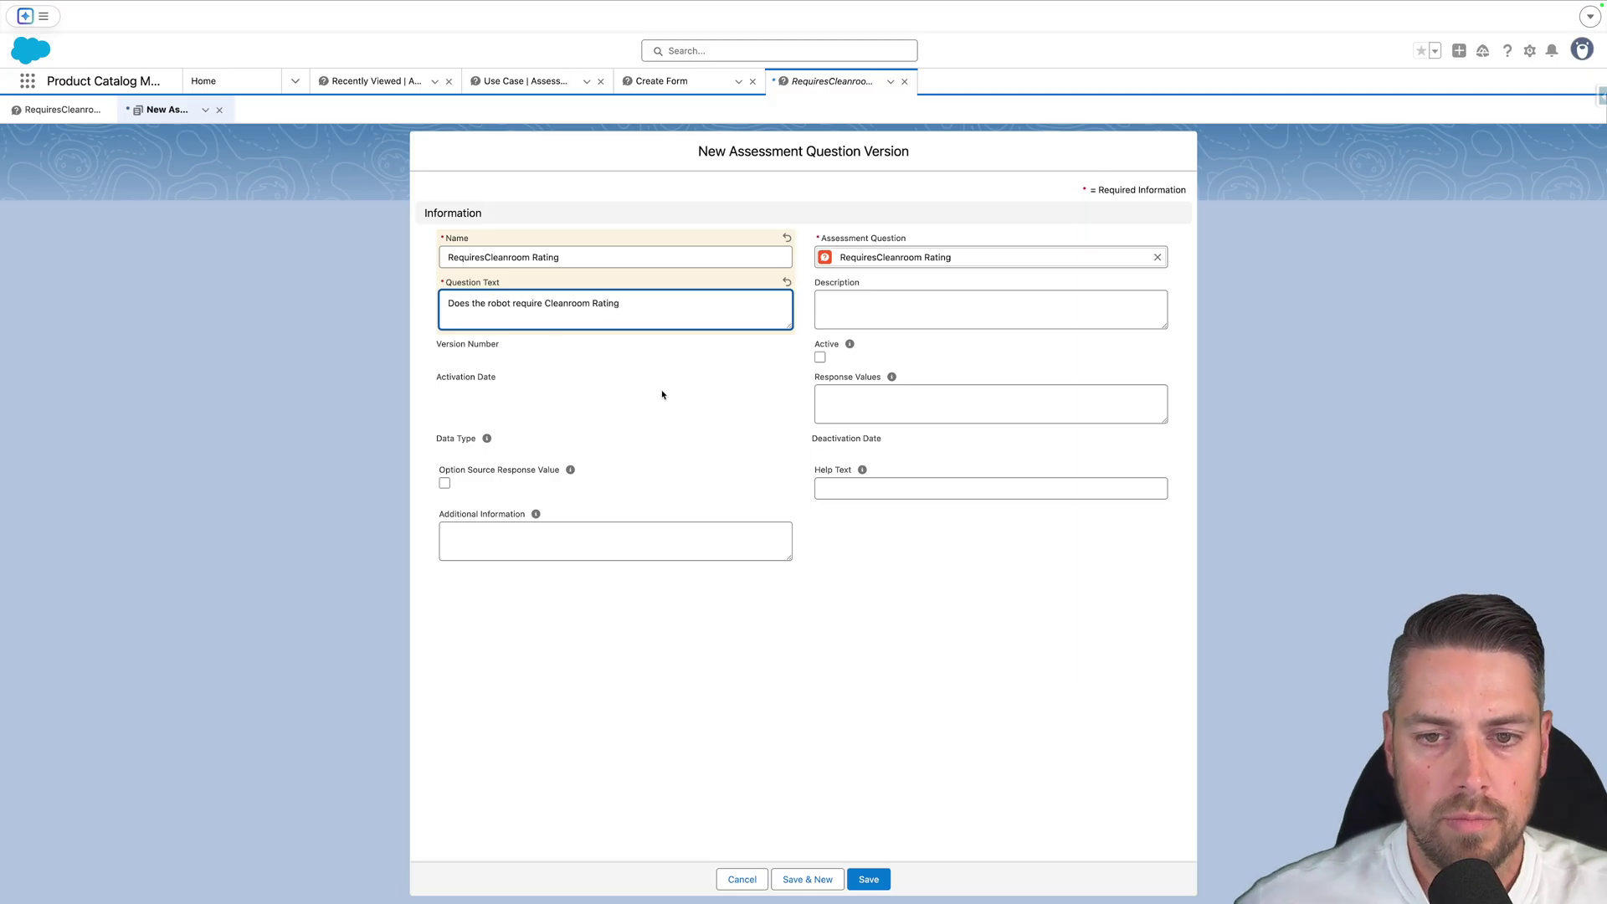
Mark the cleanroom question version active and save it.
{"action": "left_click", "coordinate": [930, 355]}
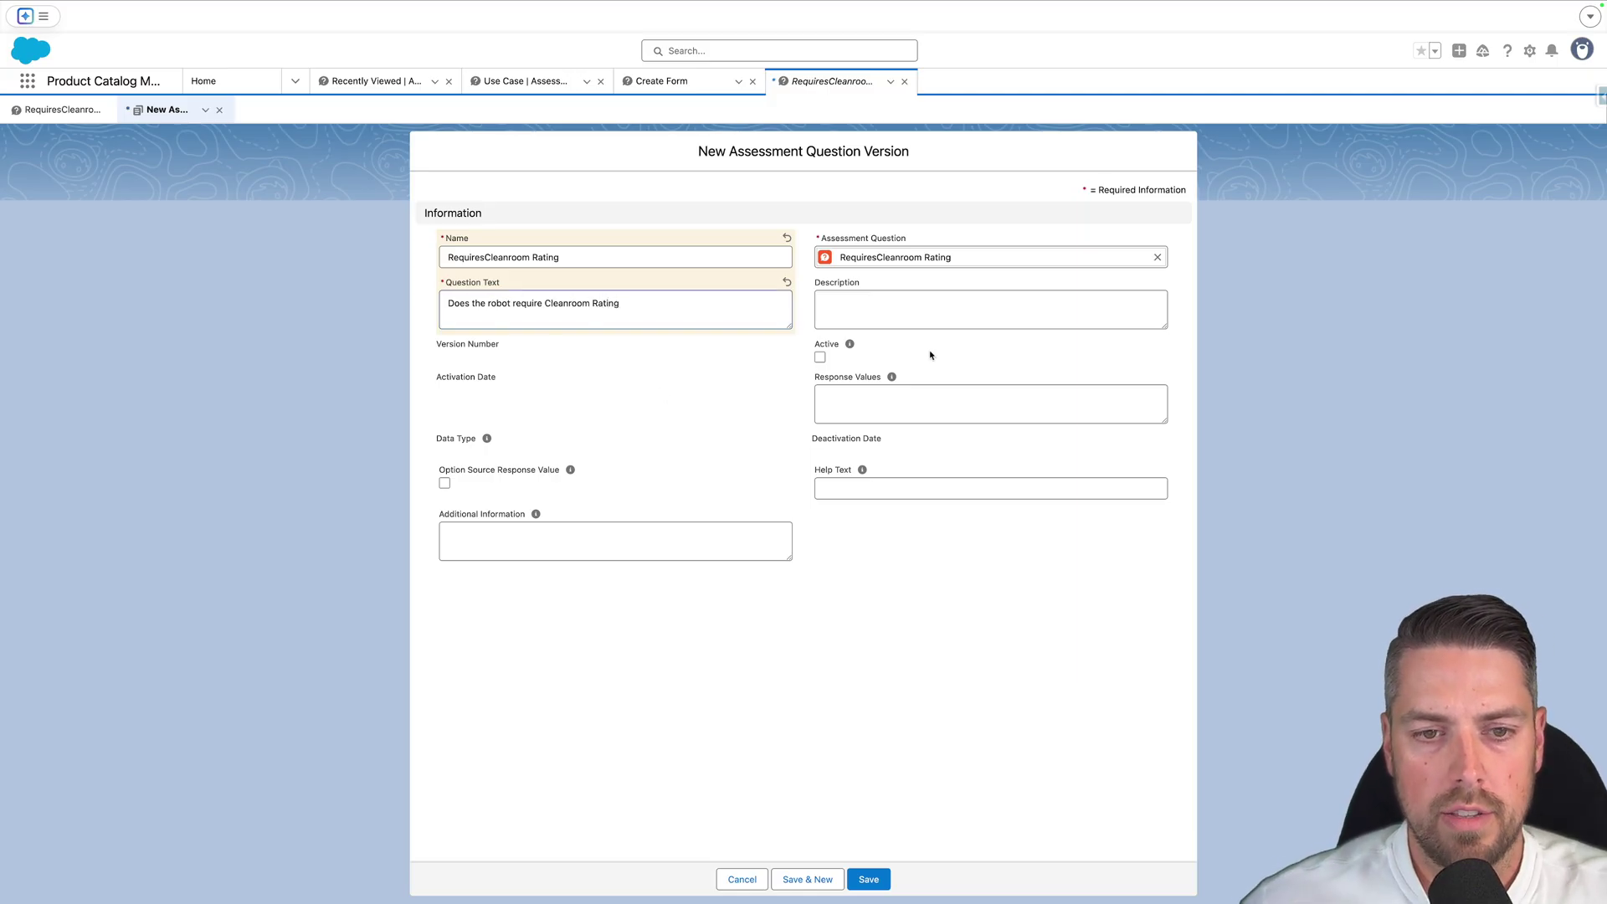
{"action": "left_click", "coordinate": [821, 358]}
{"action": "left_click", "coordinate": [871, 879]}
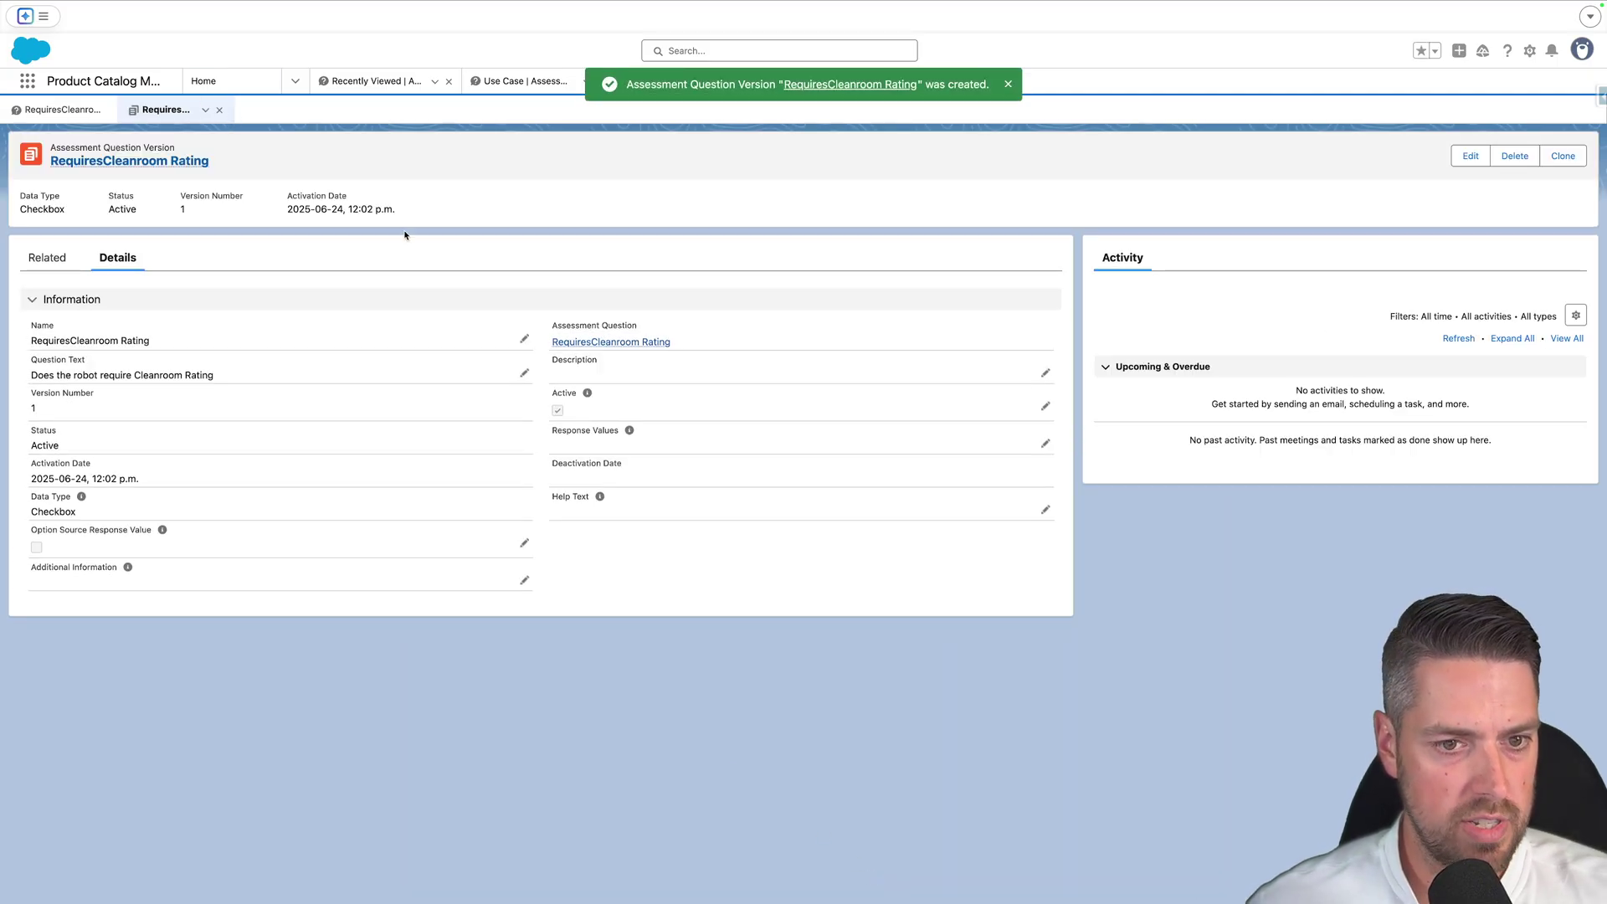
Start another assessment question from the guided product selection area and name it "Deployment Environment".
{"action": "left_click", "coordinate": [228, 83]}
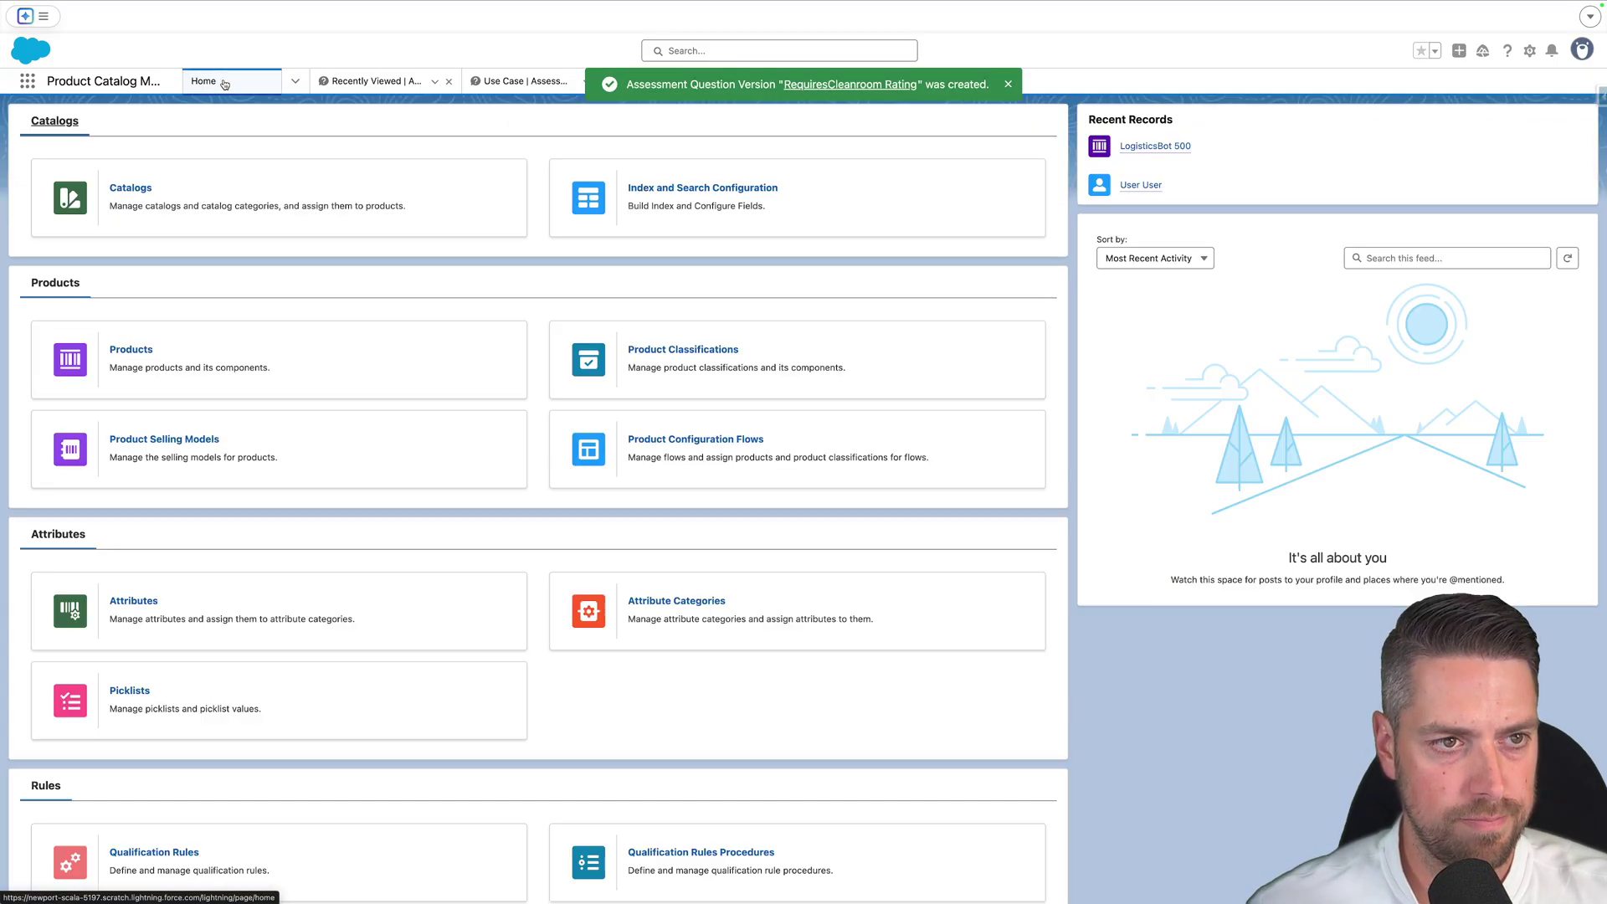
{"action": "scroll", "coordinate": [316, 535], "scroll_direction": "down", "scroll_amount": 5}
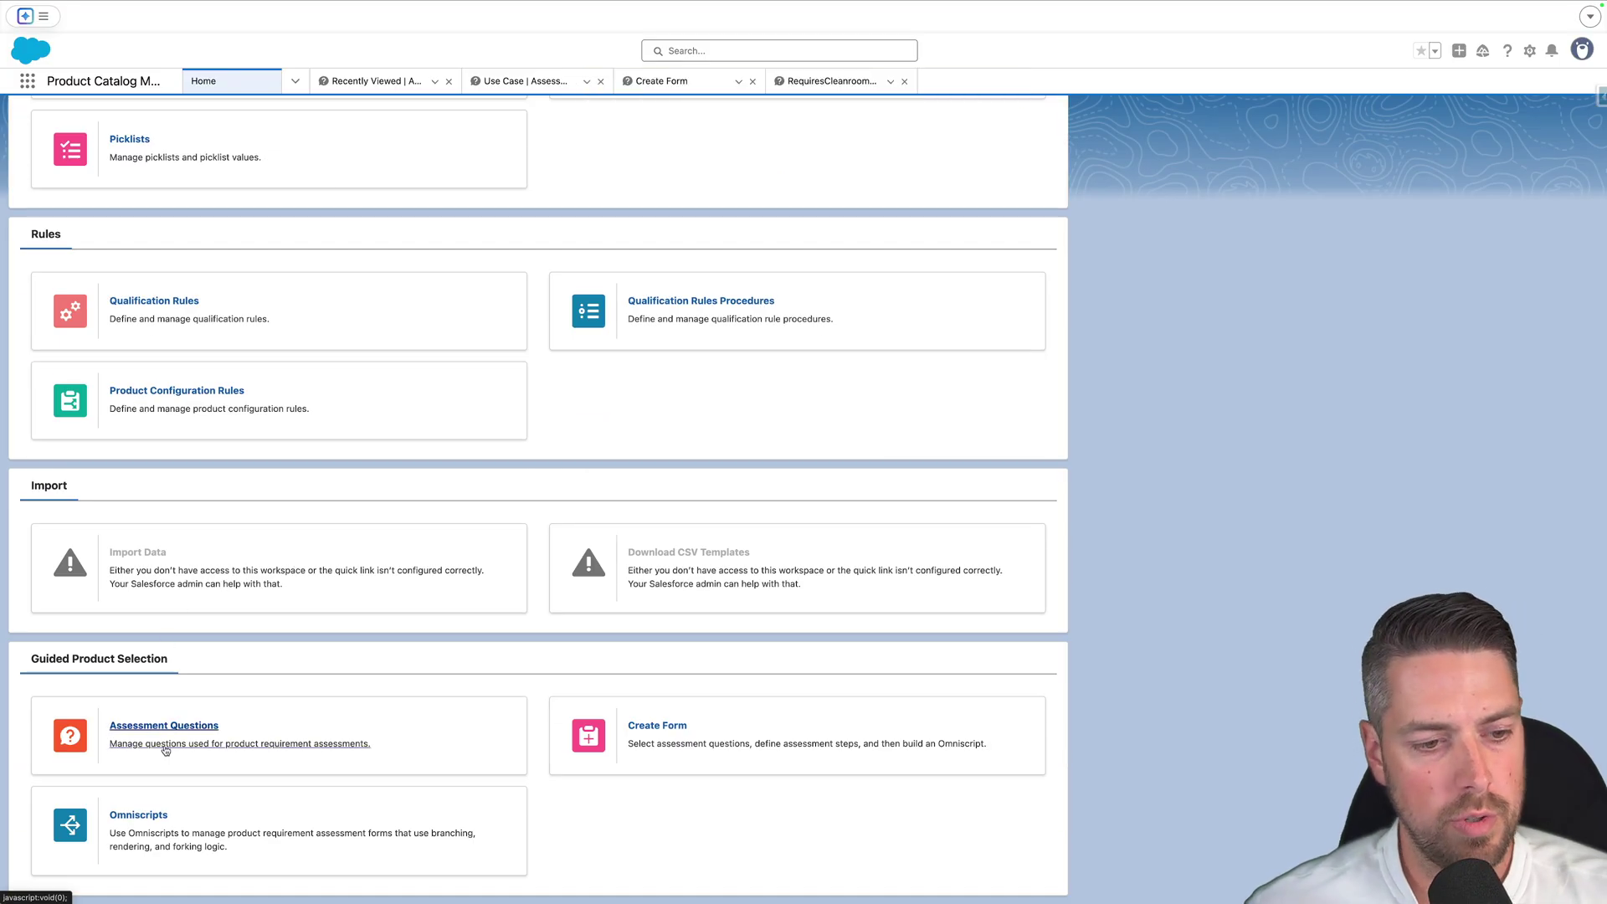
{"action": "left_click", "coordinate": [165, 737]}
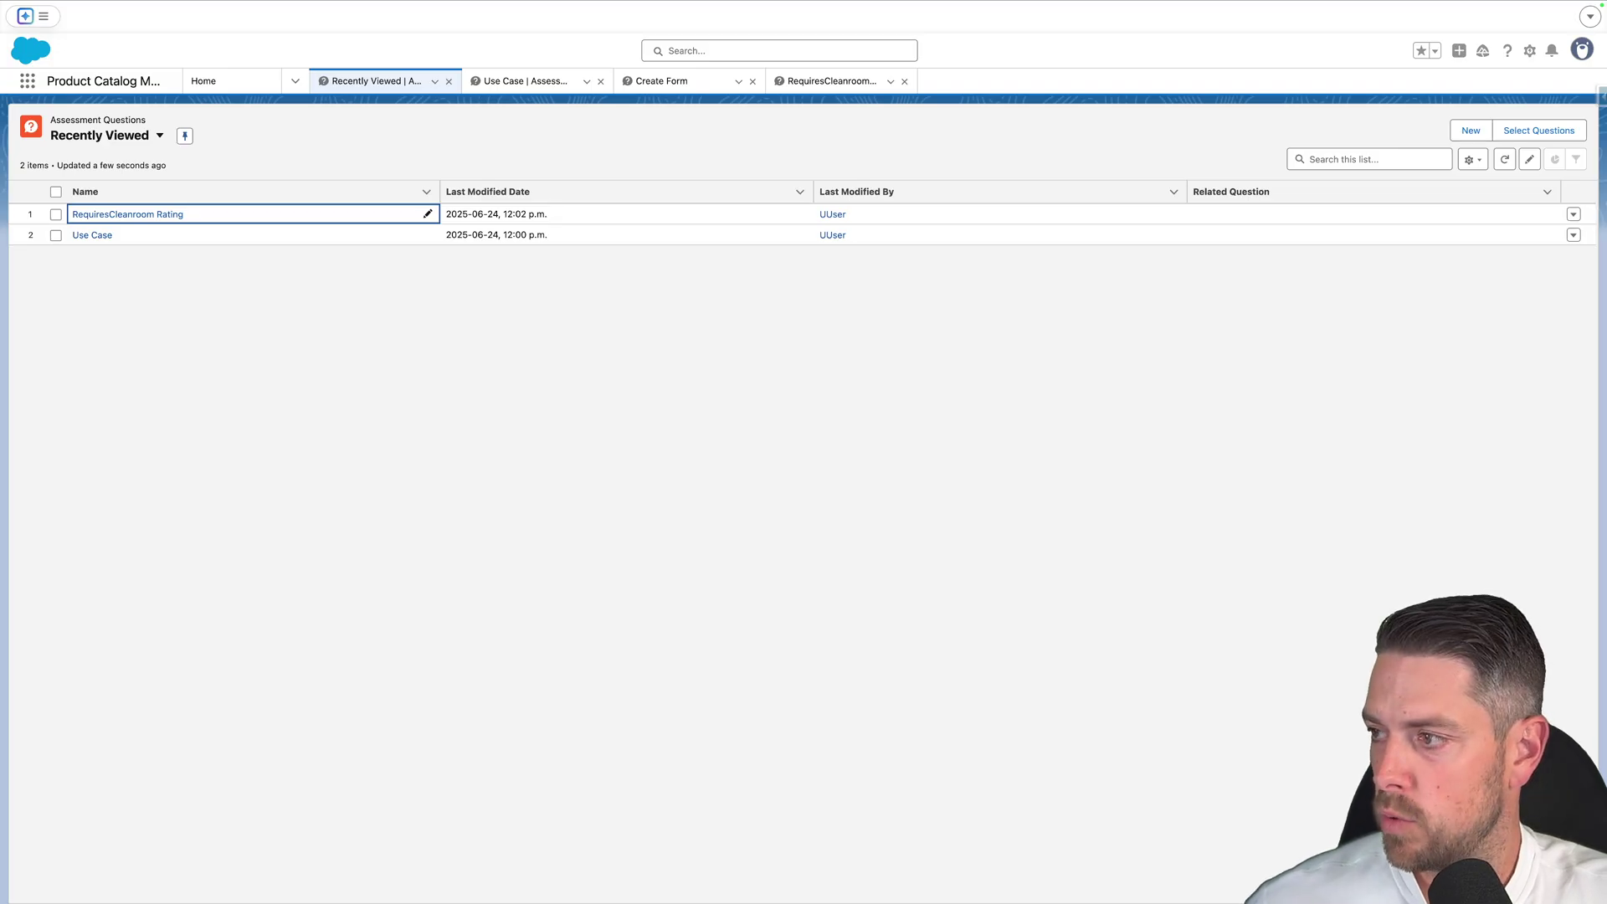
{"action": "left_click", "coordinate": [1471, 130]}
{"action": "type", "text": "Deploym"}
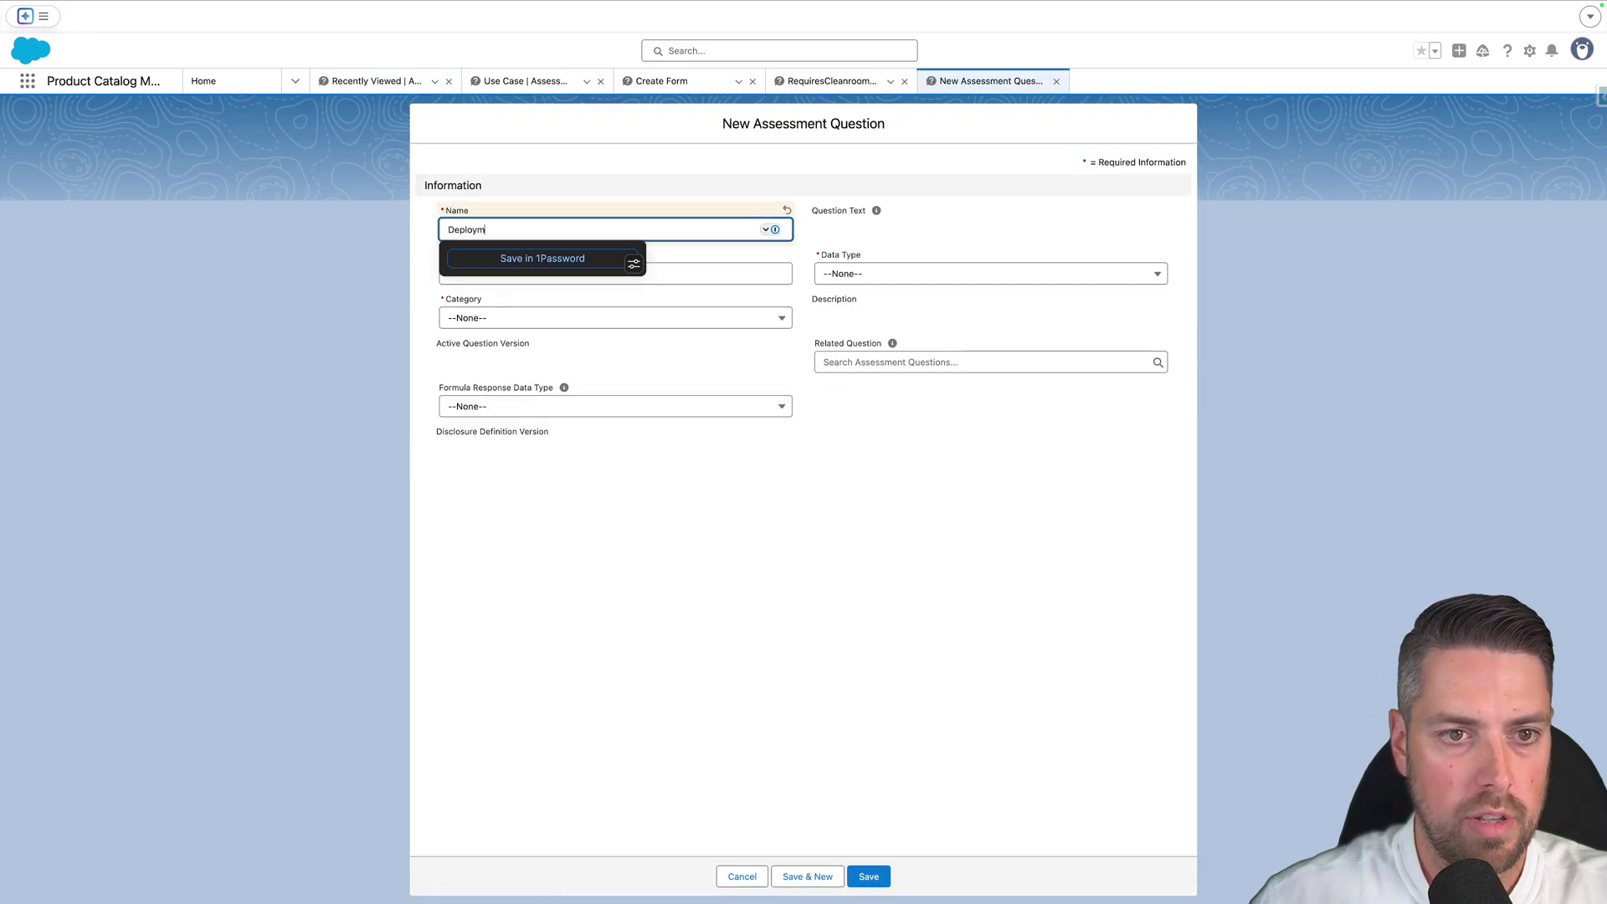
{"action": "type", "text": "ent Environment"}
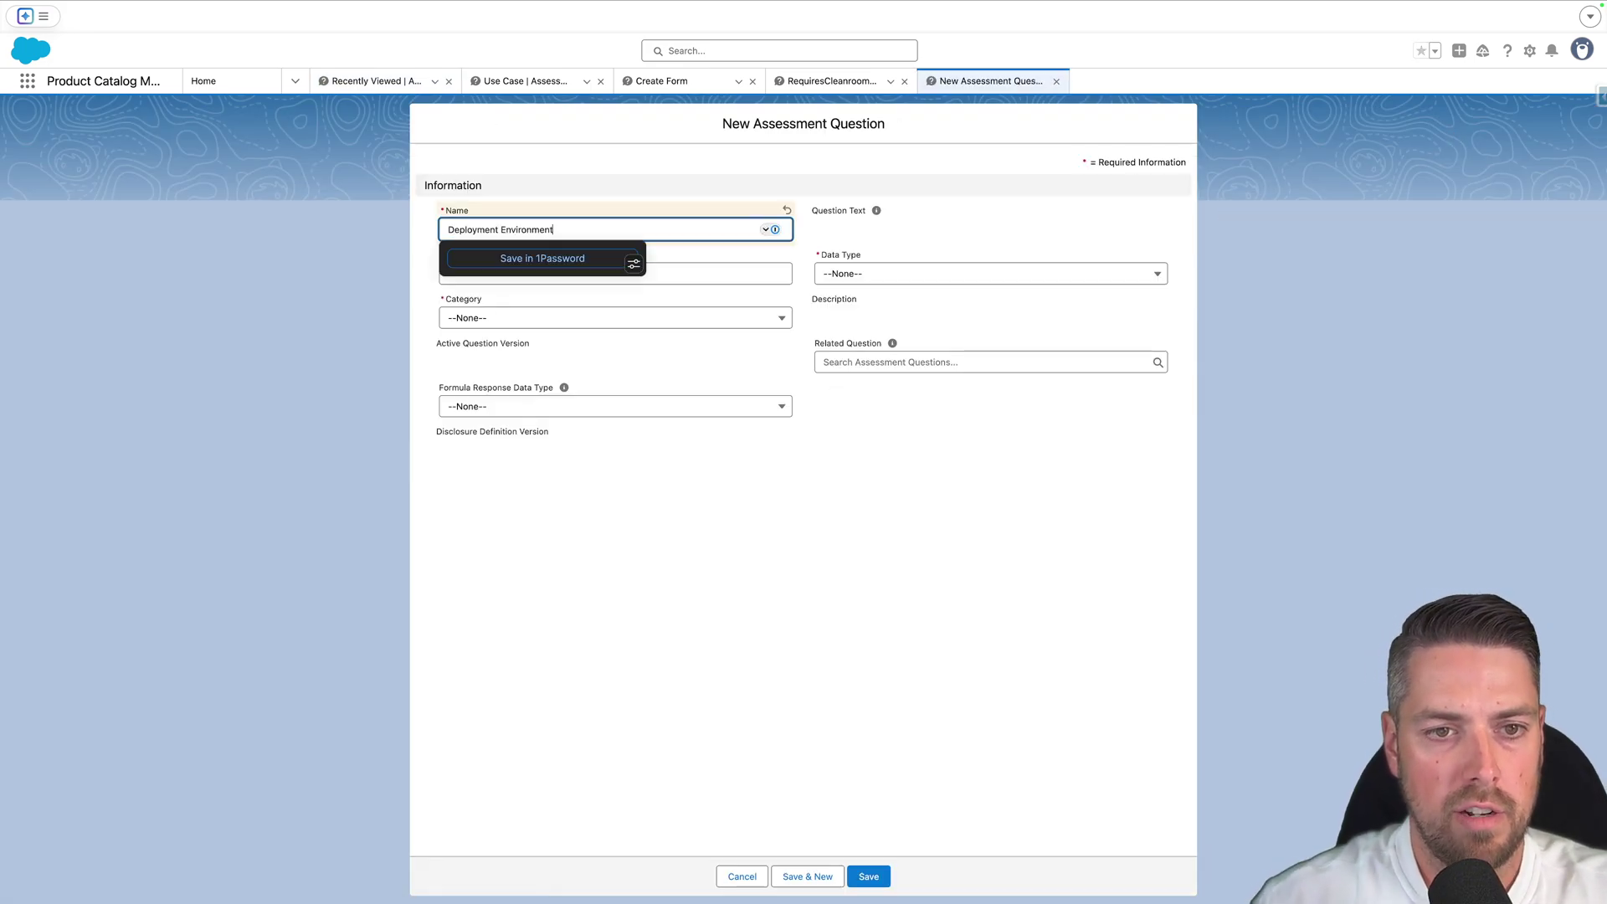
{"action": "key", "text": "Tab"}
{"action": "triple_click", "coordinate": [502, 229]}
{"action": "type", "text": "RequiresCleanroom Rating"}
{"action": "left_click", "coordinate": [479, 276]}
{"action": "type", "text": "RequiresCleanroom Rating"}
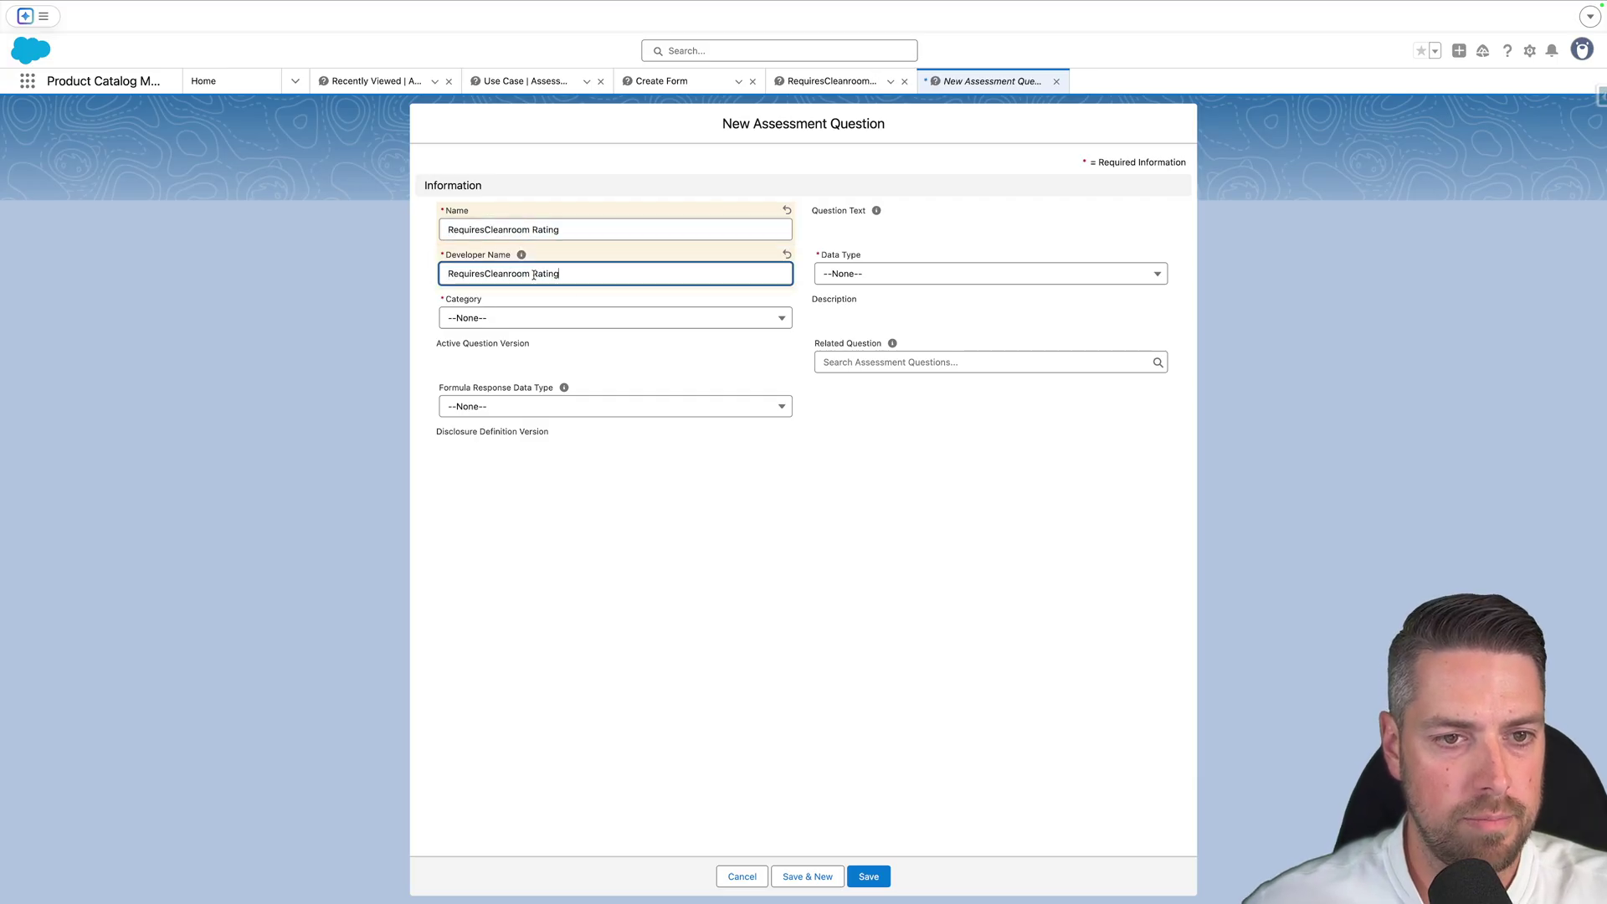
{"action": "key", "text": "ctrl+z"}
{"action": "key", "text": "ctrl+z"}
{"action": "key", "text": "ctrl+z"}
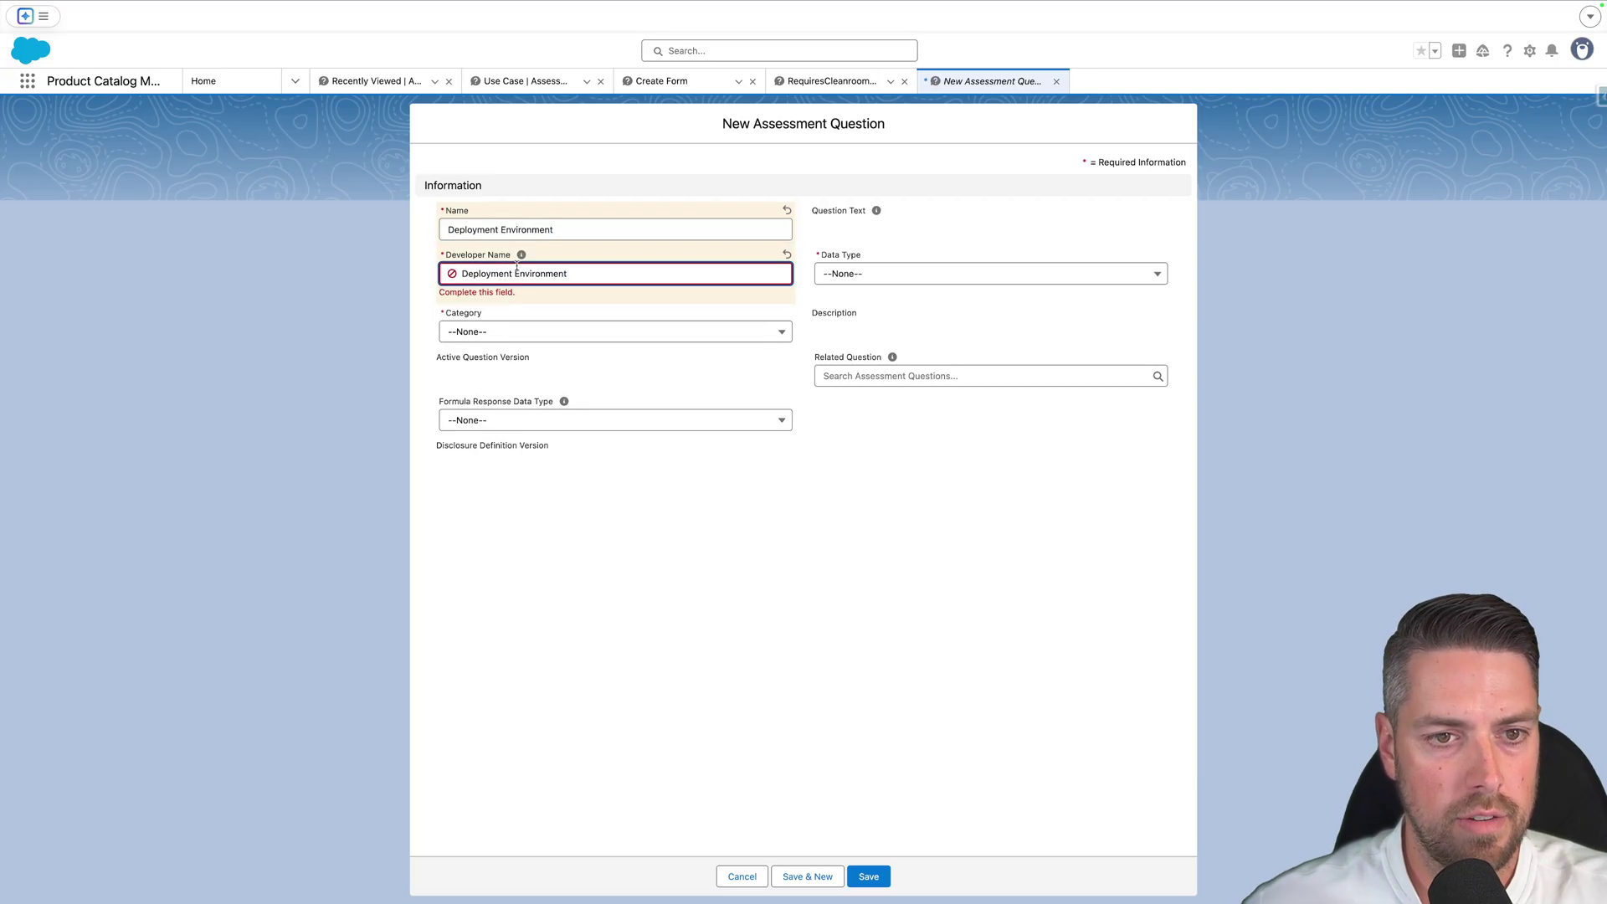
Set the deployment question's developer name to "Deployment_Environment".
{"action": "key", "text": "BackSpace"}
{"action": "type", "text": "_"}
{"action": "key", "text": "Tab"}
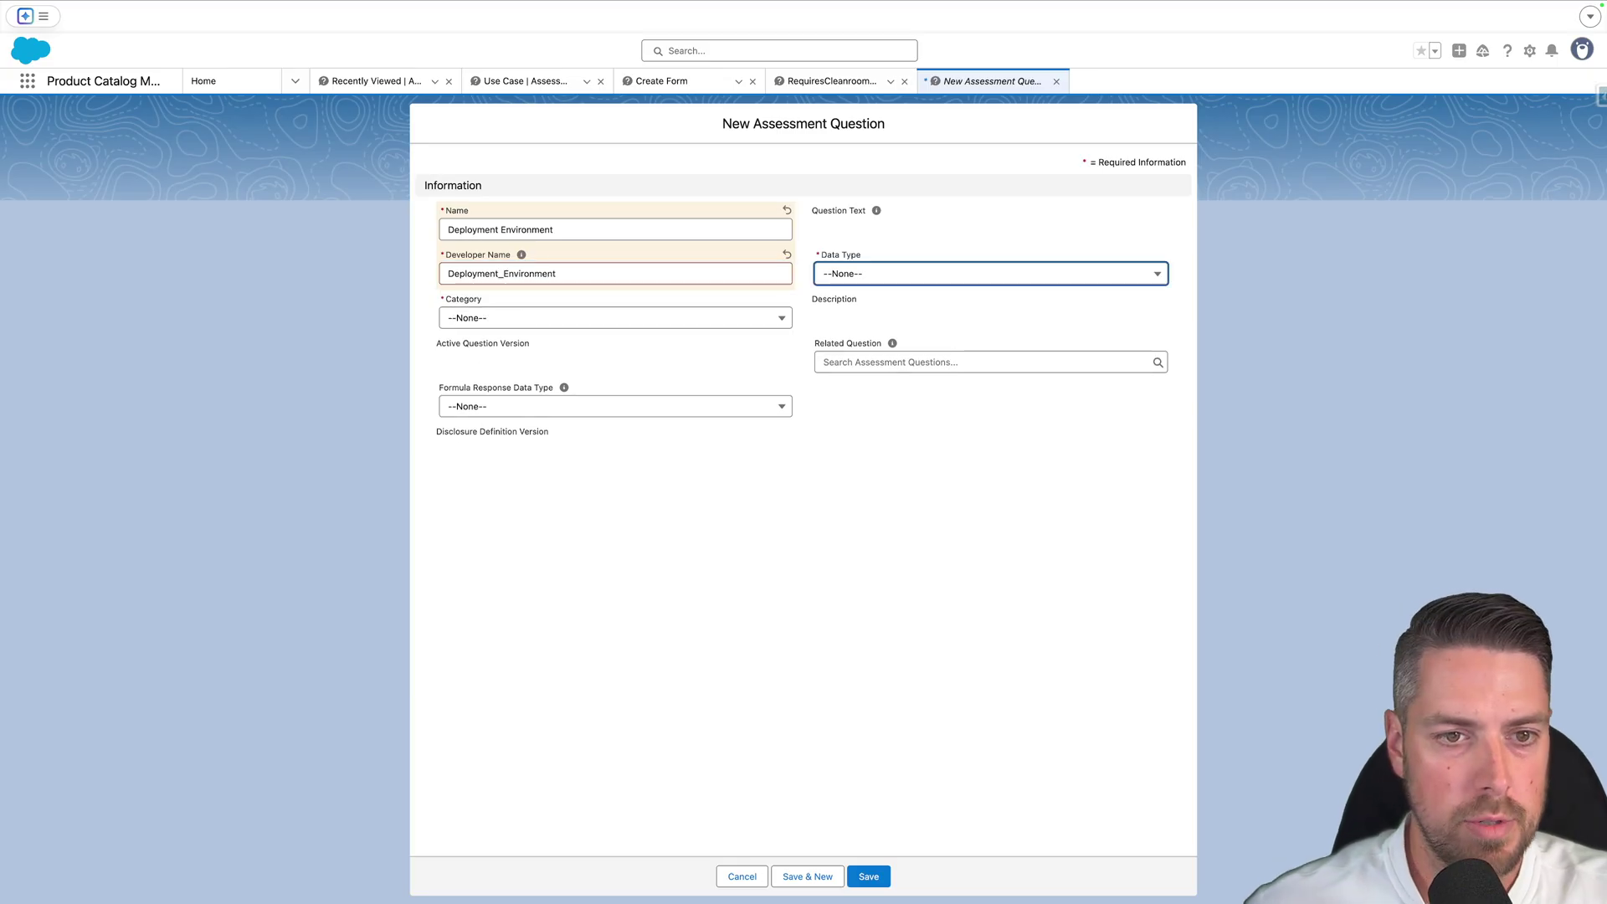
Set the deployment question's data type to Select and its category to Robots, and save it.
{"action": "left_click", "coordinate": [856, 276]}
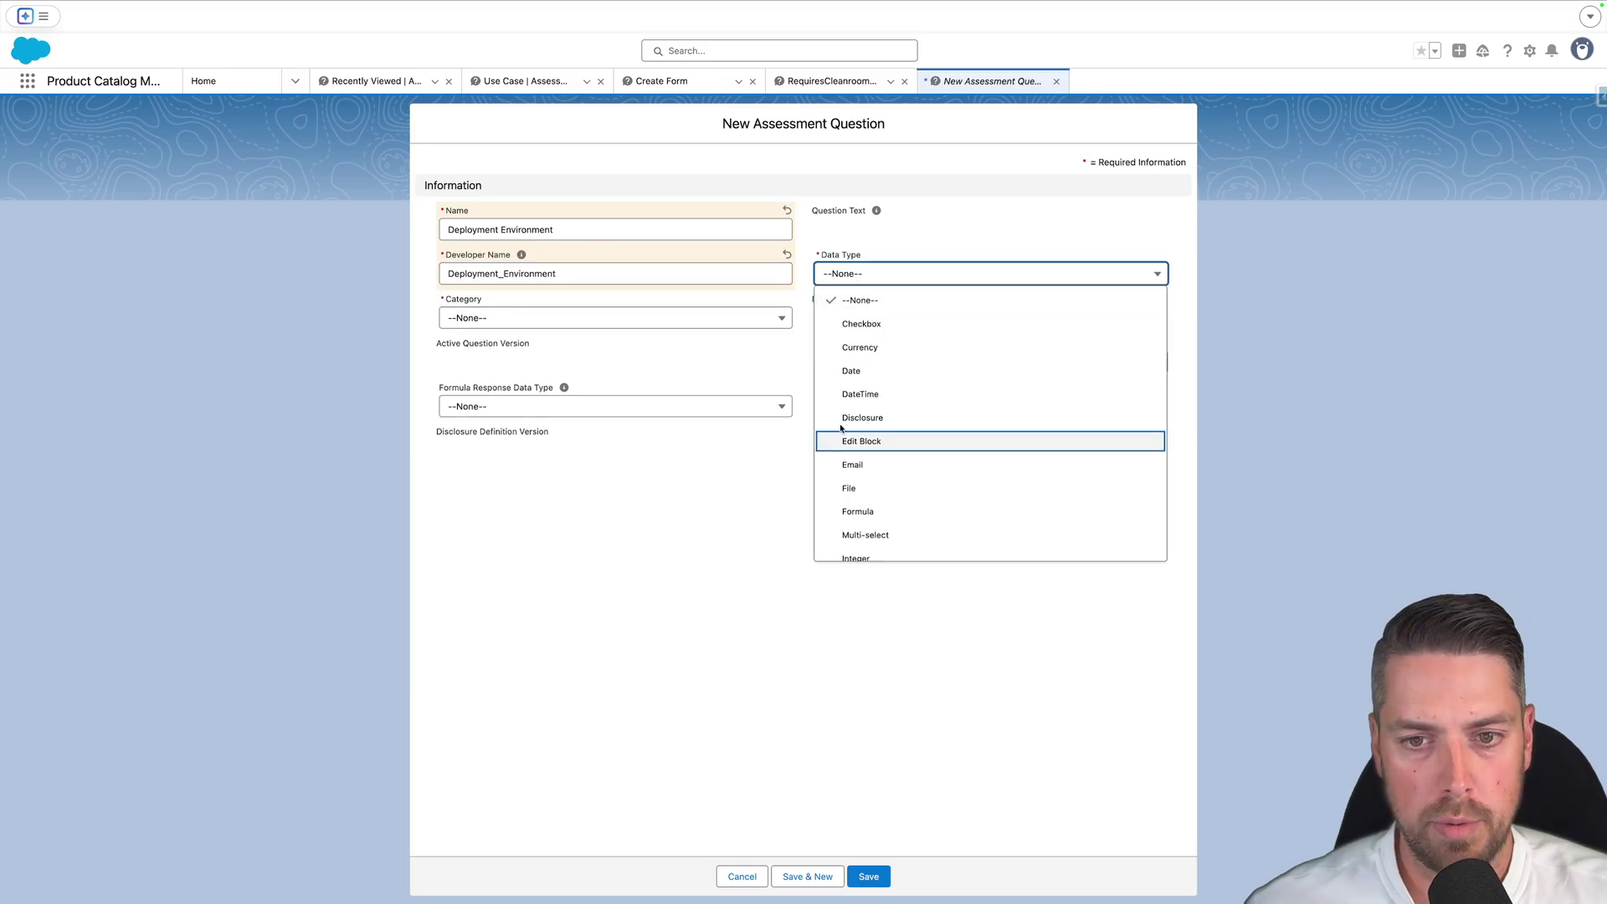
{"action": "scroll", "coordinate": [879, 536], "scroll_direction": "down", "scroll_amount": 2}
{"action": "left_click", "coordinate": [871, 549]}
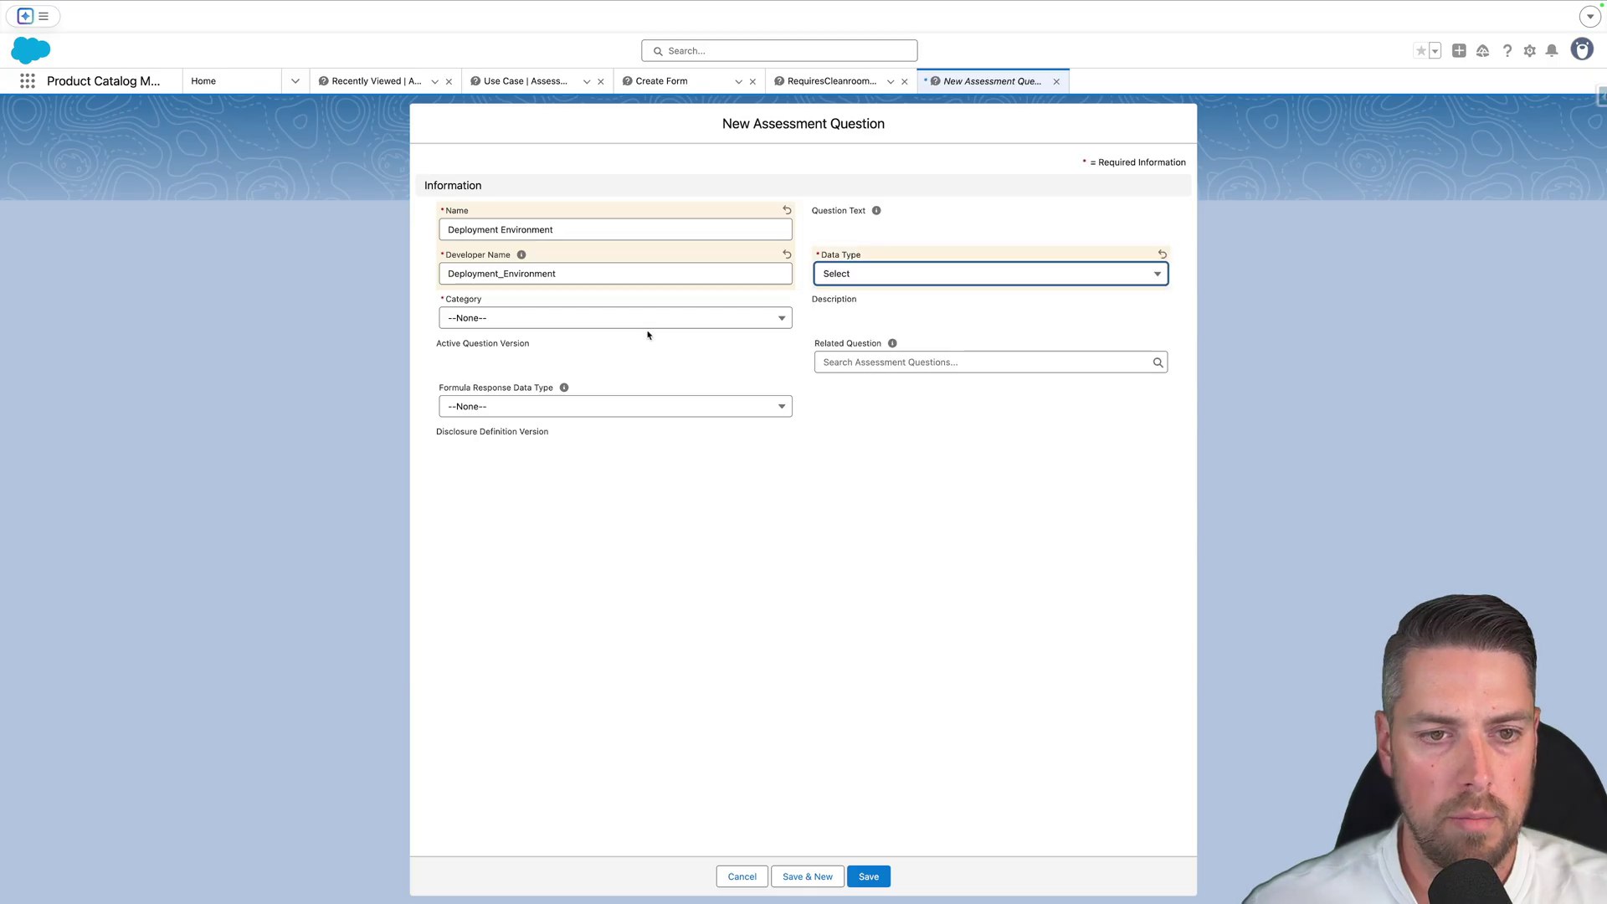
{"action": "left_click", "coordinate": [519, 321]}
{"action": "left_click", "coordinate": [544, 417]}
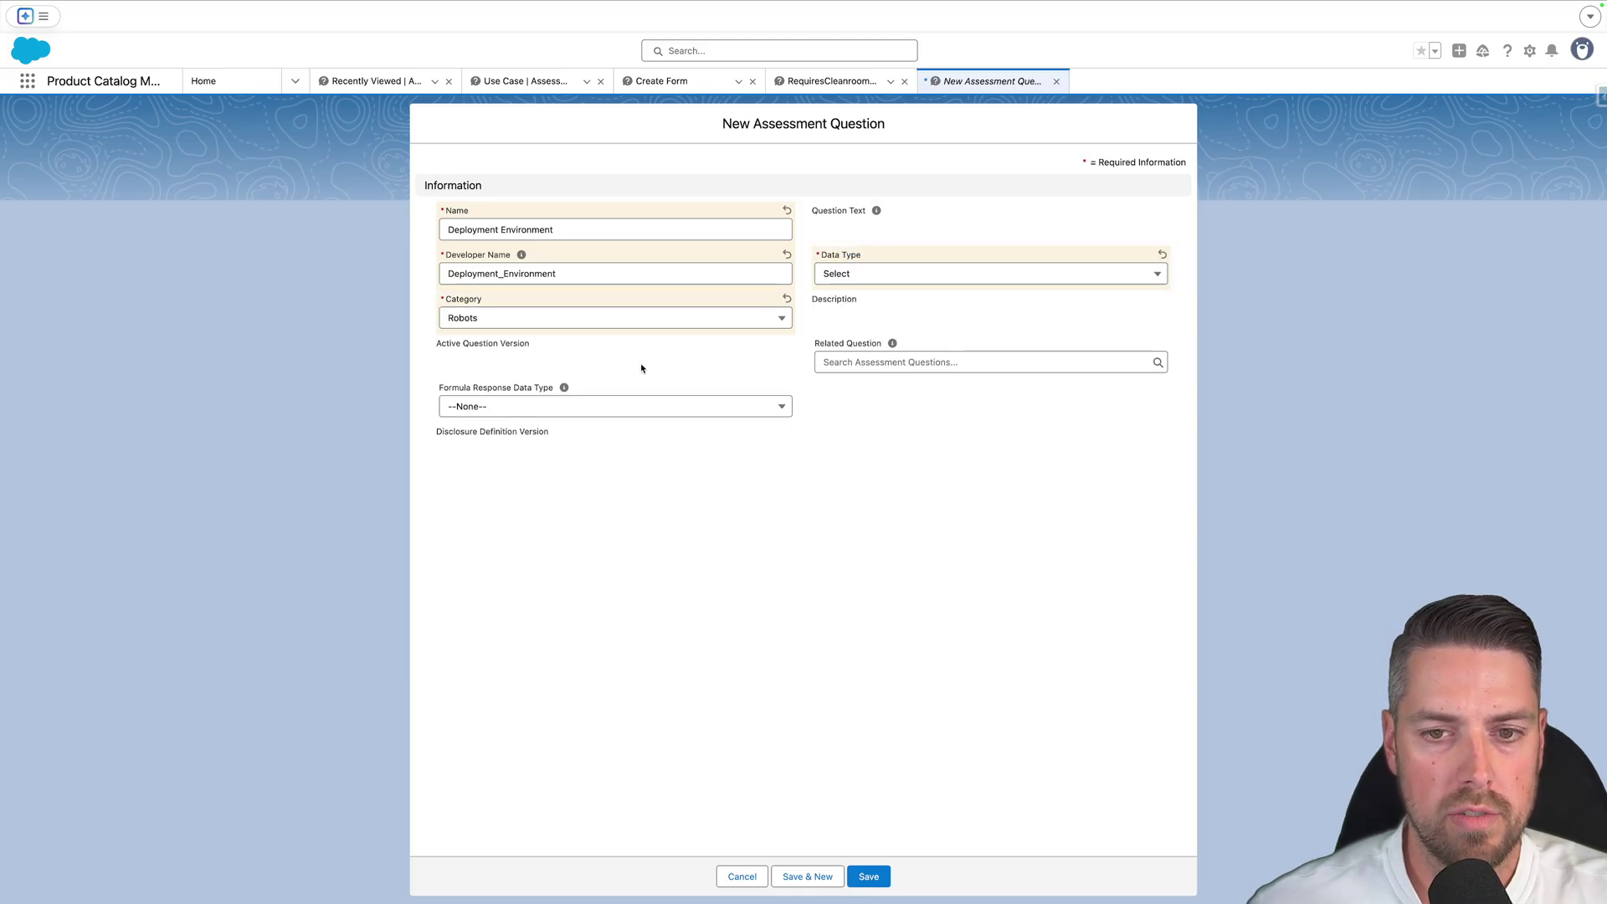
{"action": "left_click", "coordinate": [884, 879]}
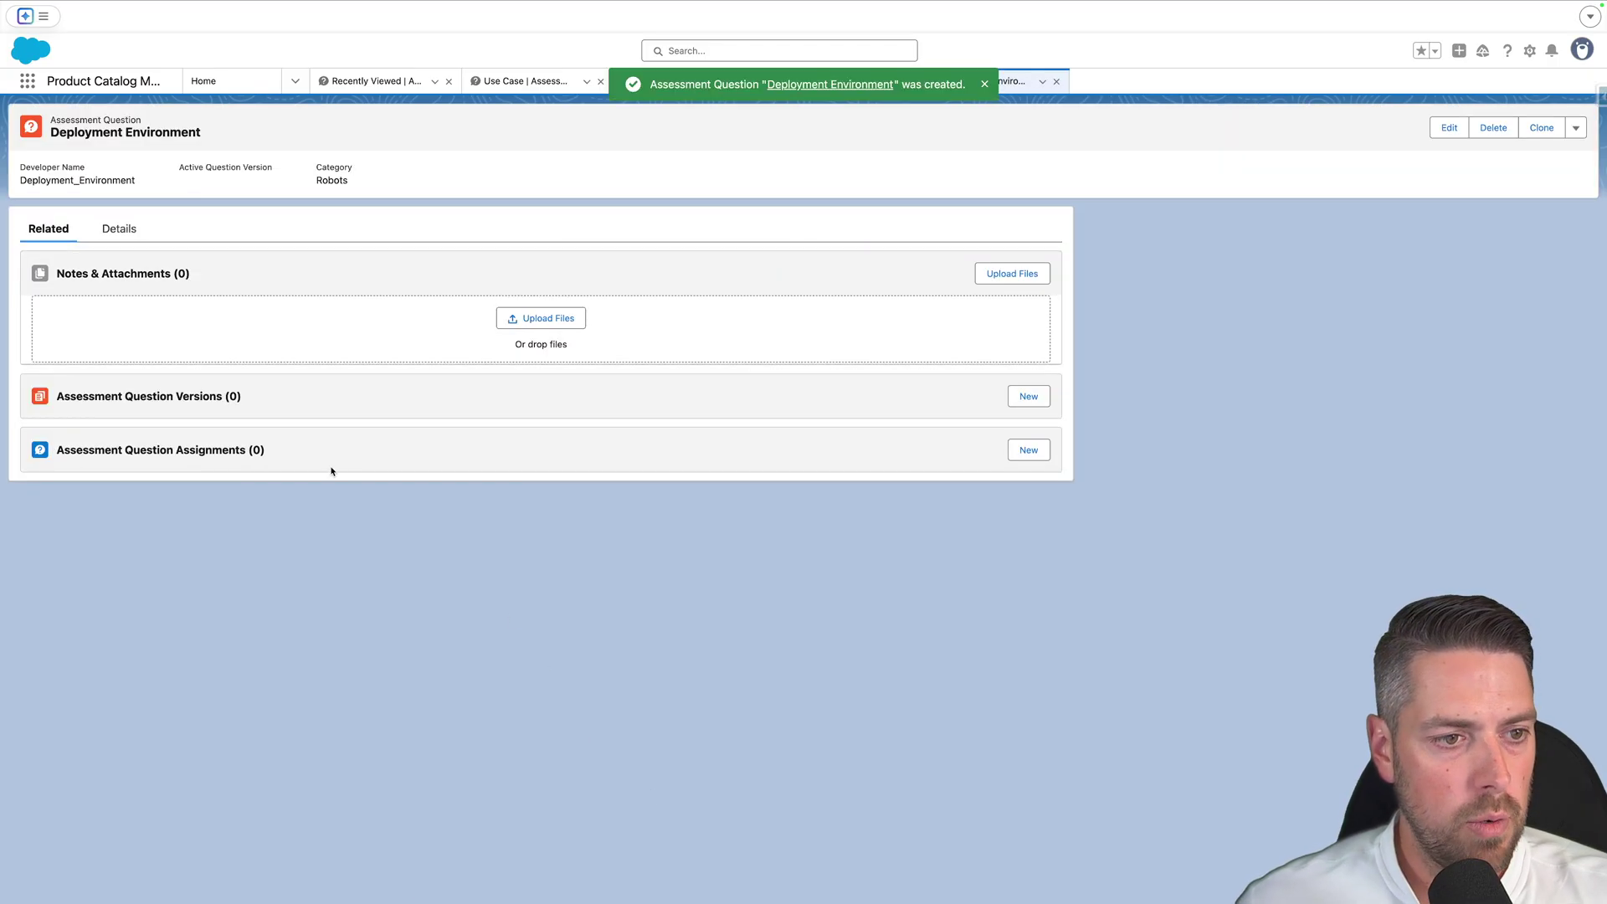
Start a version of the Deployment Environment question with the response values Indoor, Outdoor and Cleanroom on separate lines.
{"action": "left_click", "coordinate": [1029, 396]}
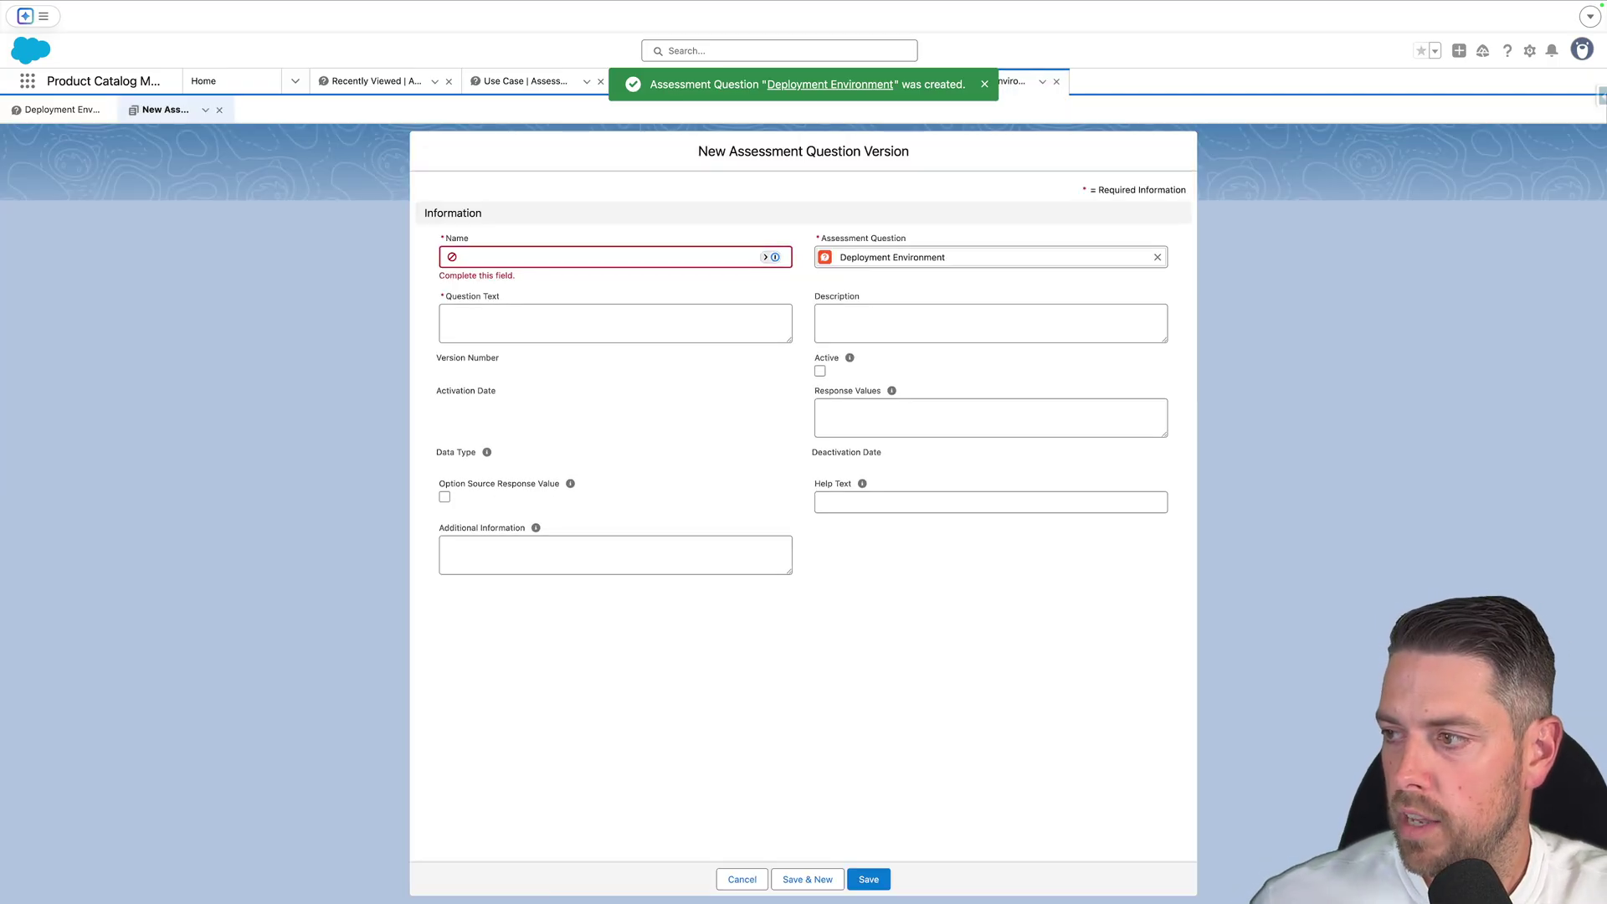
{"action": "left_click", "coordinate": [861, 326]}
{"action": "left_click", "coordinate": [861, 417]}
{"action": "type", "text": "Indoor Outdoor Cleanroom"}
Name the version "Deployment Environment" with the question text "Where will the robot be deployed?" and save it as active.
{"action": "left_click", "coordinate": [482, 256]}
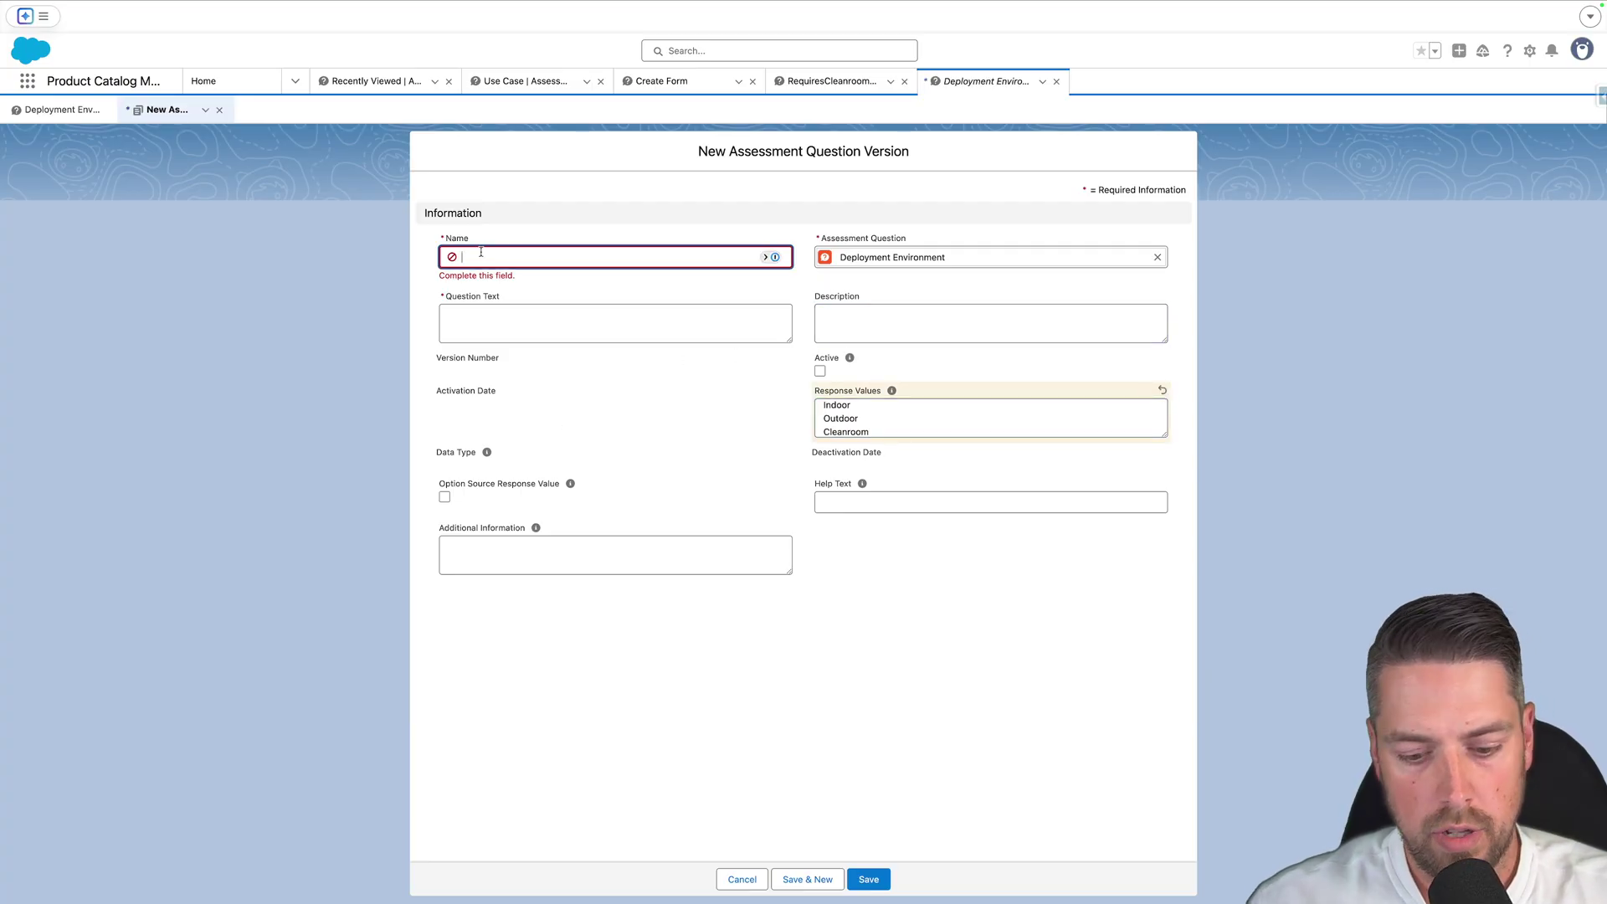
{"action": "type", "text": "D"}
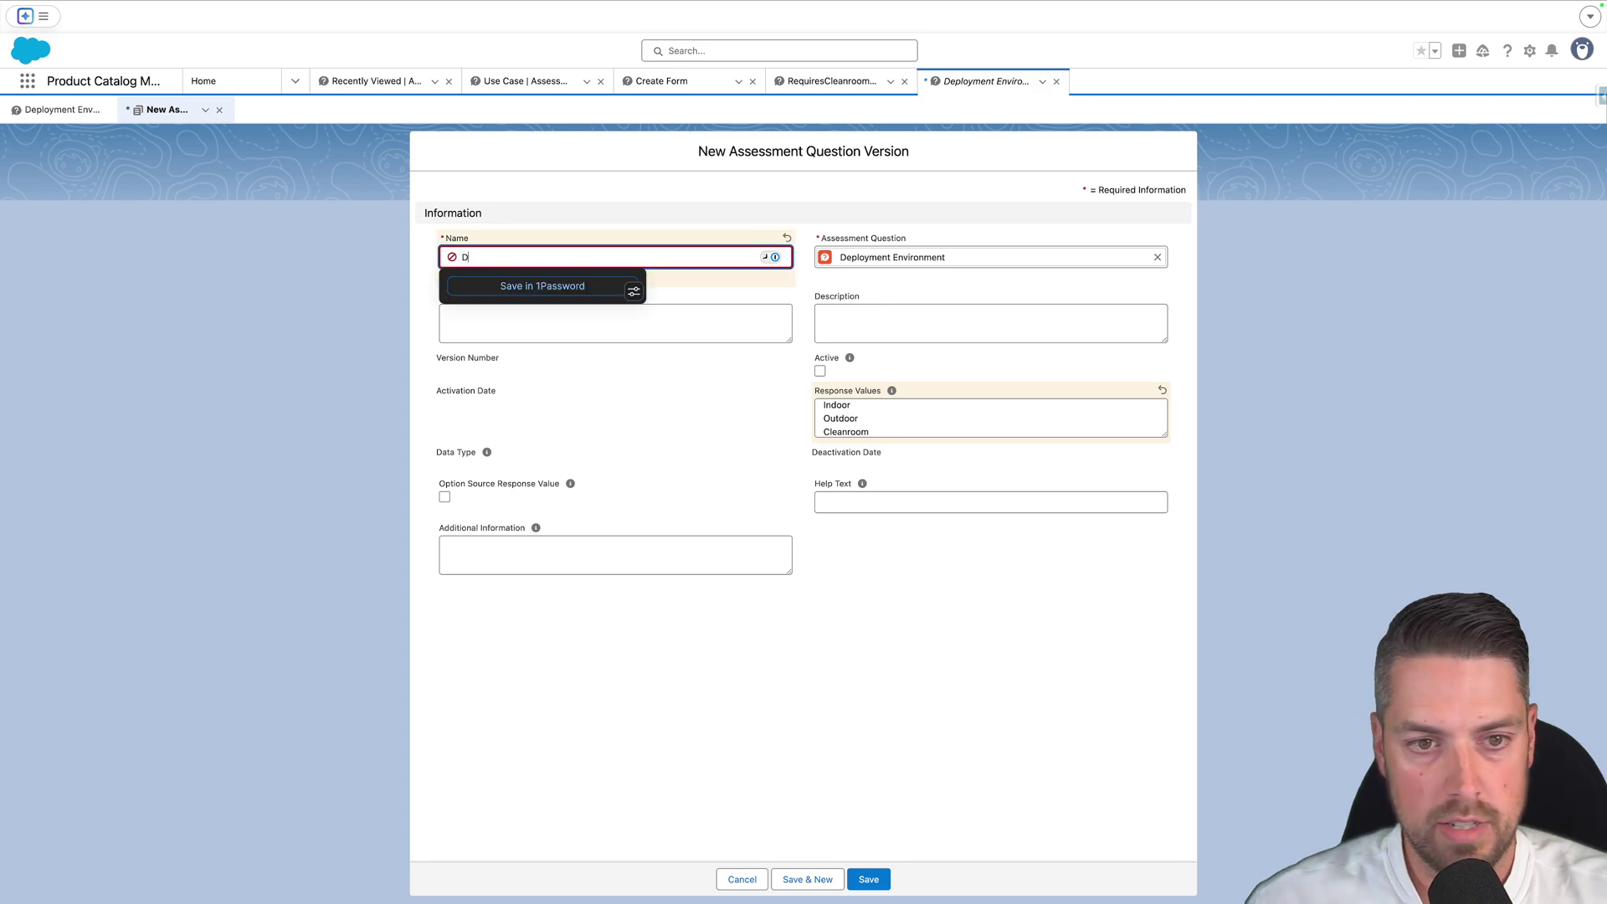
{"action": "type", "text": "eployment Environment"}
{"action": "key", "text": "Tab"}
{"action": "type", "text": "Where will the robot be deployed?"}
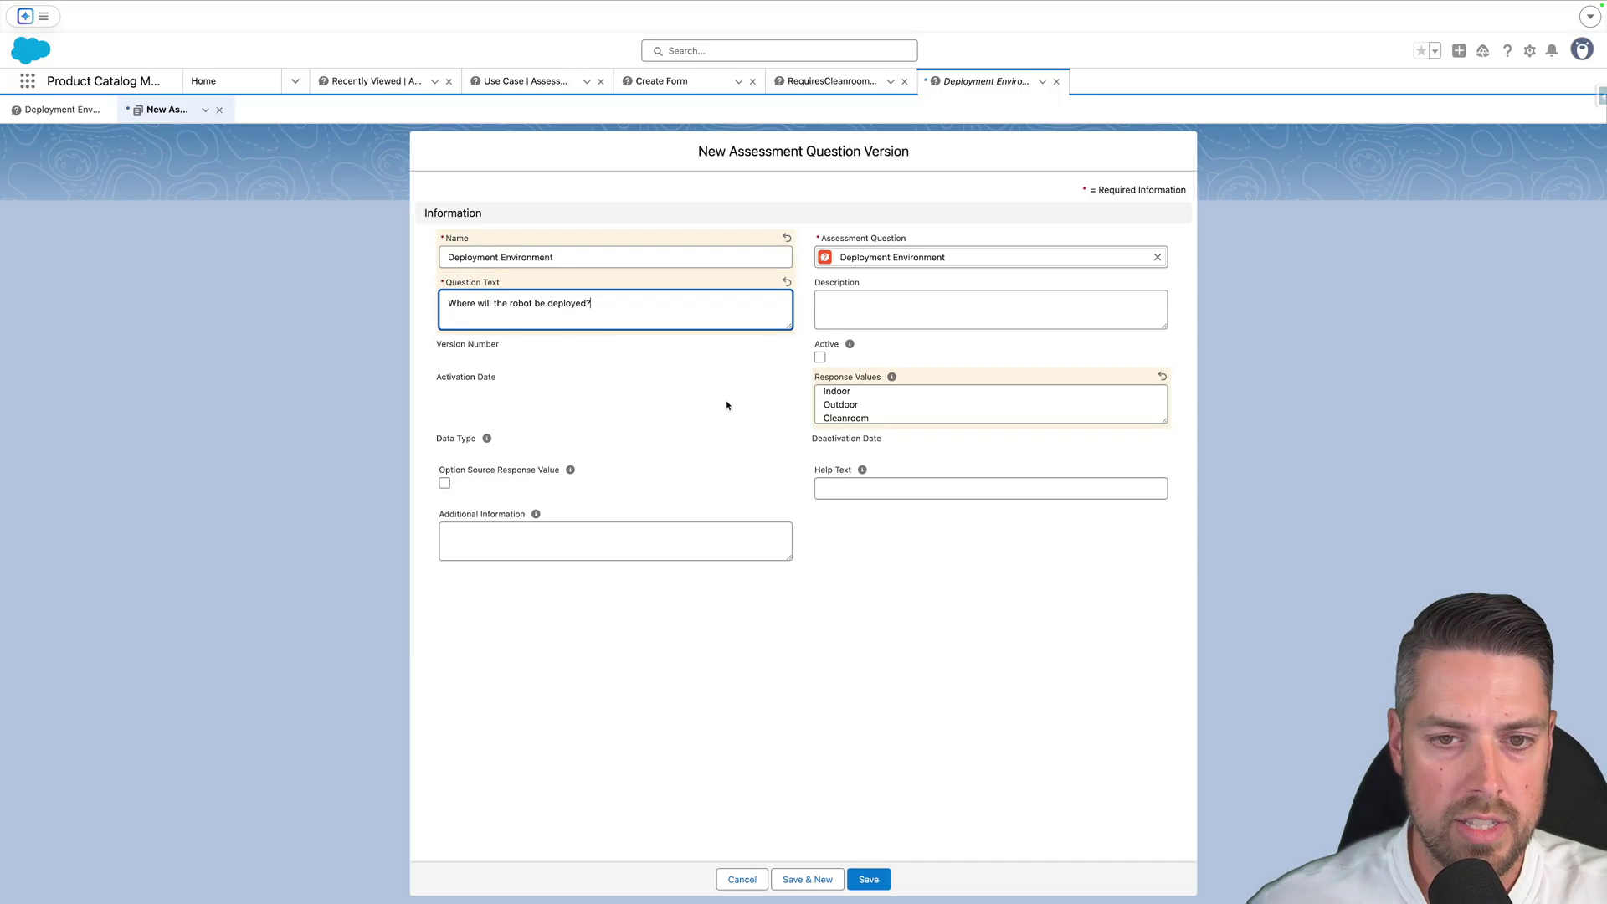
{"action": "left_click", "coordinate": [820, 358]}
{"action": "left_click", "coordinate": [873, 876]}
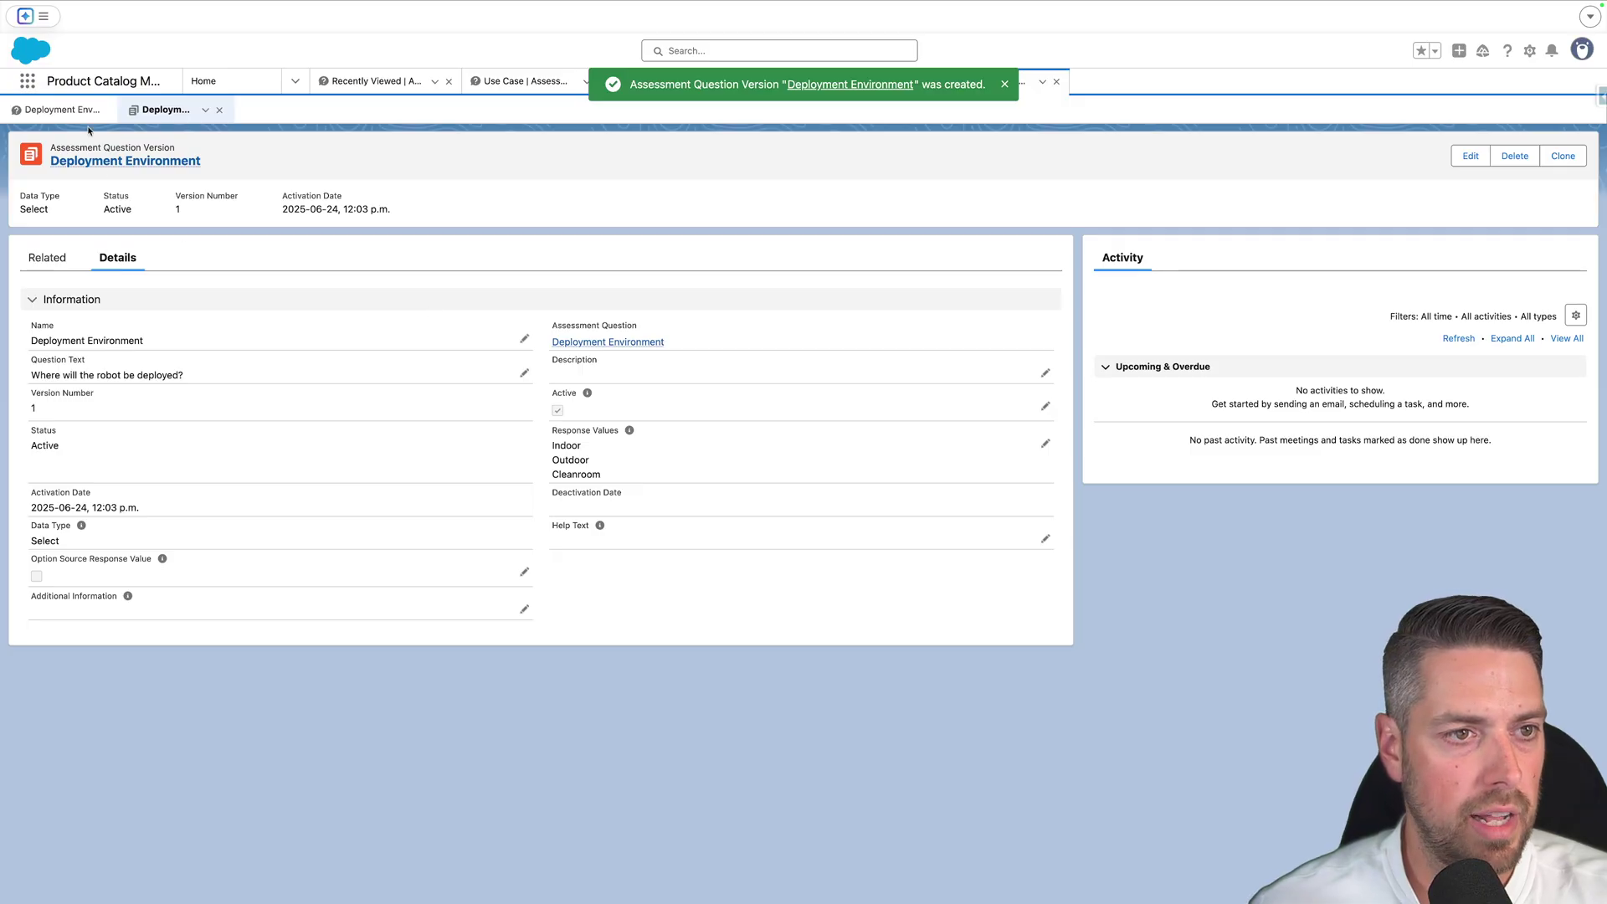
Start another assessment question from the guided product selection area and name it "Payload Capacity".
{"action": "left_click", "coordinate": [209, 80]}
{"action": "scroll", "coordinate": [167, 584], "scroll_direction": "down", "scroll_amount": 7}
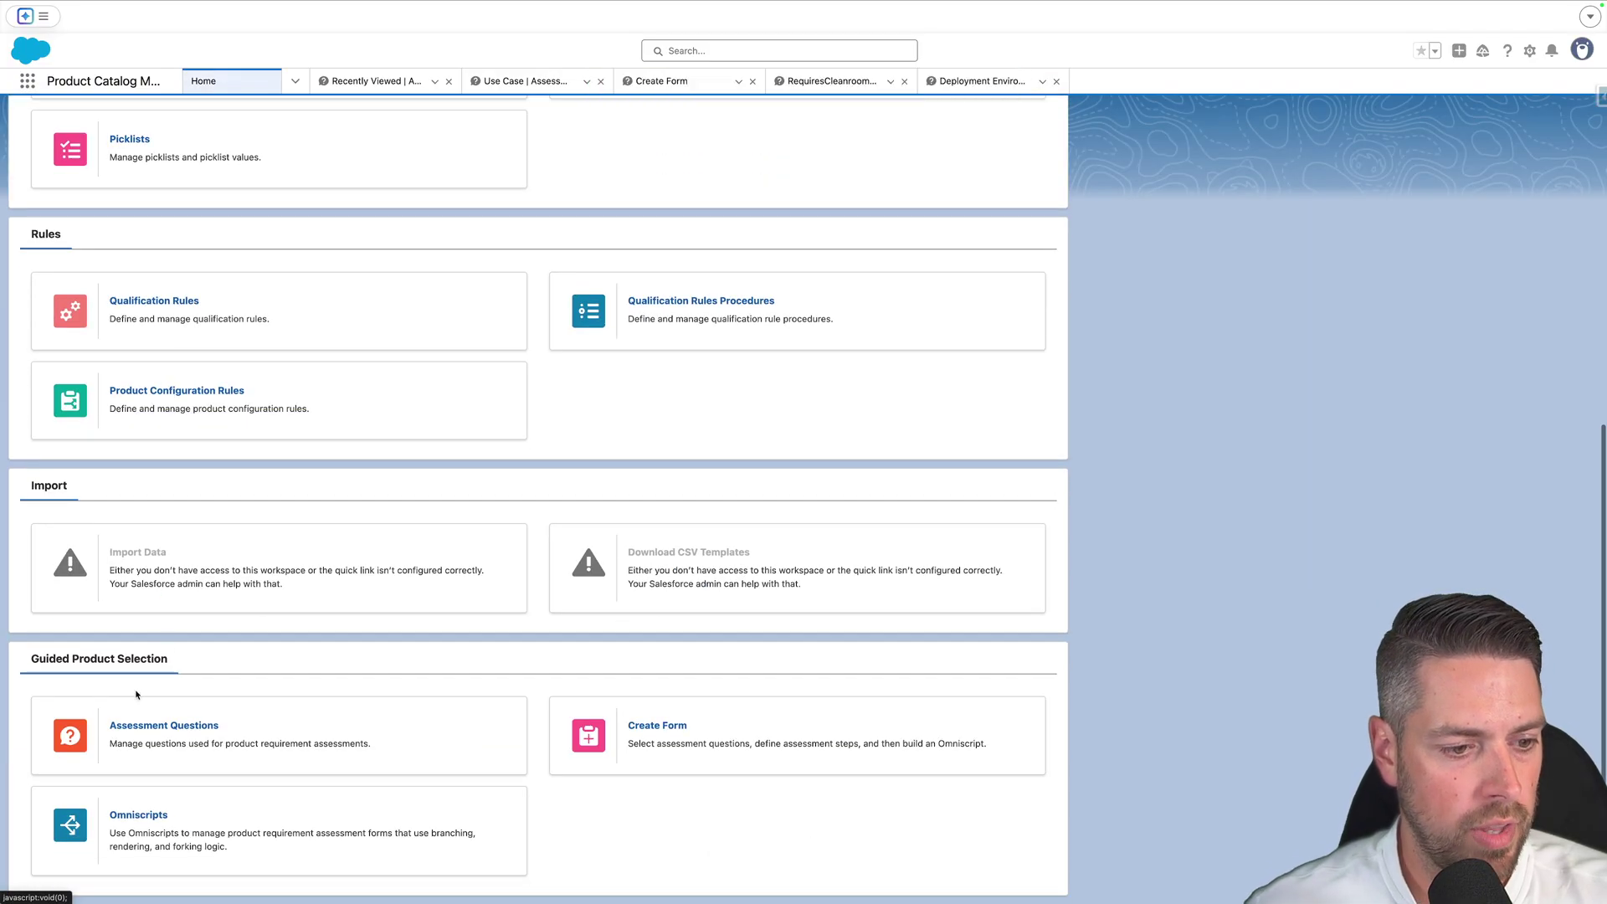
{"action": "left_click", "coordinate": [134, 727]}
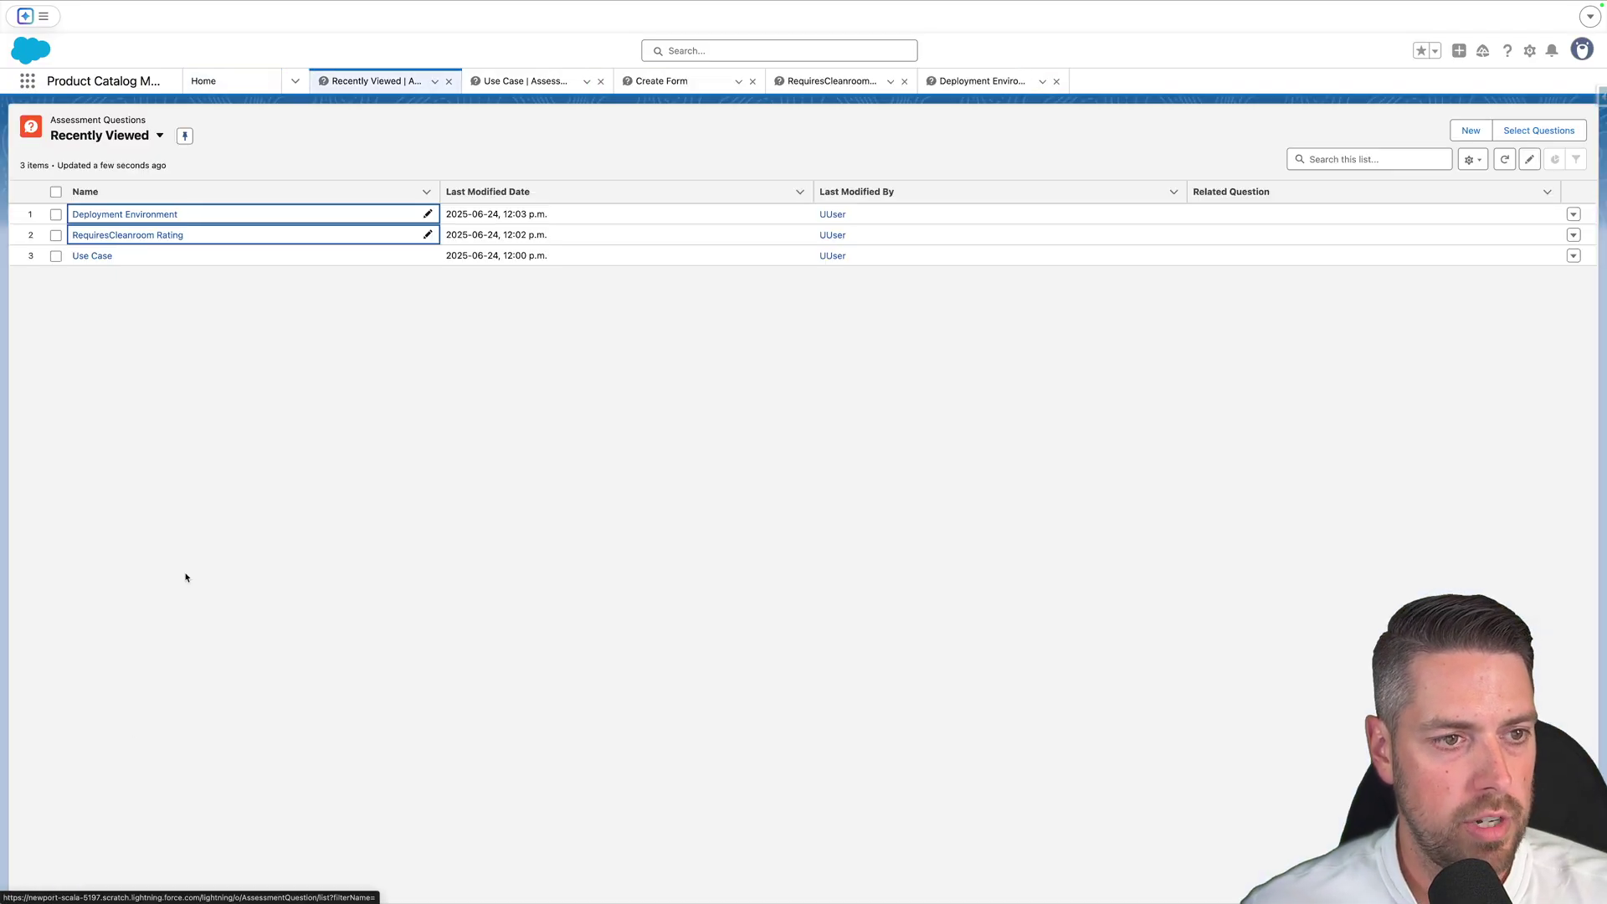
{"action": "left_click", "coordinate": [1471, 130]}
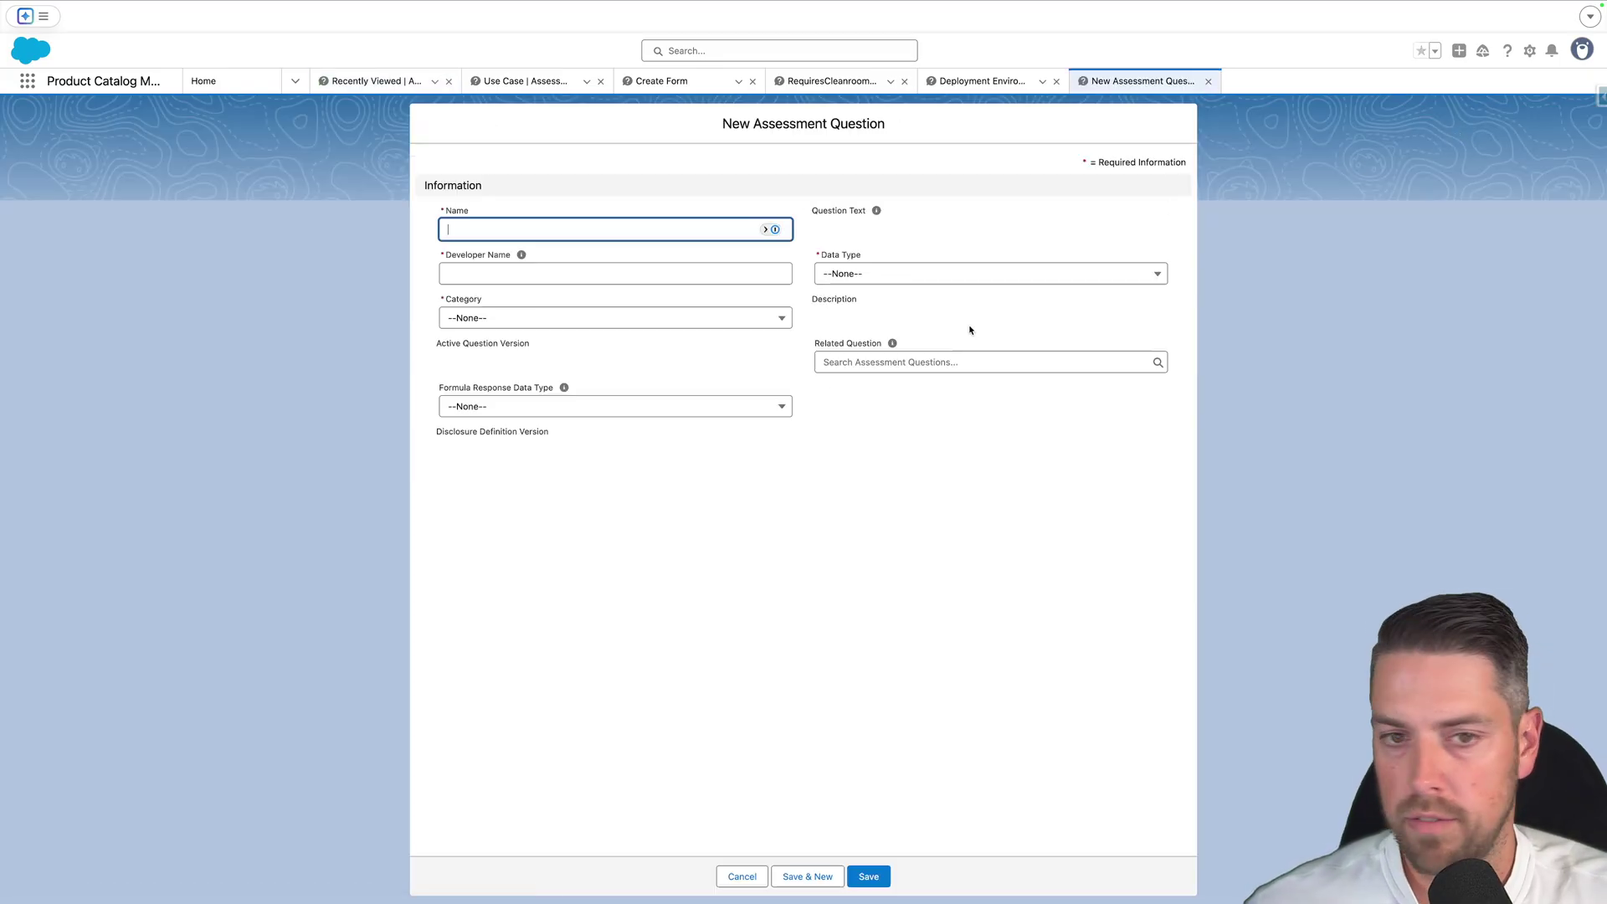
{"action": "type", "text": "Payload"}
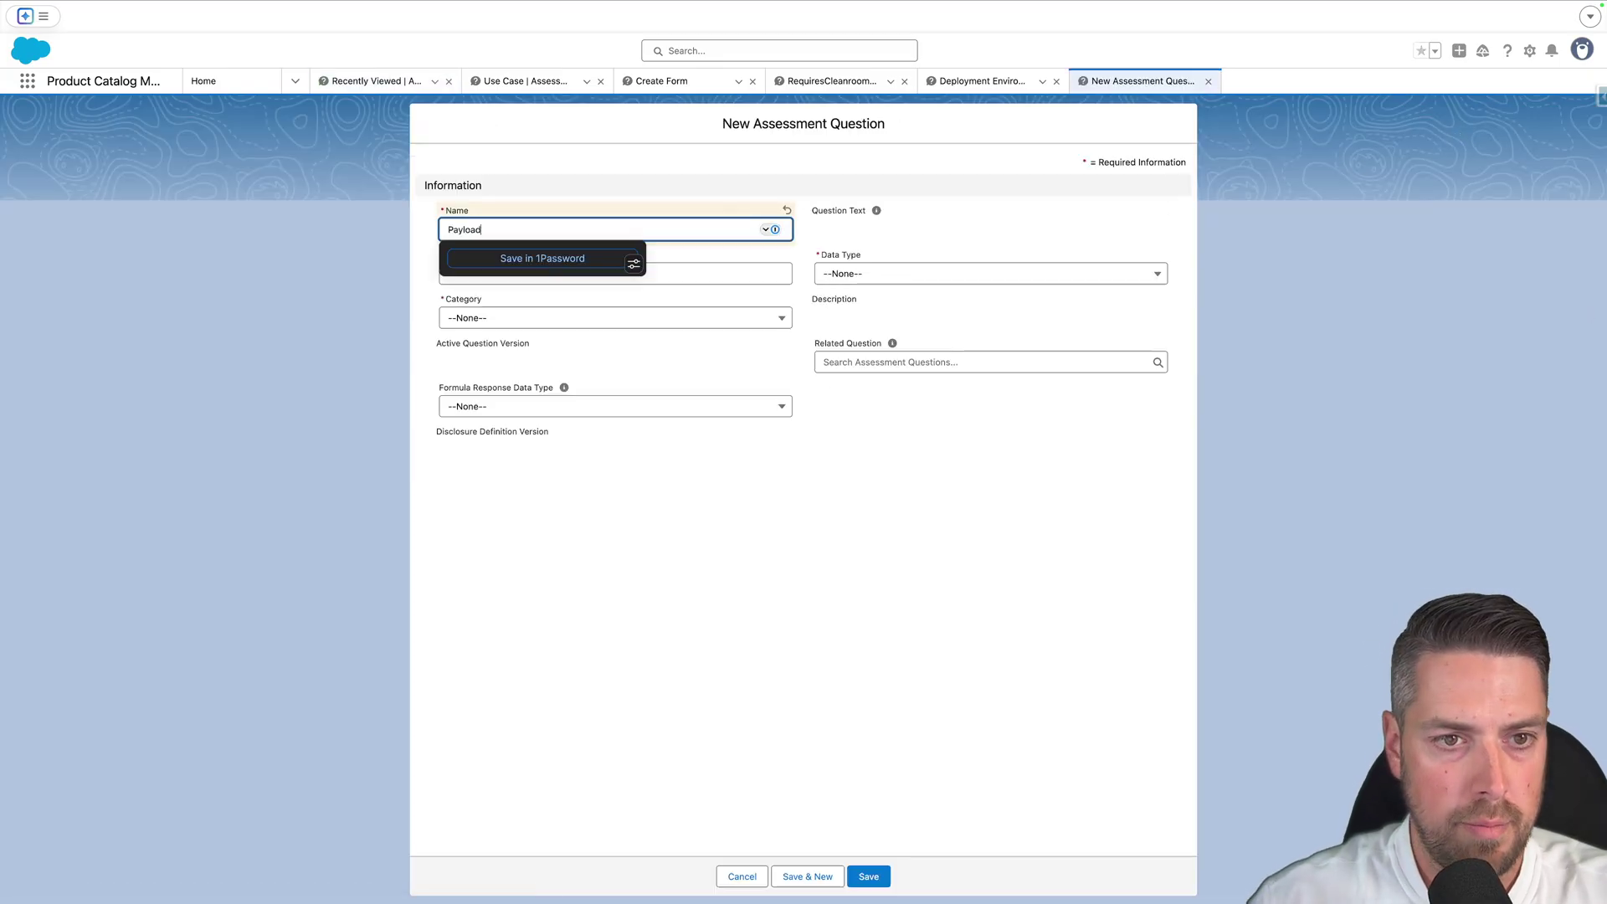
{"action": "type", "text": " Capatity"}
Set the payload question's developer name to "Payload_Capacity".
{"action": "left_click", "coordinate": [876, 210]}
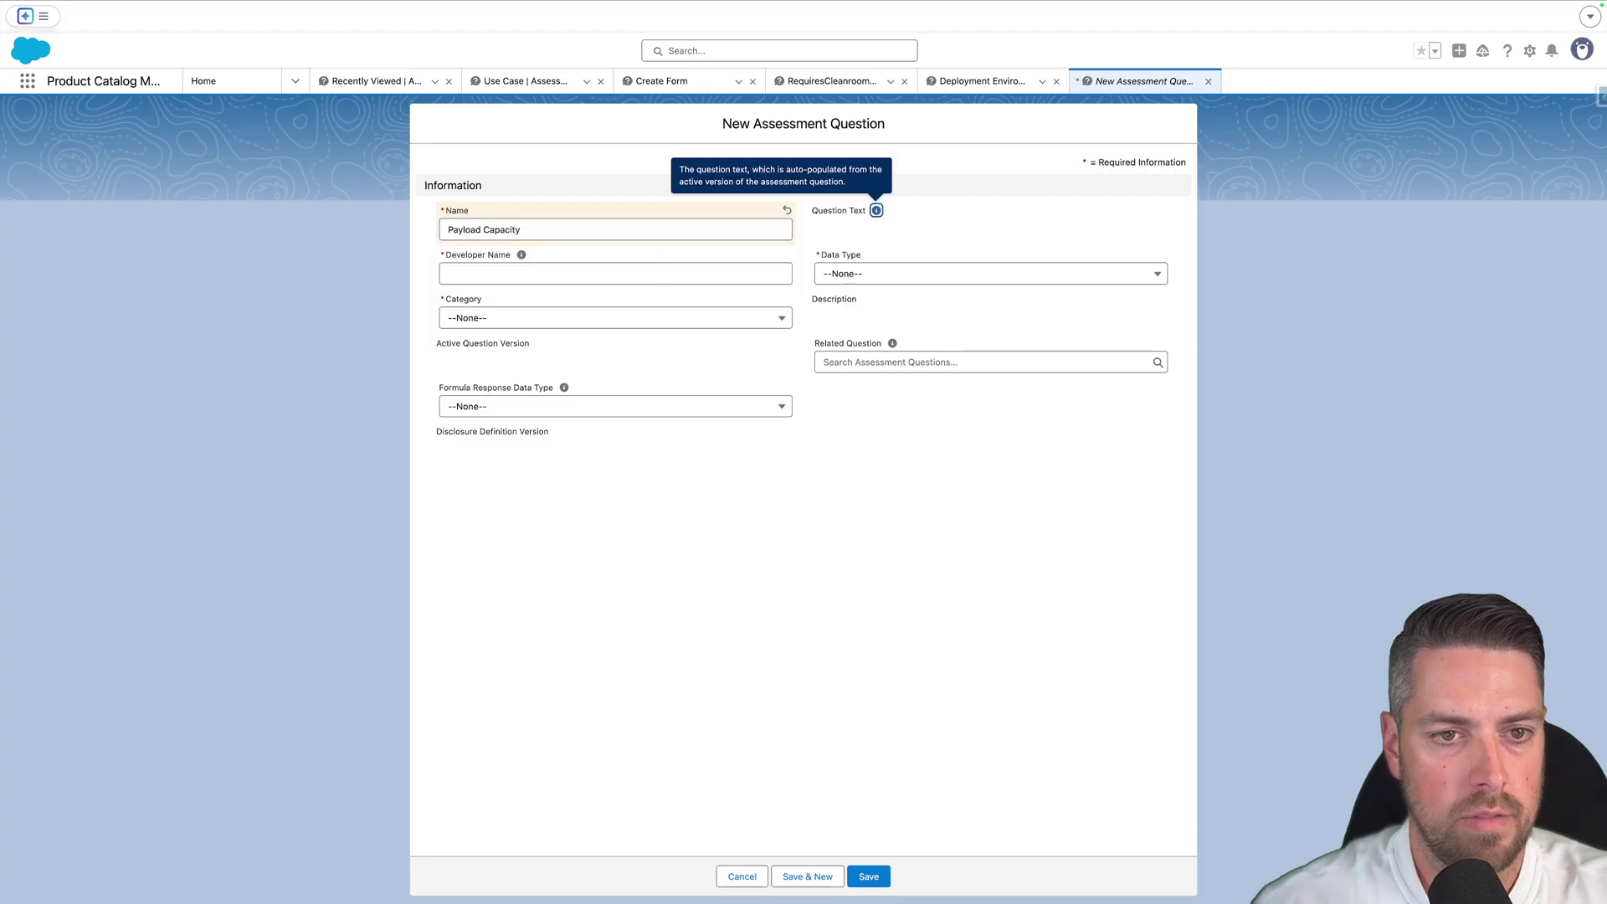
{"action": "key", "text": "shift+Tab"}
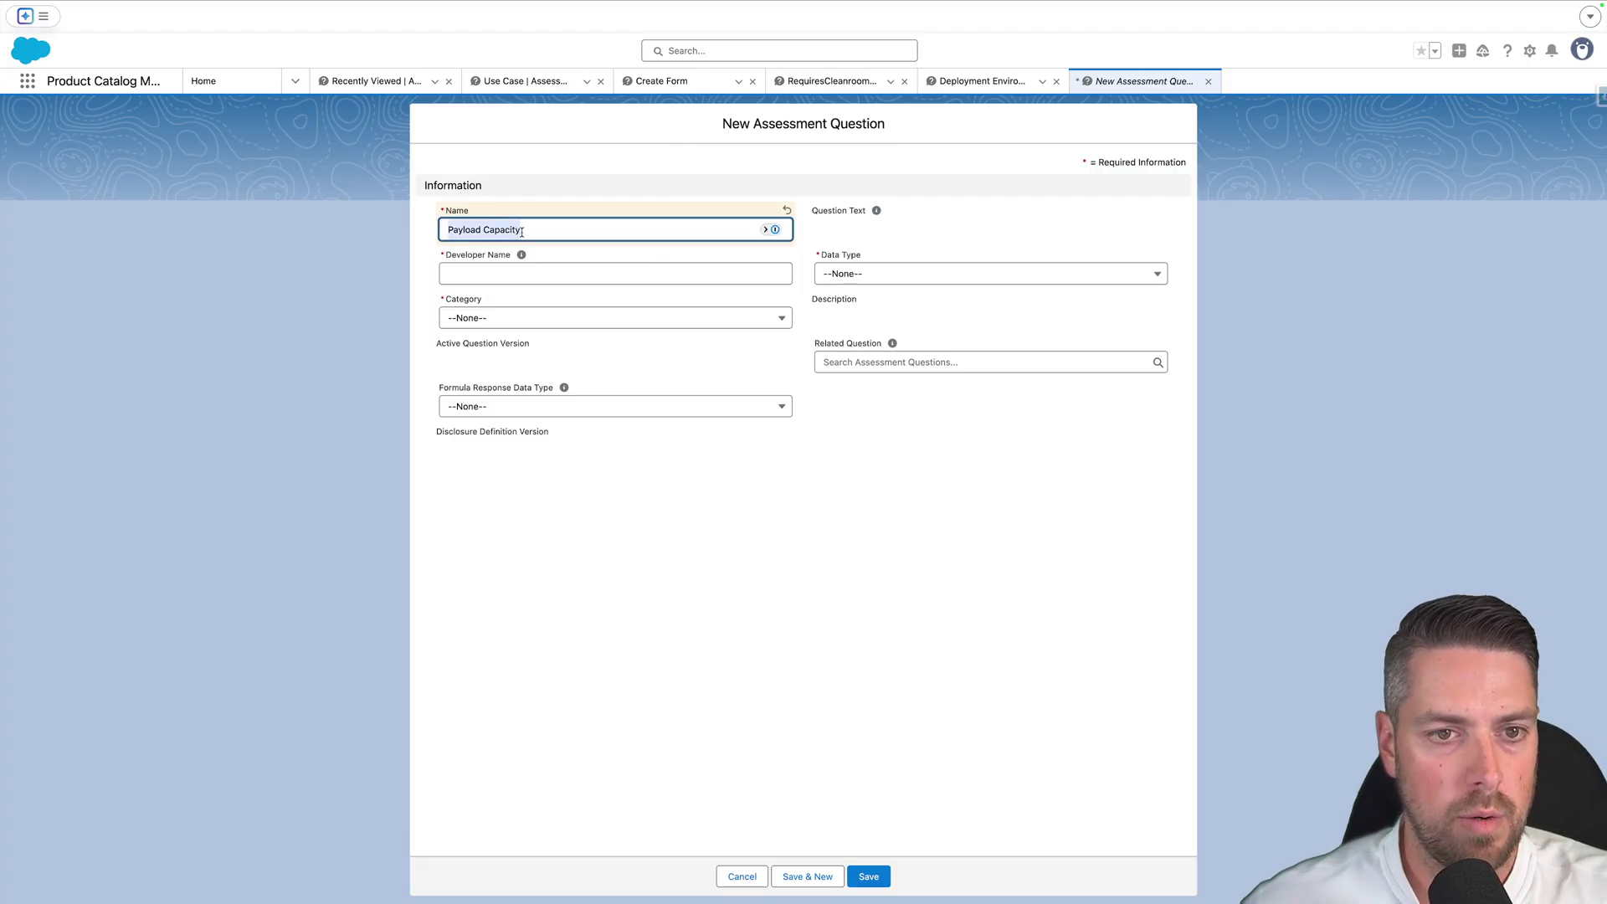
{"action": "left_click", "coordinate": [484, 276]}
{"action": "key", "text": "BackSpace"}
{"action": "type", "text": "_Capacity"}
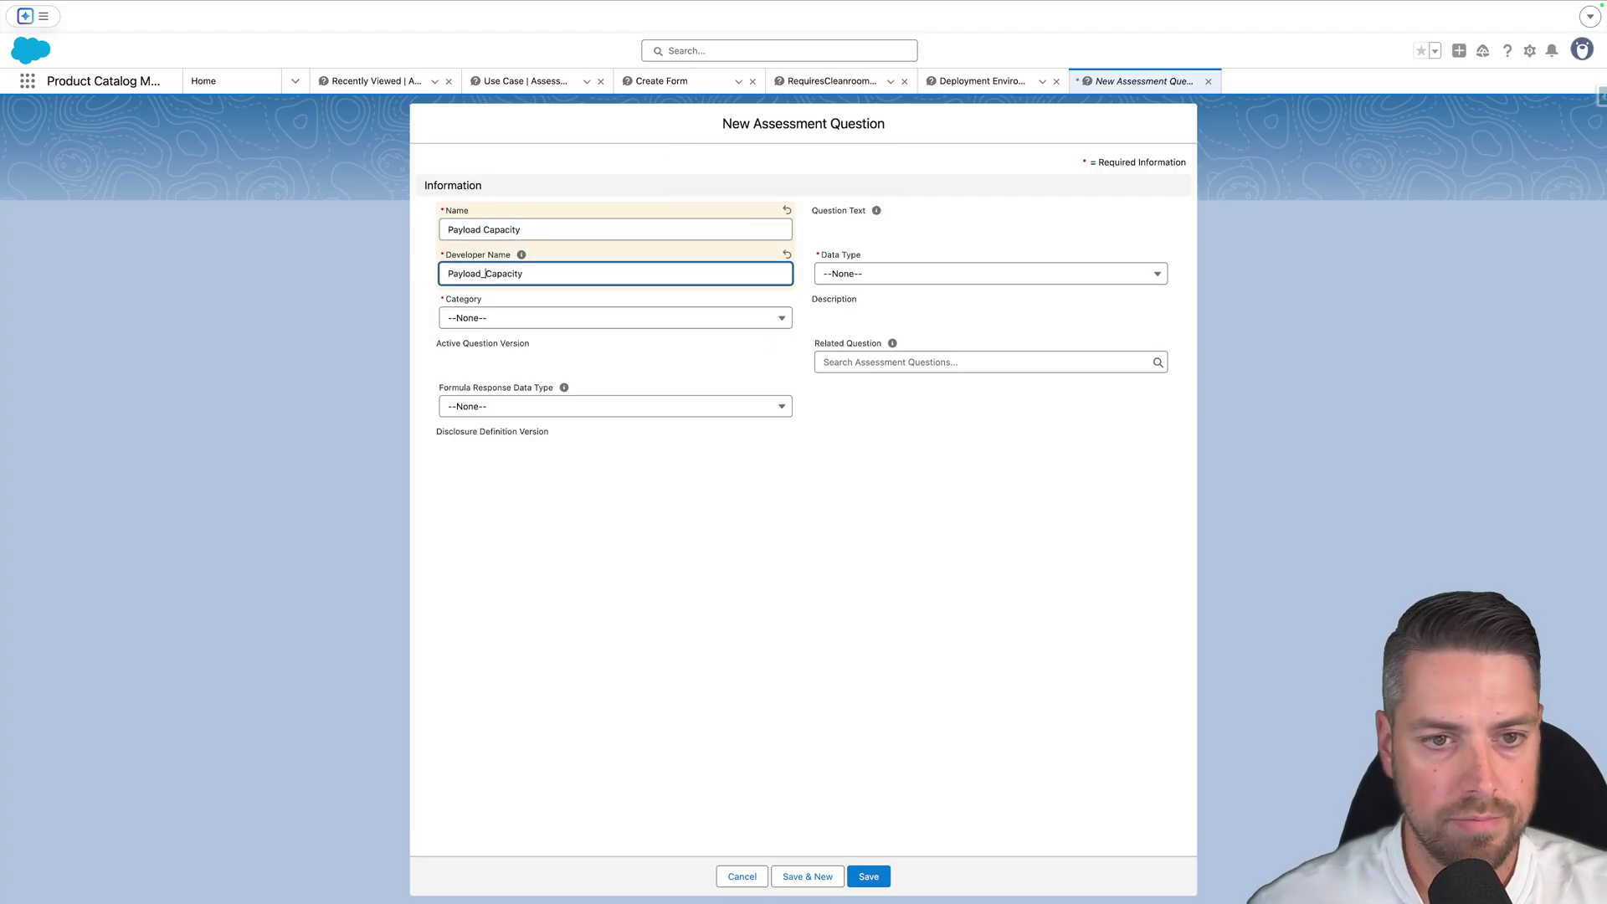
Set the payload question's data type to Integer.
{"action": "left_click", "coordinate": [899, 241]}
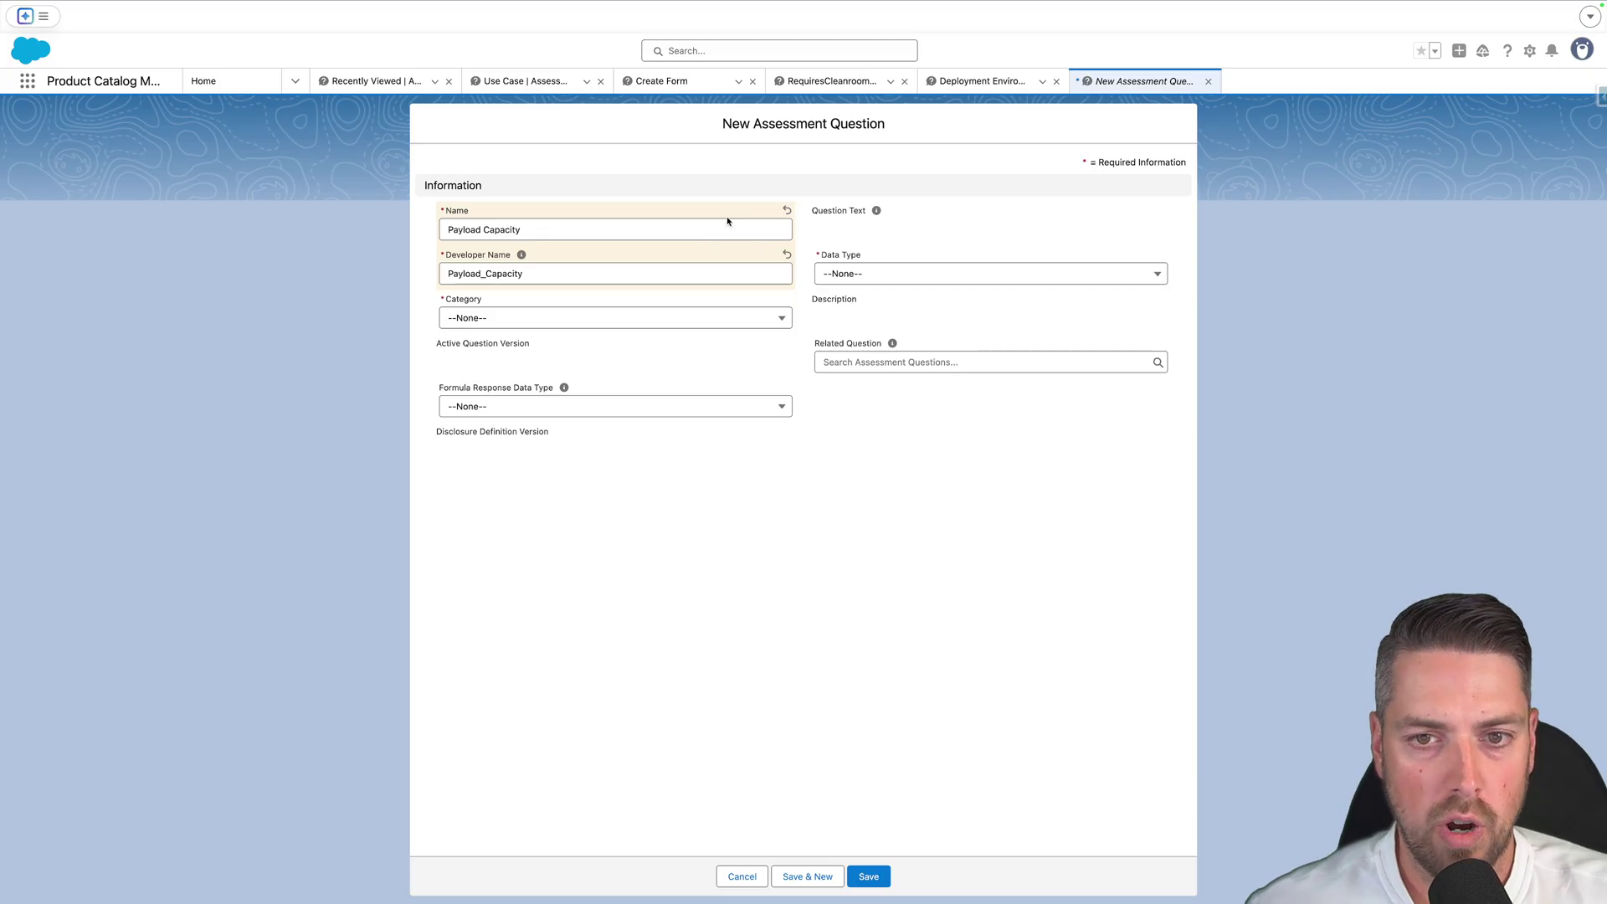
{"action": "left_click", "coordinate": [867, 278]}
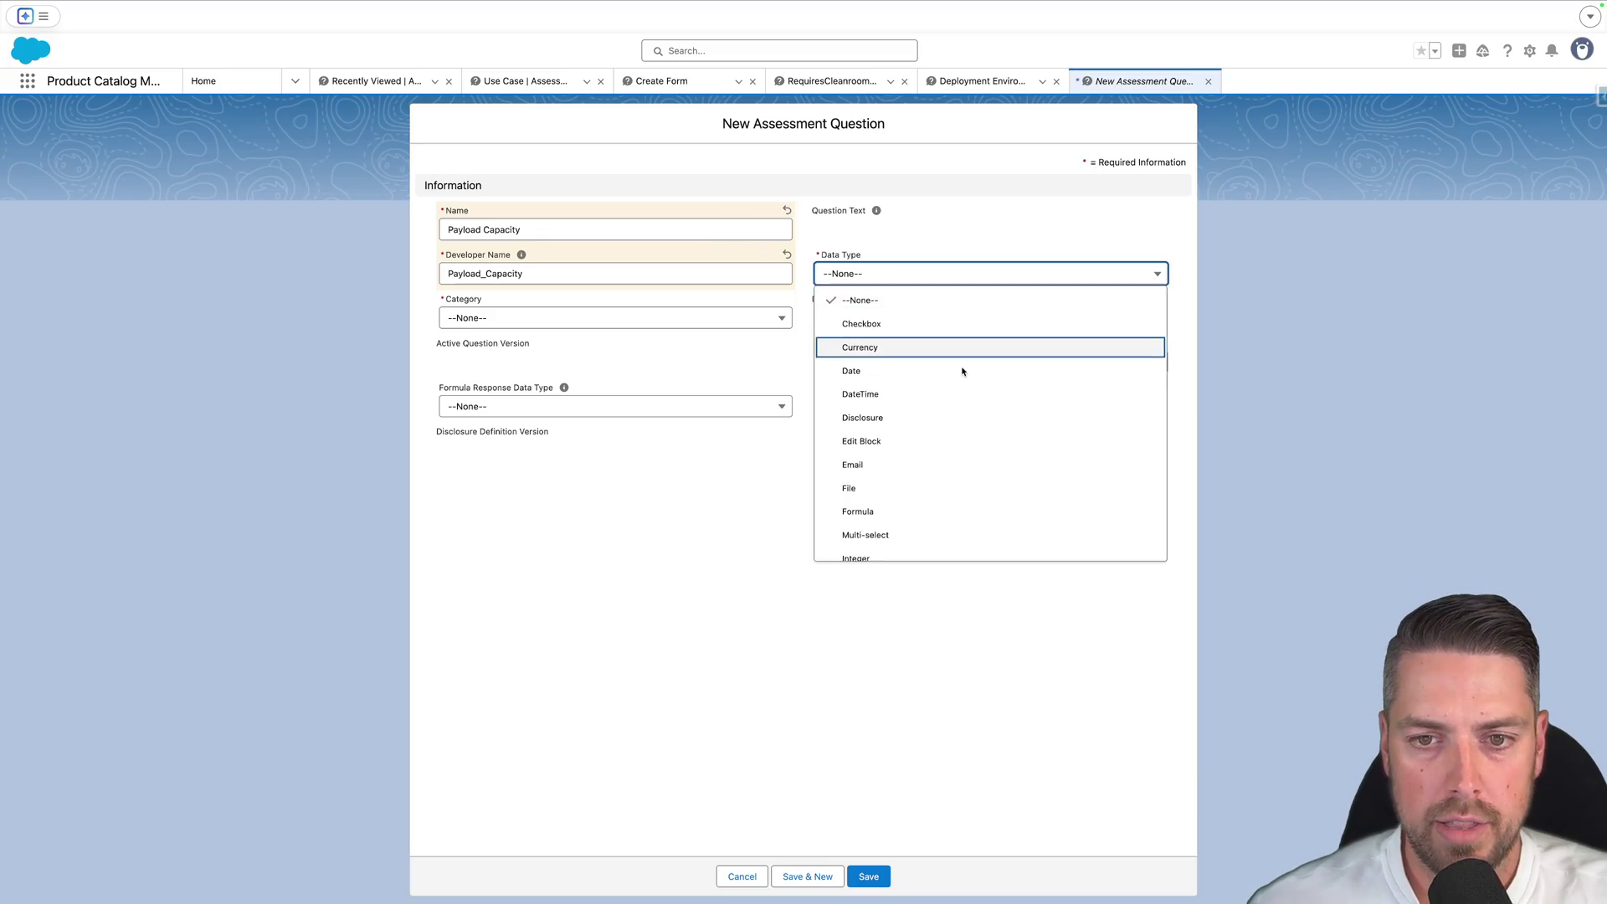
{"action": "left_click", "coordinate": [869, 557]}
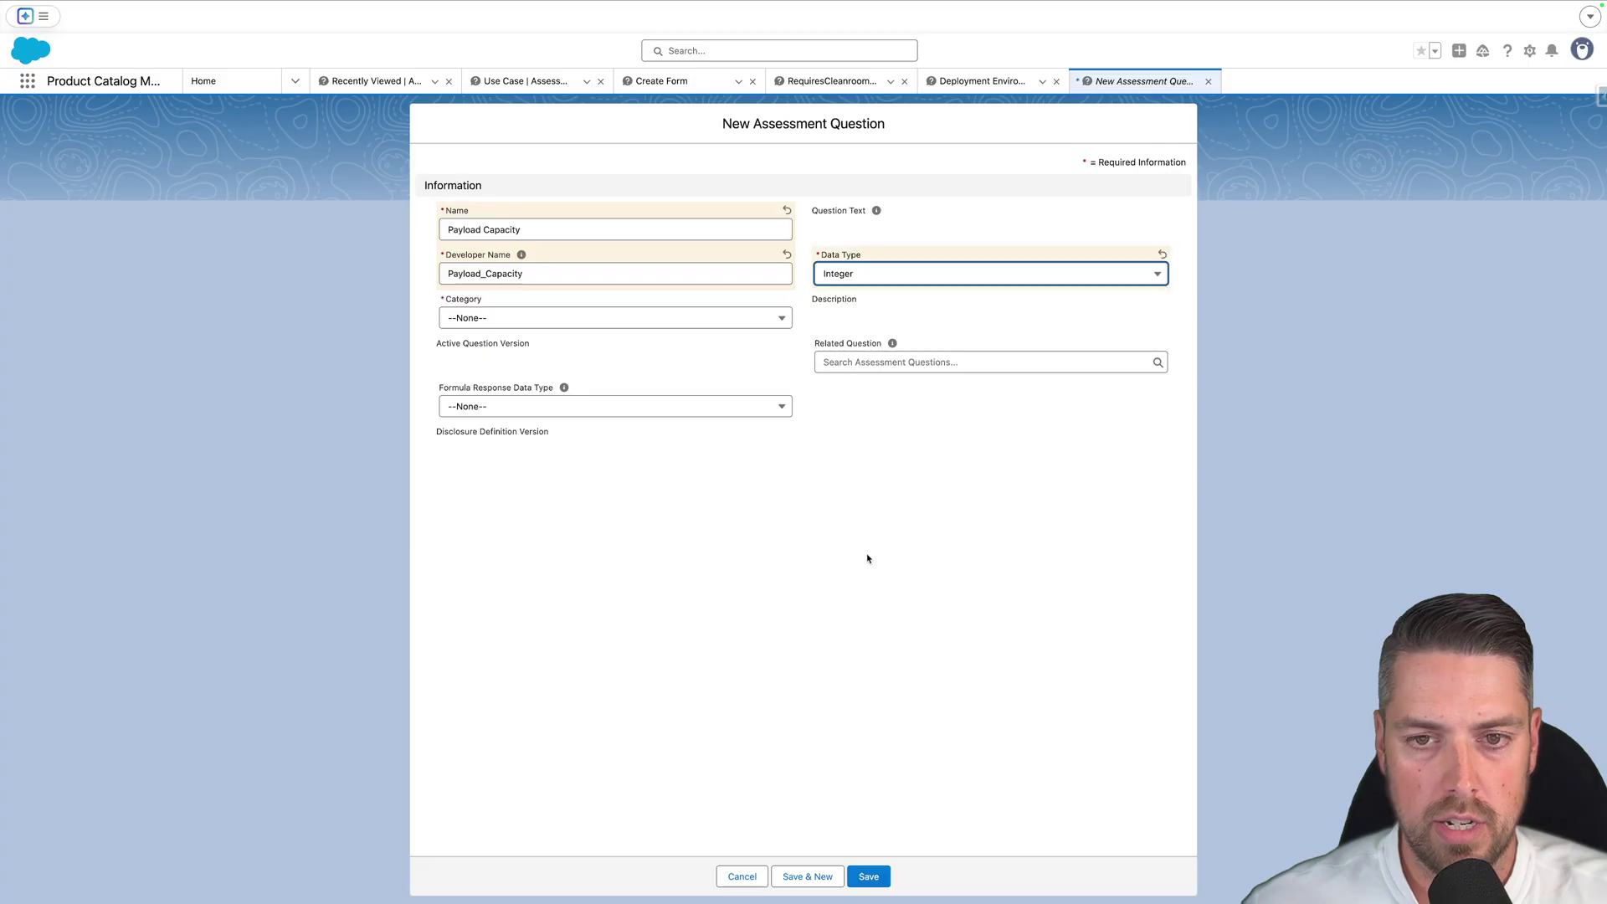
Set the payload question's category to Robots and its related question to Use Case, and save the question.
{"action": "left_click", "coordinate": [537, 323]}
{"action": "left_click", "coordinate": [503, 419]}
{"action": "left_click", "coordinate": [529, 368]}
{"action": "left_click", "coordinate": [876, 365]}
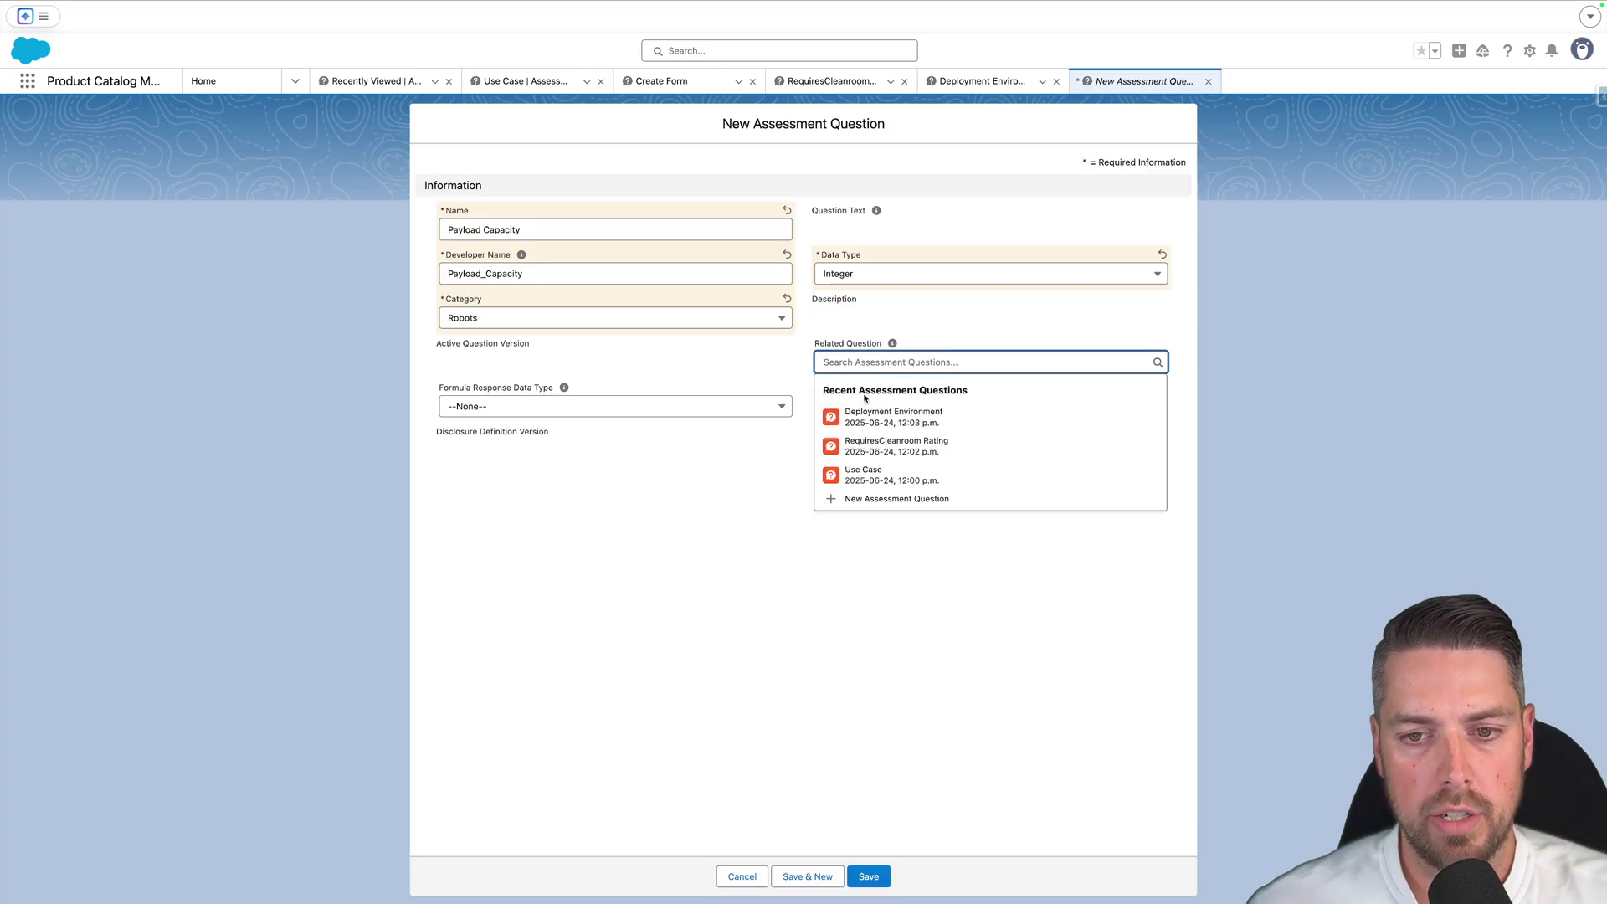
{"action": "left_click", "coordinate": [886, 483]}
{"action": "left_click", "coordinate": [864, 493]}
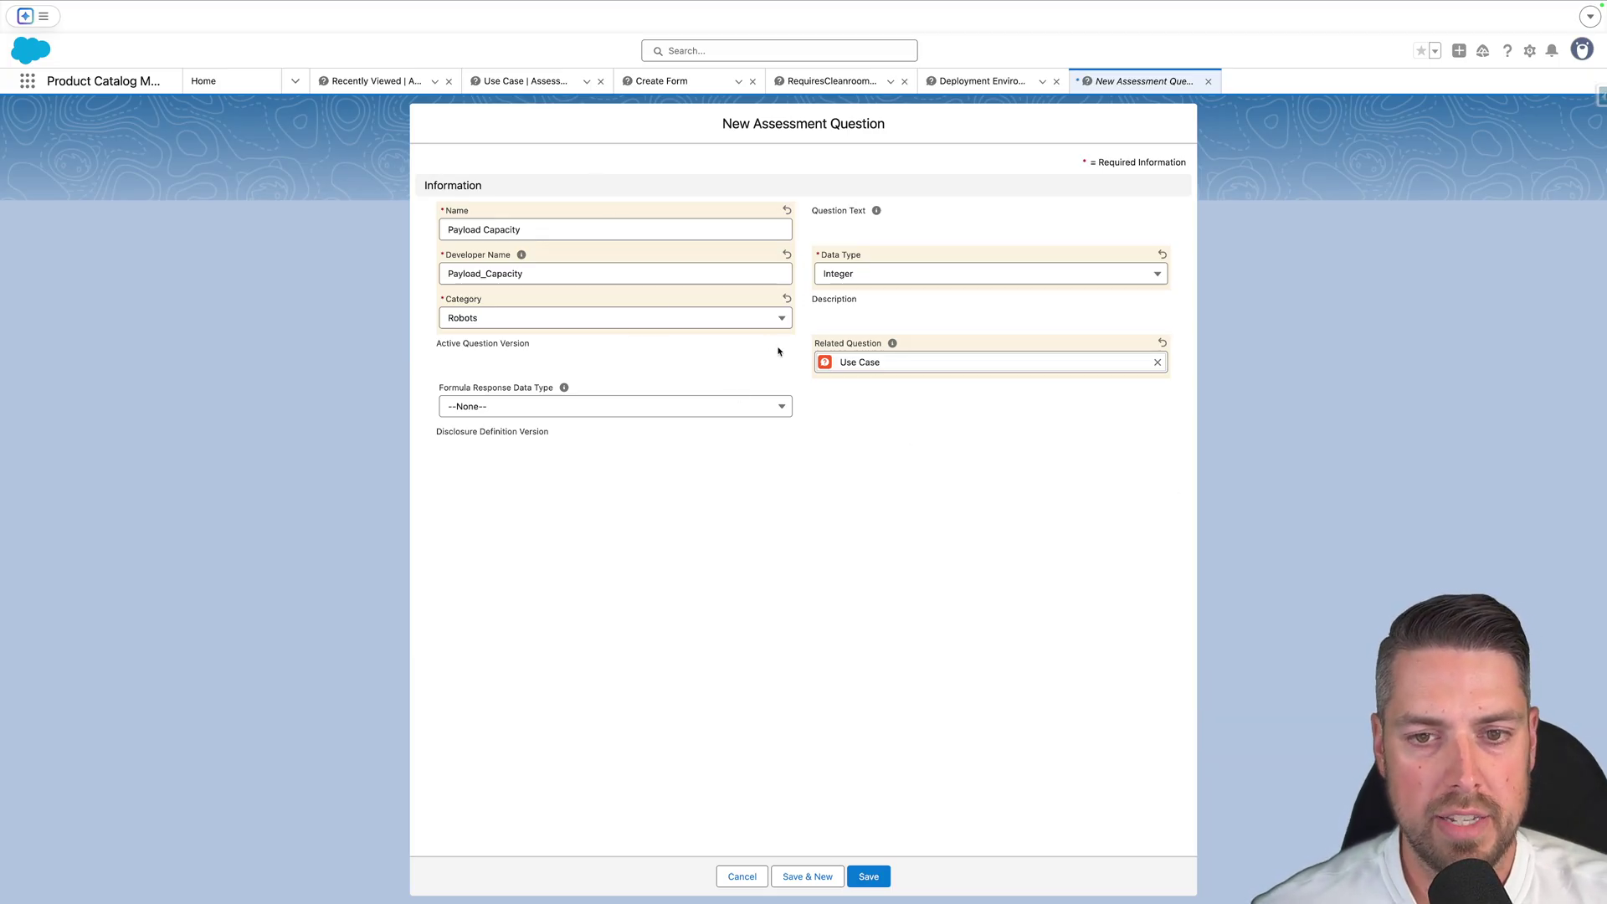
{"action": "left_click", "coordinate": [869, 876]}
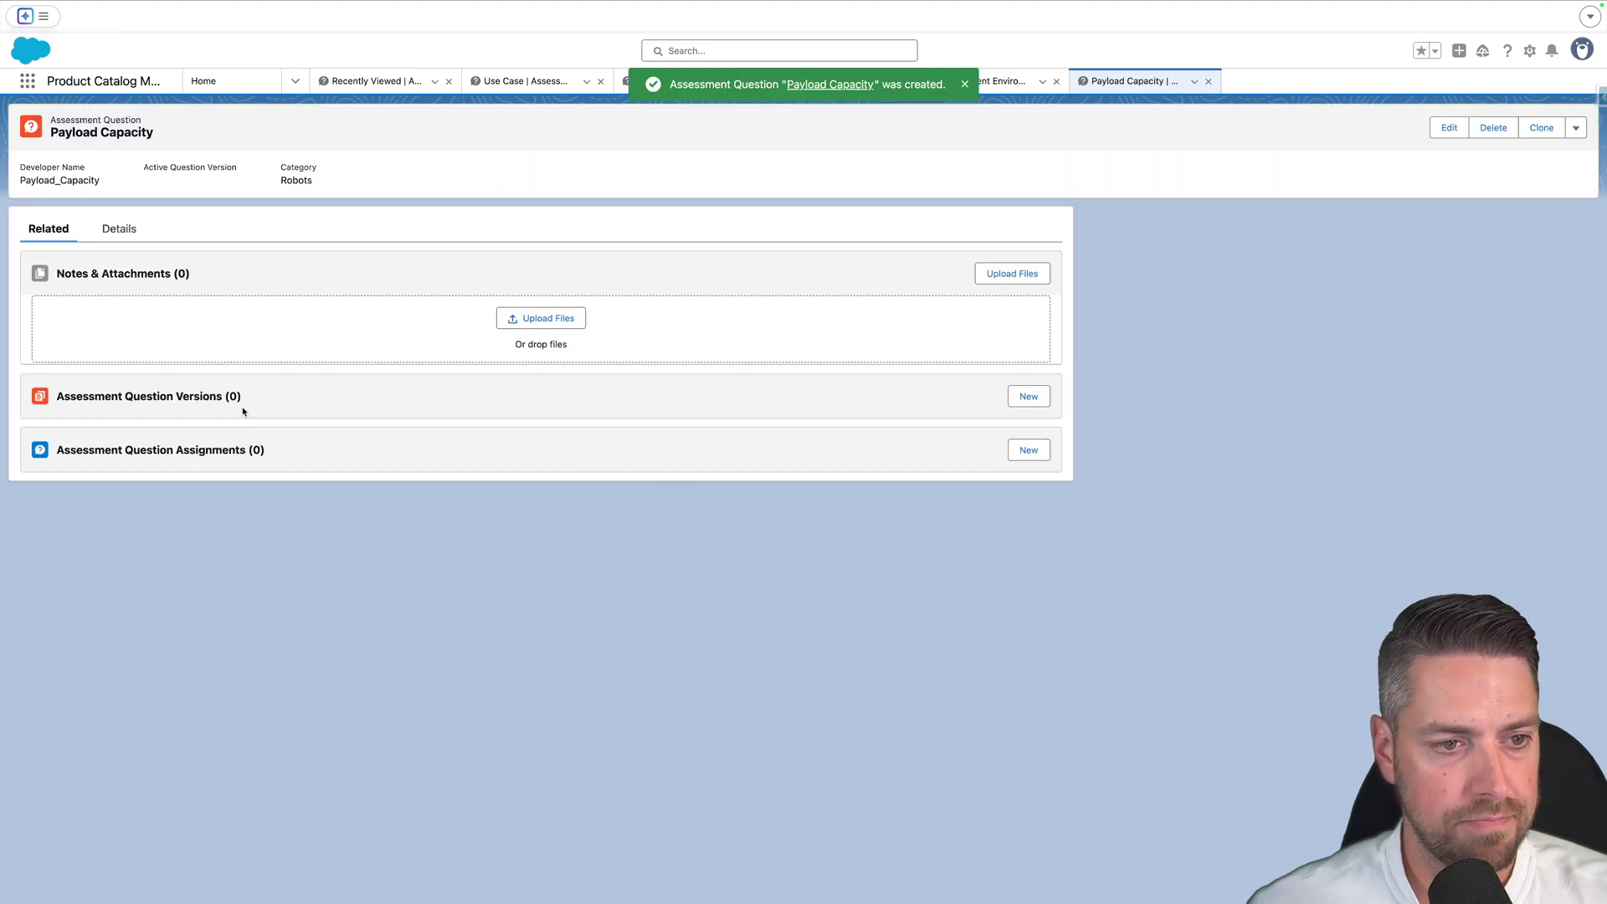
Create an active question version named "Payload Capacity" with the question text "What is the typical payload for this robot?" and save it.
{"action": "left_click", "coordinate": [1025, 398]}
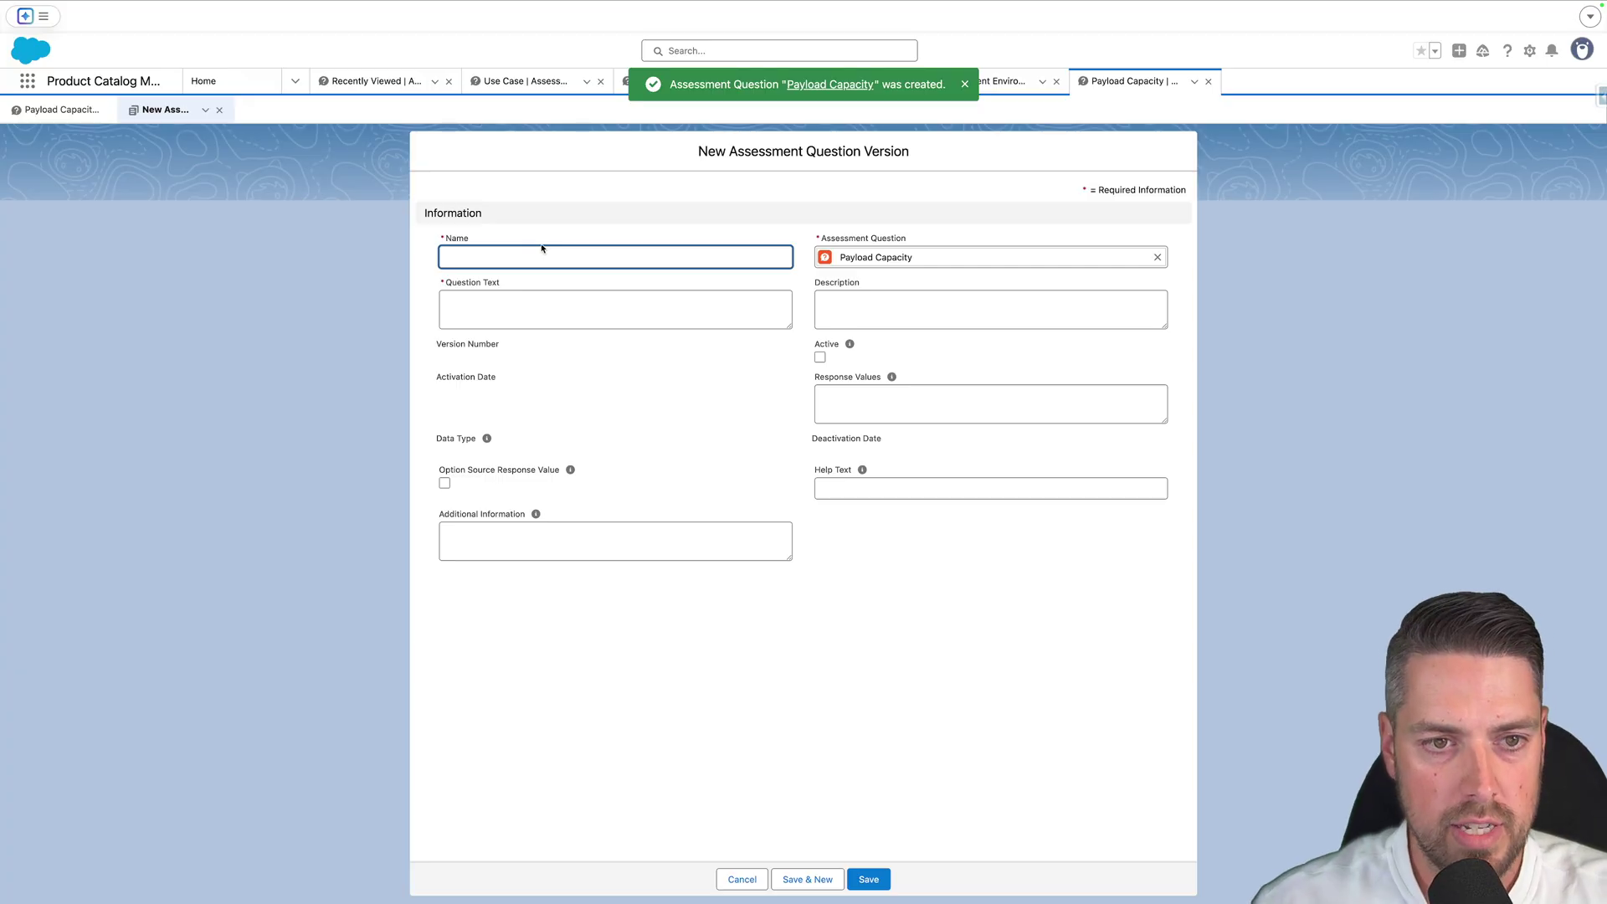
{"action": "type", "text": "Payload Capacity"}
{"action": "key", "text": "Tab"}
{"action": "key", "text": "Tab"}
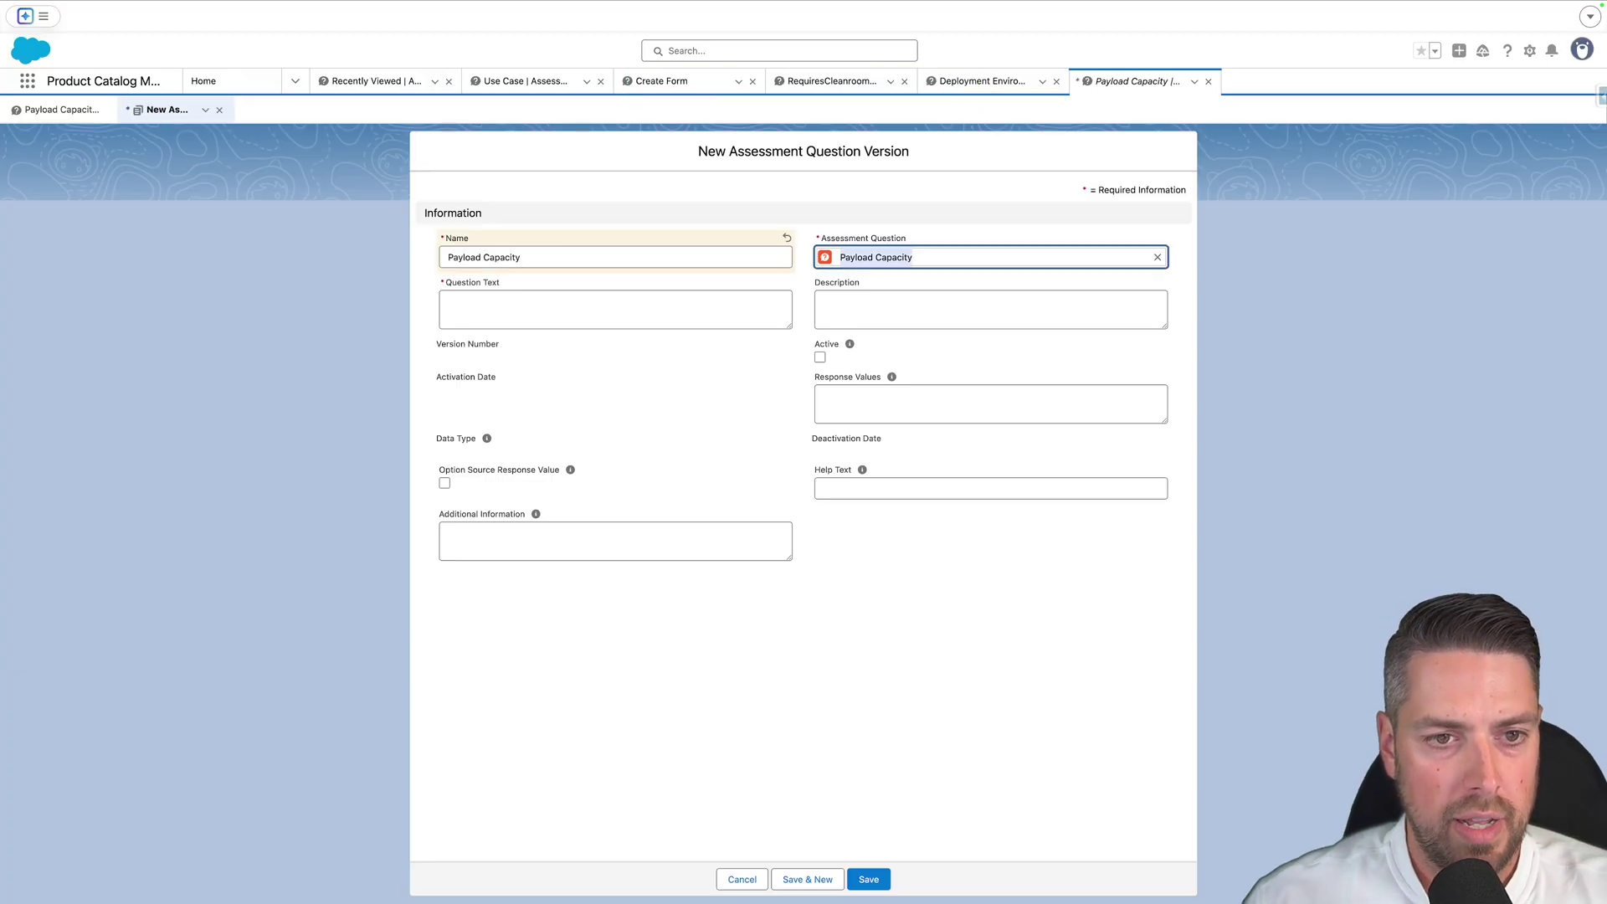
{"action": "left_click", "coordinate": [505, 324]}
{"action": "type", "text": "What "}
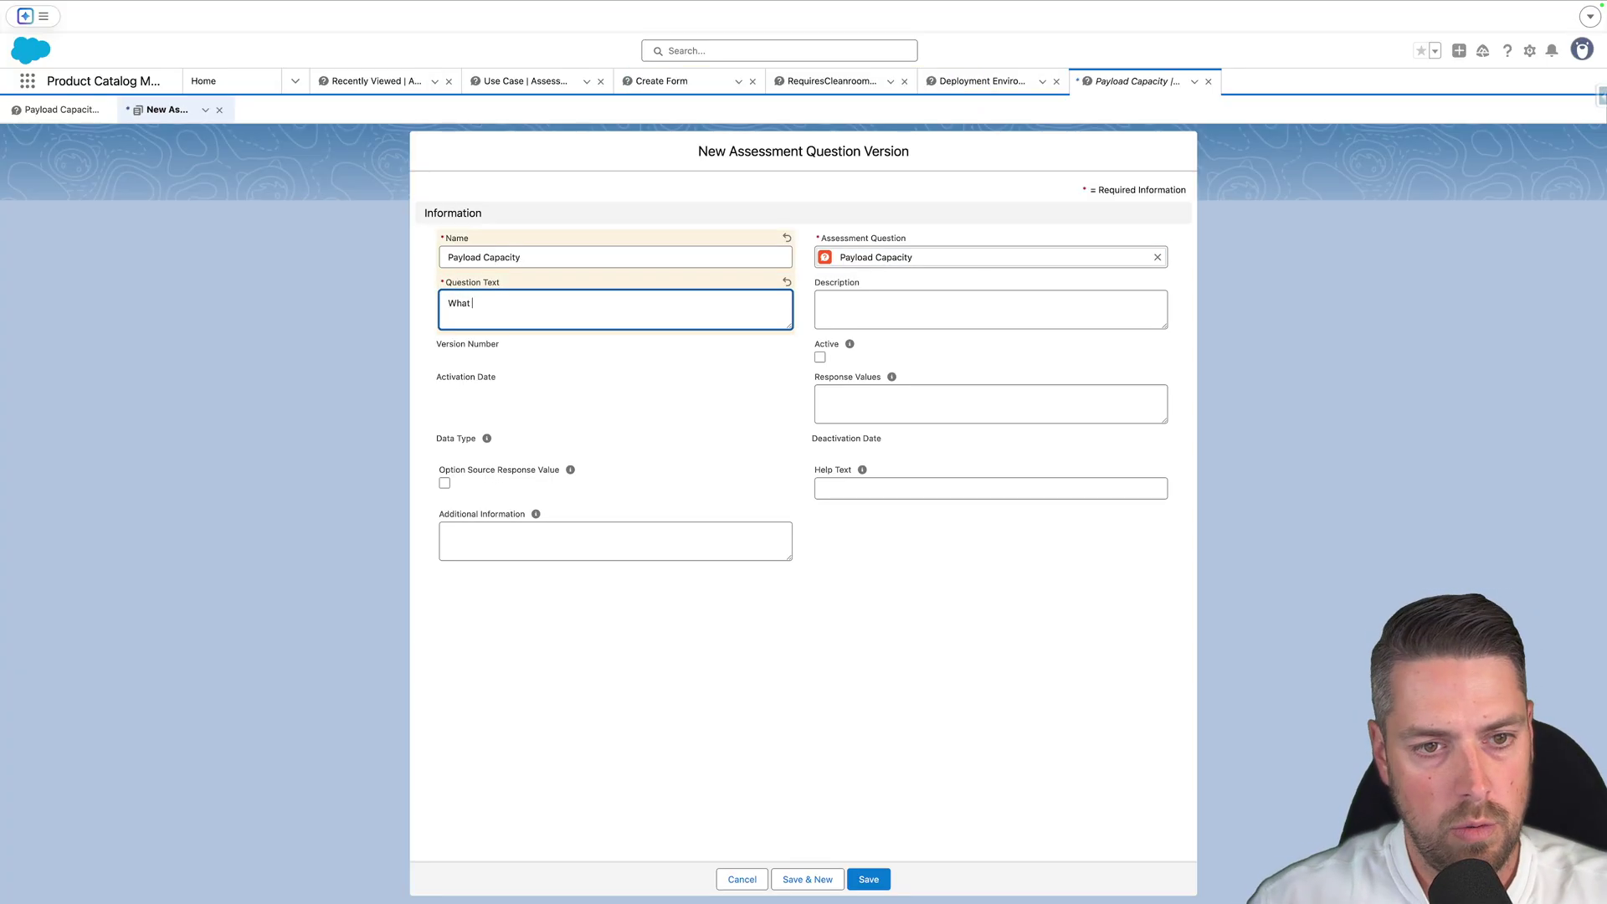
{"action": "type", "text": "is the typical pau"}
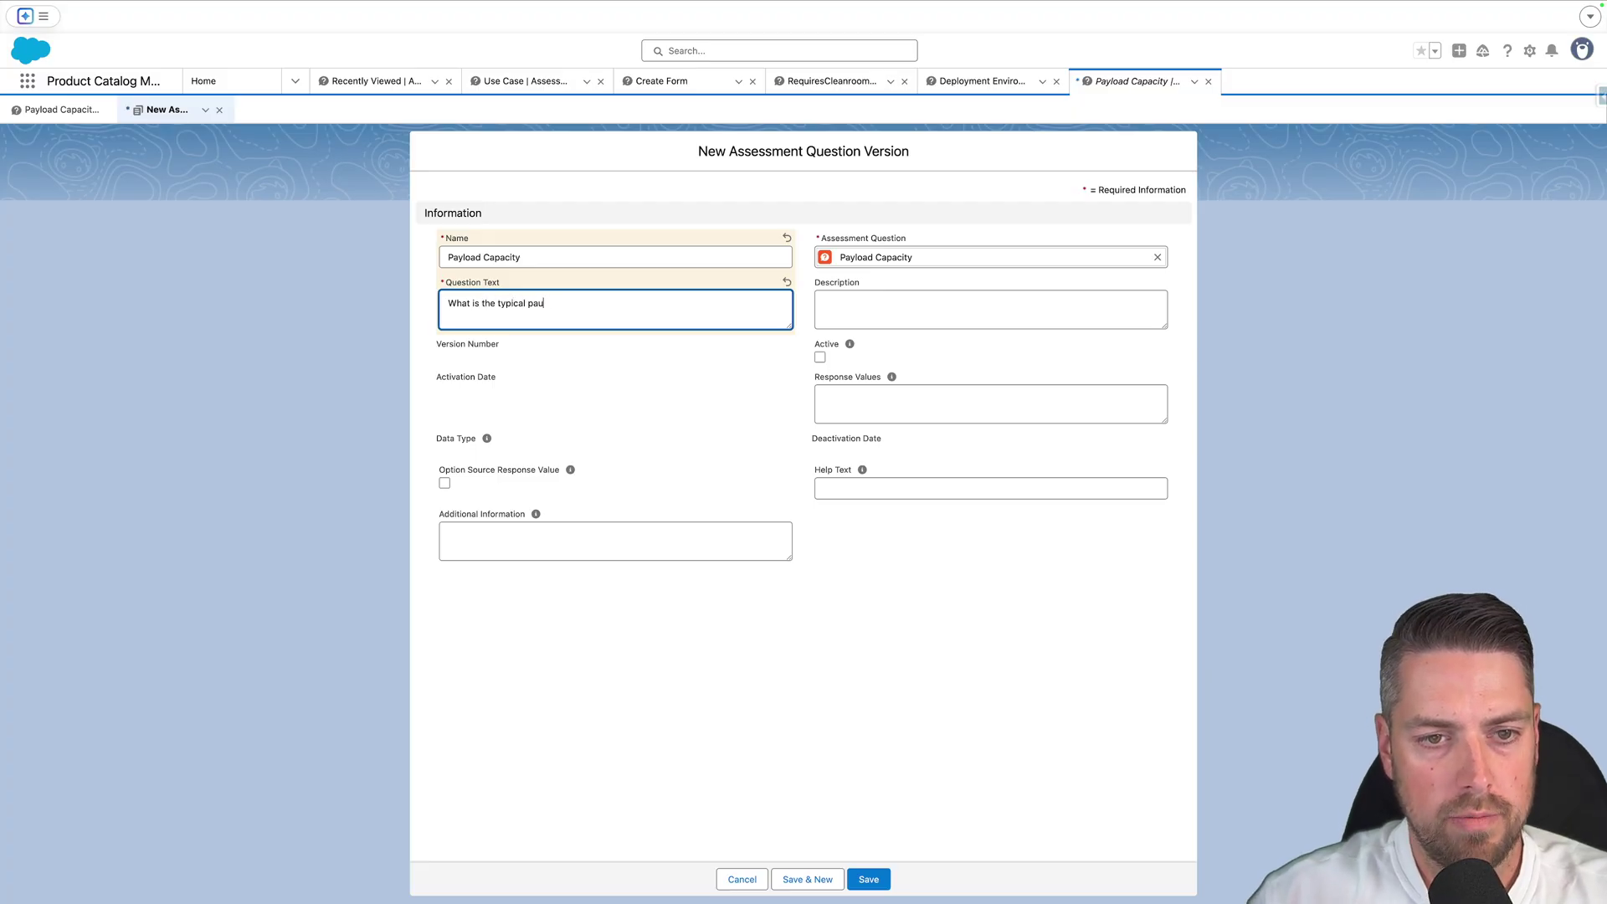
{"action": "key", "text": "BackSpace"}
{"action": "type", "text": "yload for this robot?"}
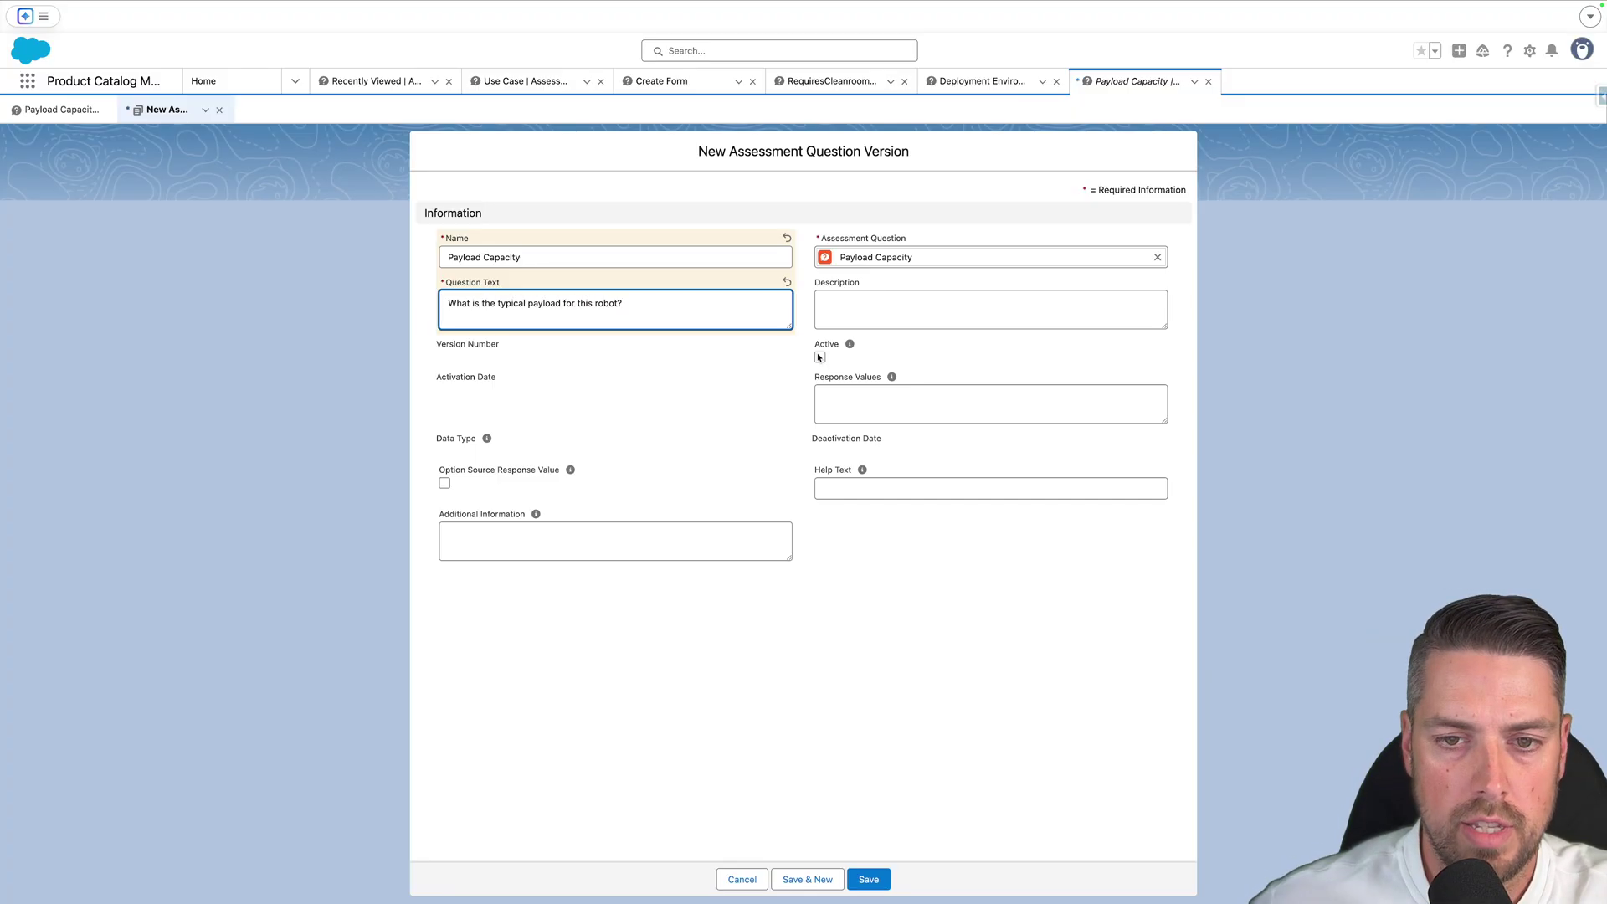
{"action": "left_click", "coordinate": [819, 358]}
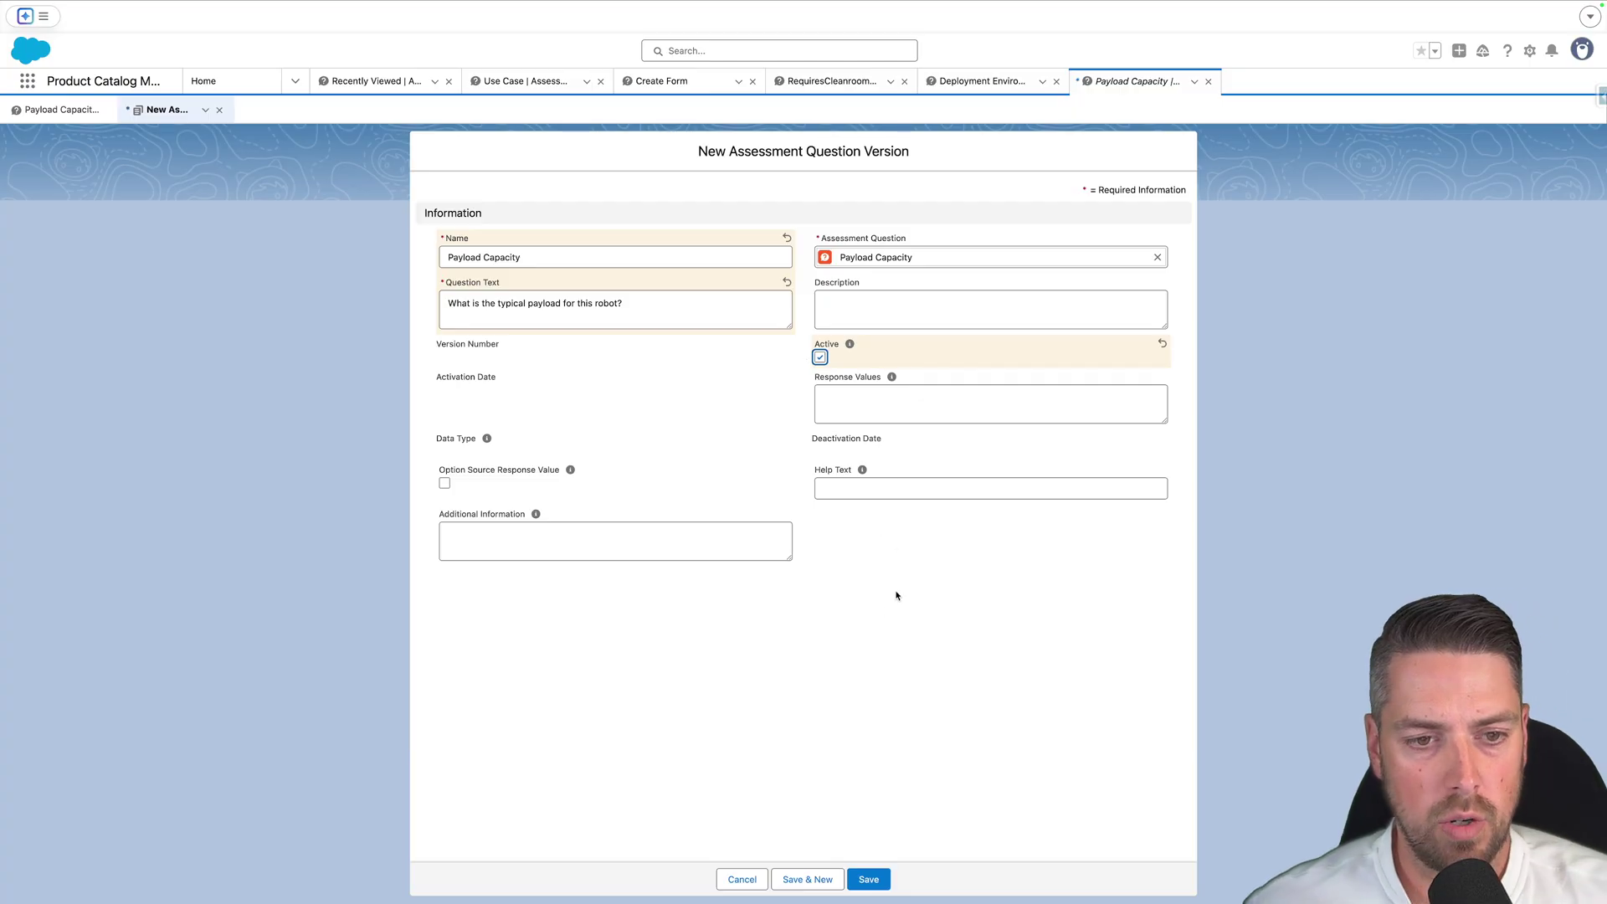
{"action": "left_click", "coordinate": [868, 879]}
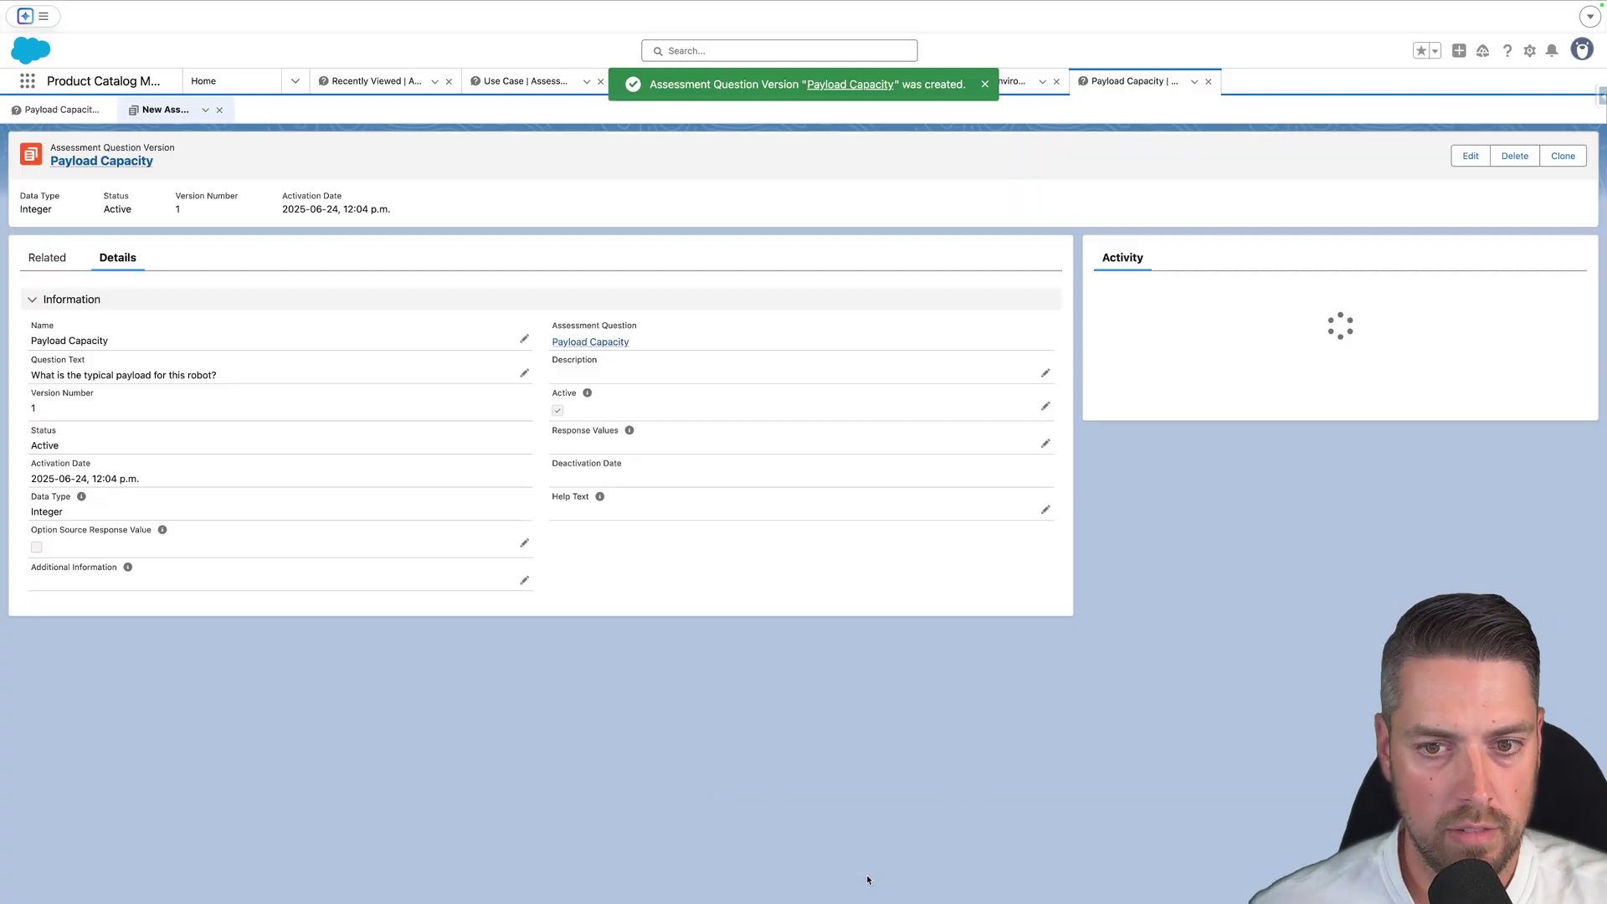
Start a new form from the guided product selection area with the usage type Guided Product Selection.
{"action": "left_click", "coordinate": [218, 82]}
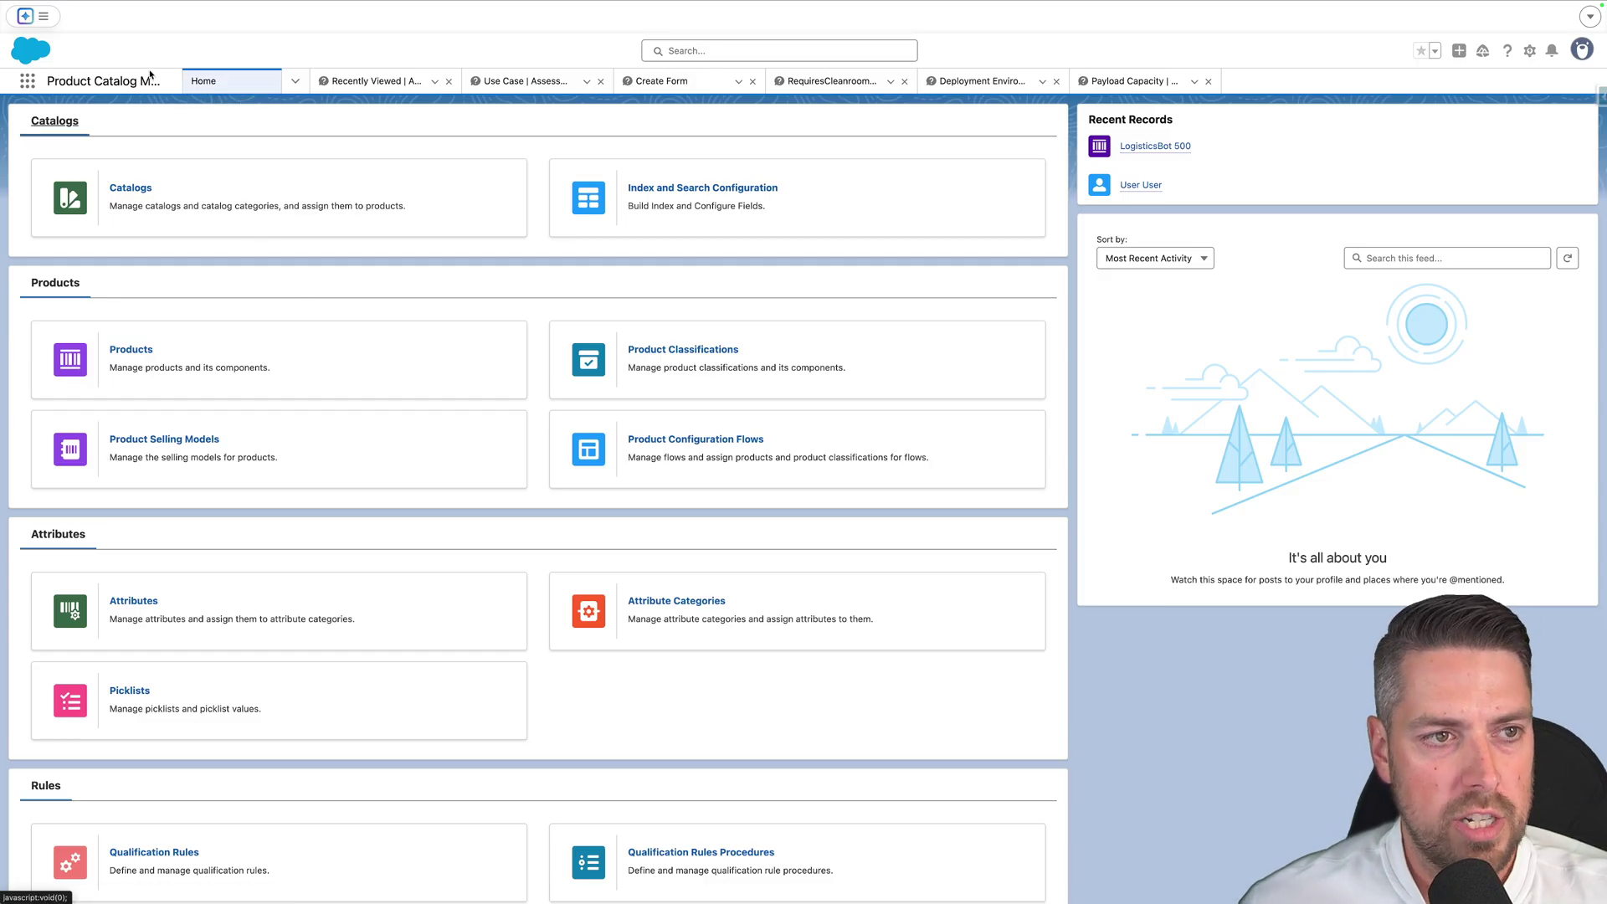
{"action": "scroll", "coordinate": [737, 827], "scroll_direction": "down", "scroll_amount": 7}
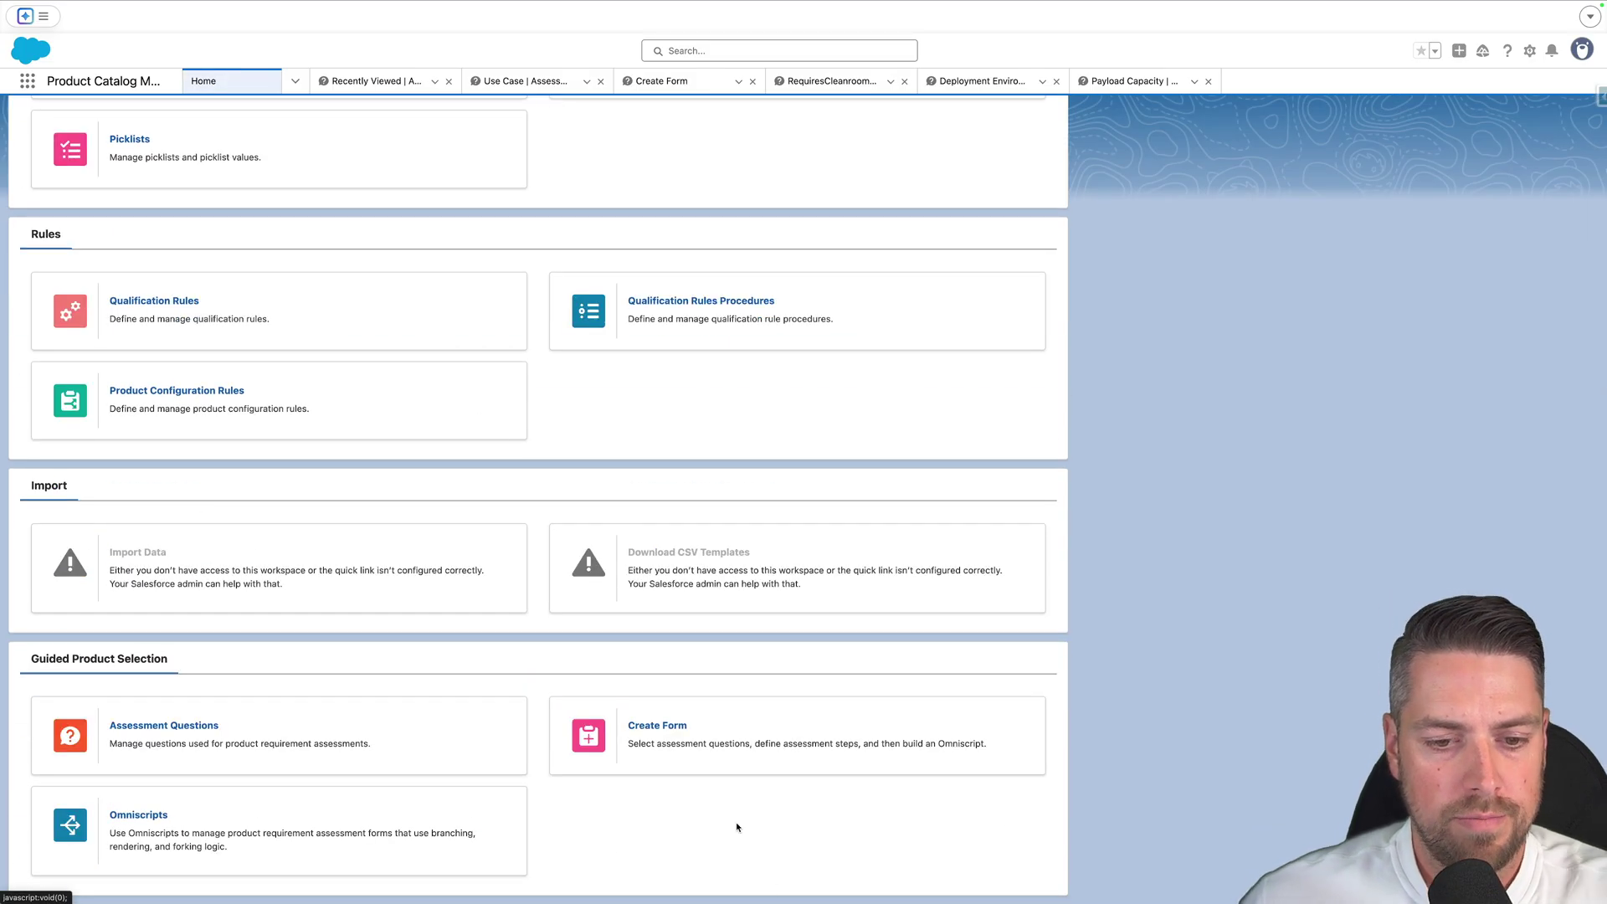
{"action": "left_click", "coordinate": [658, 727]}
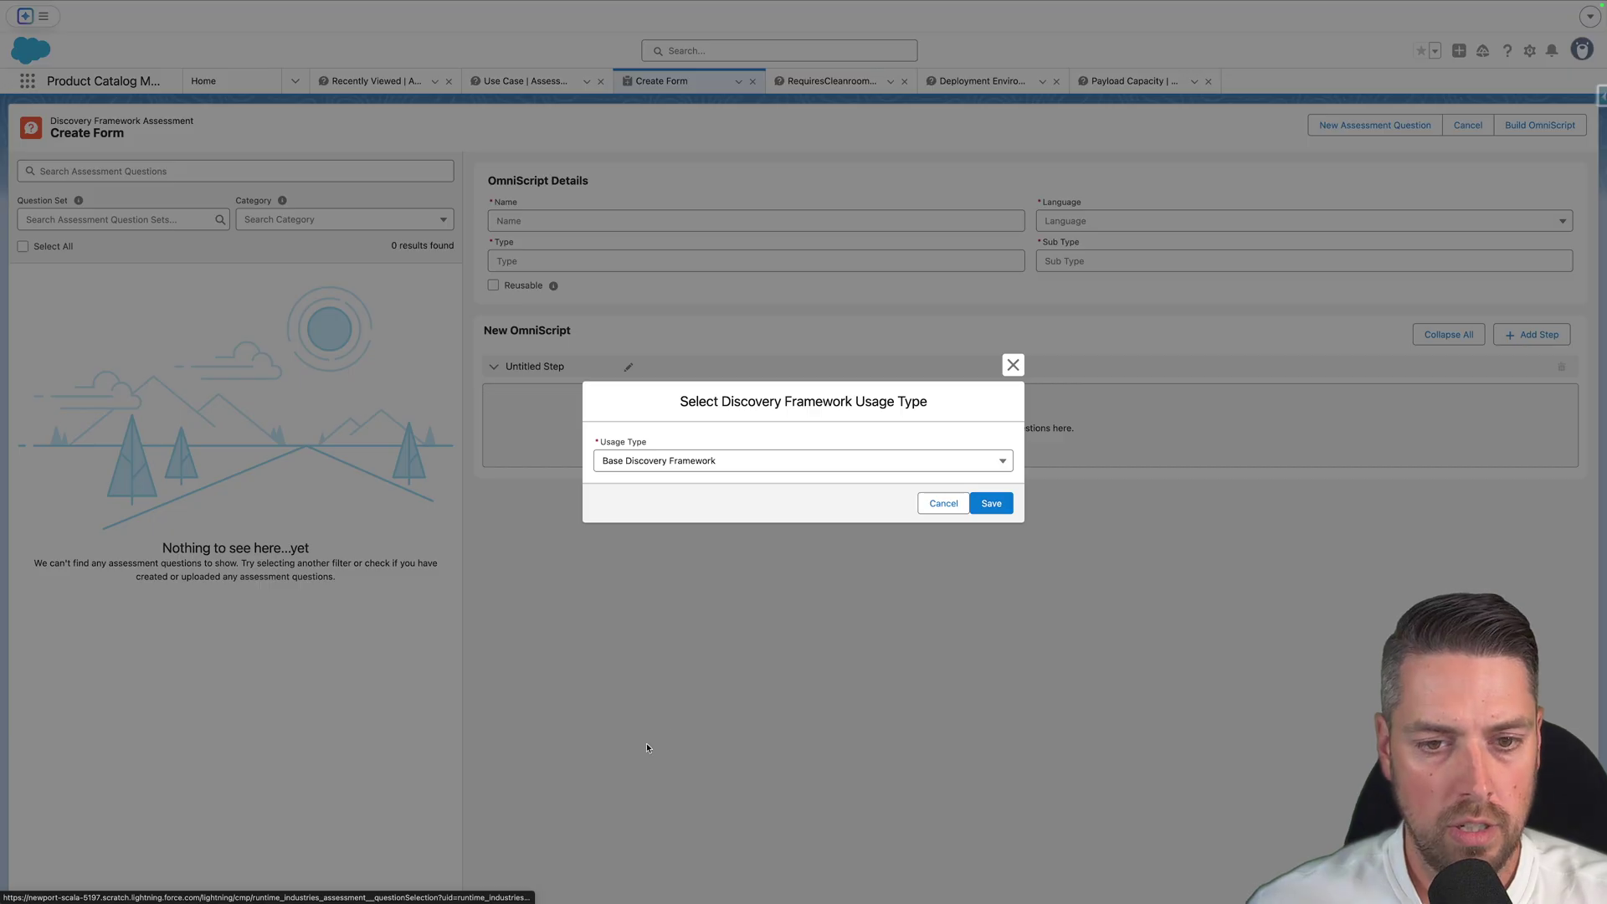
{"action": "left_click", "coordinate": [759, 466]}
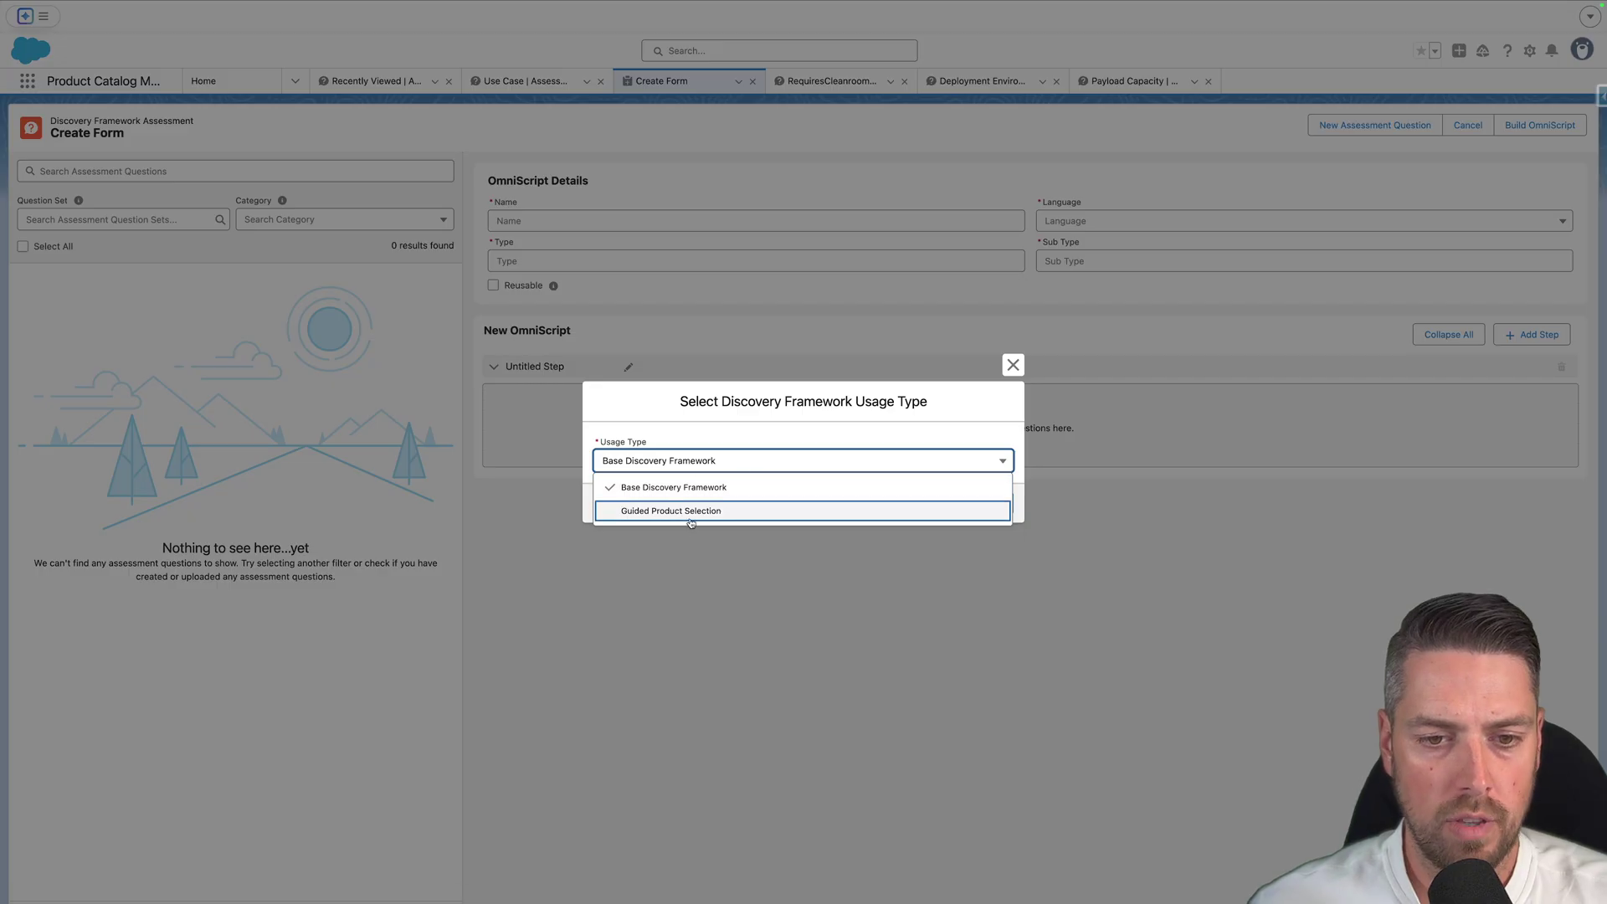
{"action": "left_click", "coordinate": [687, 512]}
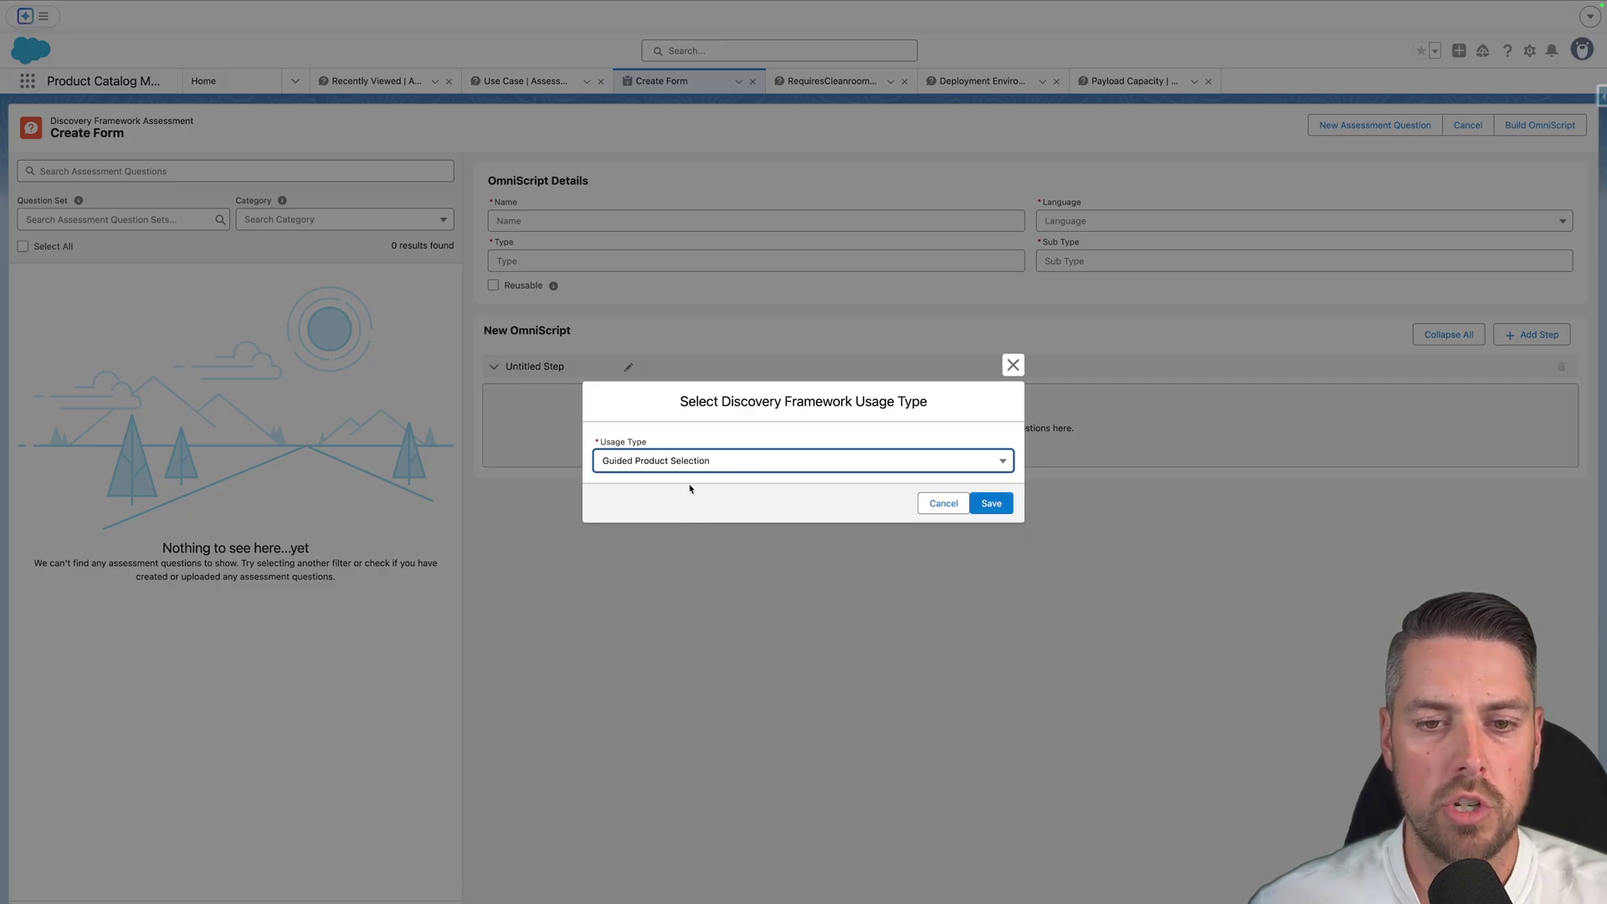
{"action": "left_click", "coordinate": [988, 504]}
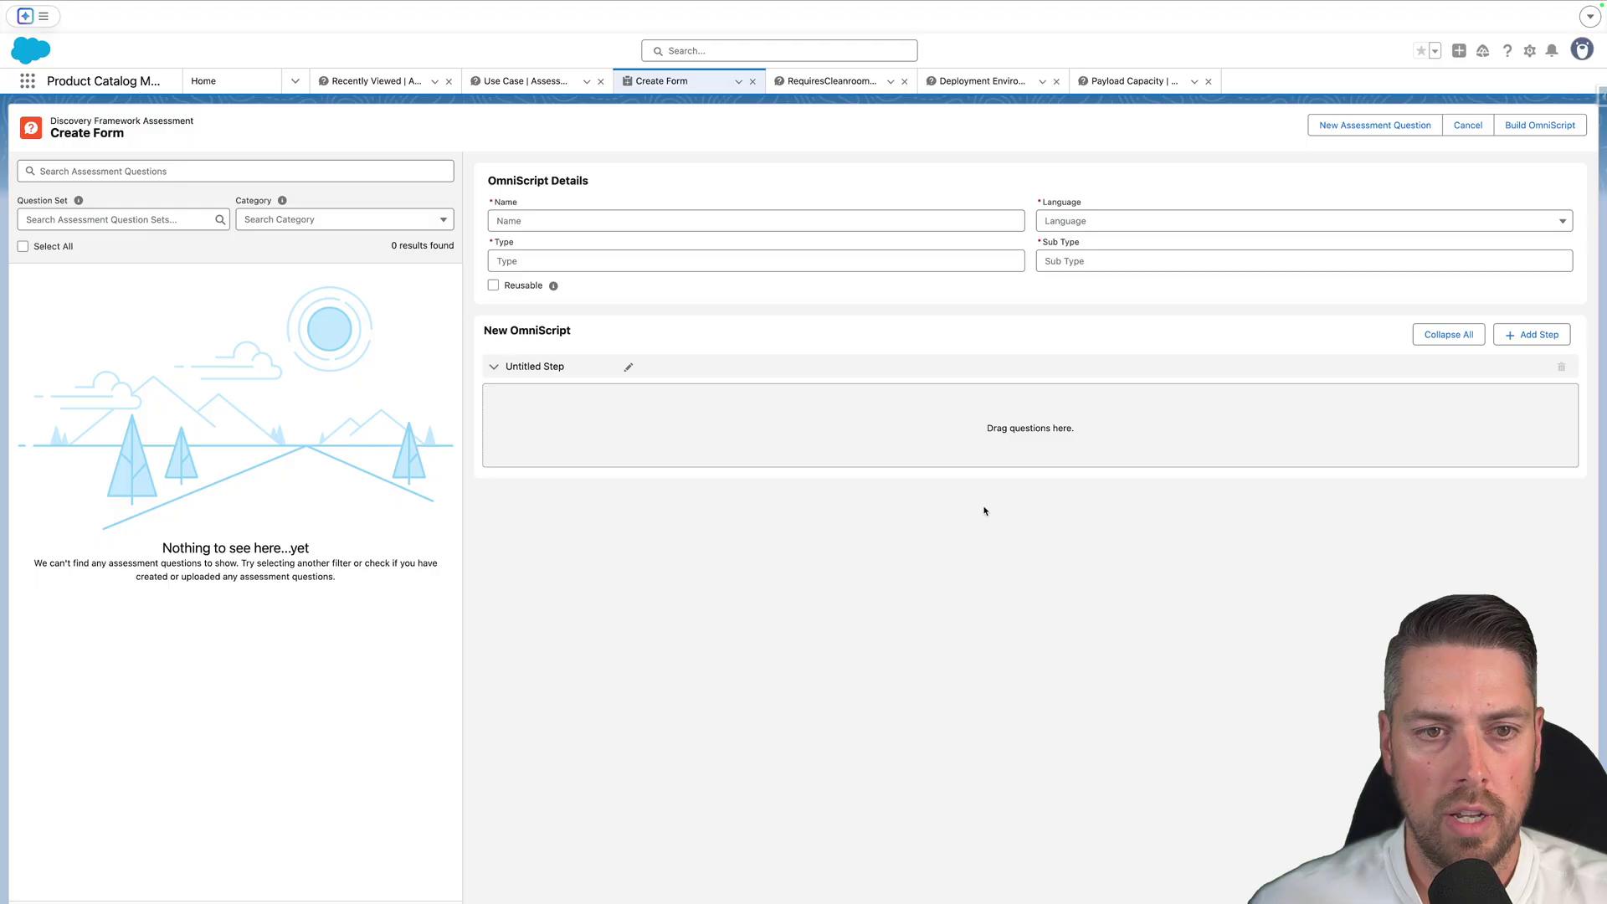
Name the OmniScript "Guided Selling" and set its language to English.
{"action": "left_click", "coordinate": [561, 221]}
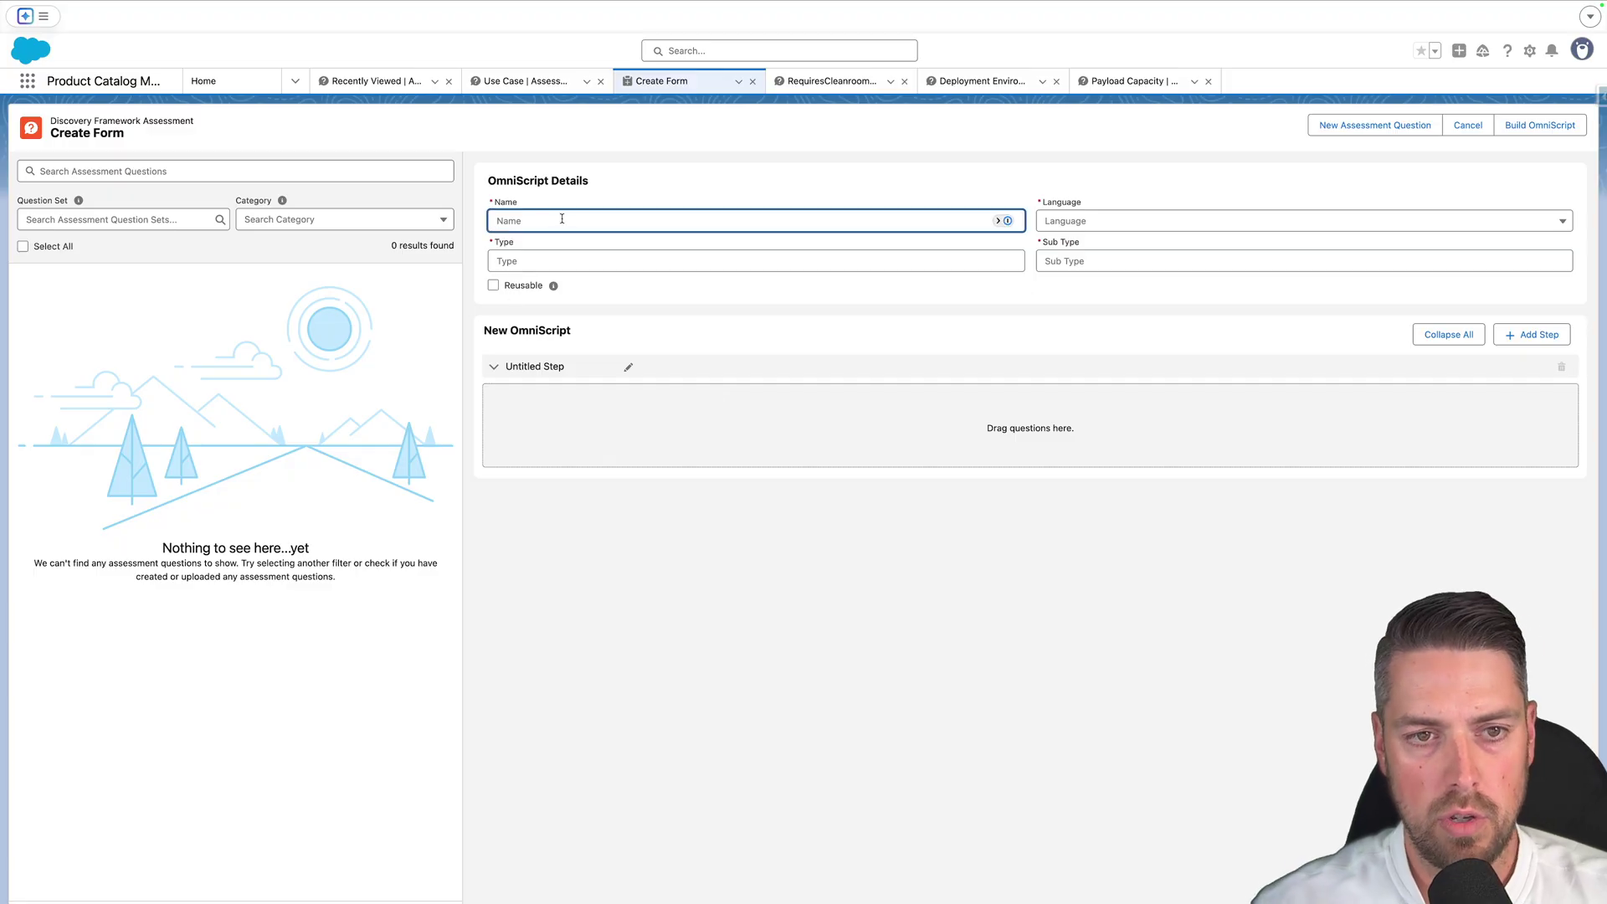
{"action": "type", "text": "Guided "}
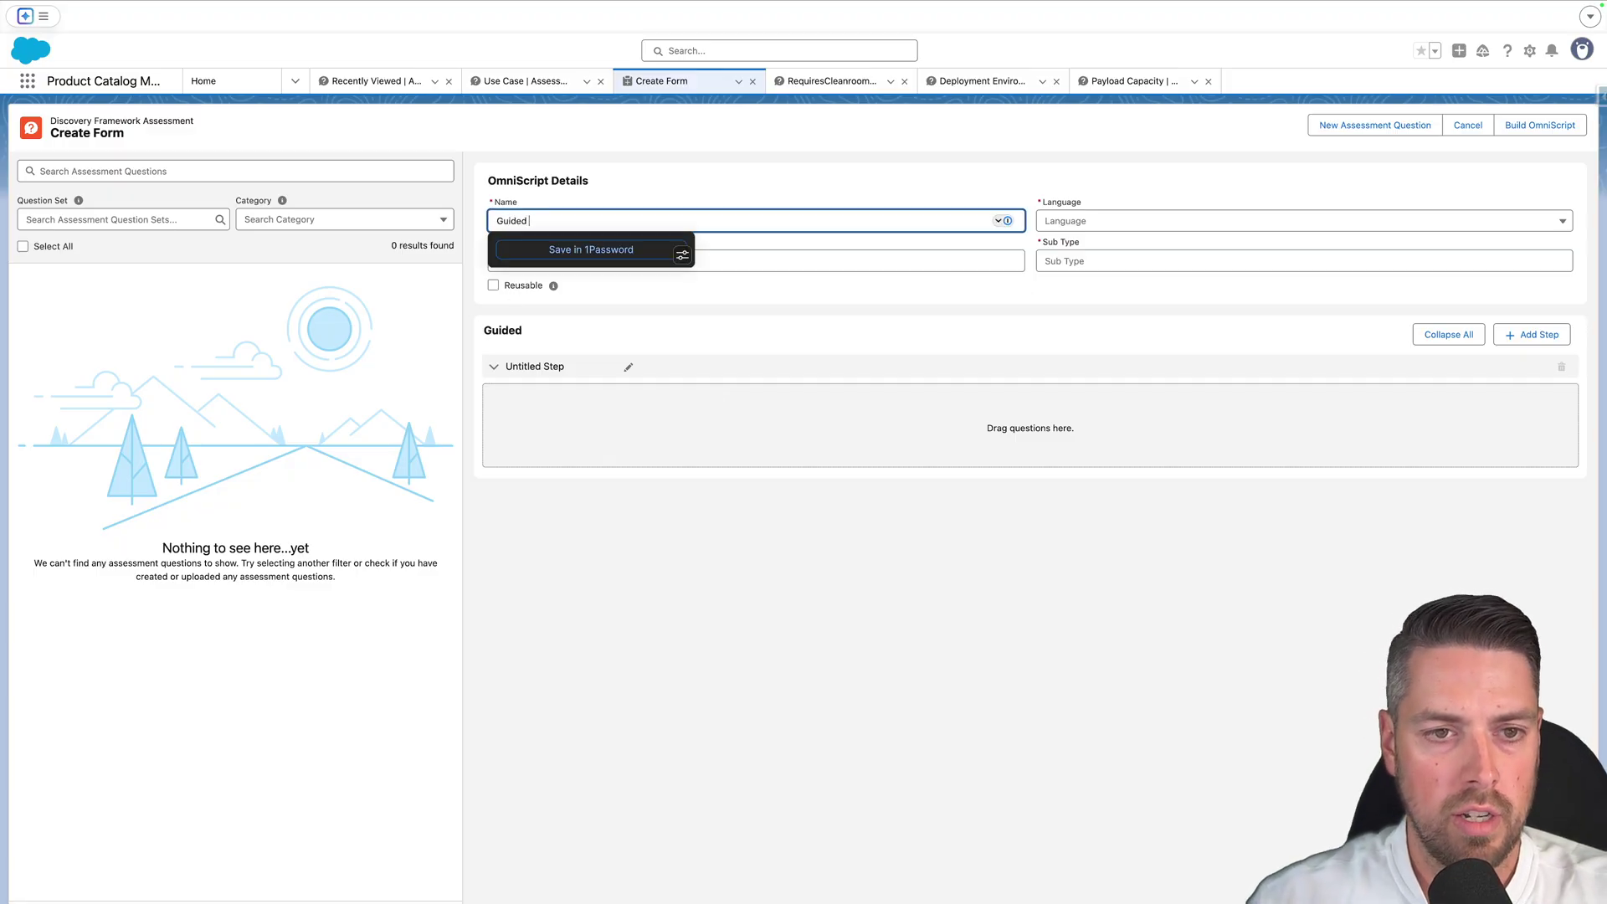
{"action": "type", "text": "Selling"}
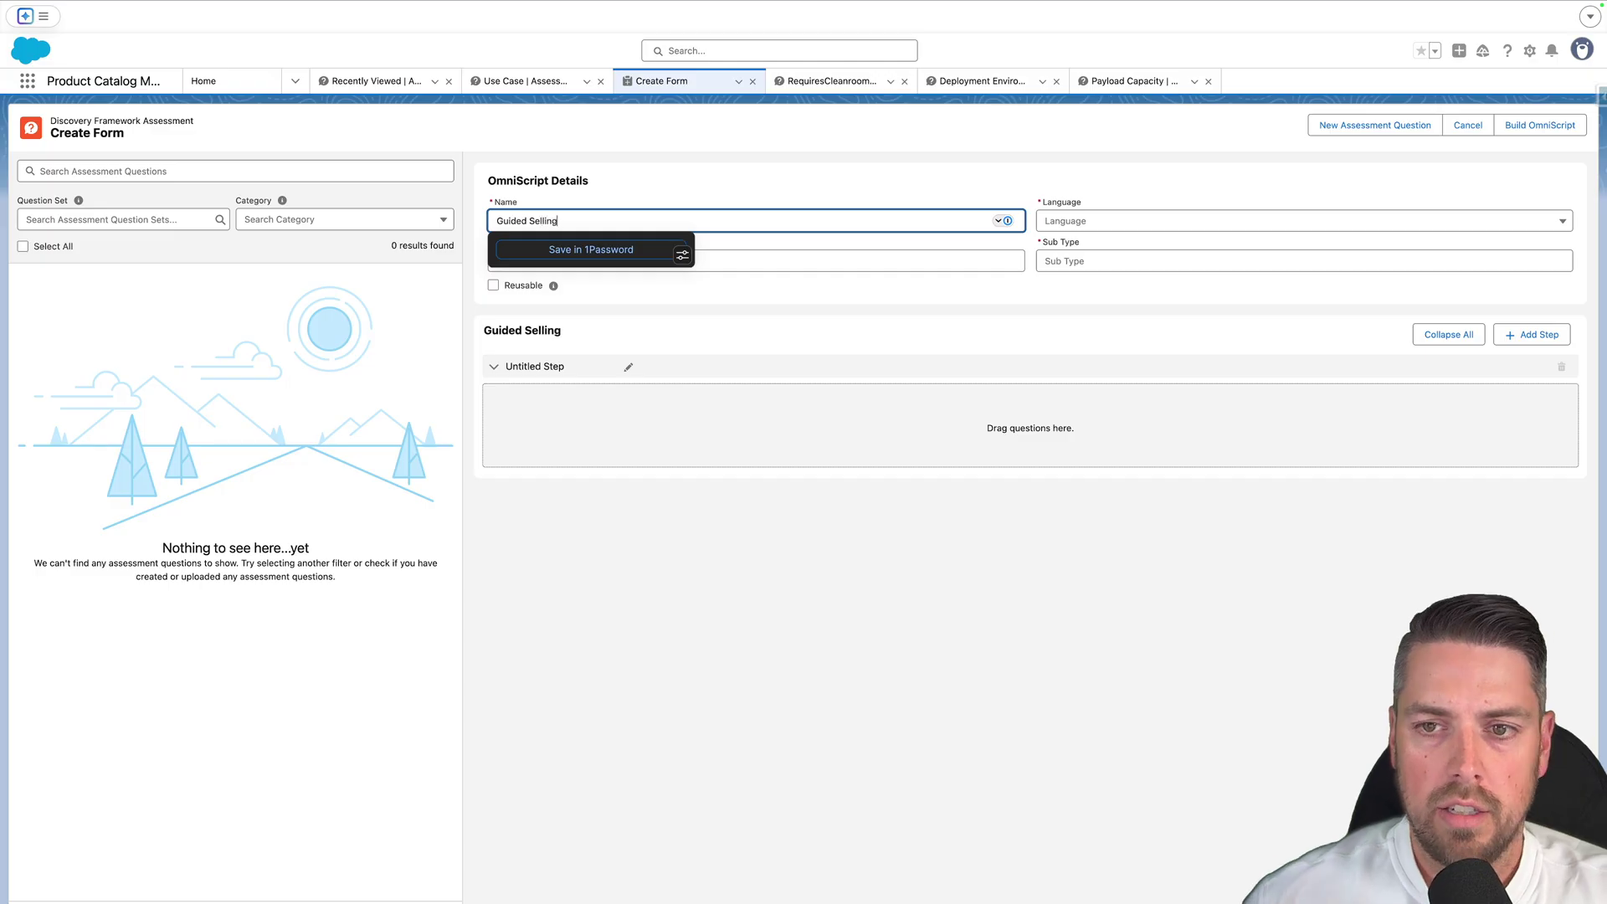
{"action": "key", "text": "Tab"}
{"action": "left_click", "coordinate": [1117, 220]}
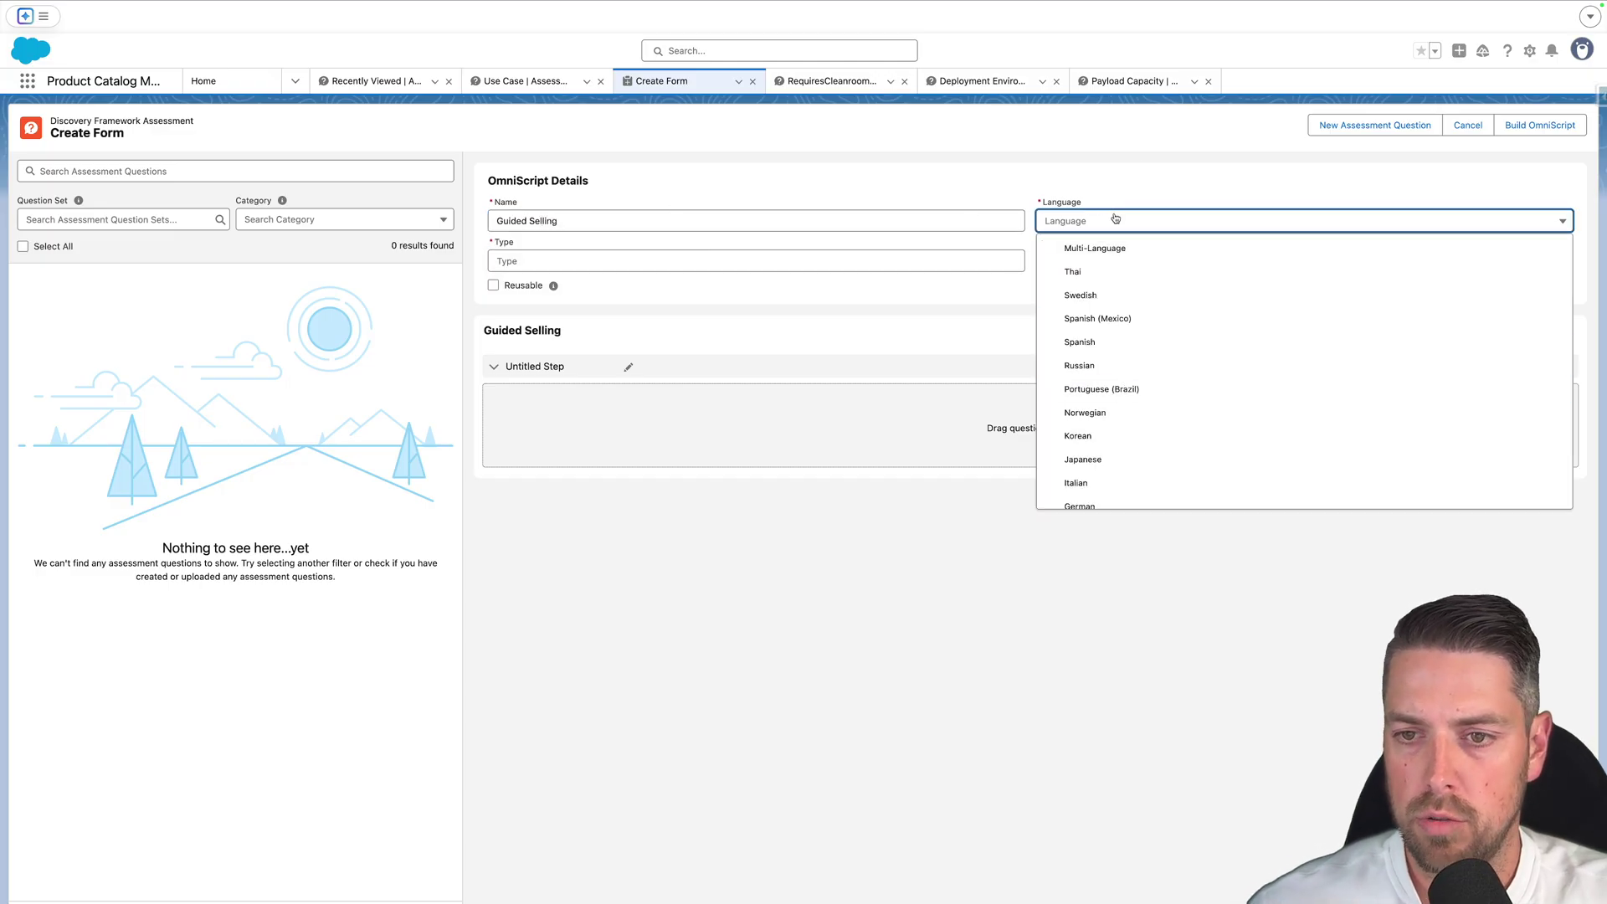
{"action": "scroll", "coordinate": [1105, 352], "scroll_direction": "down", "scroll_amount": 5}
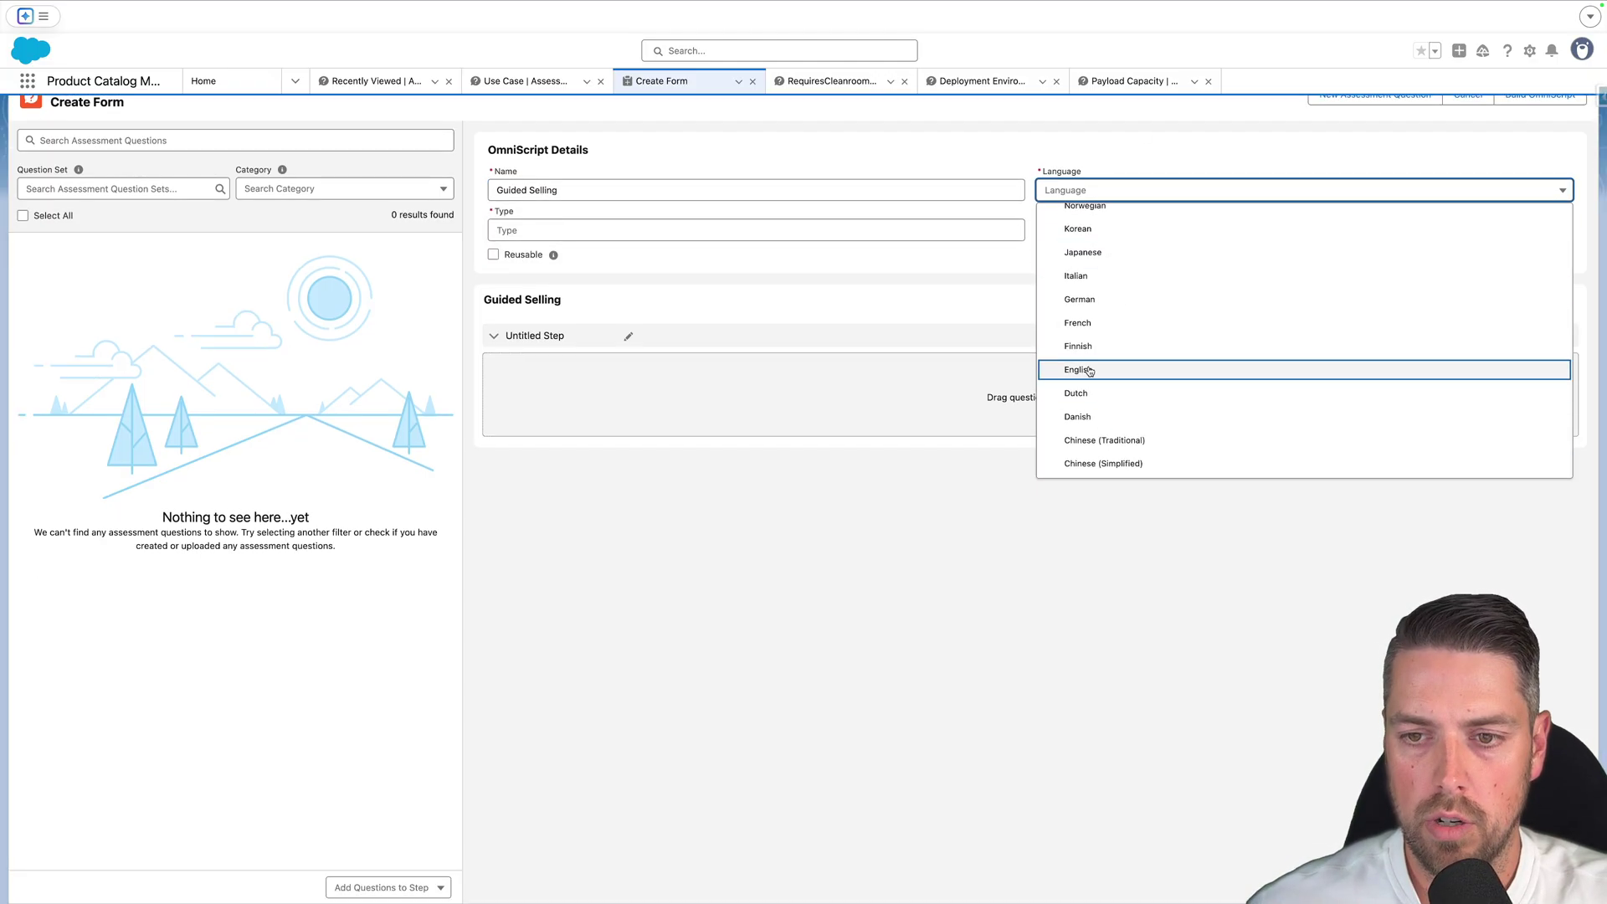
{"action": "left_click", "coordinate": [1091, 373]}
Set the OmniScript's type to "GuidedSelling" and its sub type to "ProductSelection".
{"action": "left_click", "coordinate": [619, 228]}
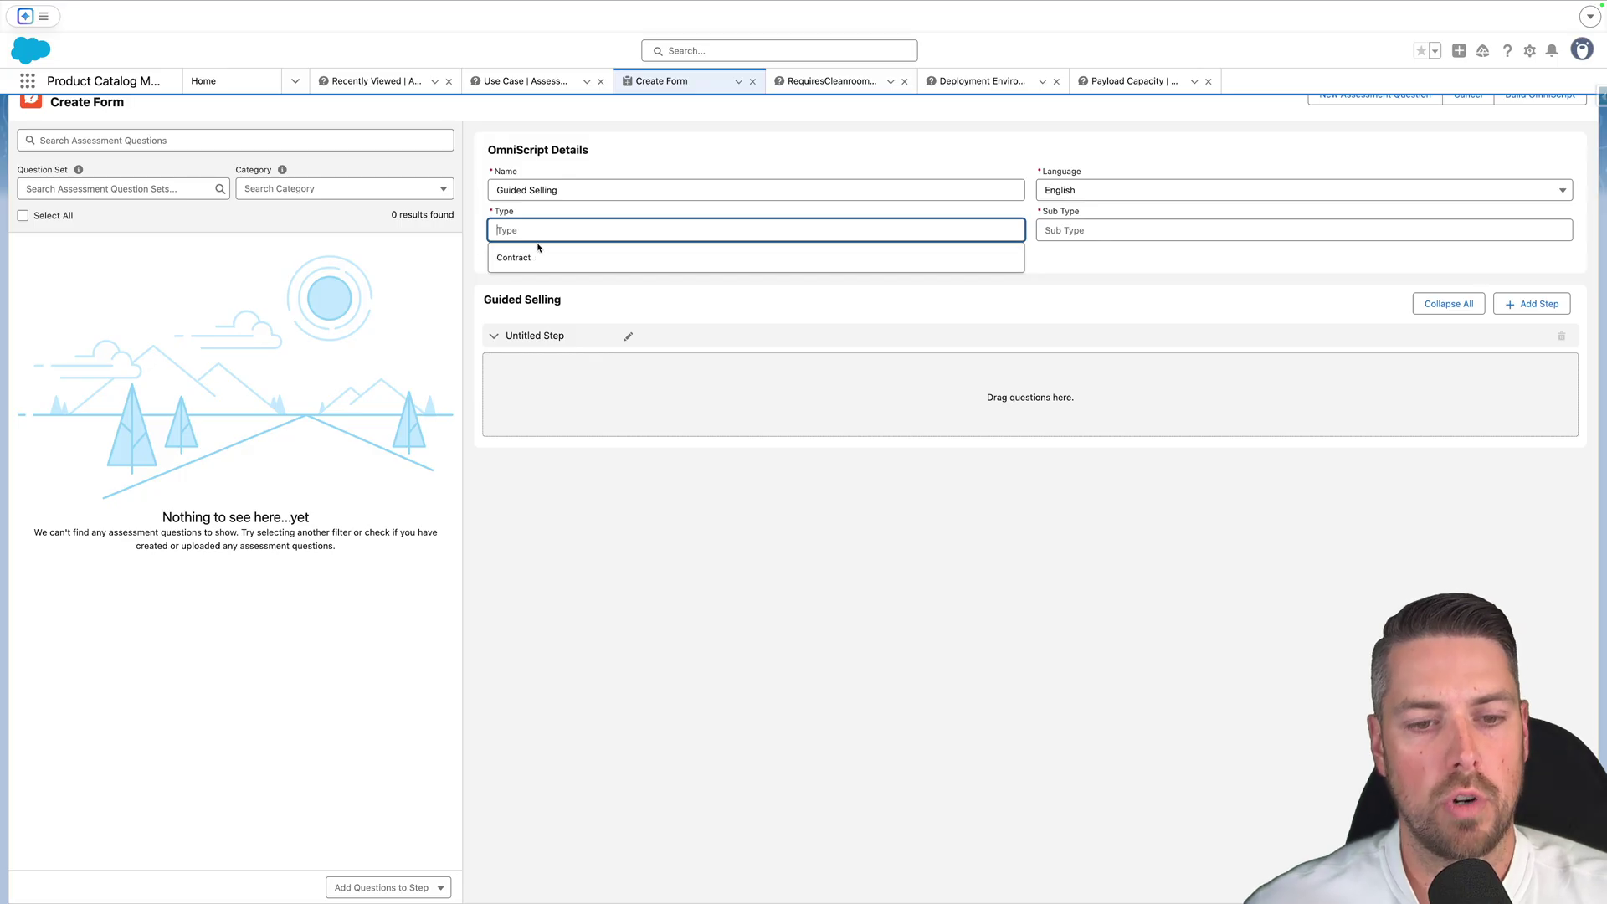
{"action": "type", "text": "Guided"}
{"action": "key", "text": "BackSpace"}
{"action": "type", "text": "Selling"}
{"action": "key", "text": "Tab"}
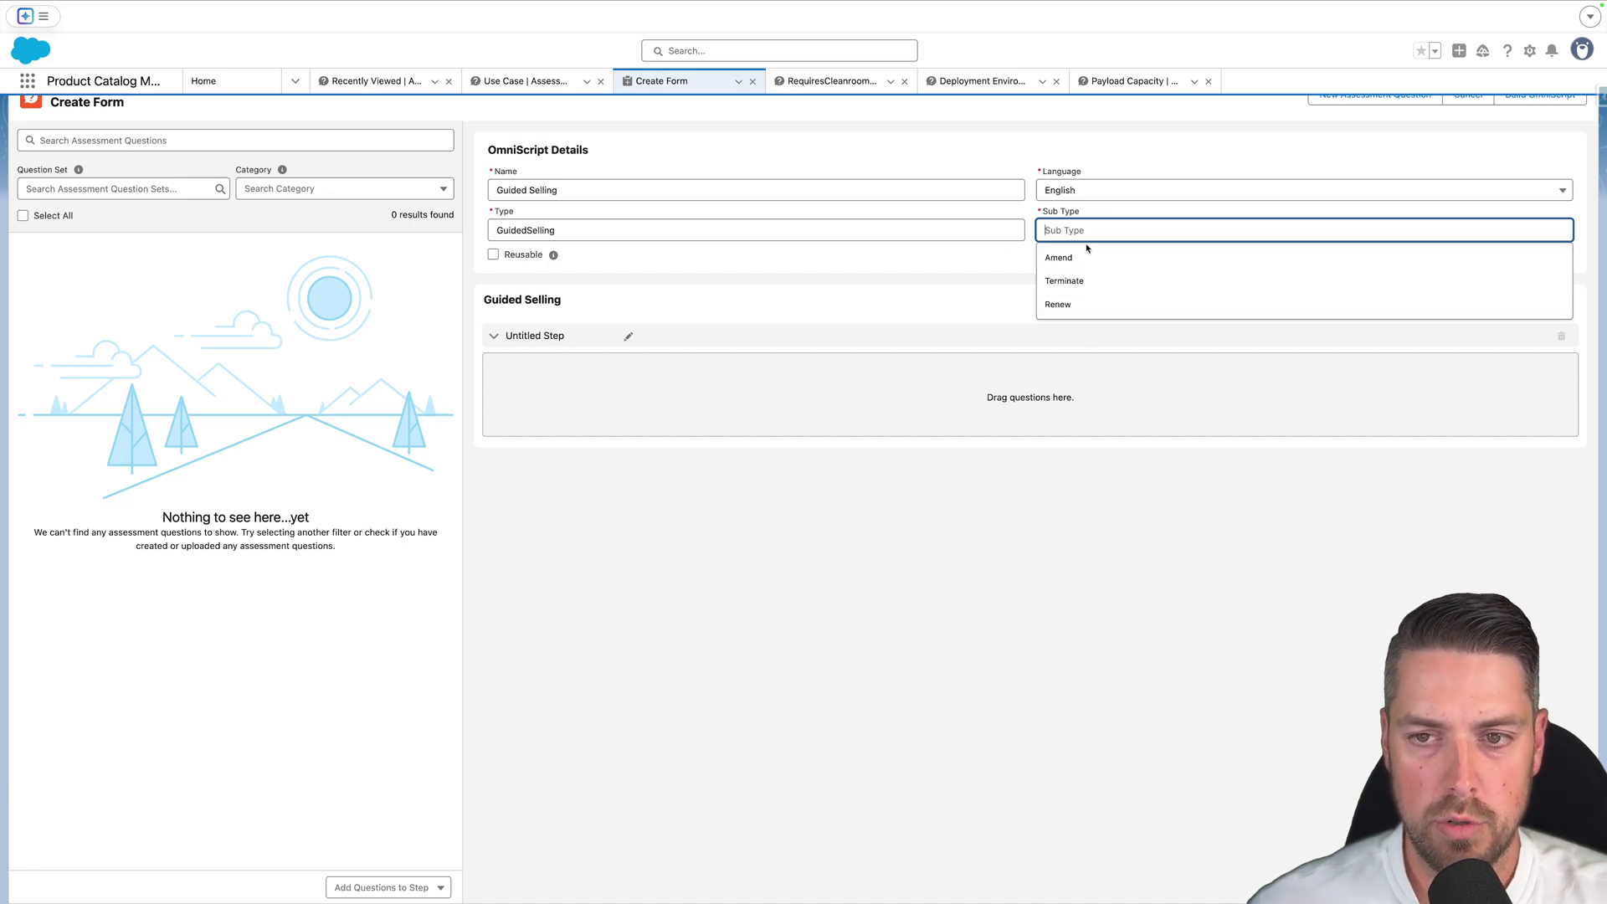
{"action": "type", "text": "Produt"}
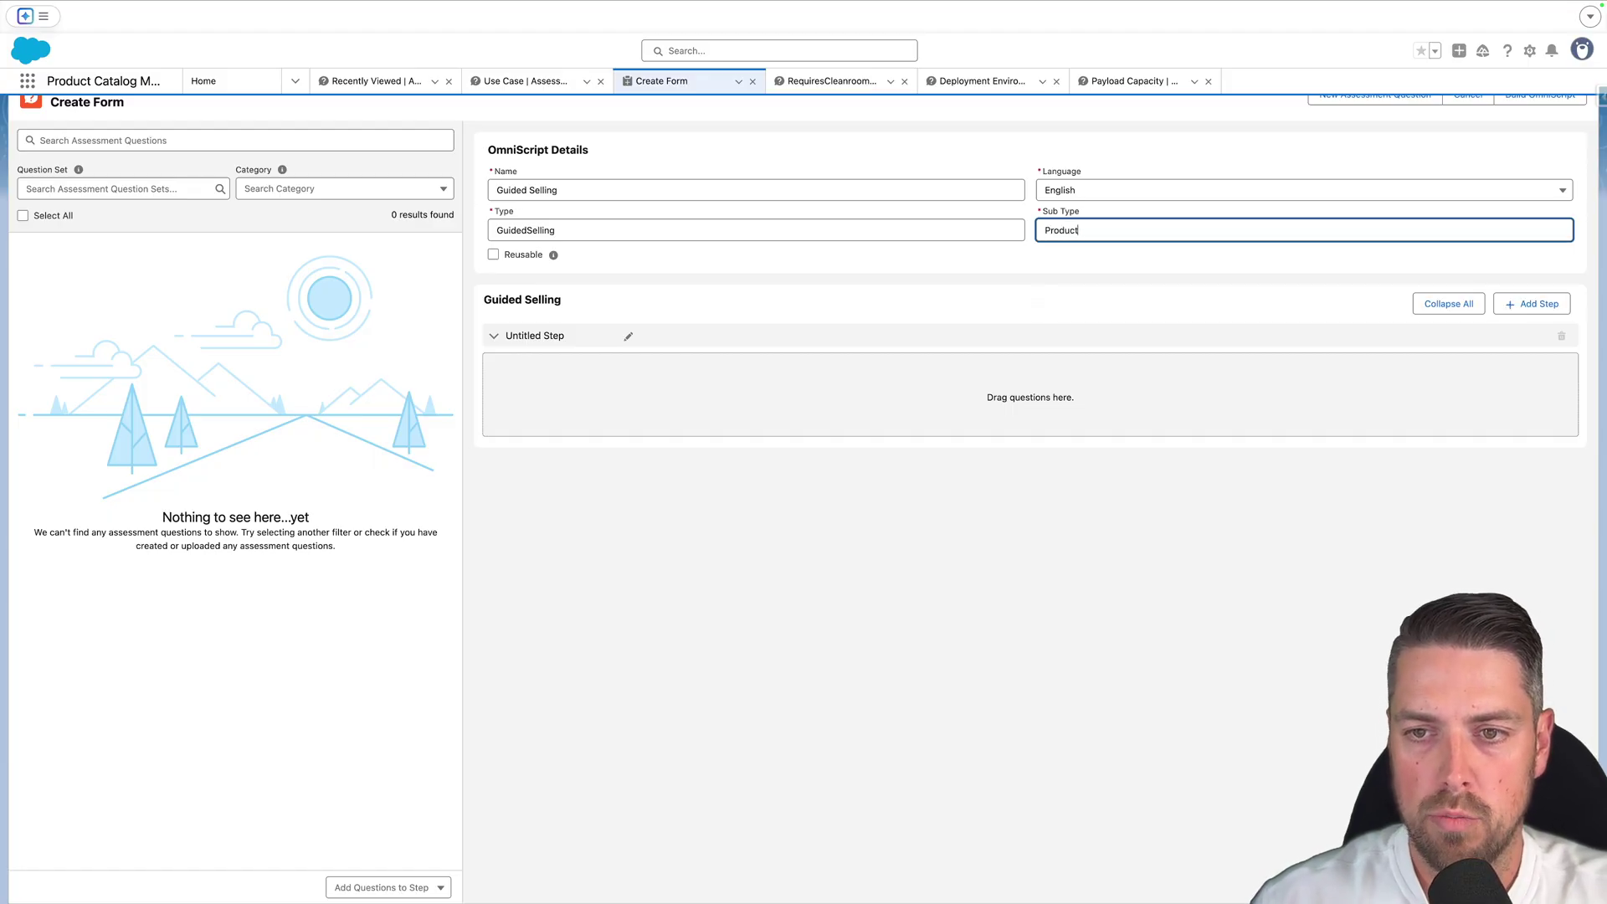
{"action": "left_click", "coordinate": [1011, 260]}
{"action": "scroll", "coordinate": [492, 394], "scroll_direction": "up", "scroll_amount": 1}
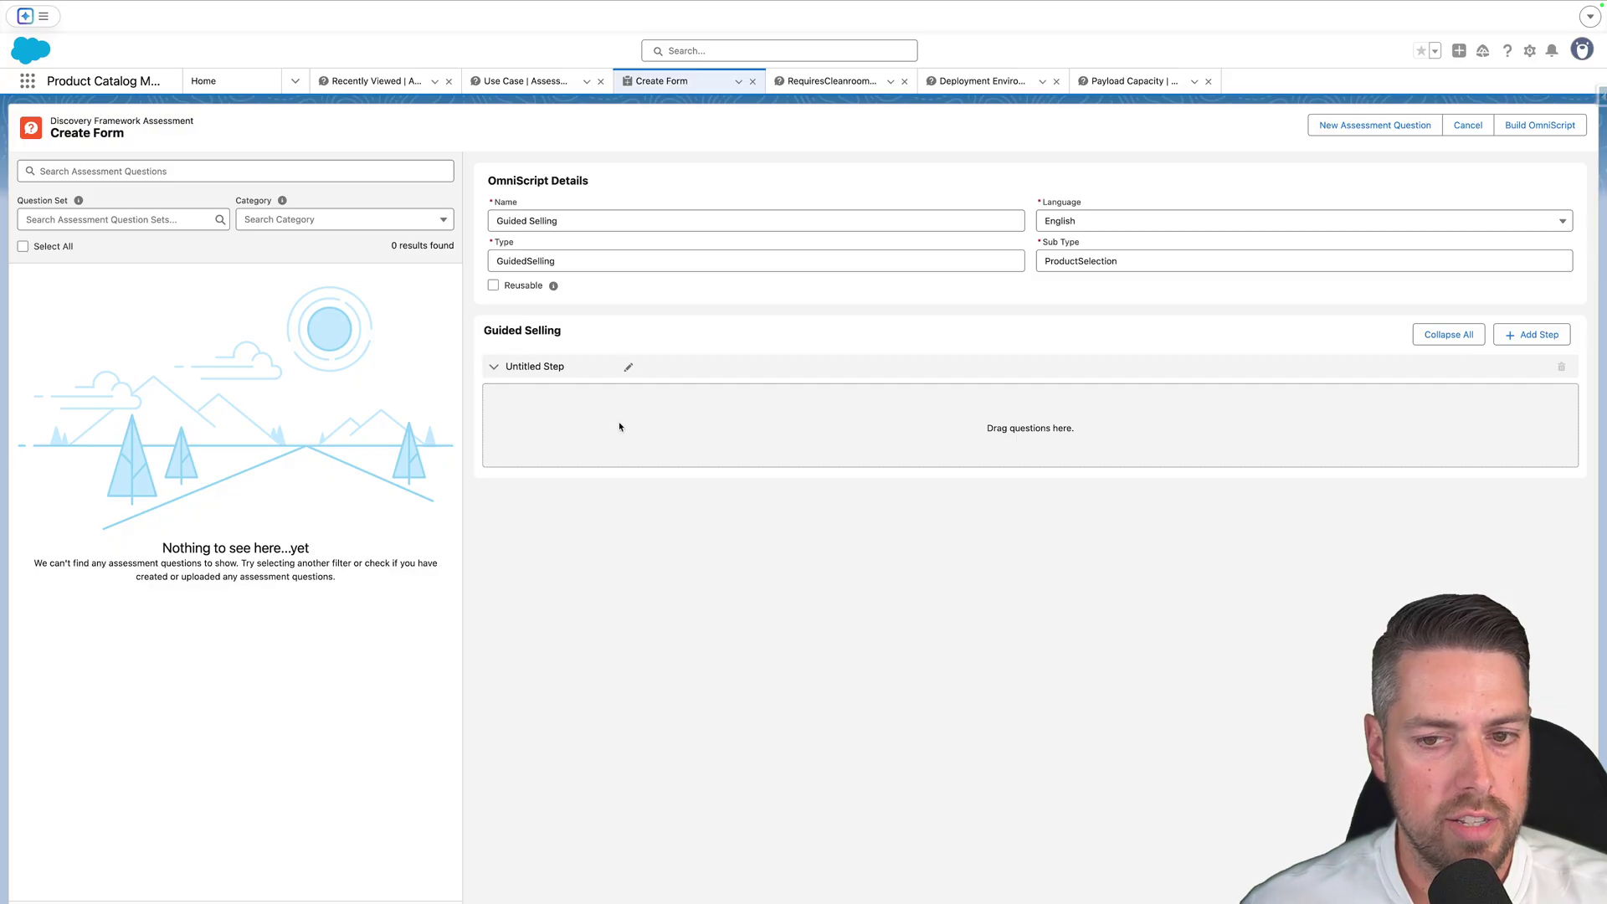
Filter the assessment questions by the Robots category and add the use case, cleanroom and deployment questions to the untitled step.
{"action": "left_click", "coordinate": [145, 170]}
{"action": "left_click", "coordinate": [257, 218]}
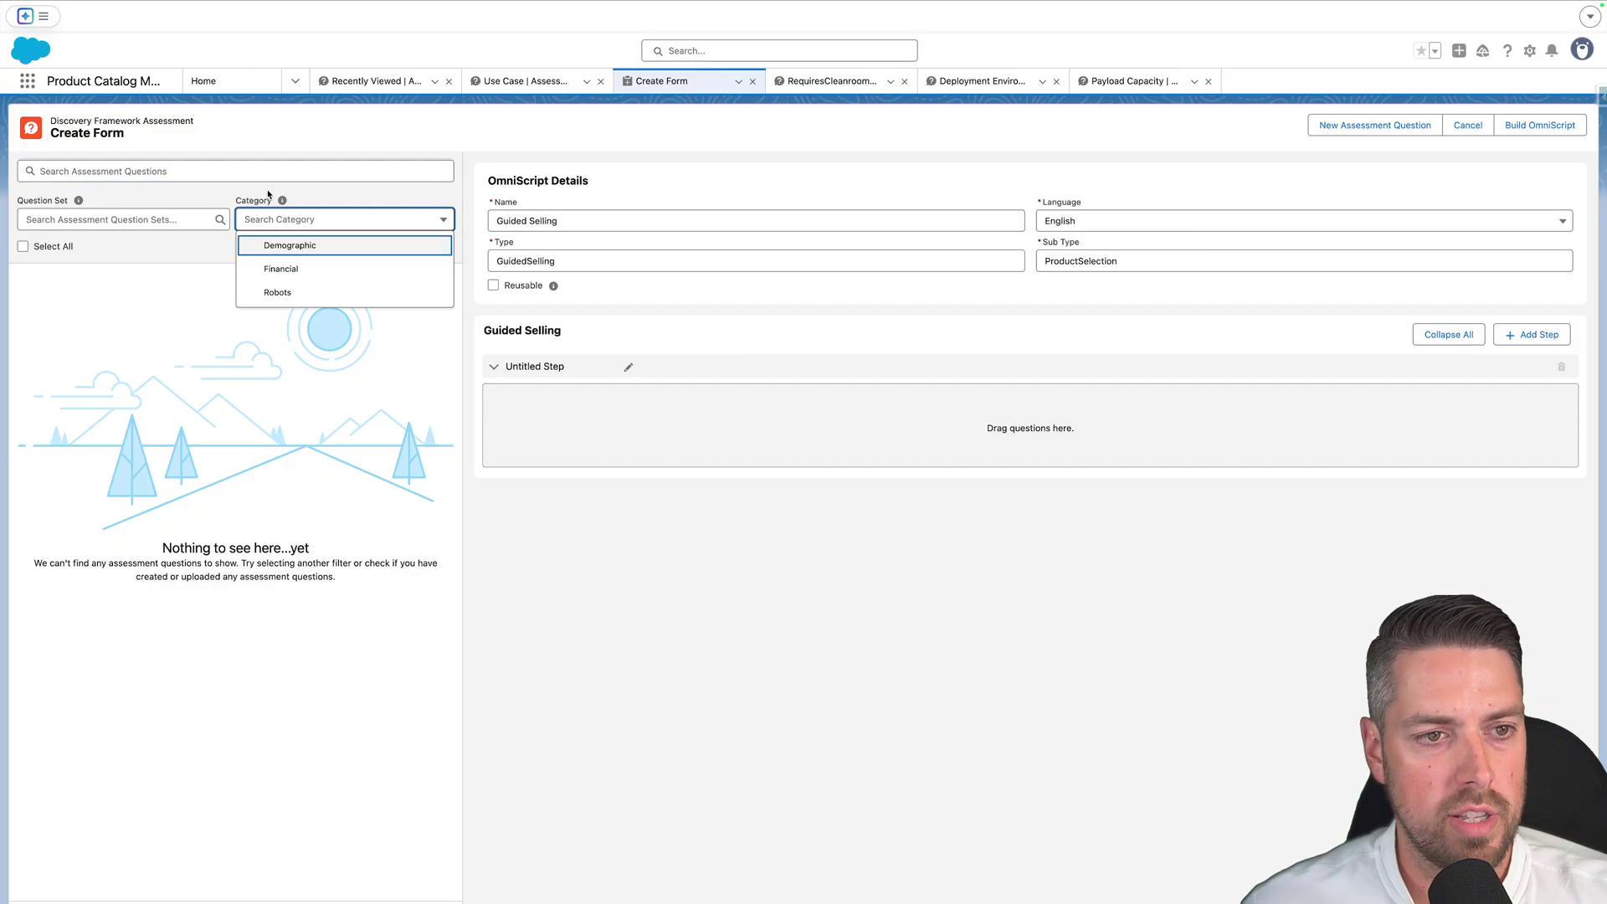
{"action": "left_click", "coordinate": [287, 295]}
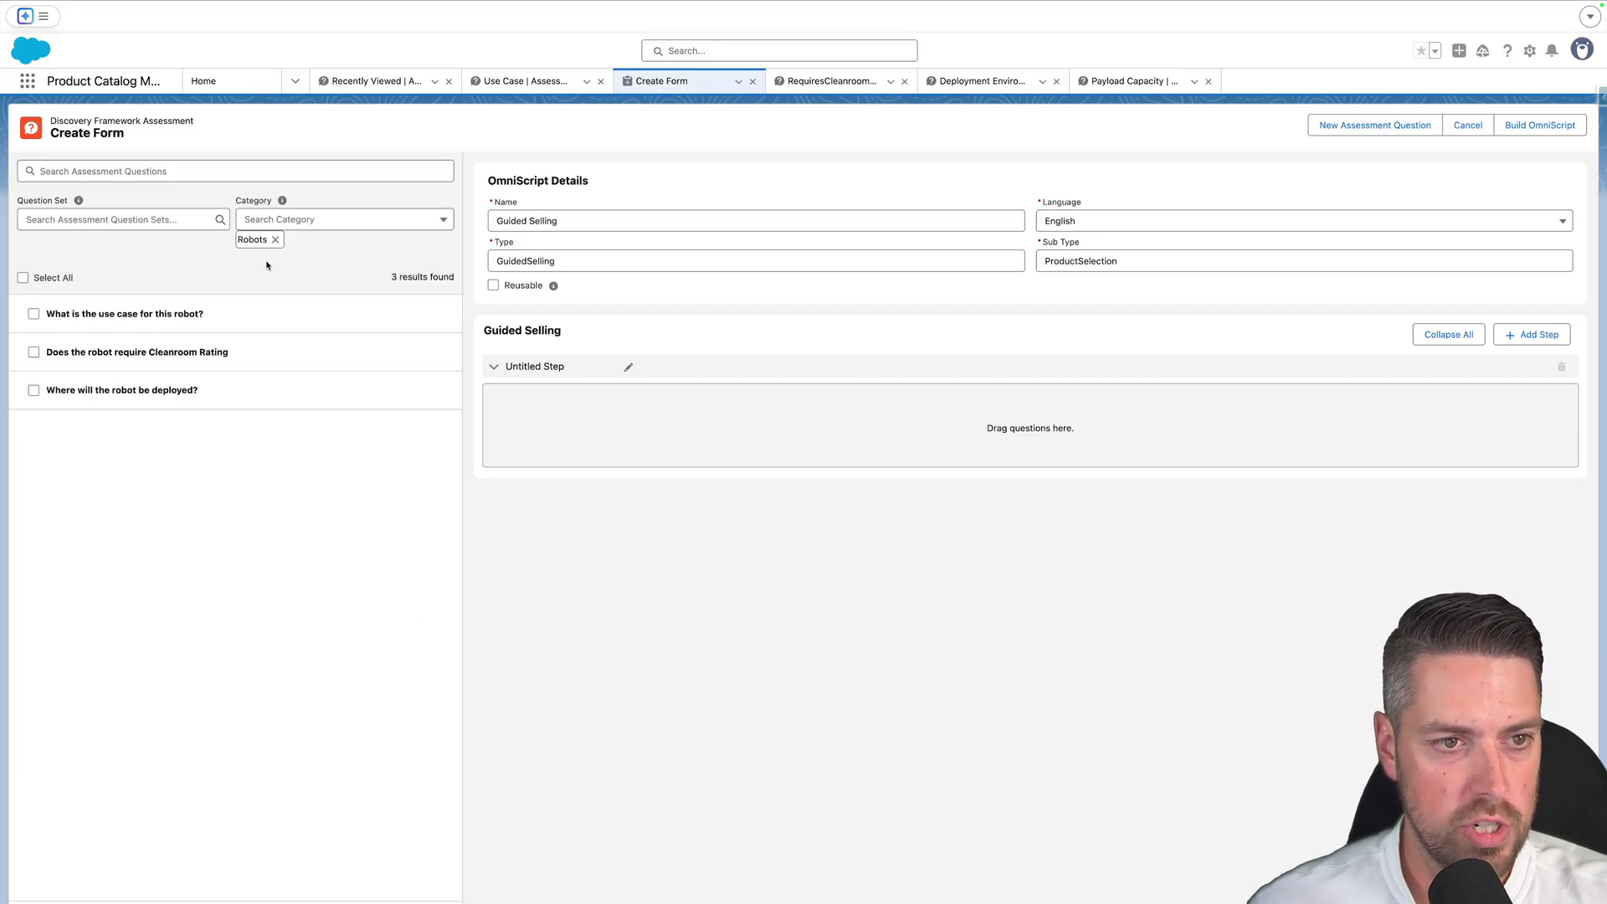
{"action": "left_click_drag", "start_coordinate": [278, 265], "coordinate": [703, 394]}
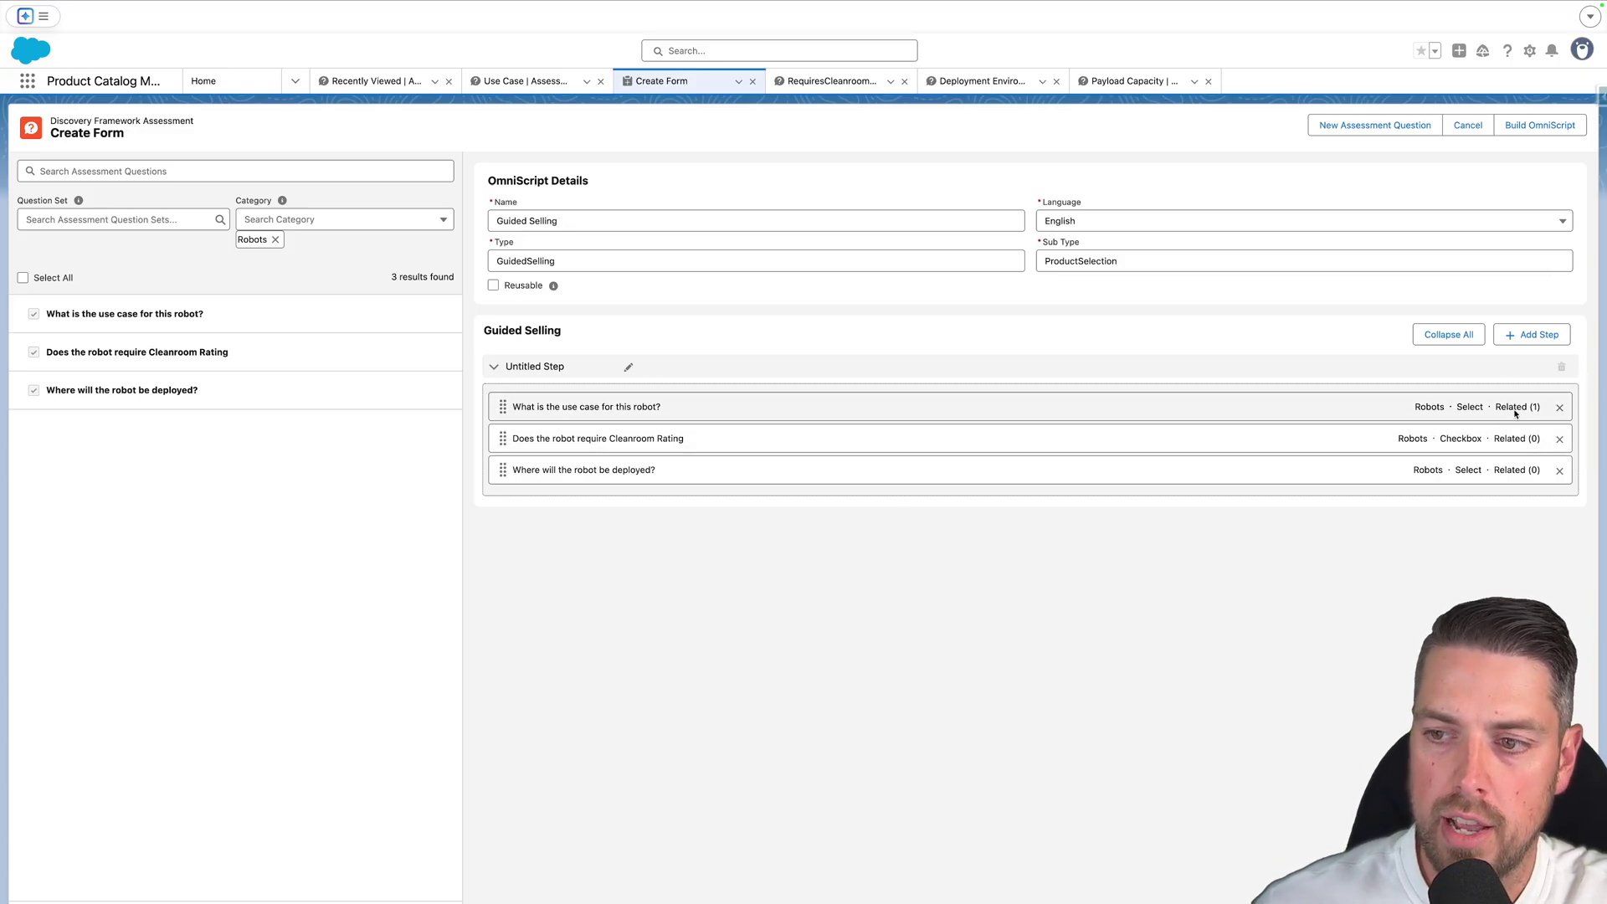
Rename the untitled step "Step1" and build the OmniScript from the form.
{"action": "left_click", "coordinate": [638, 366]}
{"action": "left_click", "coordinate": [627, 366]}
{"action": "triple_click", "coordinate": [557, 374]}
{"action": "type", "text": "Step"}
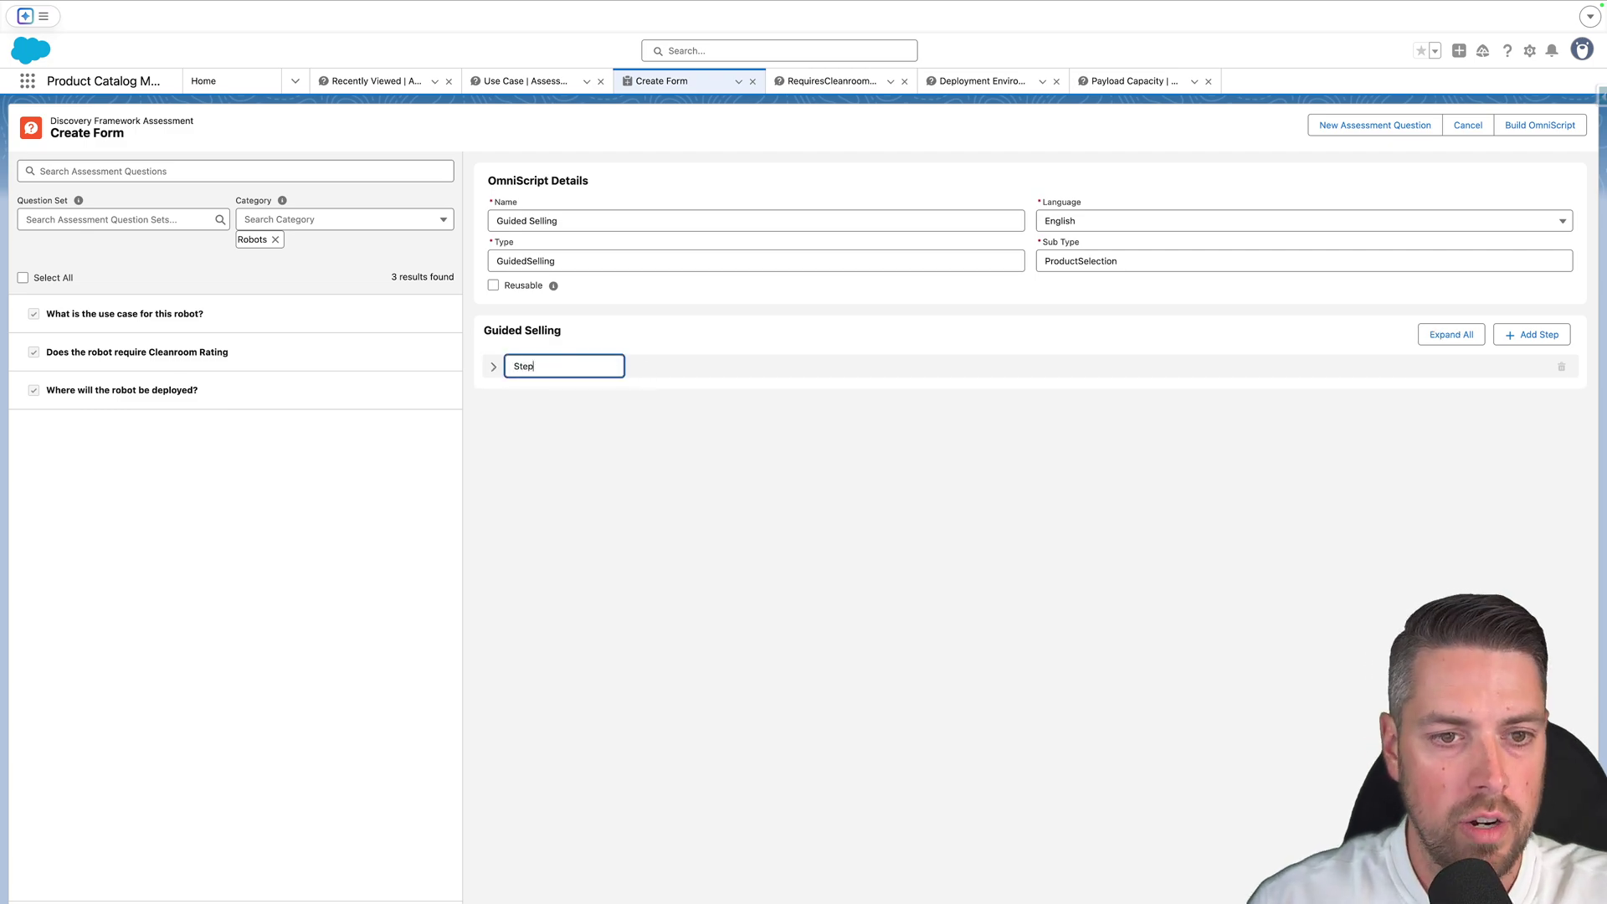
{"action": "type", "text": "1"}
{"action": "left_click", "coordinate": [494, 366]}
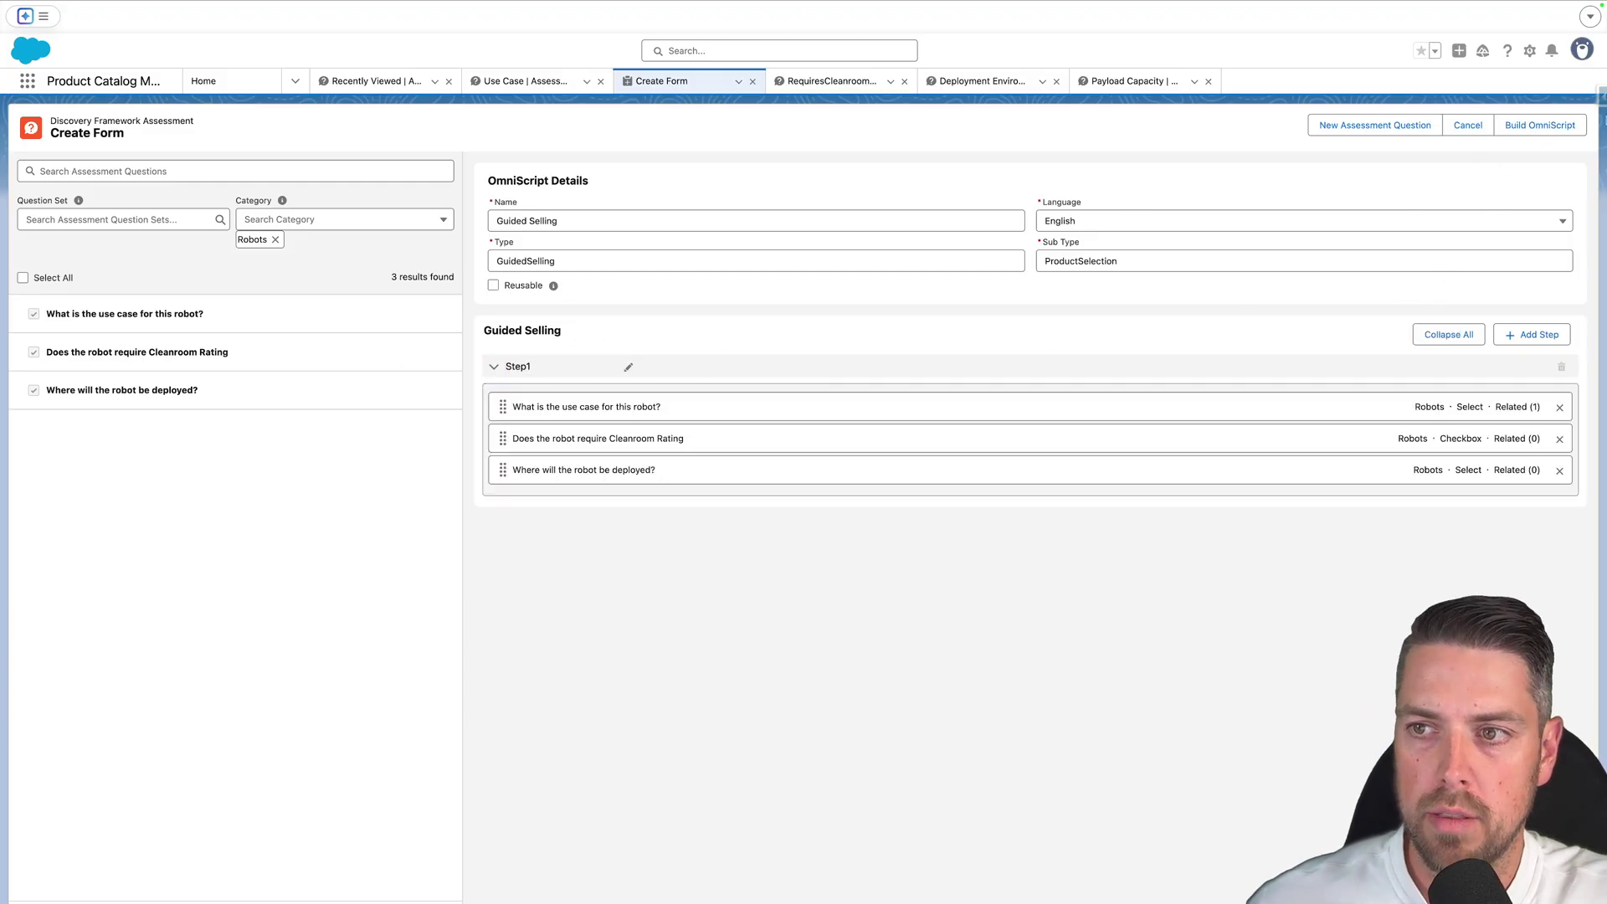
{"action": "left_click", "coordinate": [1529, 126]}
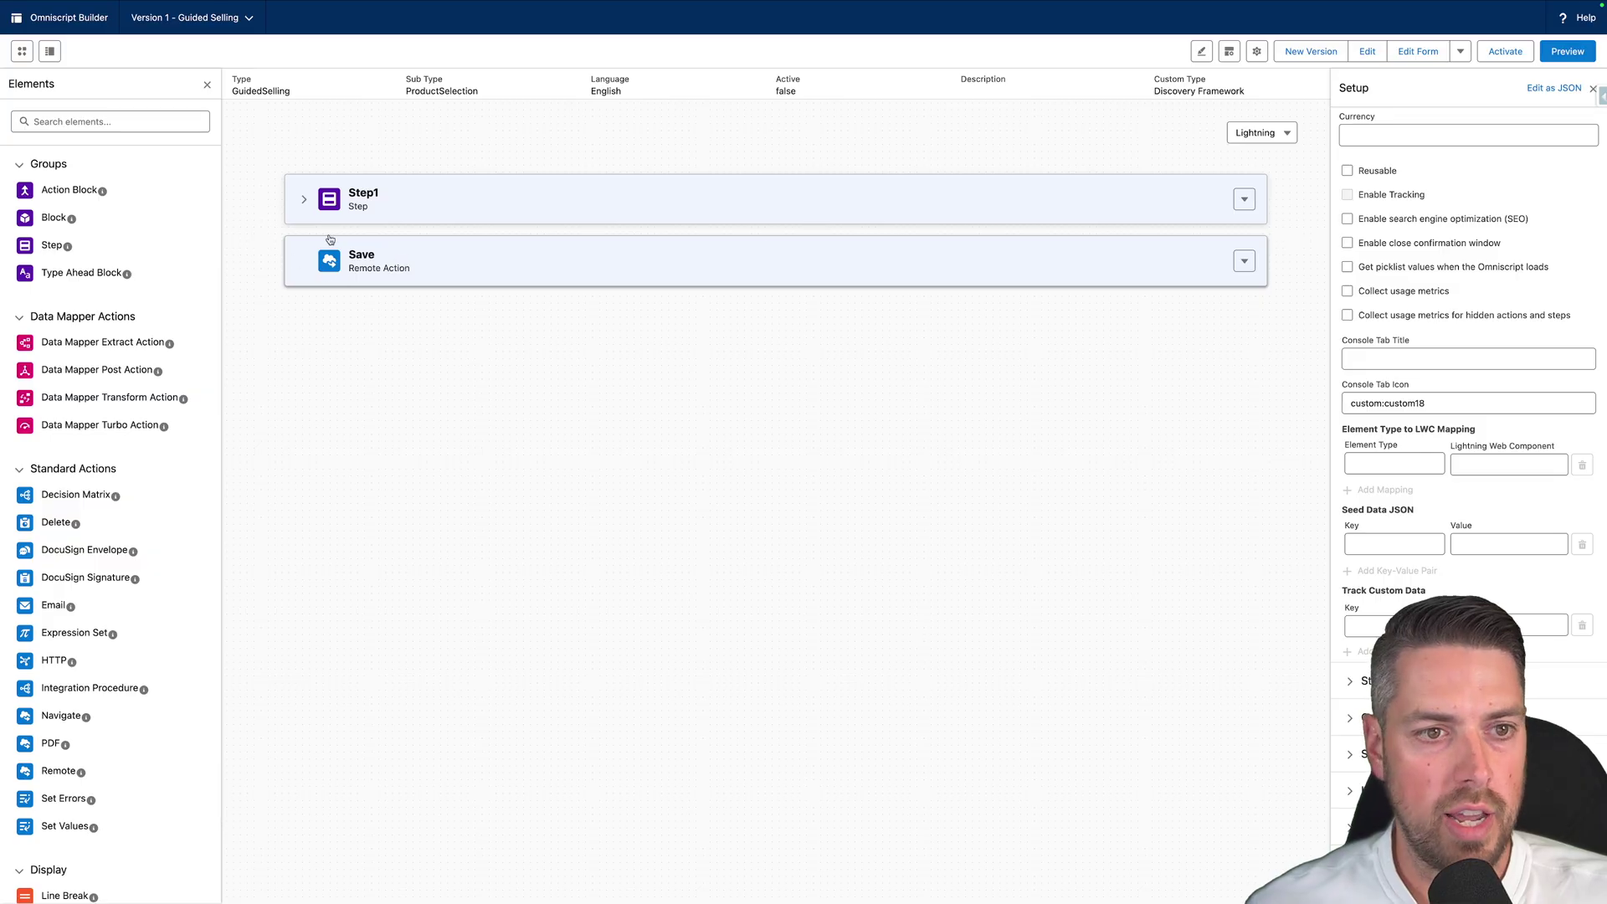
Expand Step1 and examine the properties of its use case and payload questions.
{"action": "left_click", "coordinate": [303, 200]}
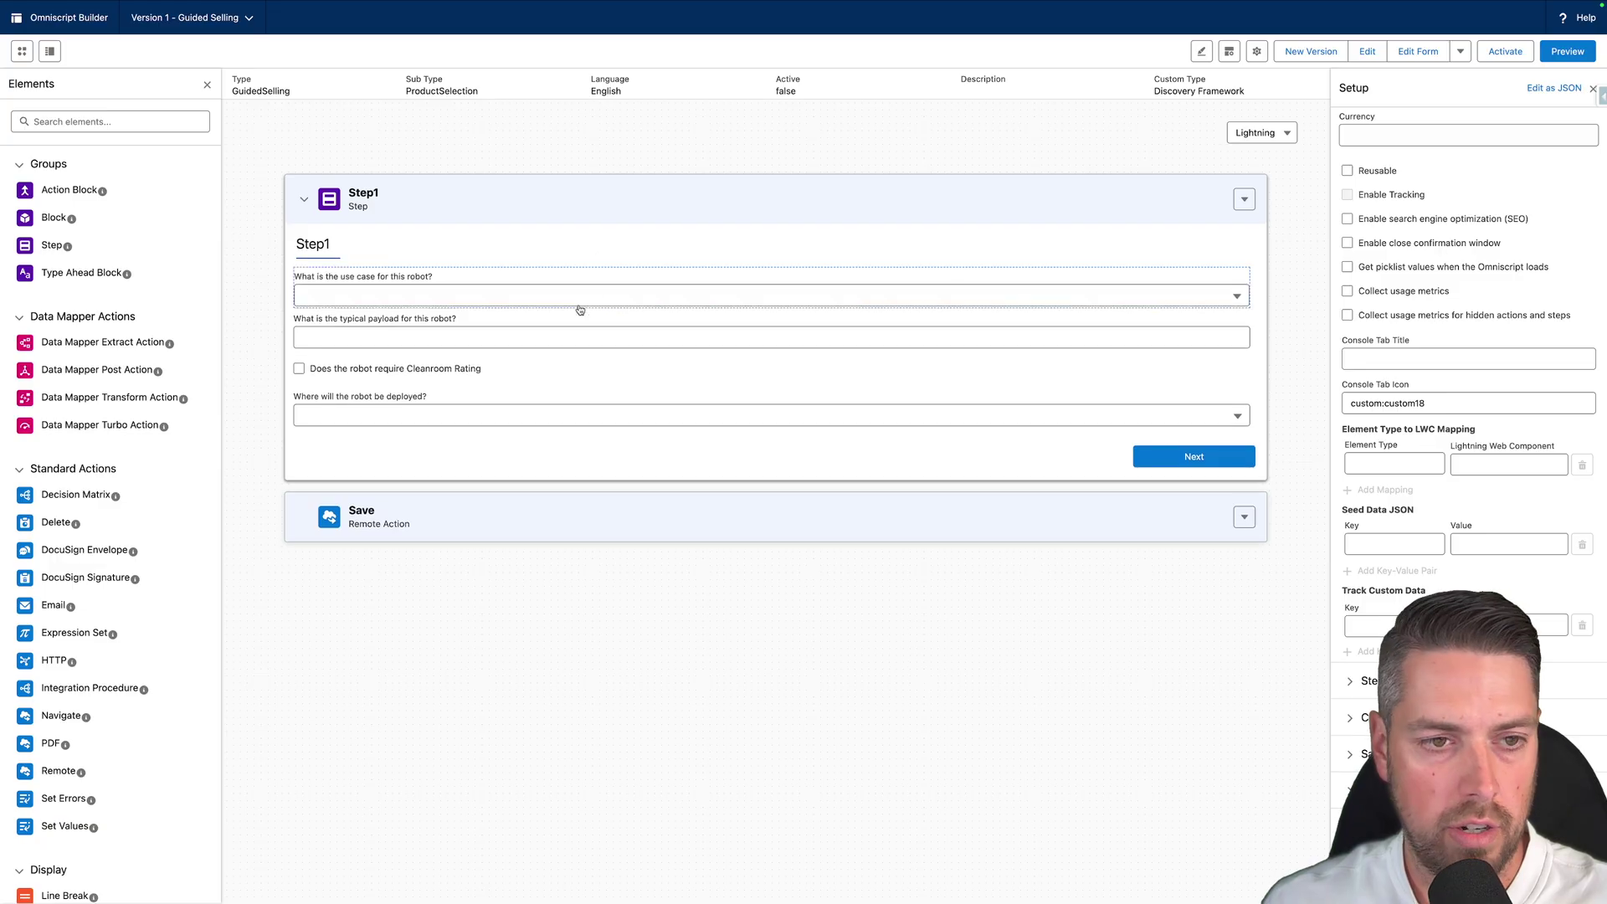
{"action": "left_click", "coordinate": [494, 297]}
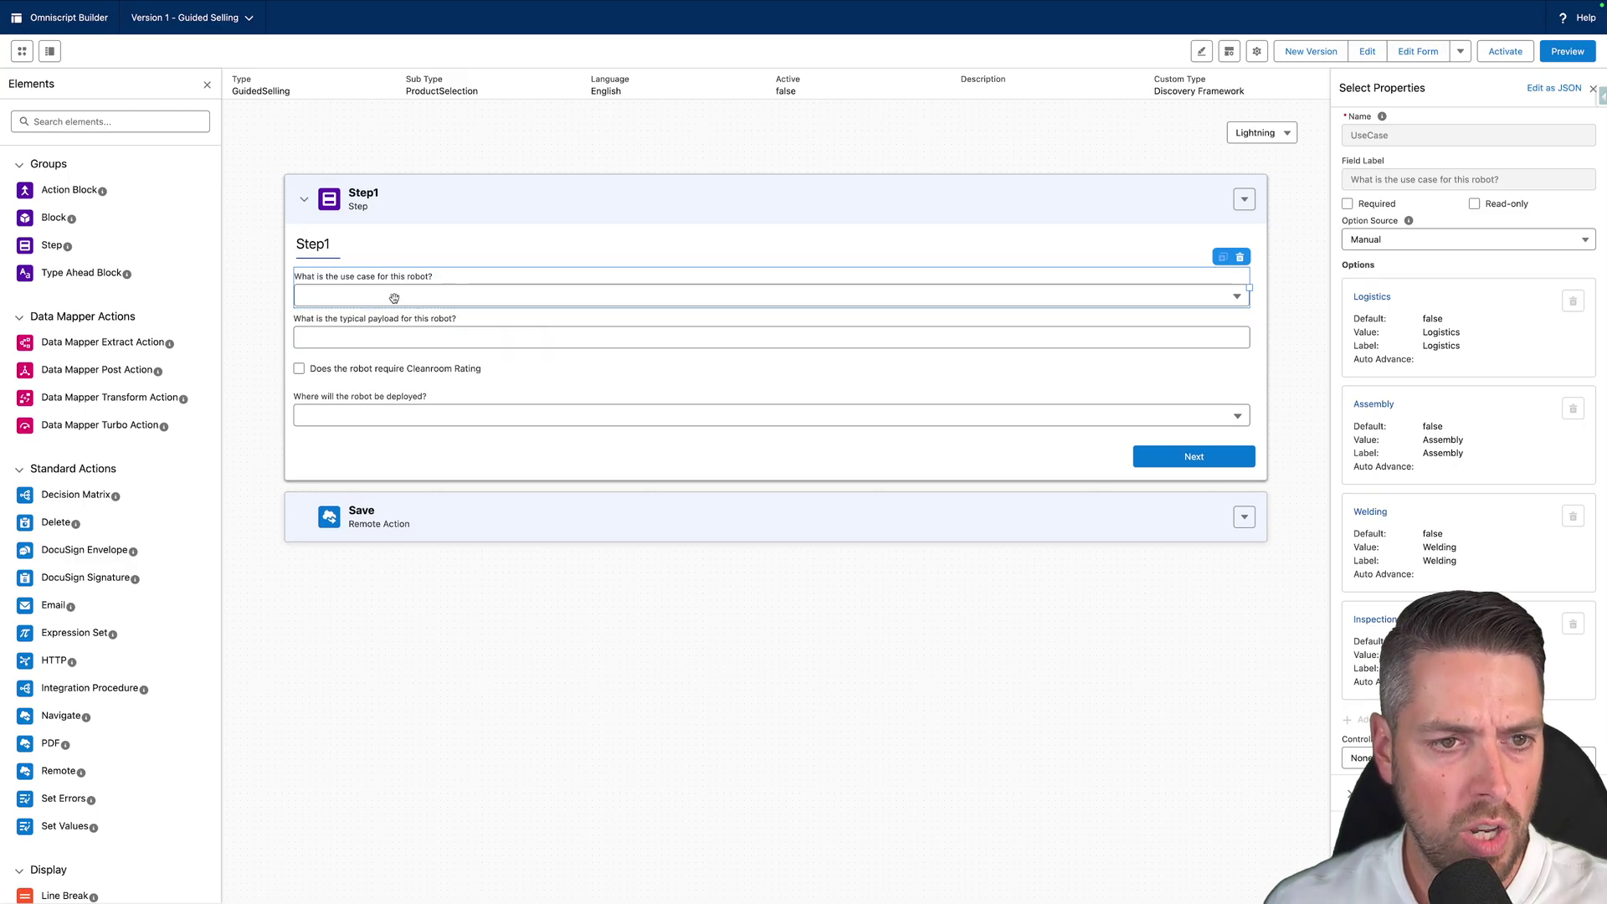
{"action": "left_click", "coordinate": [419, 326]}
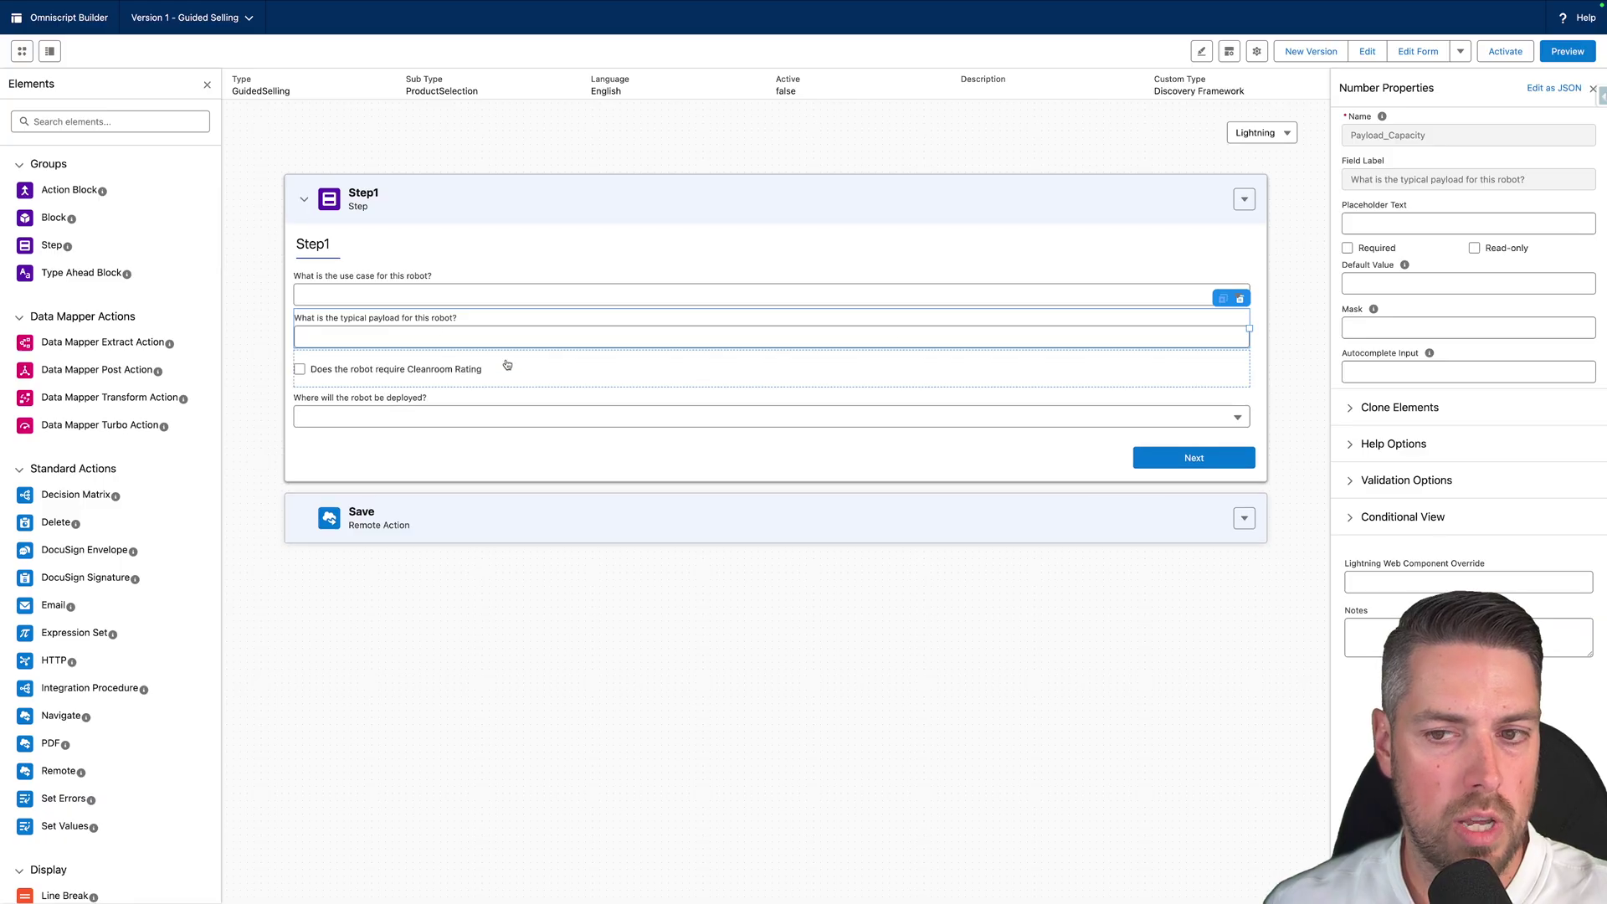
{"action": "left_click", "coordinate": [446, 291]}
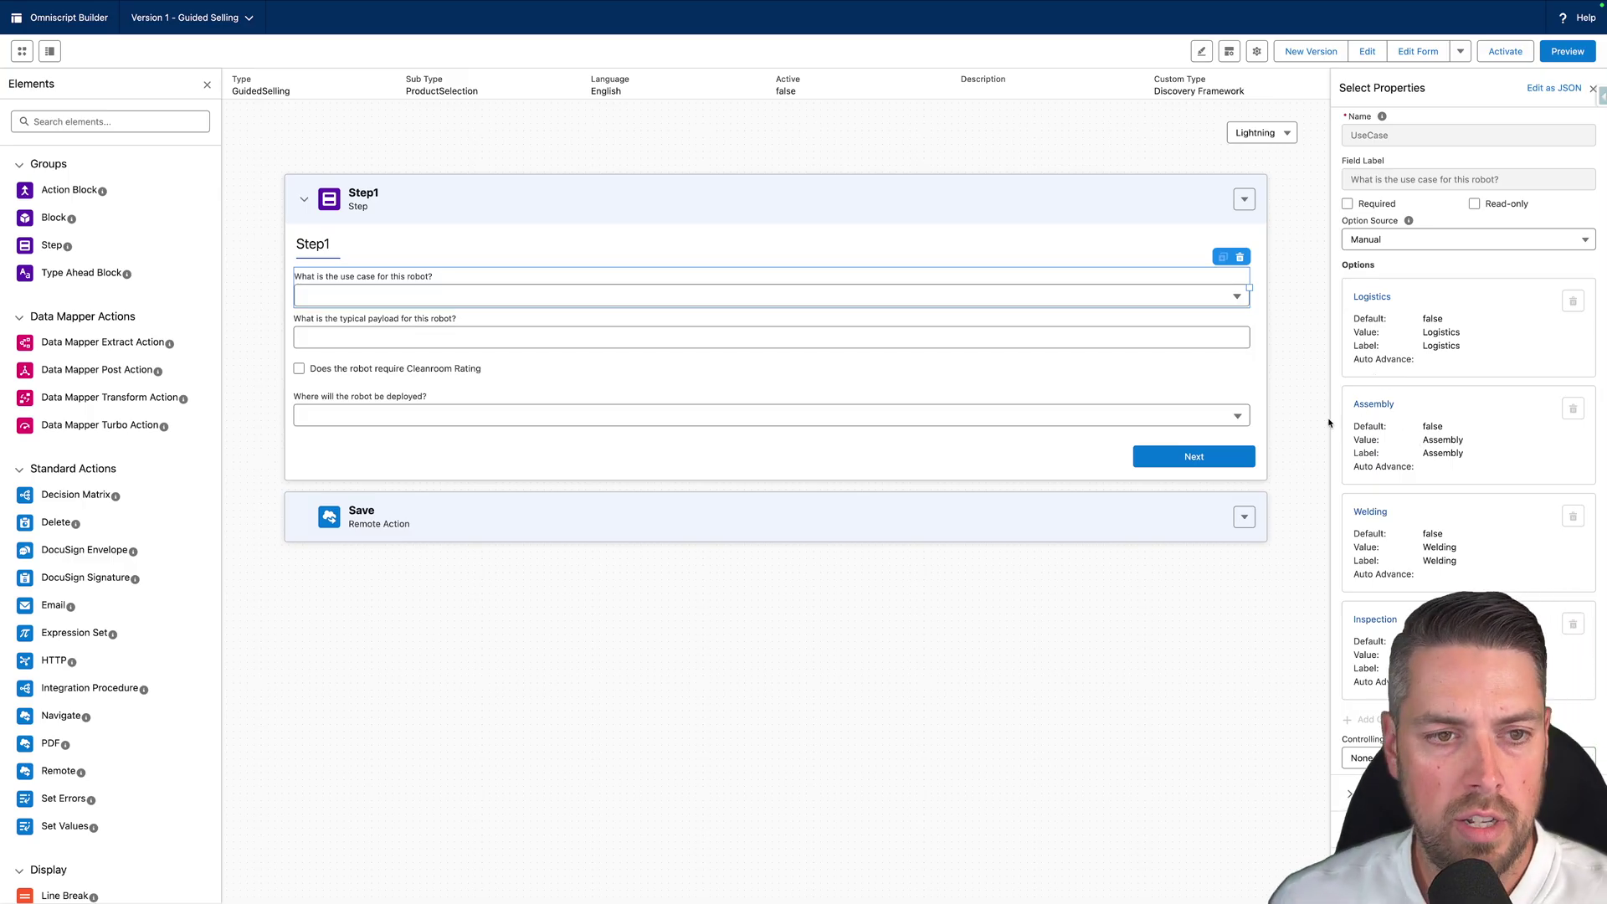
Make the payload question in Step1 conditional, so that it shows only when UseCase equals "Assembly".
{"action": "left_click", "coordinate": [610, 326]}
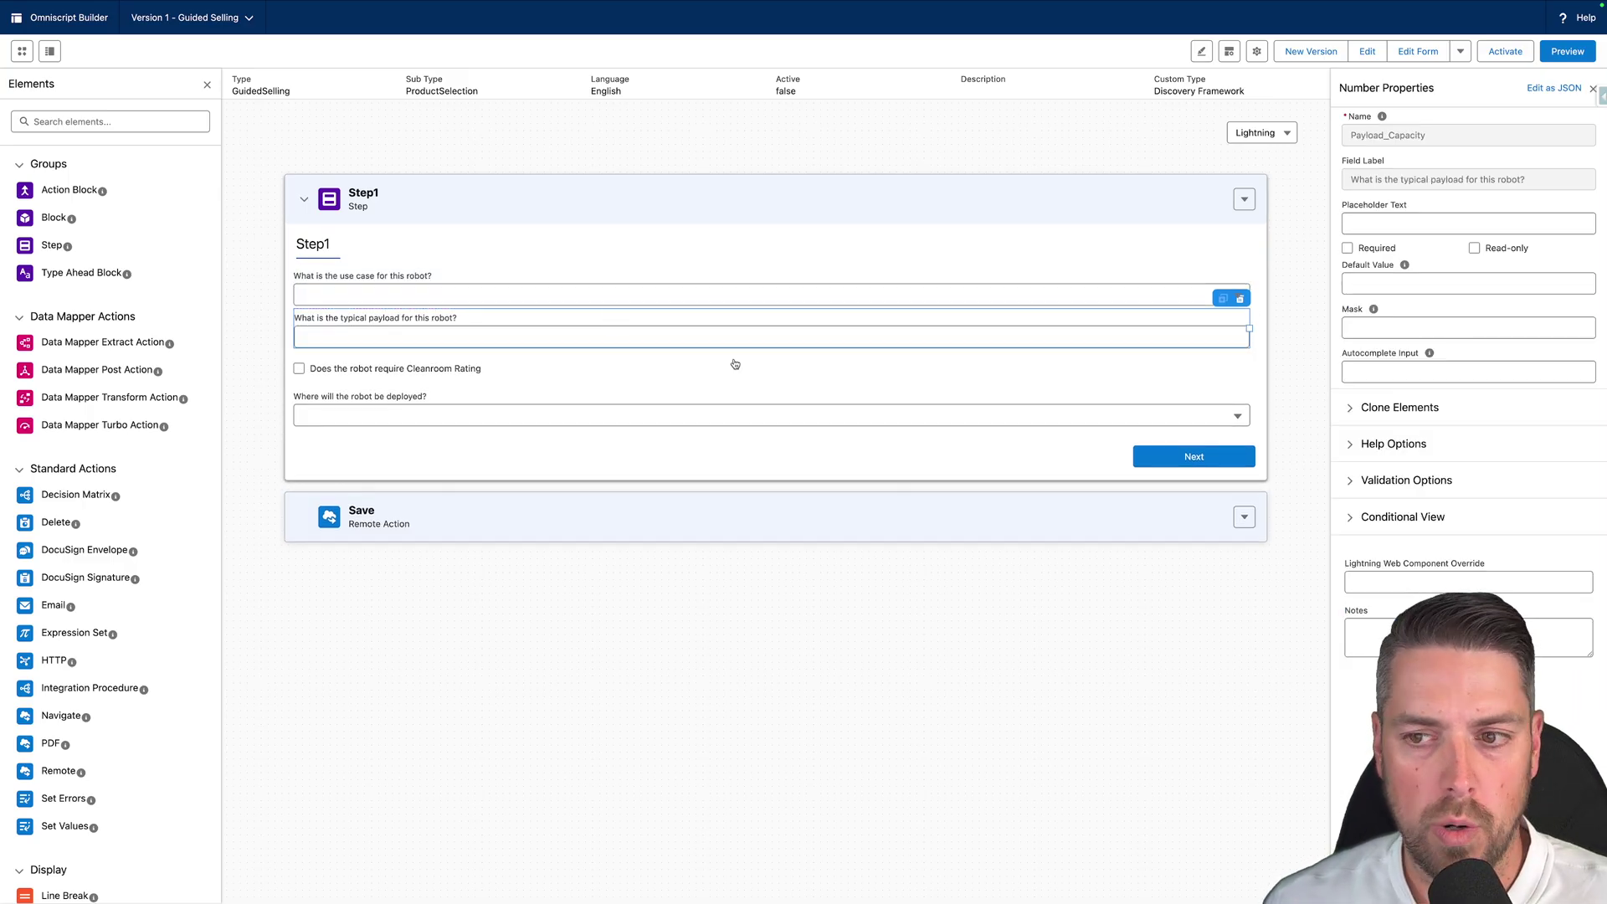
{"action": "left_click", "coordinate": [1352, 518]}
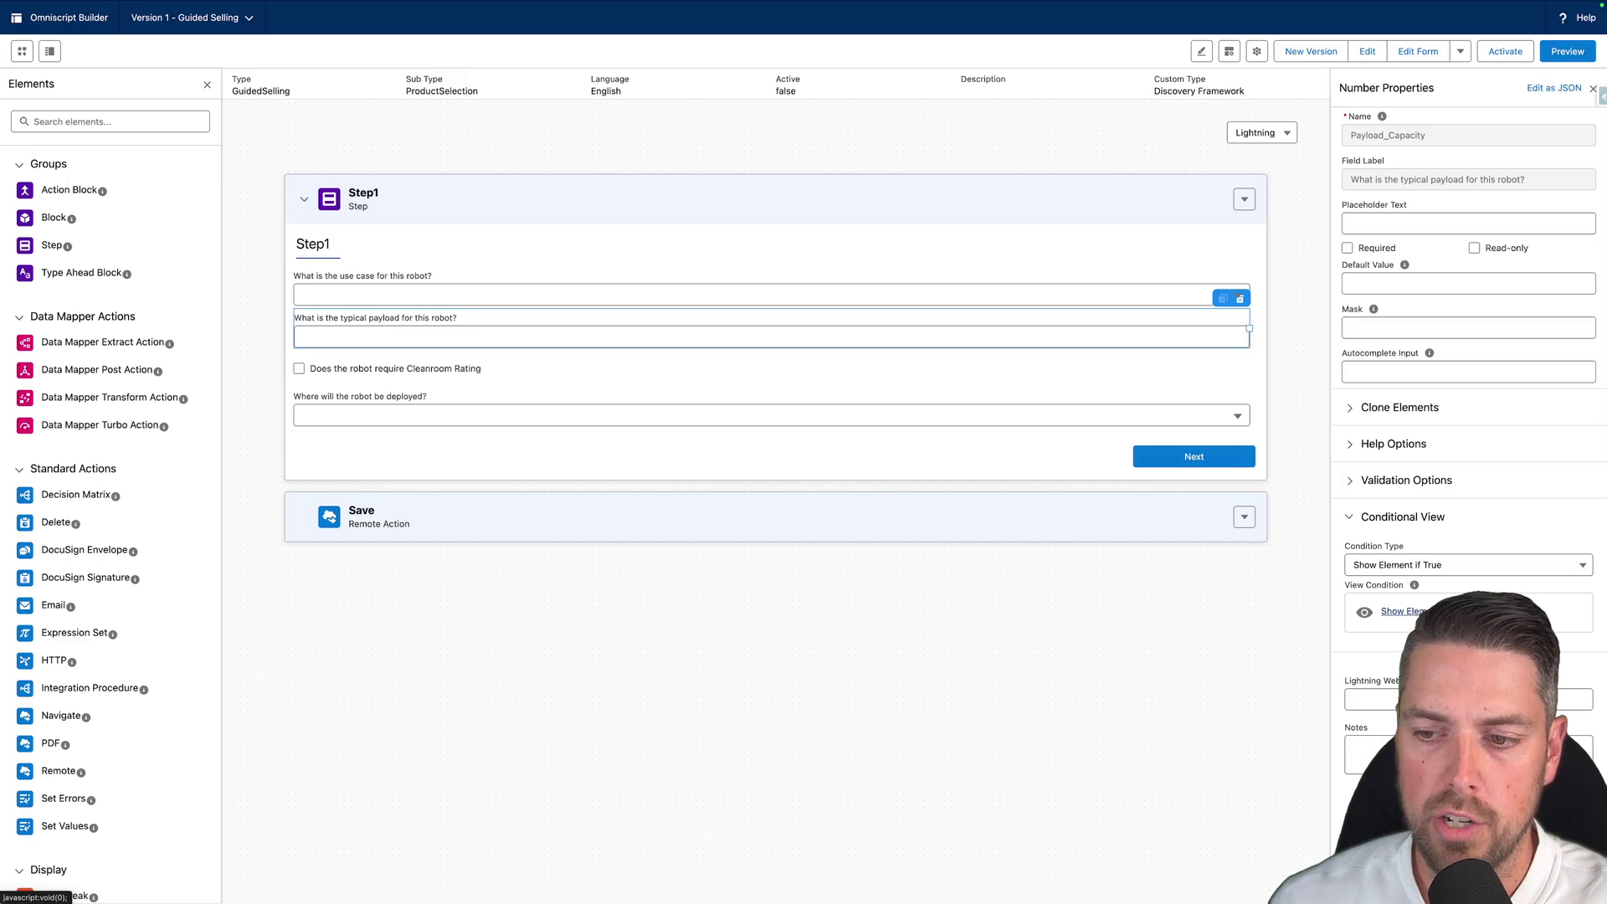
{"action": "left_click", "coordinate": [1359, 604]}
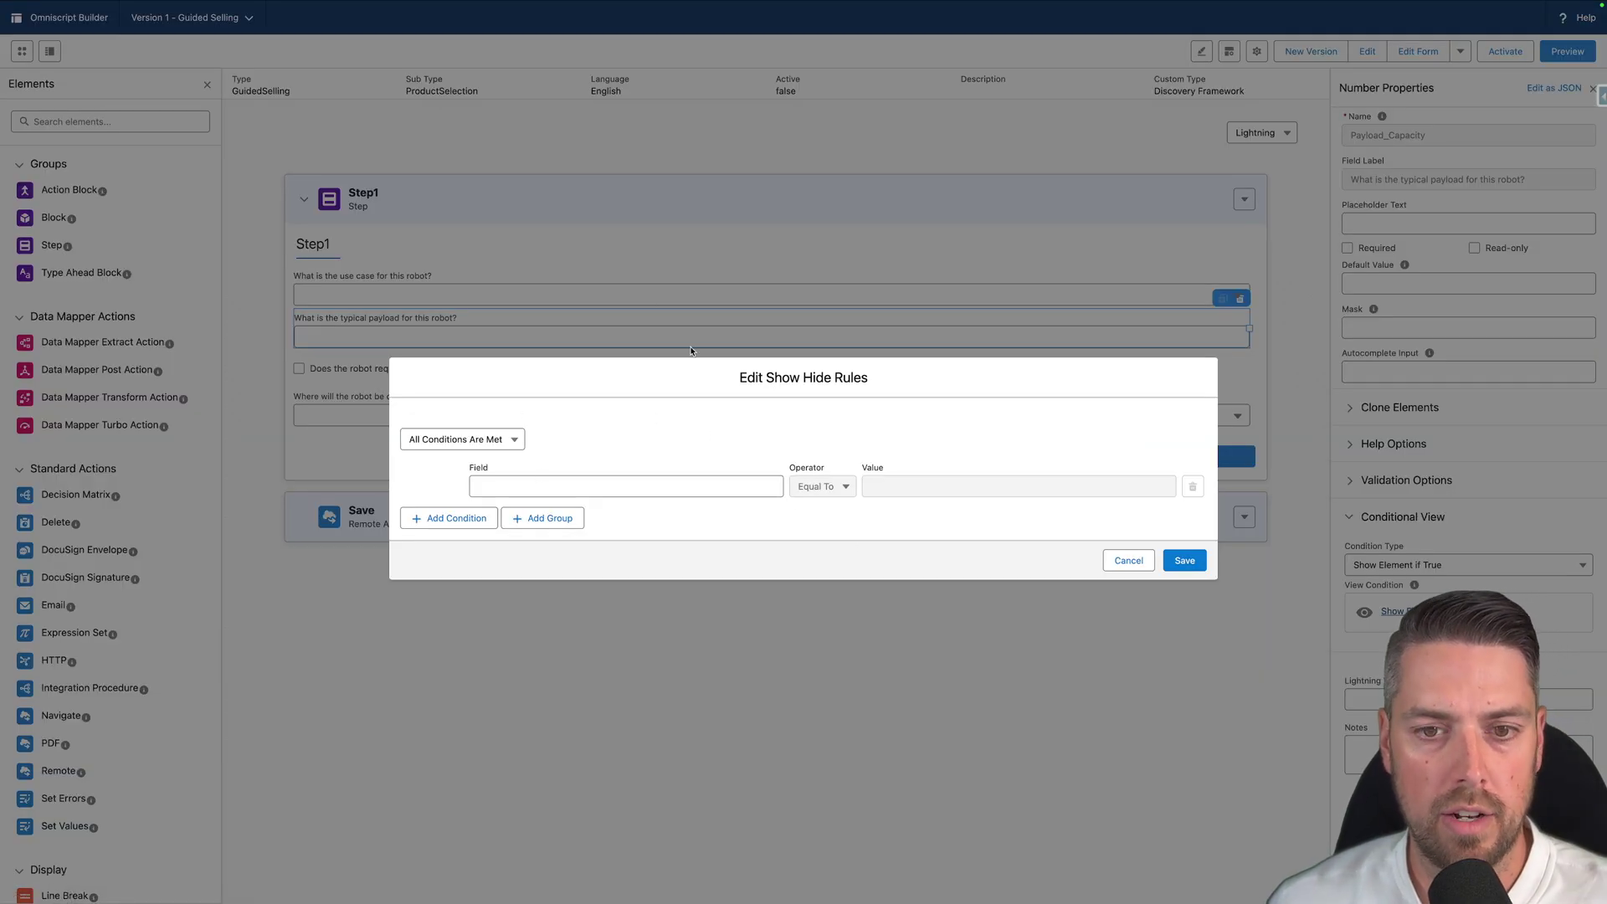
{"action": "left_click", "coordinate": [605, 486]}
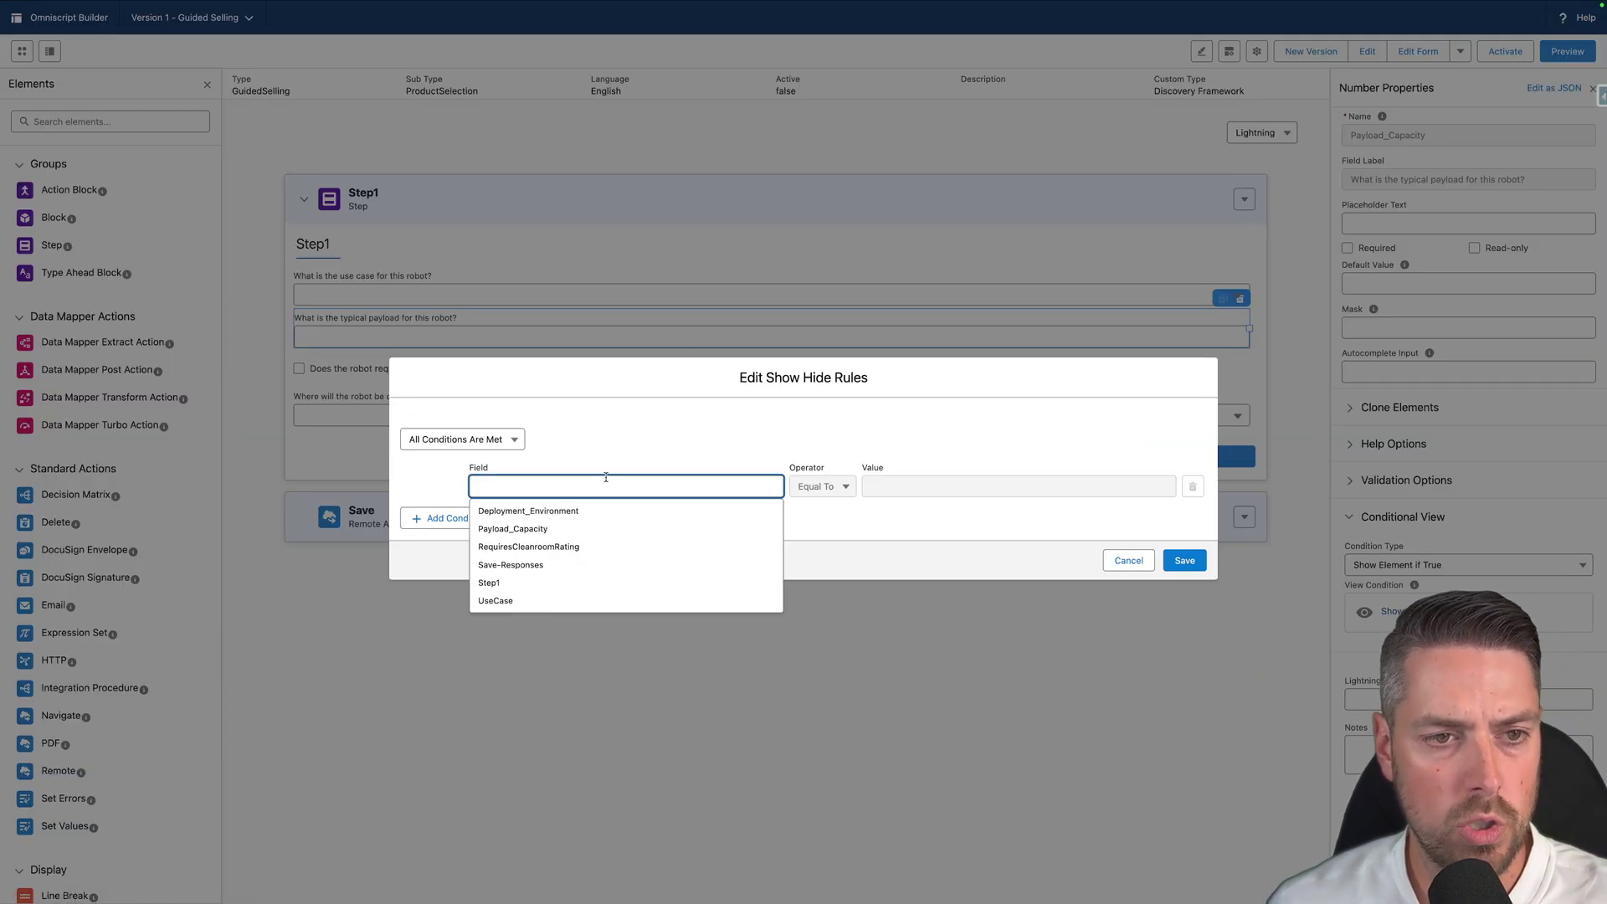
{"action": "left_click", "coordinate": [497, 601]}
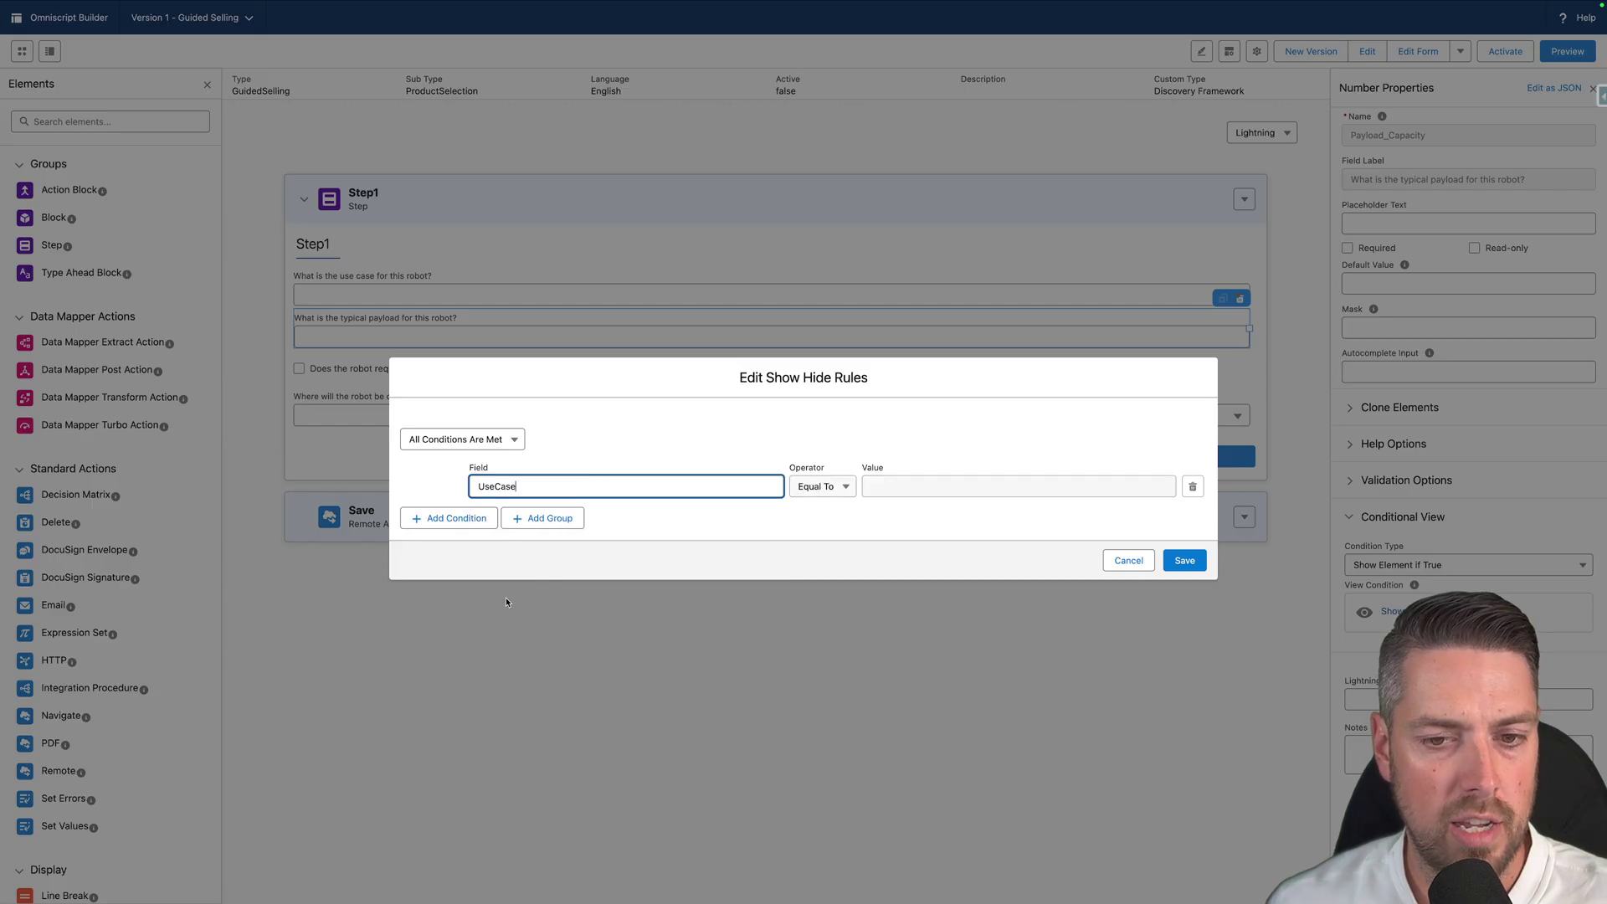
{"action": "left_click", "coordinate": [924, 494]}
{"action": "type", "text": "Assembly"}
{"action": "left_click", "coordinate": [1183, 560]}
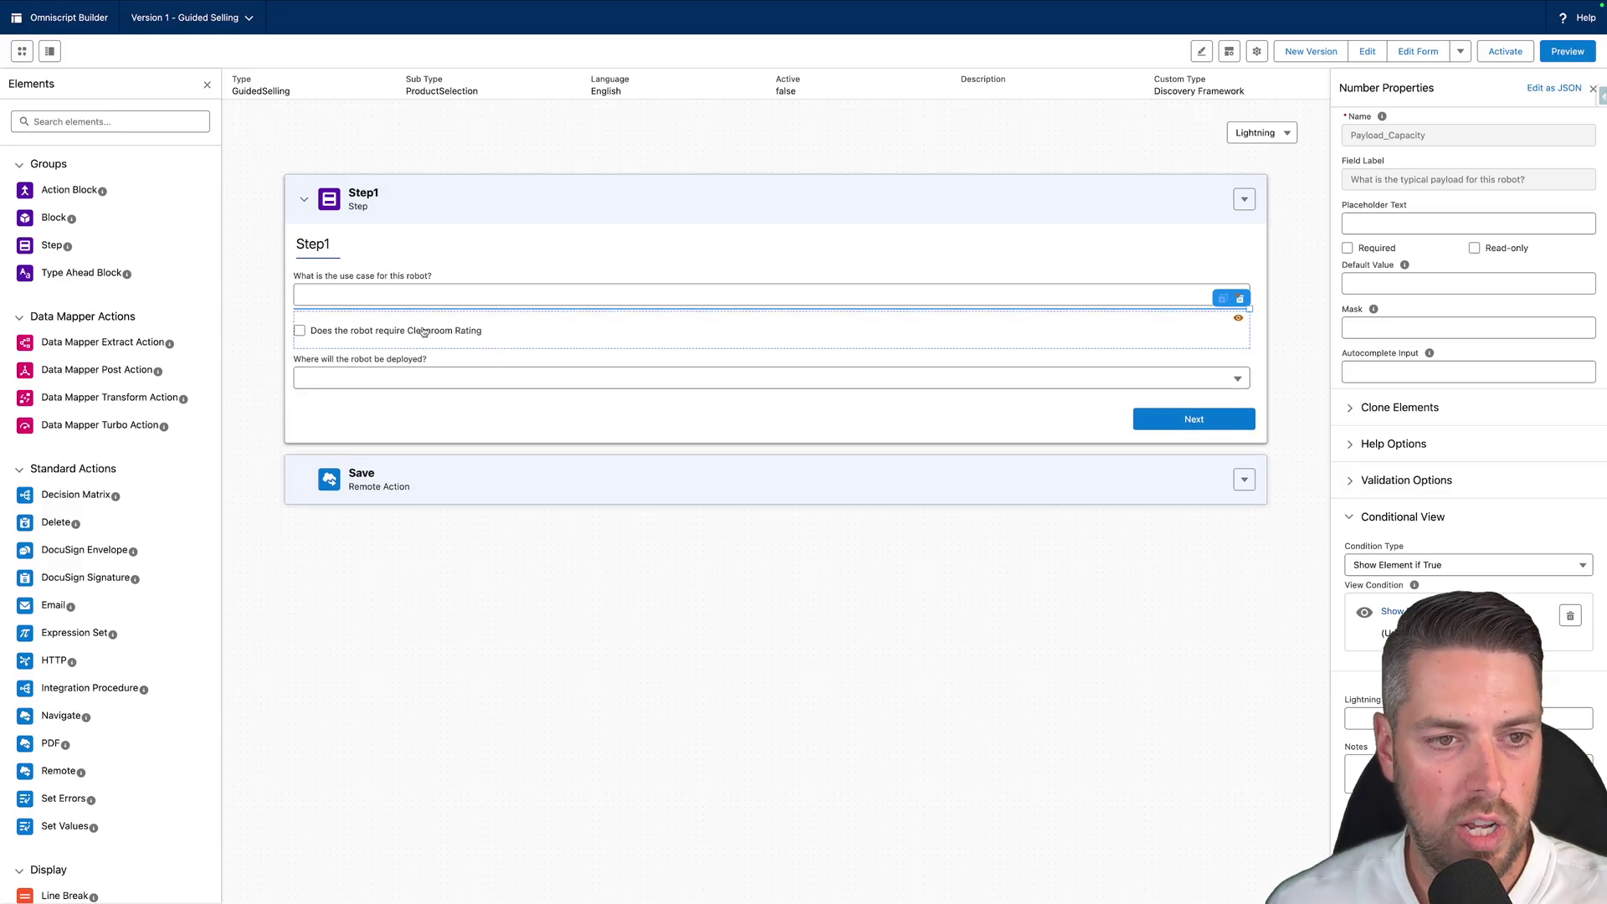
Disable the option to save for later on Step1.
{"action": "left_click", "coordinate": [632, 209]}
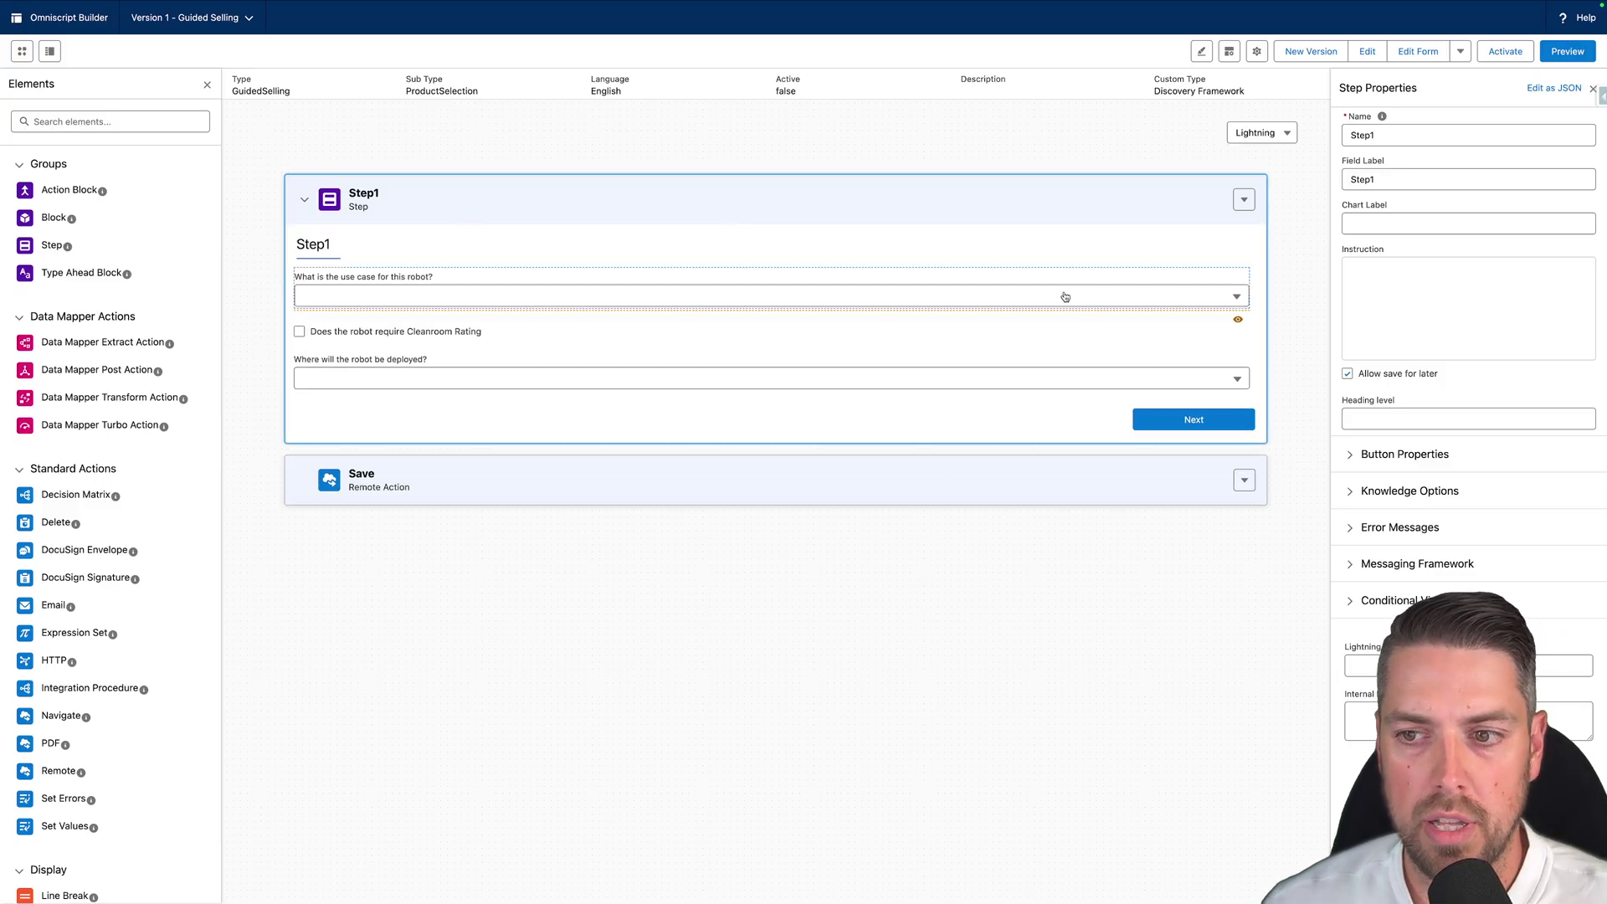
{"action": "left_click_drag", "start_coordinate": [1365, 379], "coordinate": [1465, 381]}
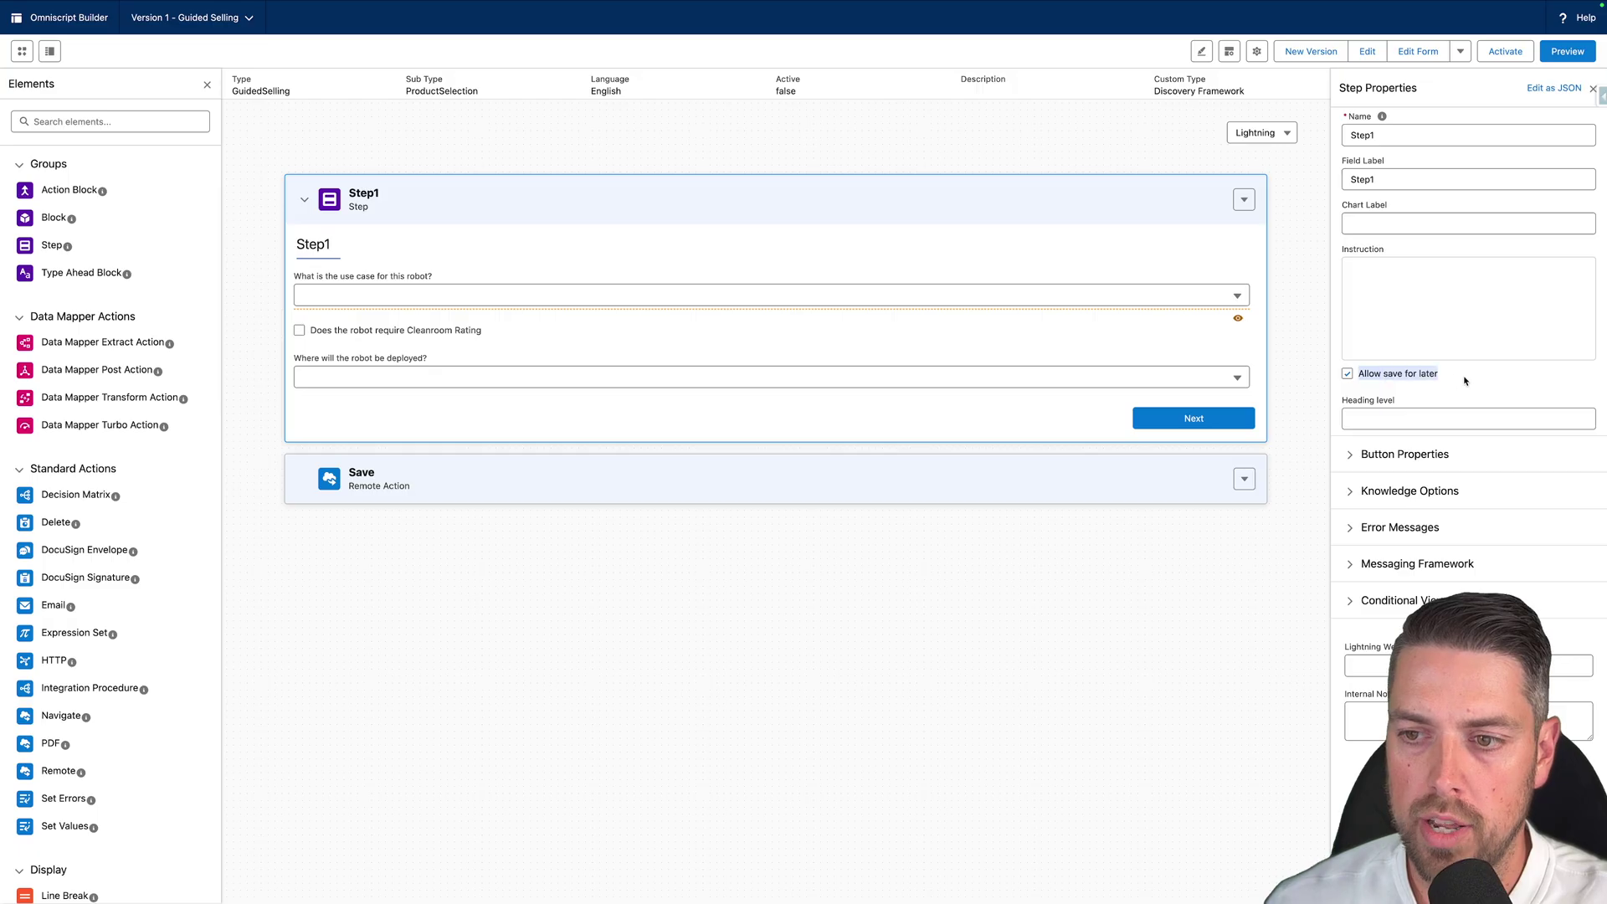
{"action": "left_click", "coordinate": [1348, 376]}
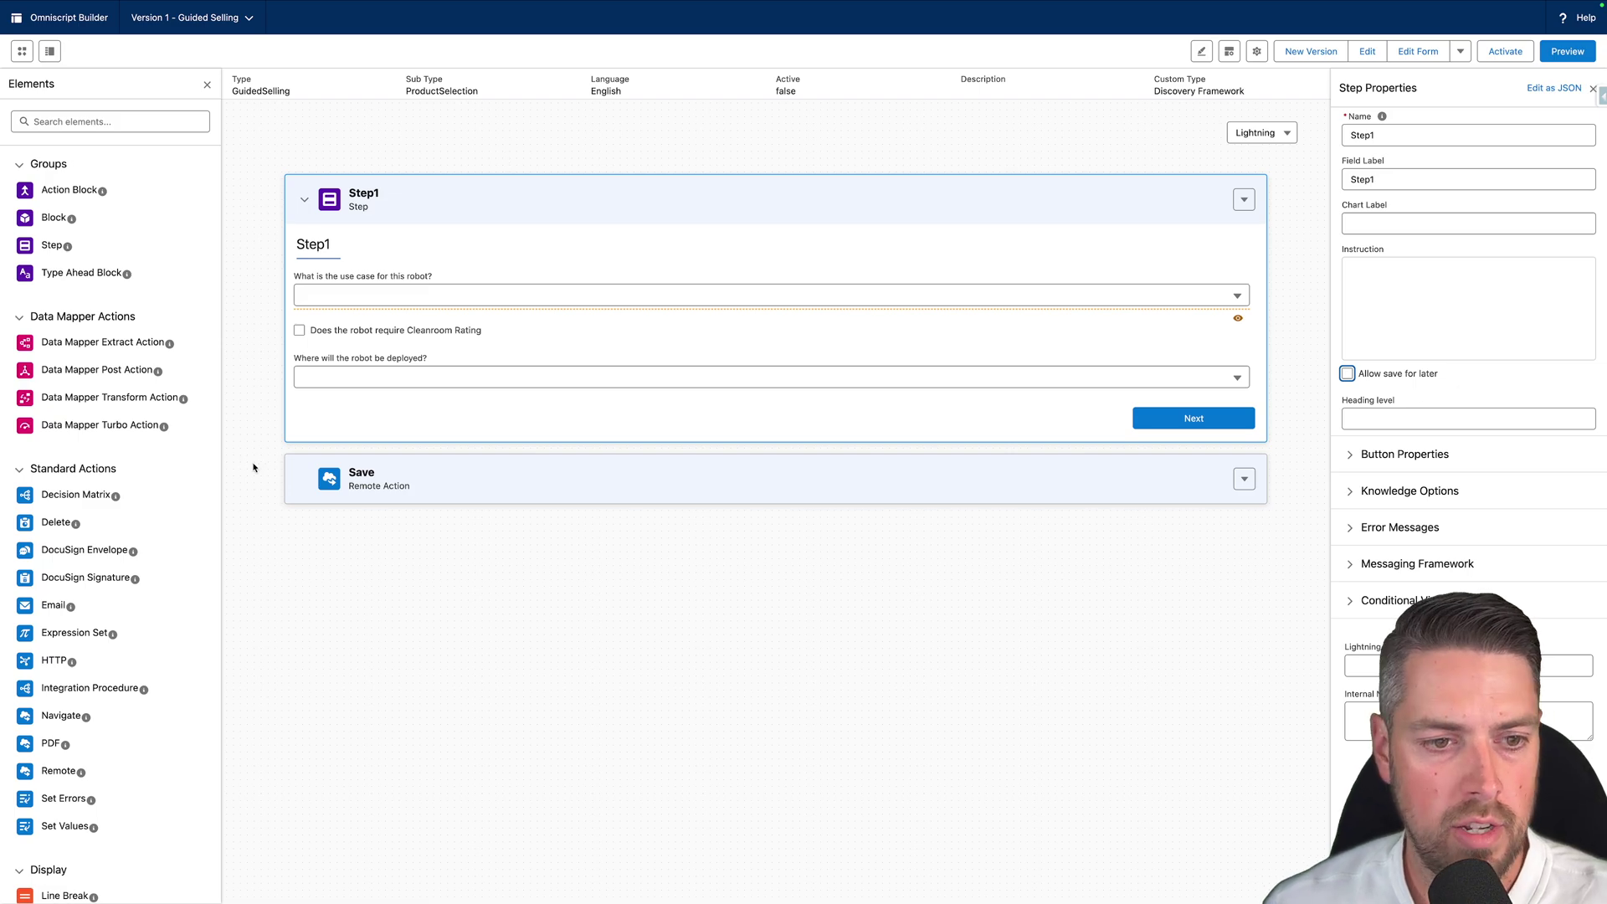
Delete the Save remote action that follows Step1.
{"action": "left_click", "coordinate": [519, 475]}
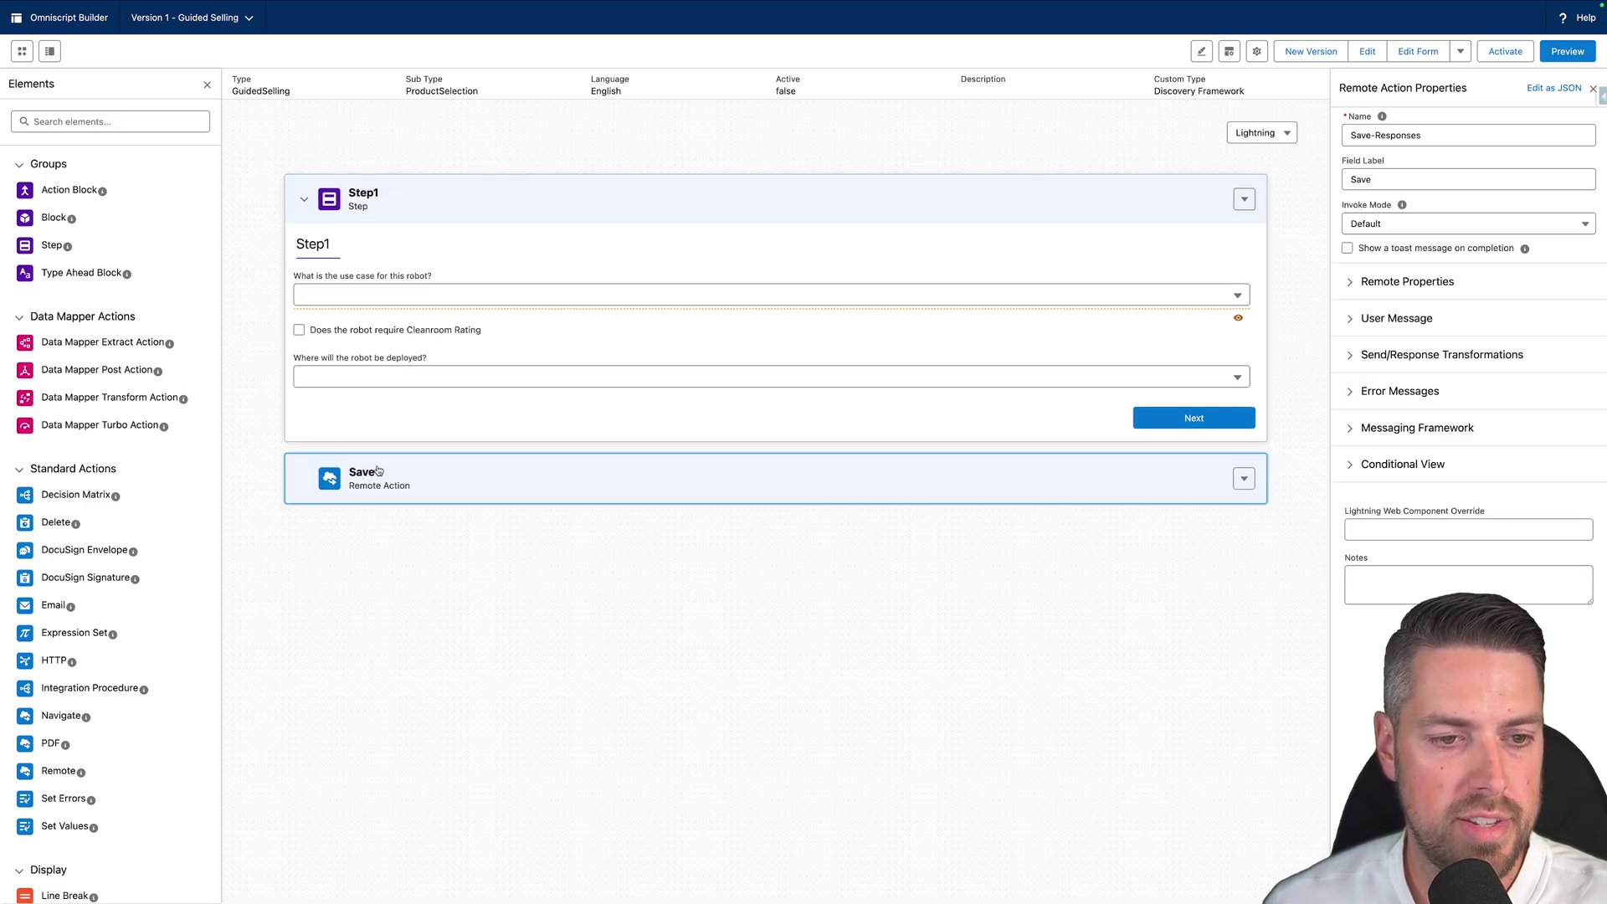
{"action": "left_click", "coordinate": [1244, 479]}
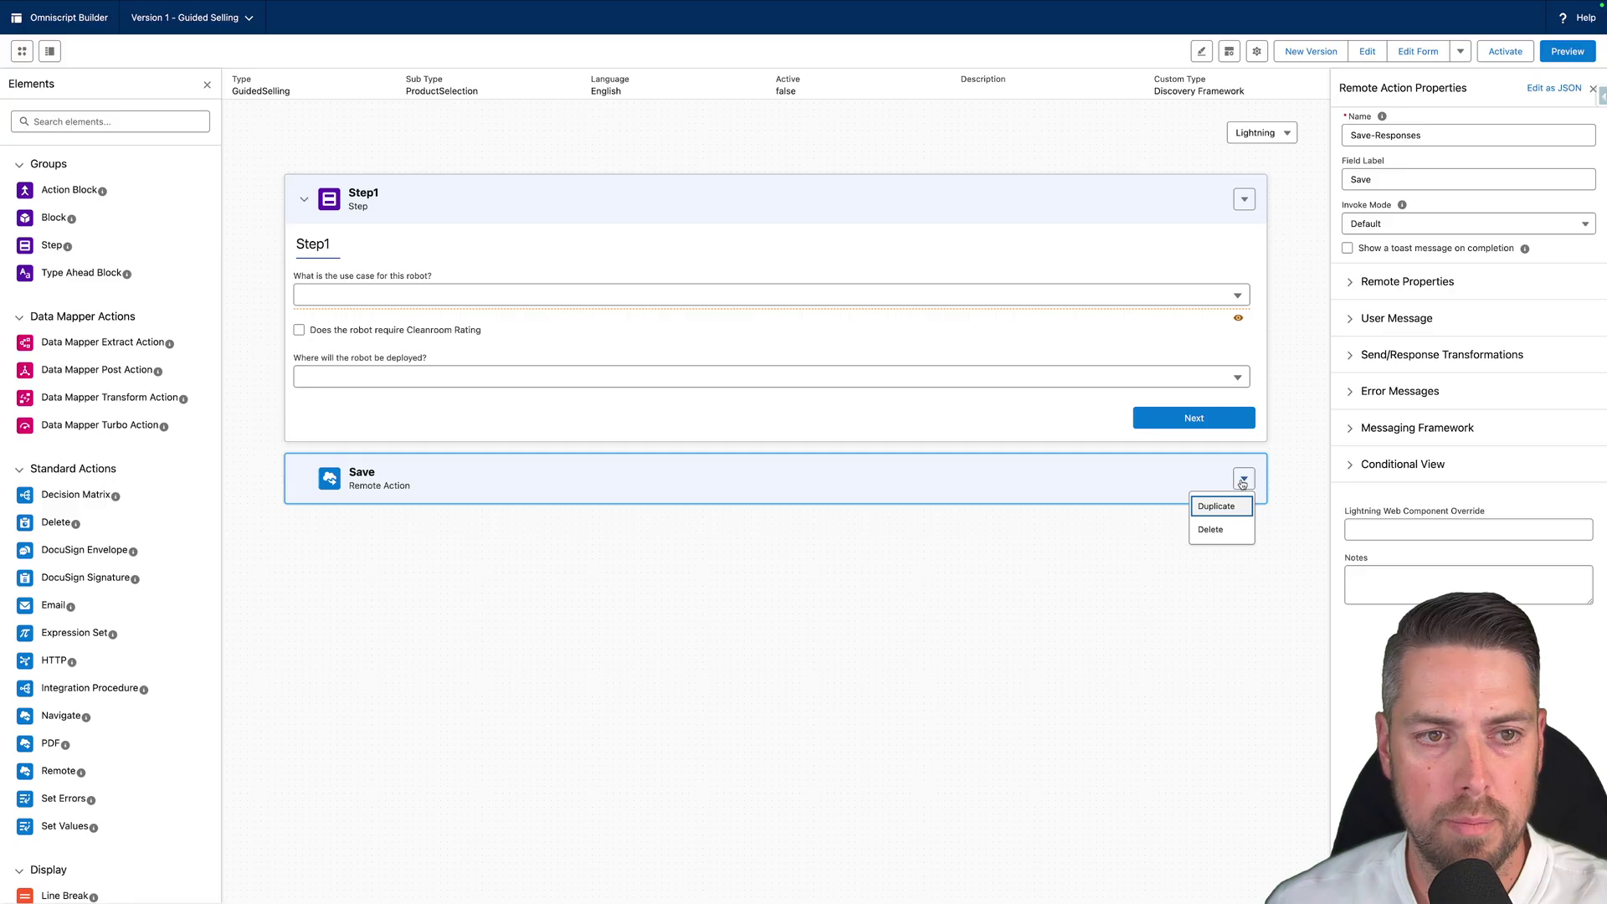
{"action": "left_click", "coordinate": [1235, 531]}
{"action": "left_click", "coordinate": [837, 481]}
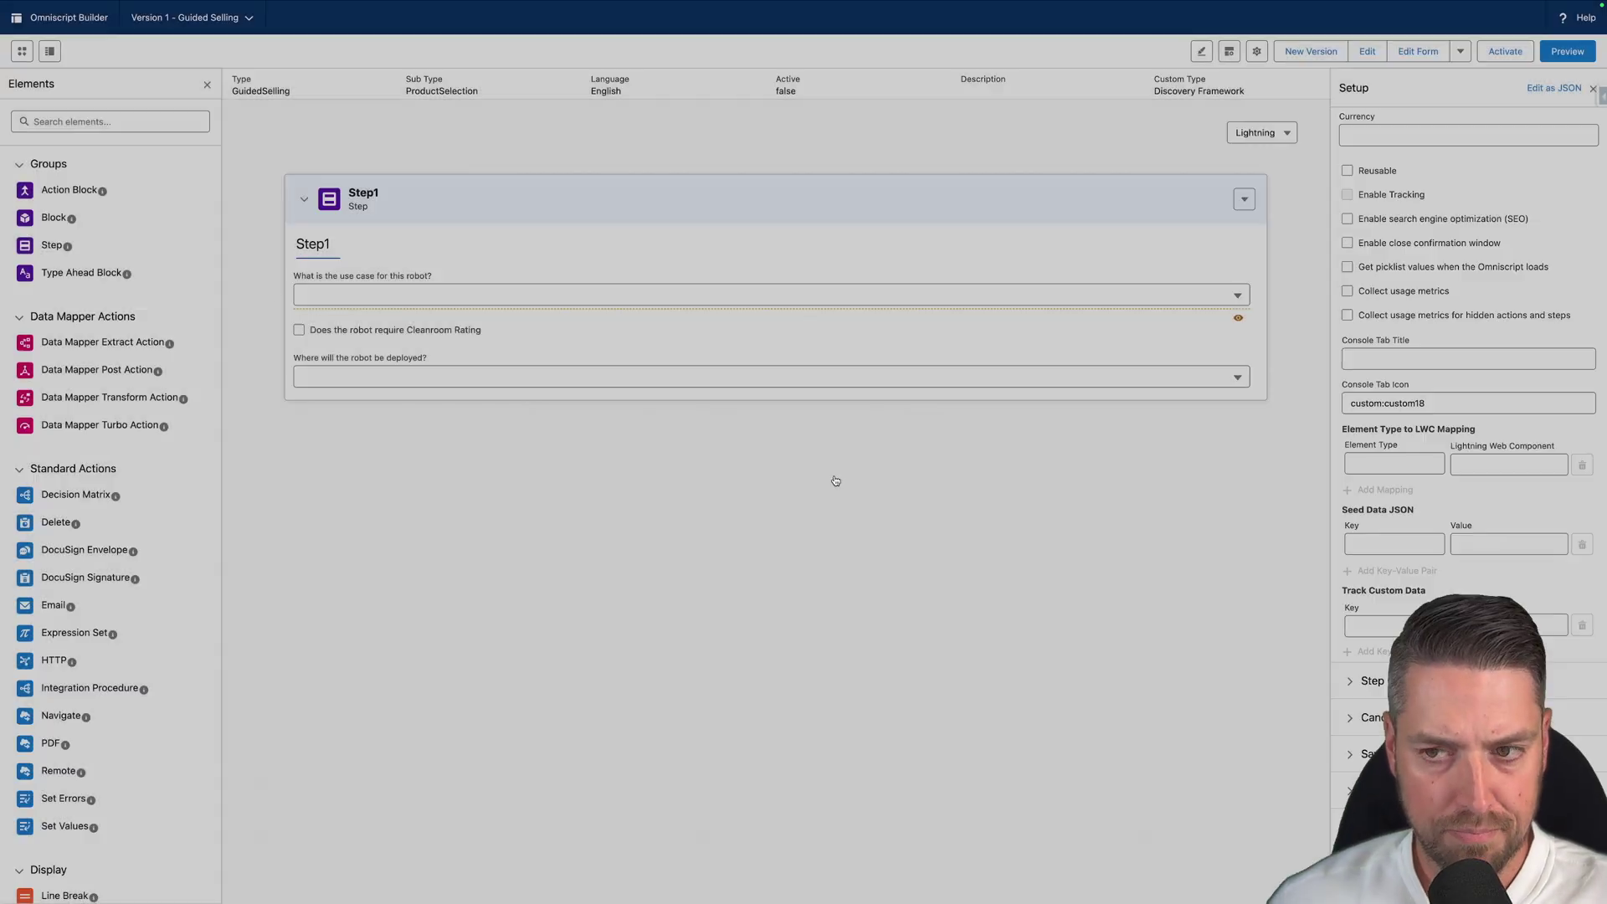
Find the ProductGuidedSelectionIntegration OmniScript element and add it directly after Step1.
{"action": "left_click", "coordinate": [74, 123]}
{"action": "type", "text": "produ"}
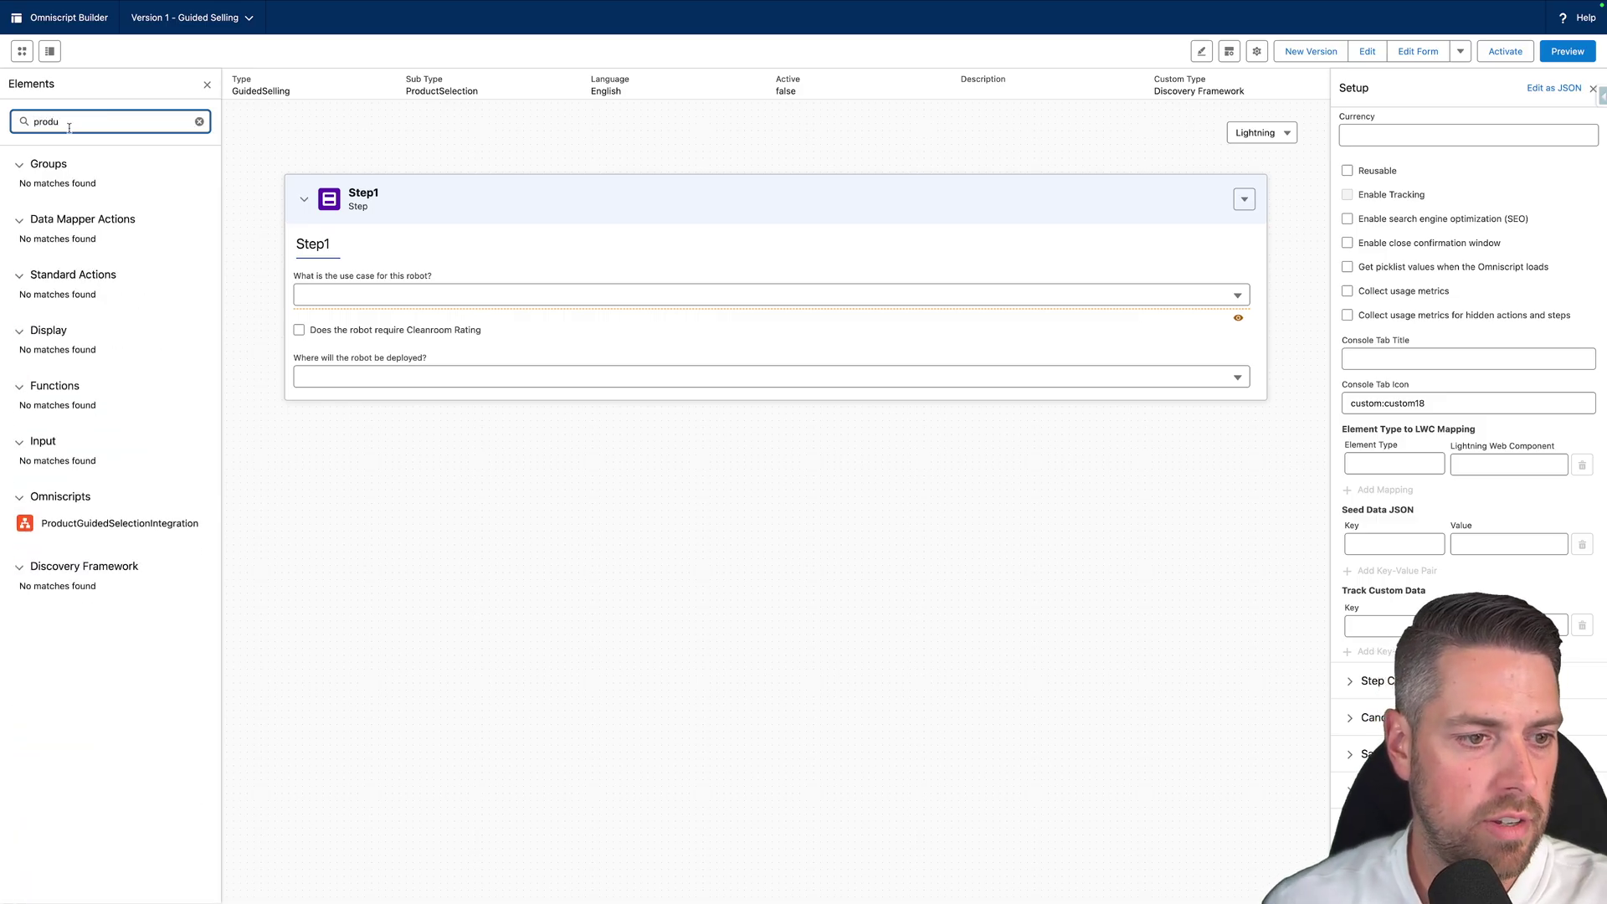
{"action": "left_click", "coordinate": [82, 531]}
{"action": "left_click_drag", "start_coordinate": [78, 528], "coordinate": [489, 428]}
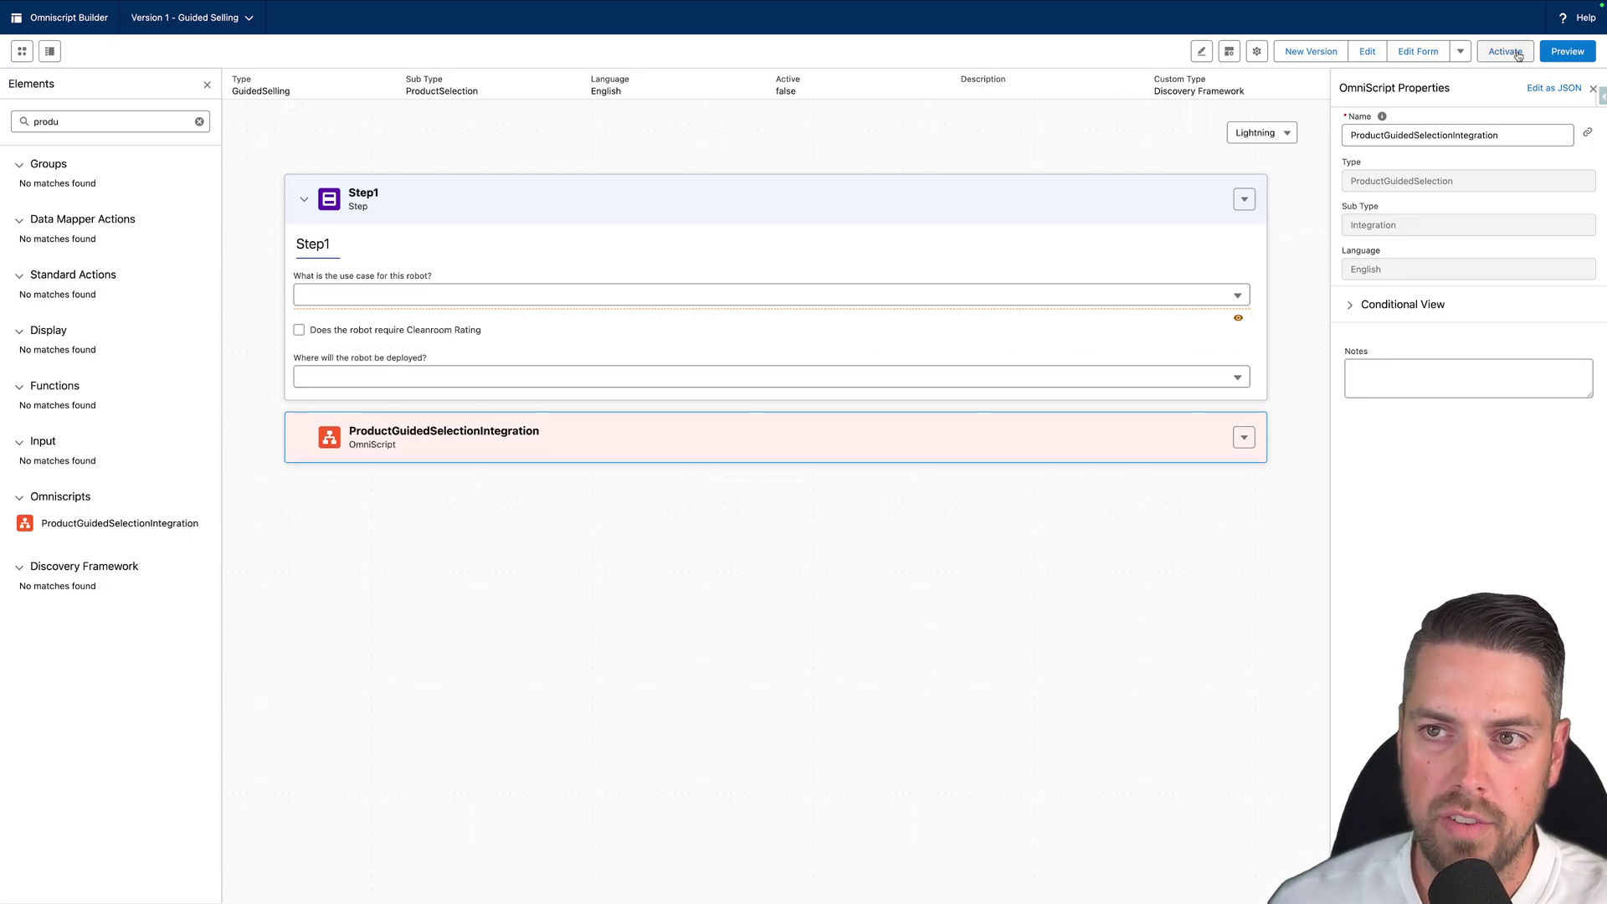
Preview the OmniScript and test the questions with use cases Logistics and Assembly, a payload of 20 and a cleanroom rating required.
{"action": "left_click", "coordinate": [1566, 52]}
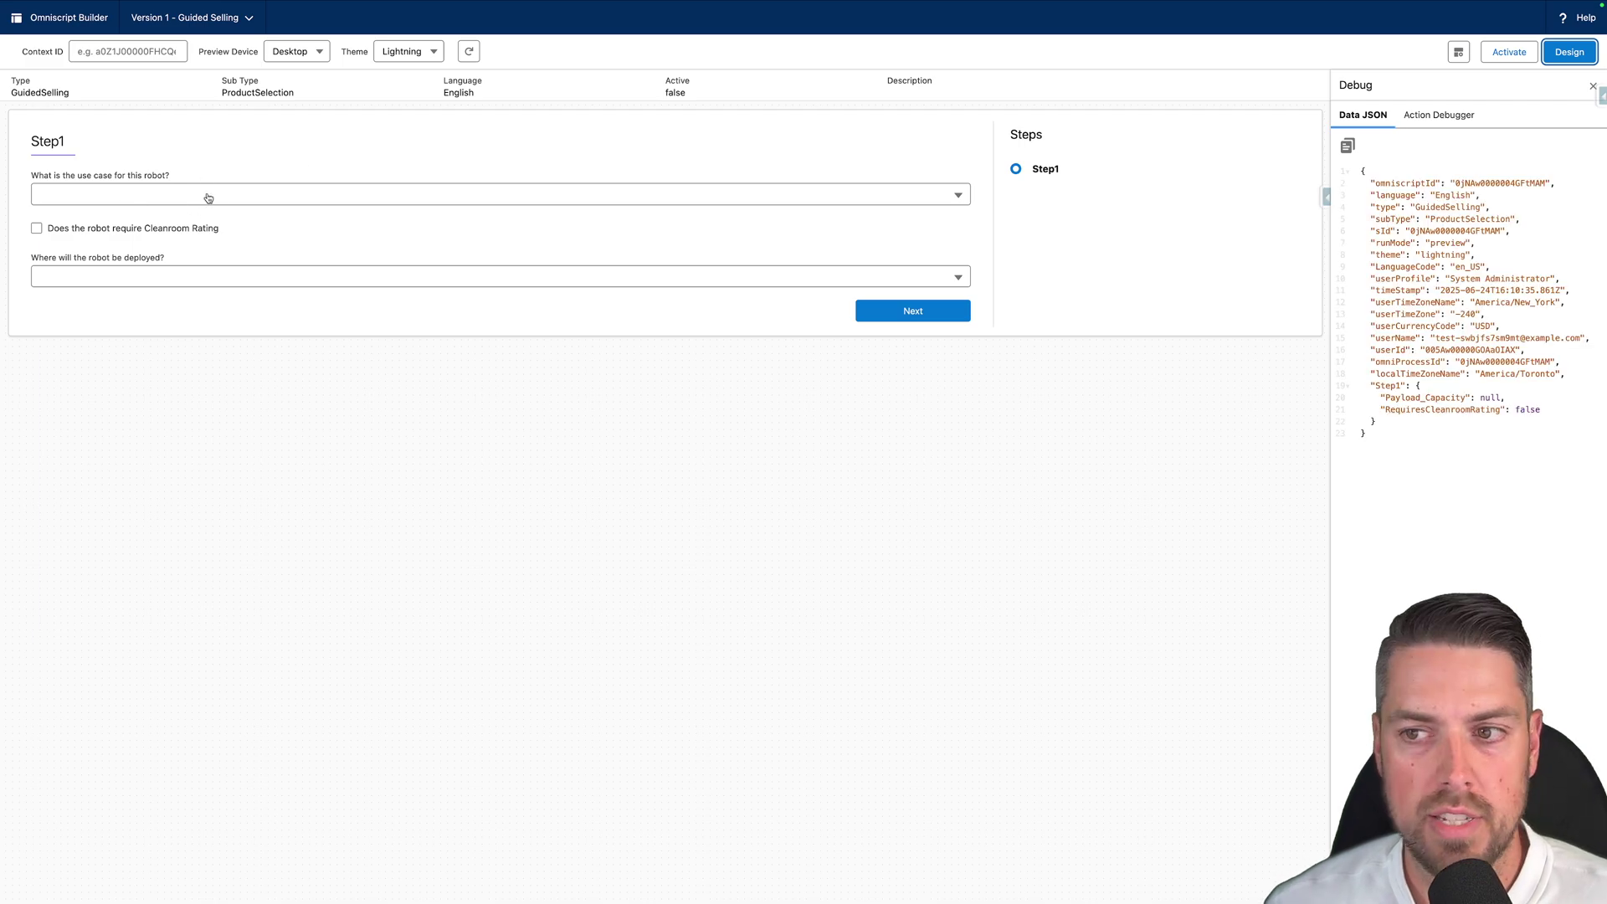
{"action": "left_click", "coordinate": [206, 201]}
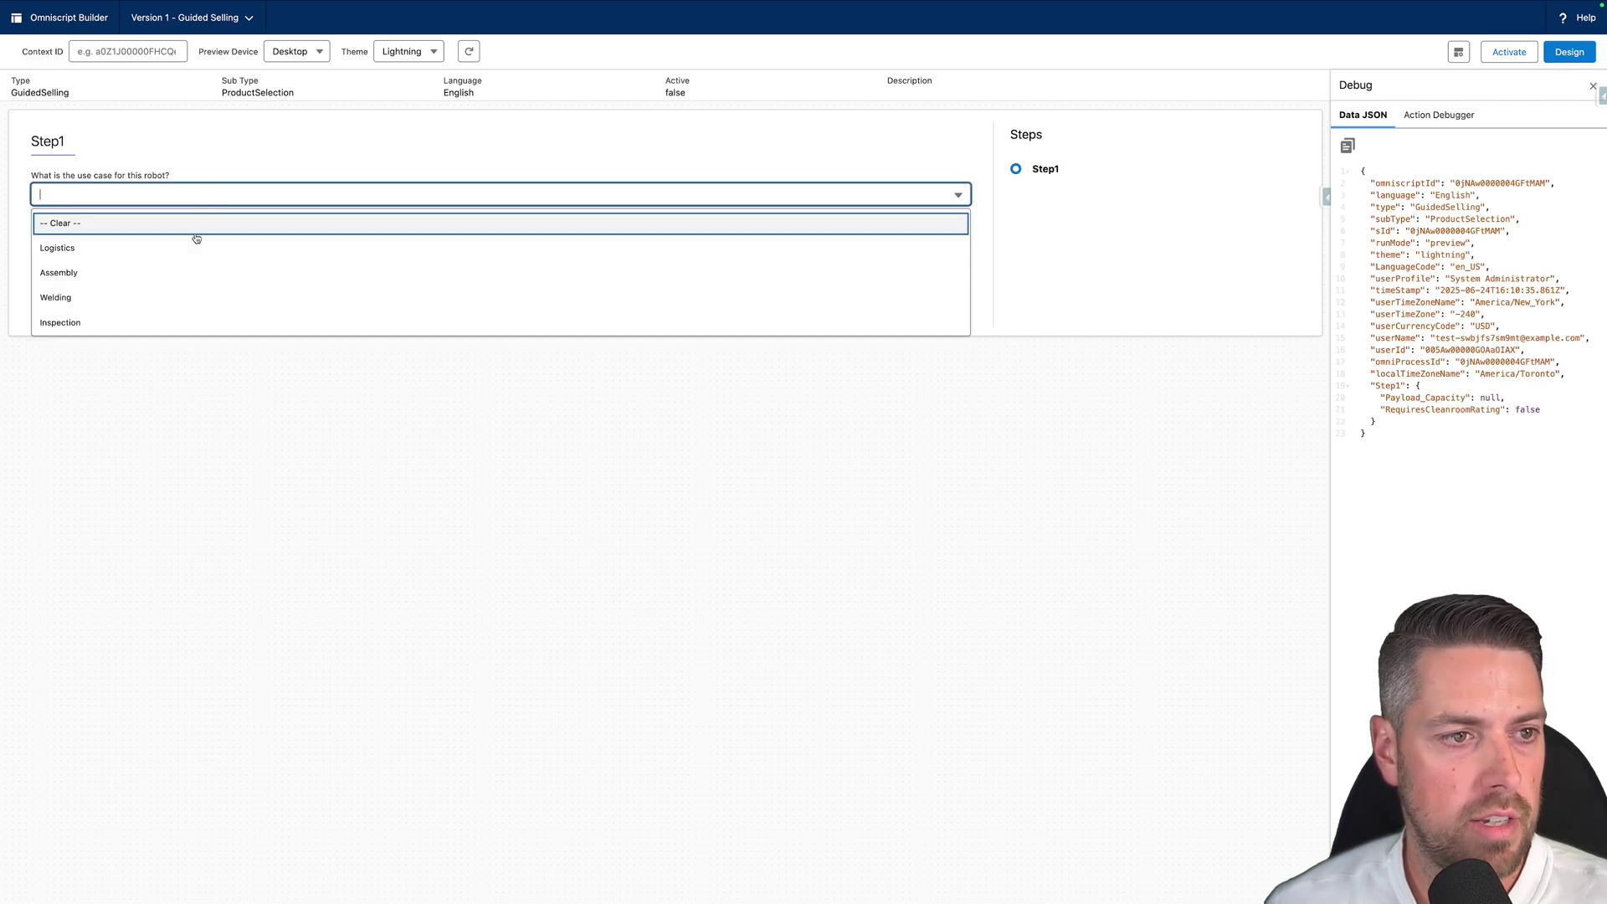
{"action": "left_click", "coordinate": [169, 248]}
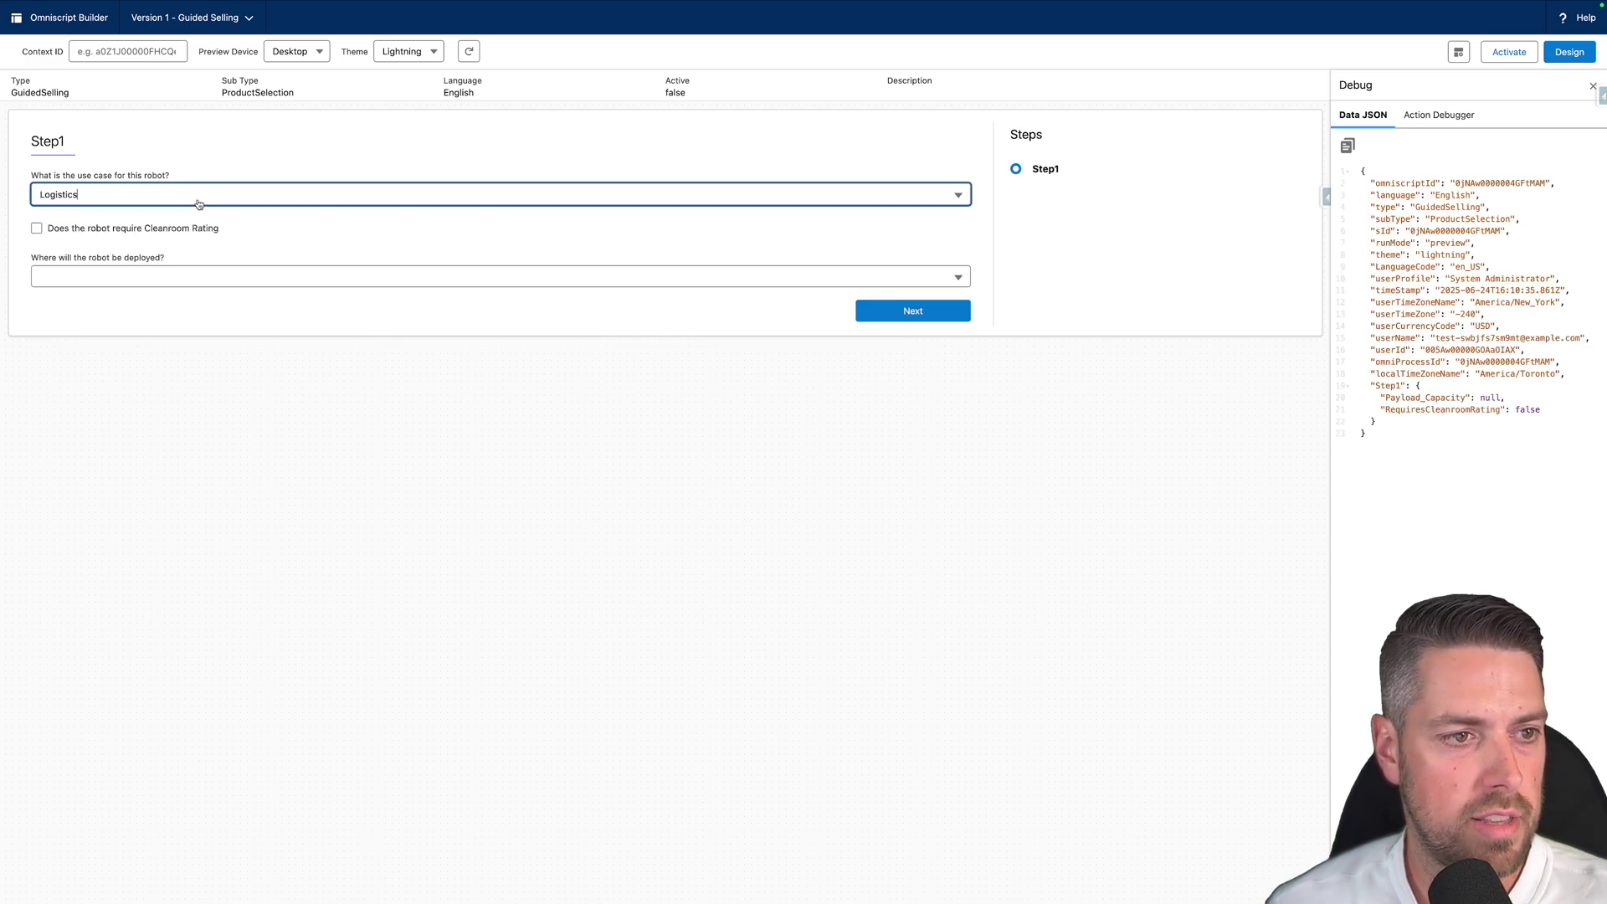
{"action": "left_click", "coordinate": [251, 203]}
{"action": "left_click", "coordinate": [185, 275]}
{"action": "left_click", "coordinate": [120, 241]}
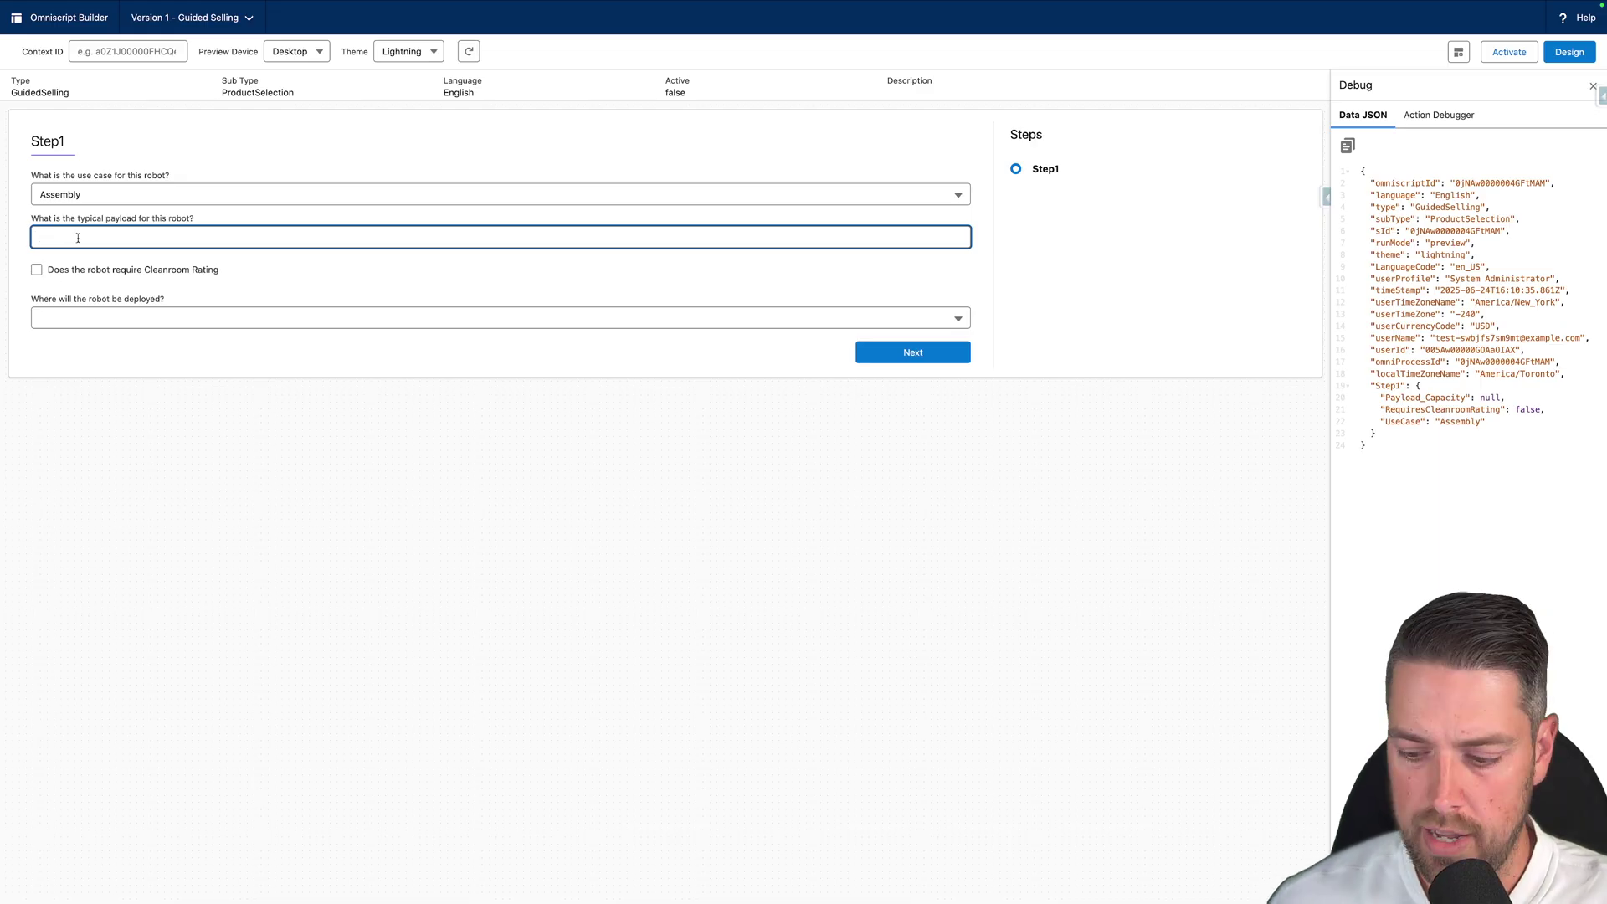
{"action": "left_click", "coordinate": [37, 271]}
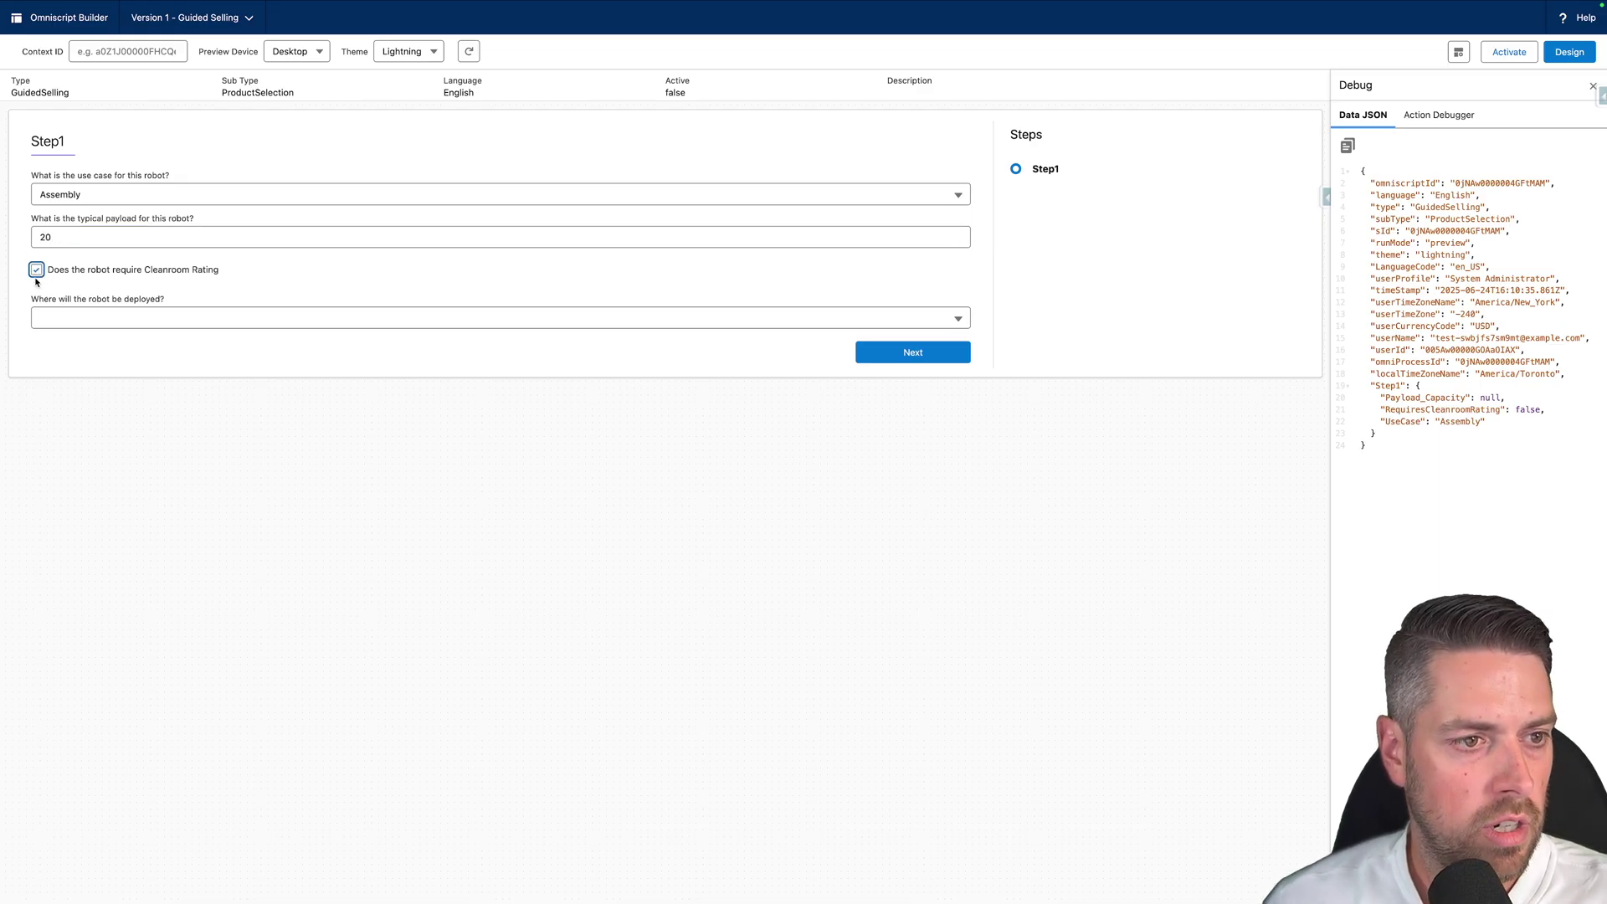
{"action": "left_click", "coordinate": [87, 319]}
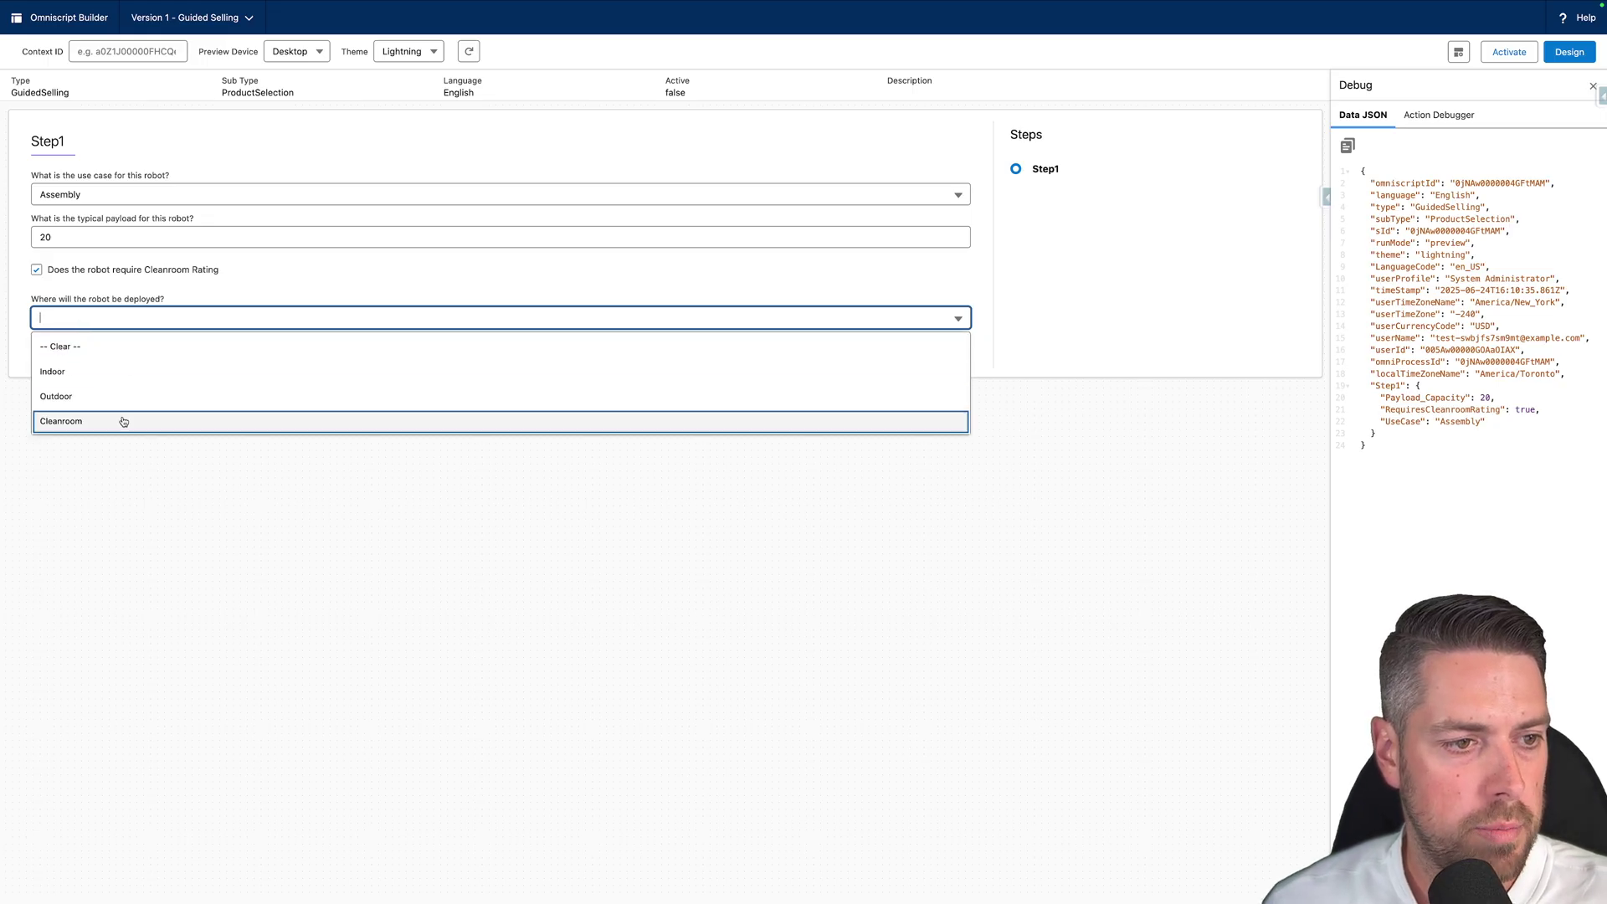
{"action": "left_click", "coordinate": [168, 535]}
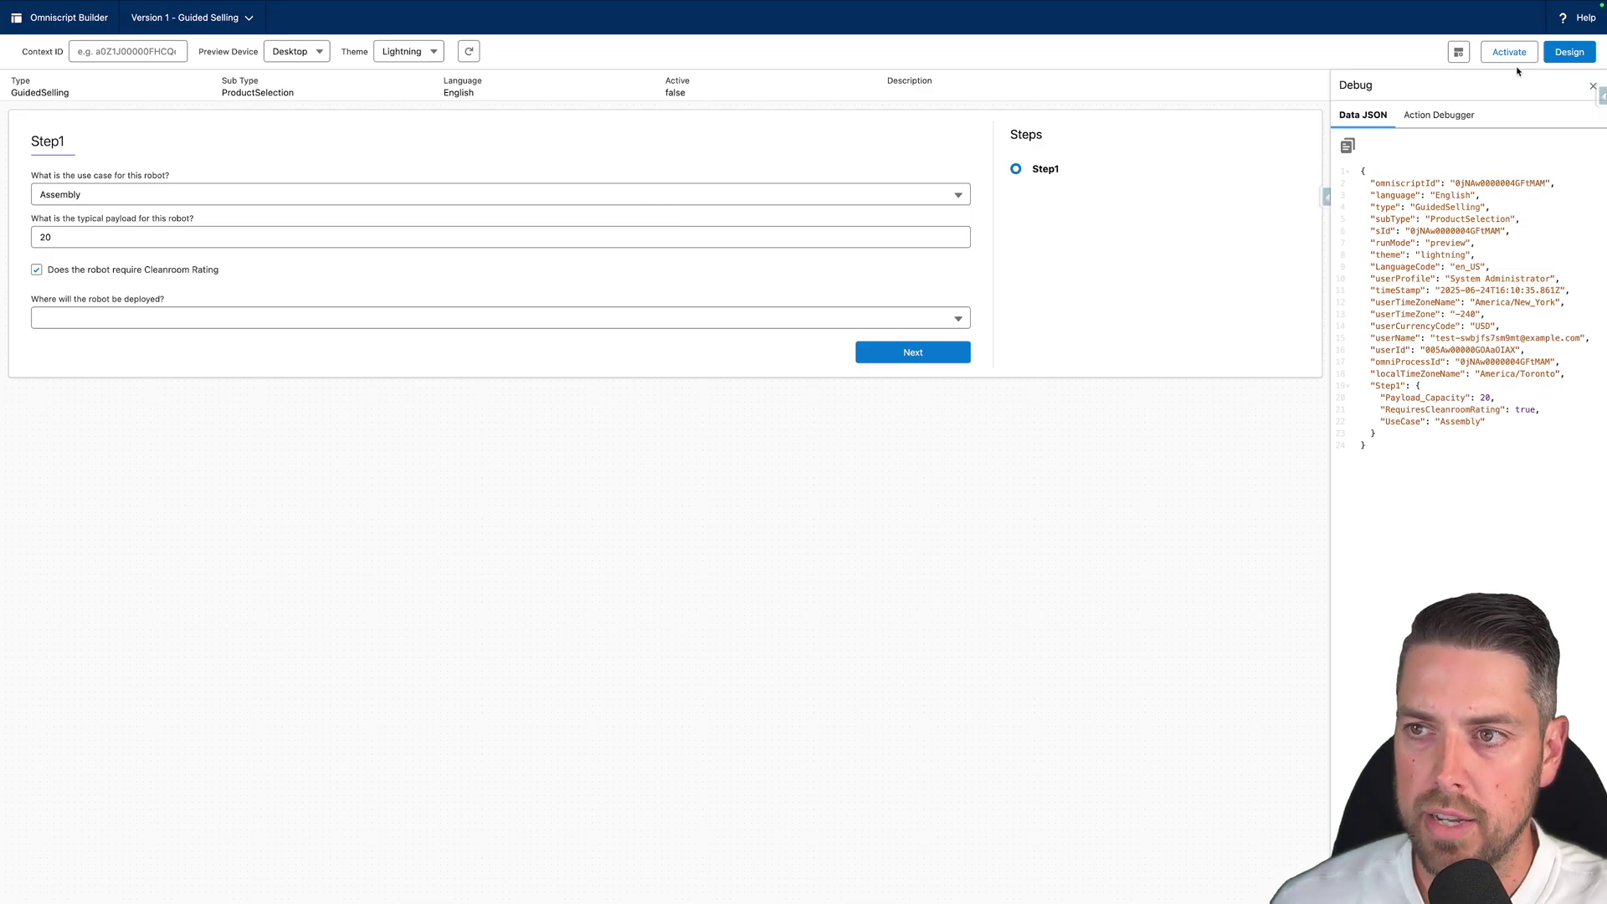
Return to the OmniScript's design view and activate Version 1.
{"action": "left_click", "coordinate": [1569, 53]}
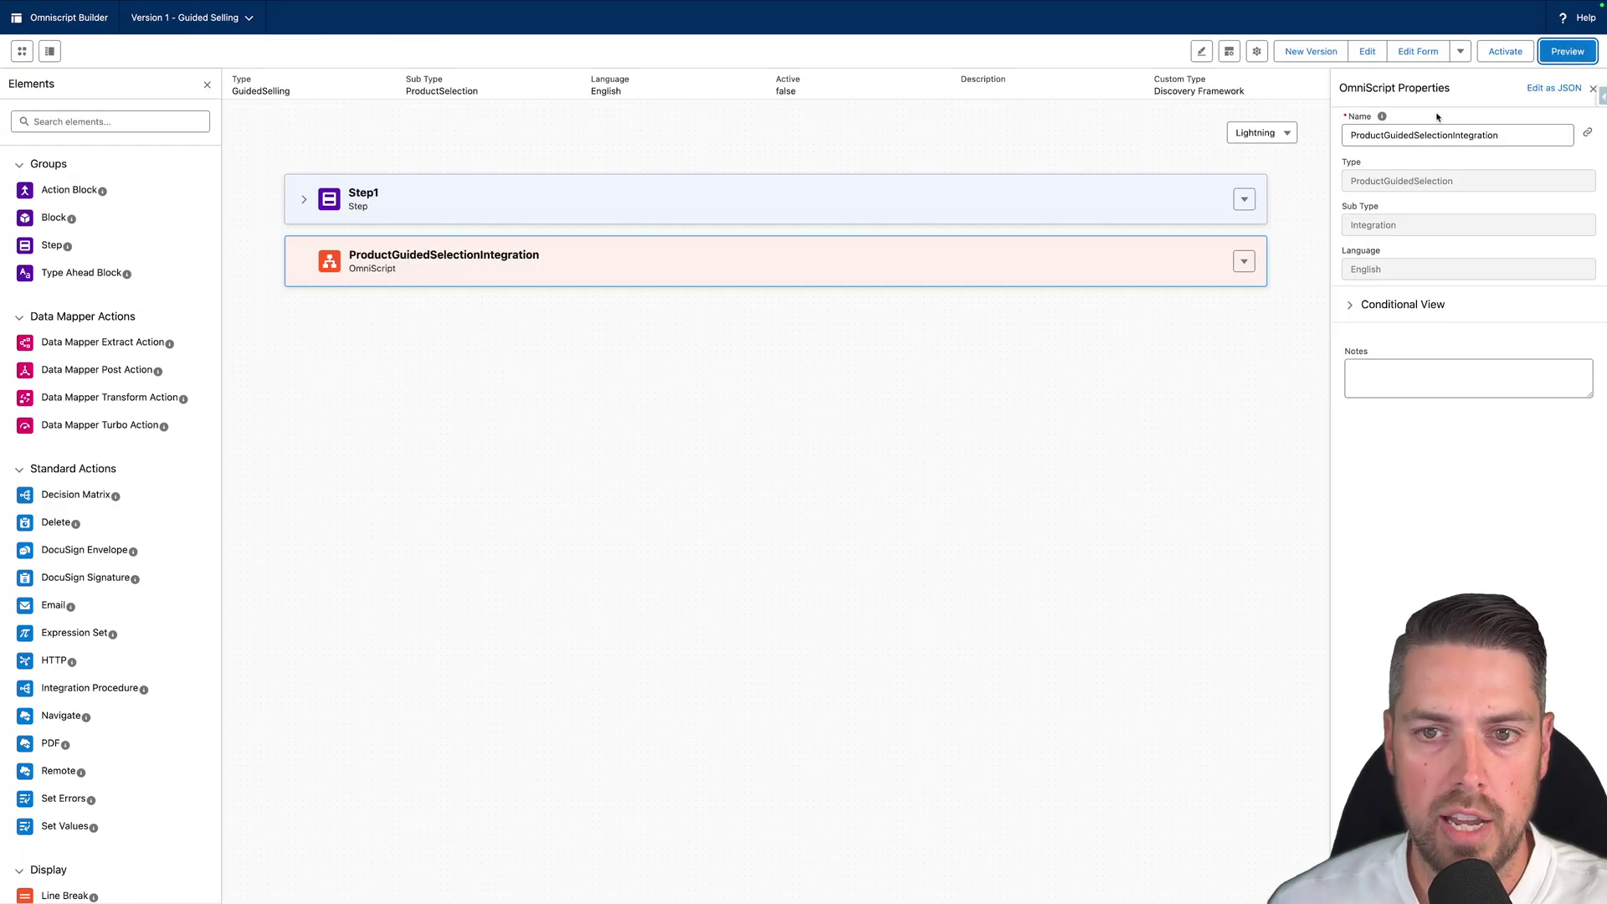
{"action": "left_click", "coordinate": [1507, 52]}
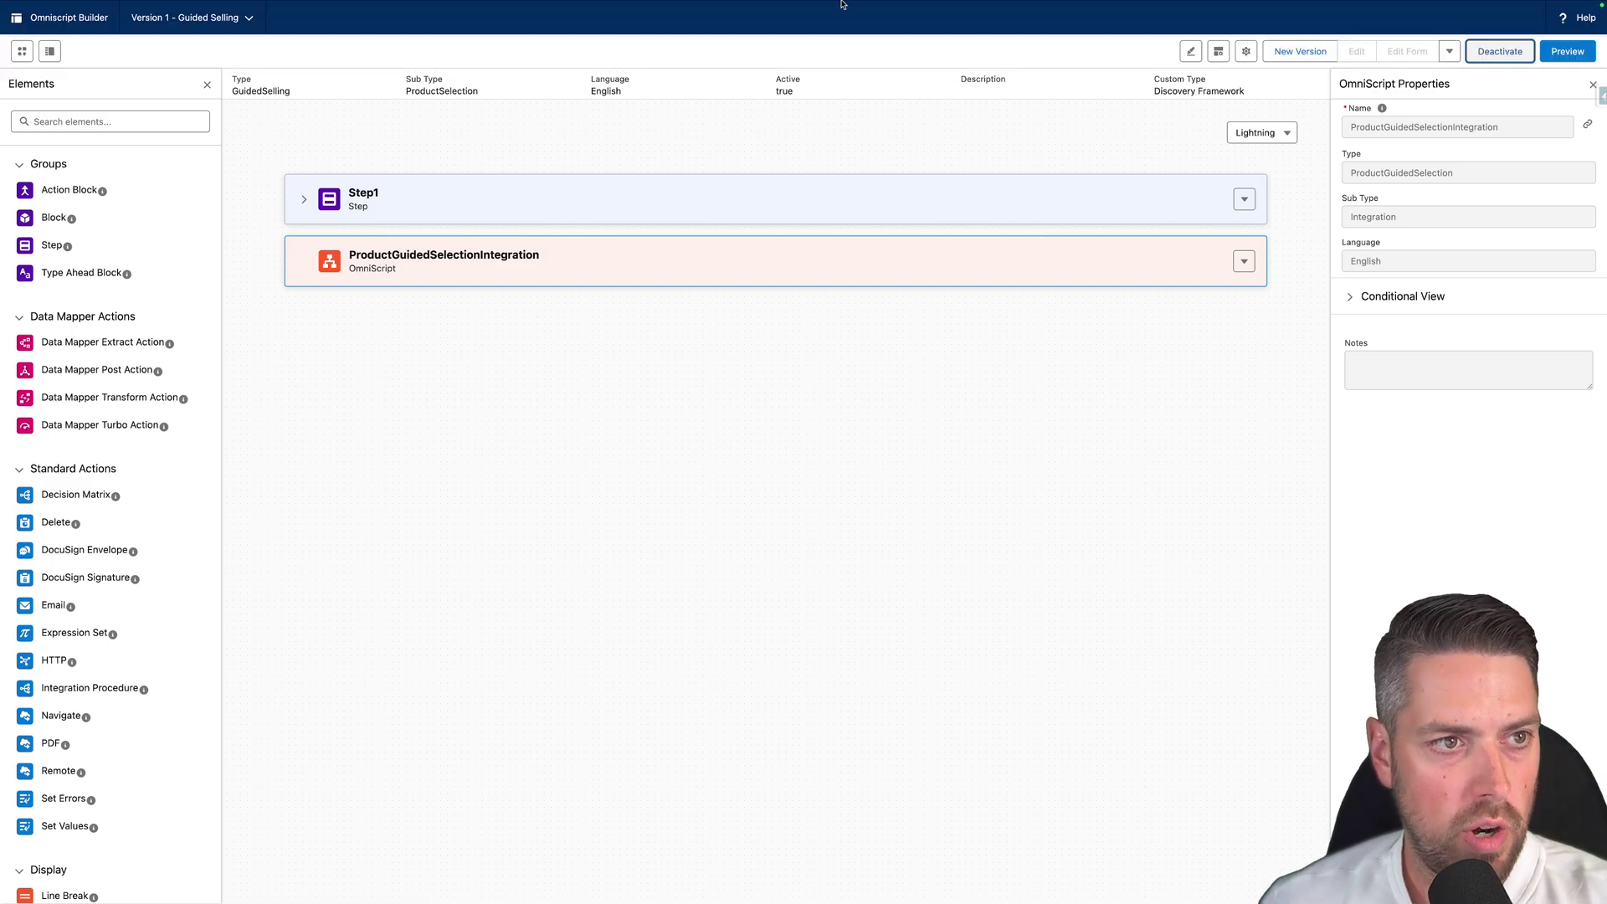
Switch to the Sales app's Quotes and start a new quote named "Guided Selection Demo".
{"action": "left_click", "coordinate": [1014, 32]}
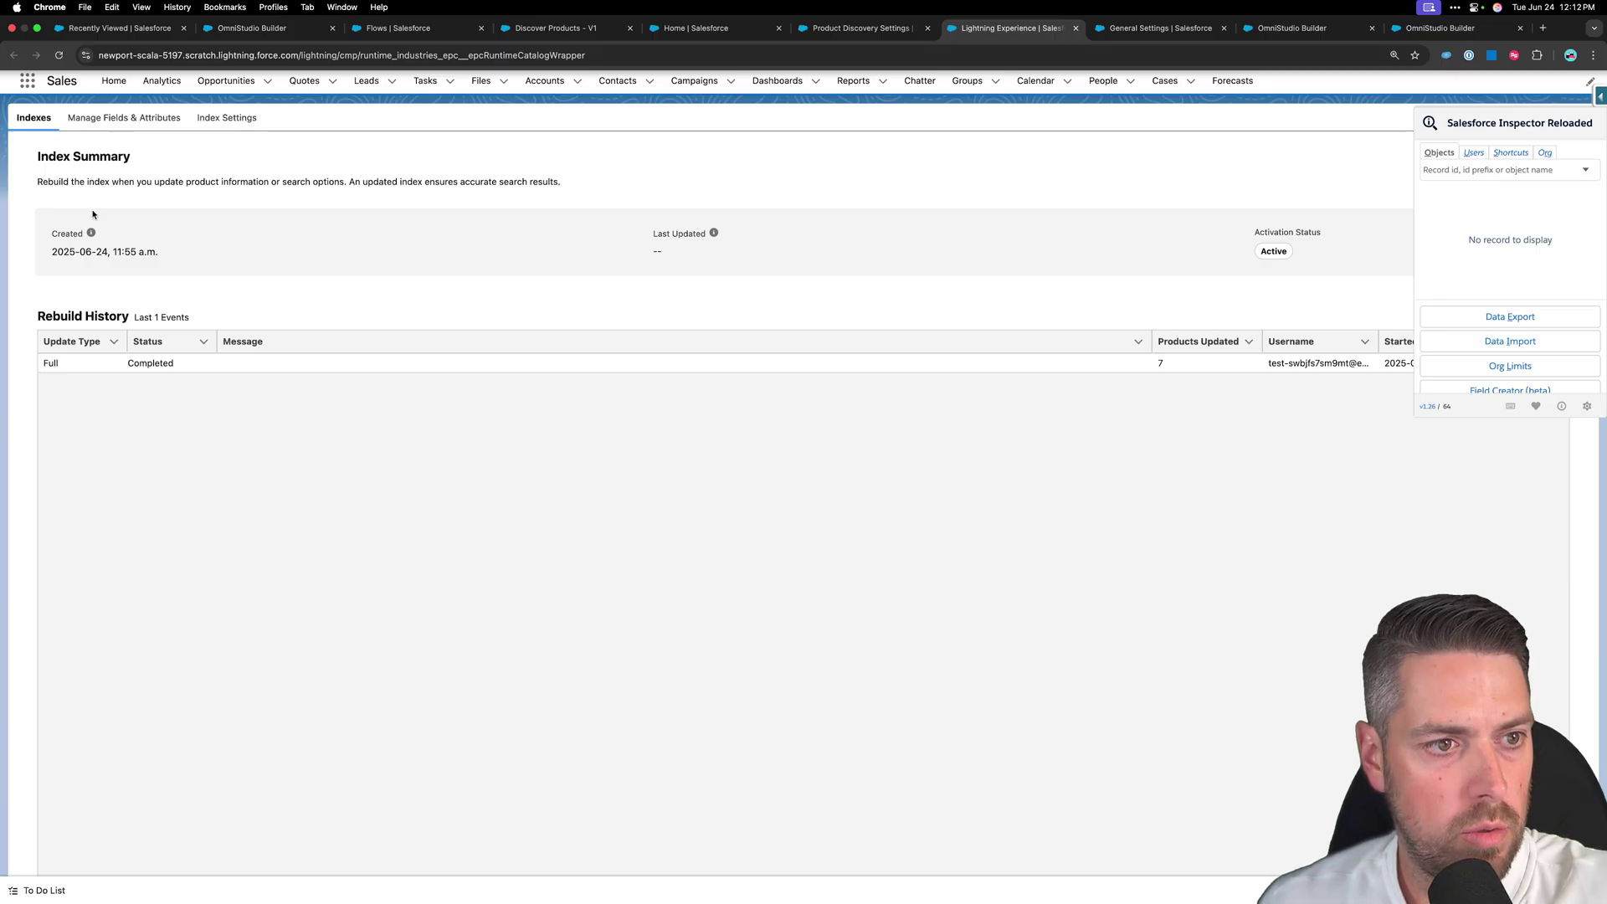
{"action": "left_click", "coordinate": [306, 81]}
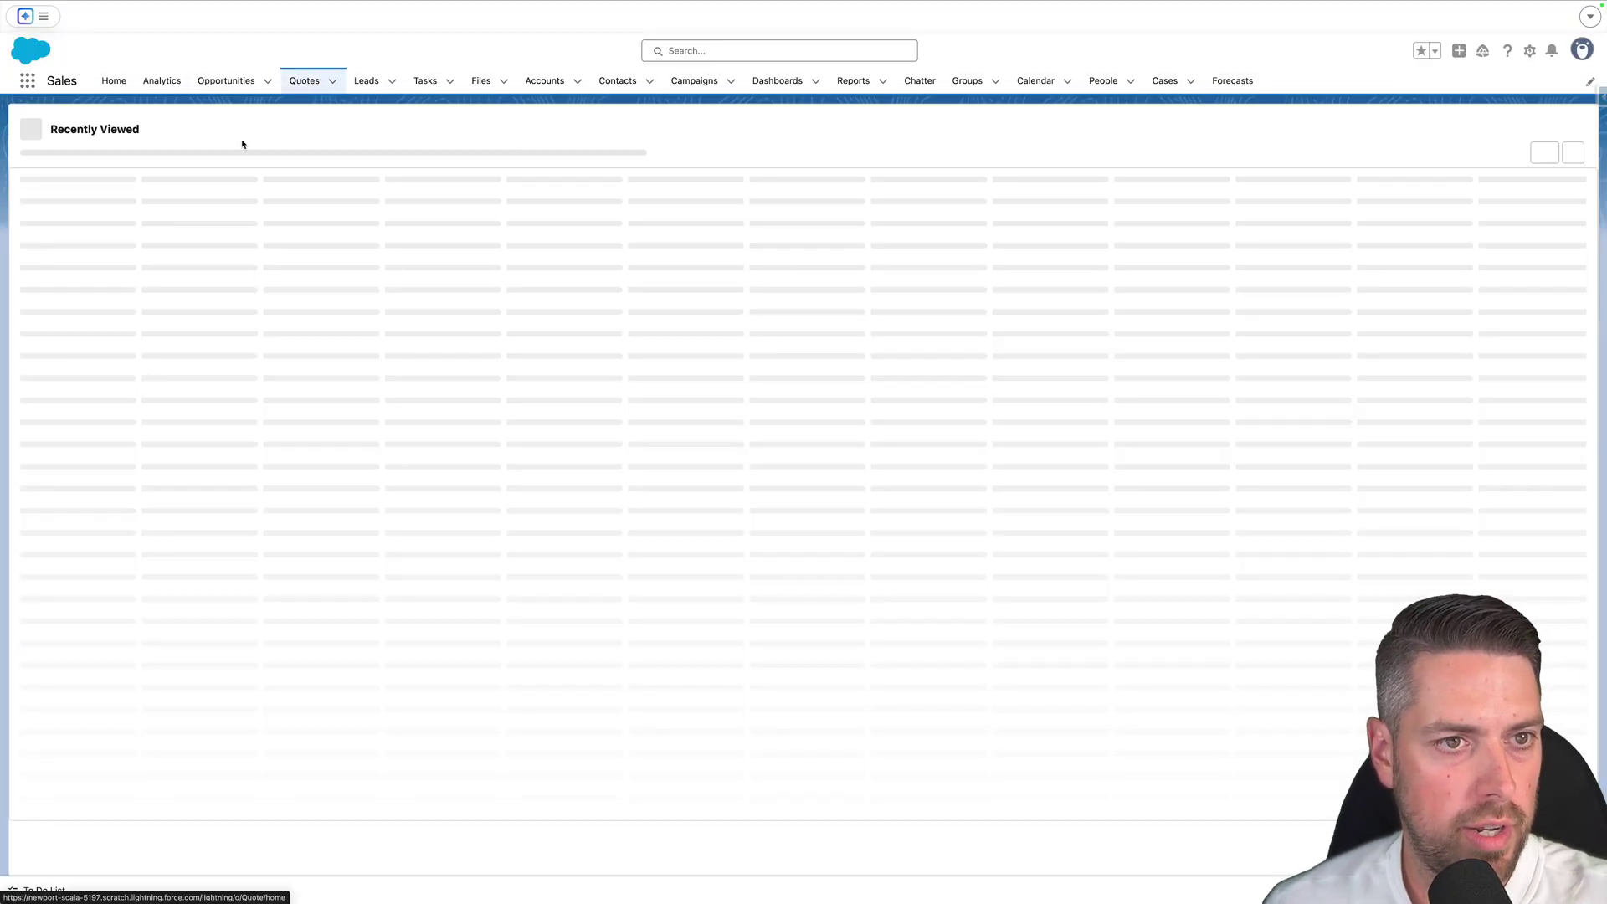
{"action": "left_click", "coordinate": [1554, 131]}
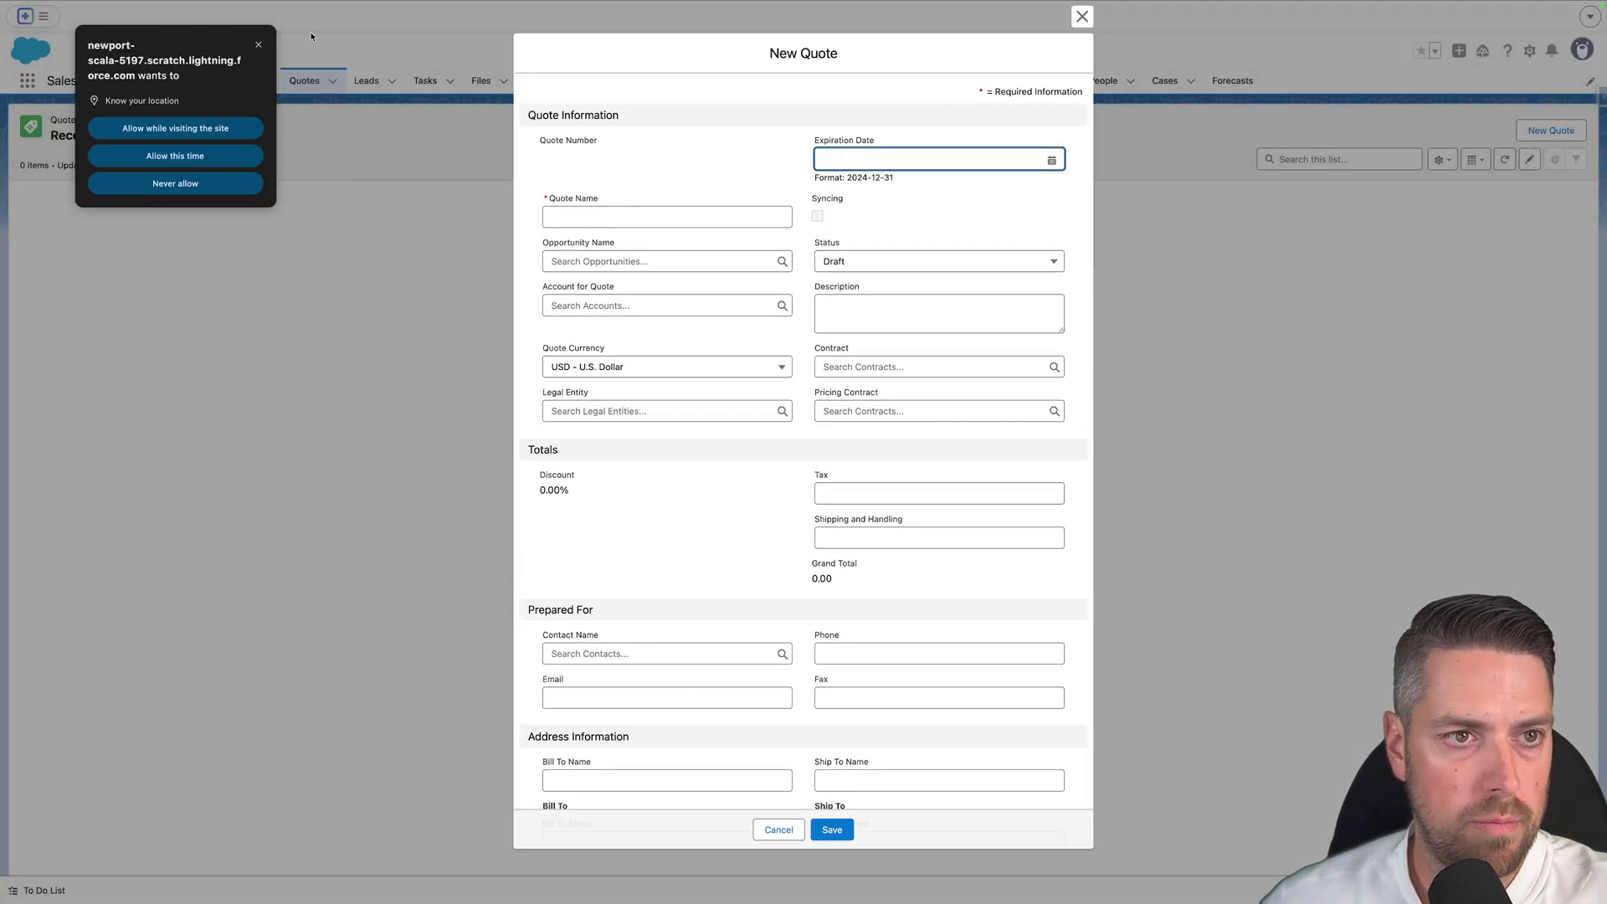
{"action": "left_click", "coordinate": [259, 47]}
{"action": "left_click", "coordinate": [572, 218]}
{"action": "type", "text": "Guided"}
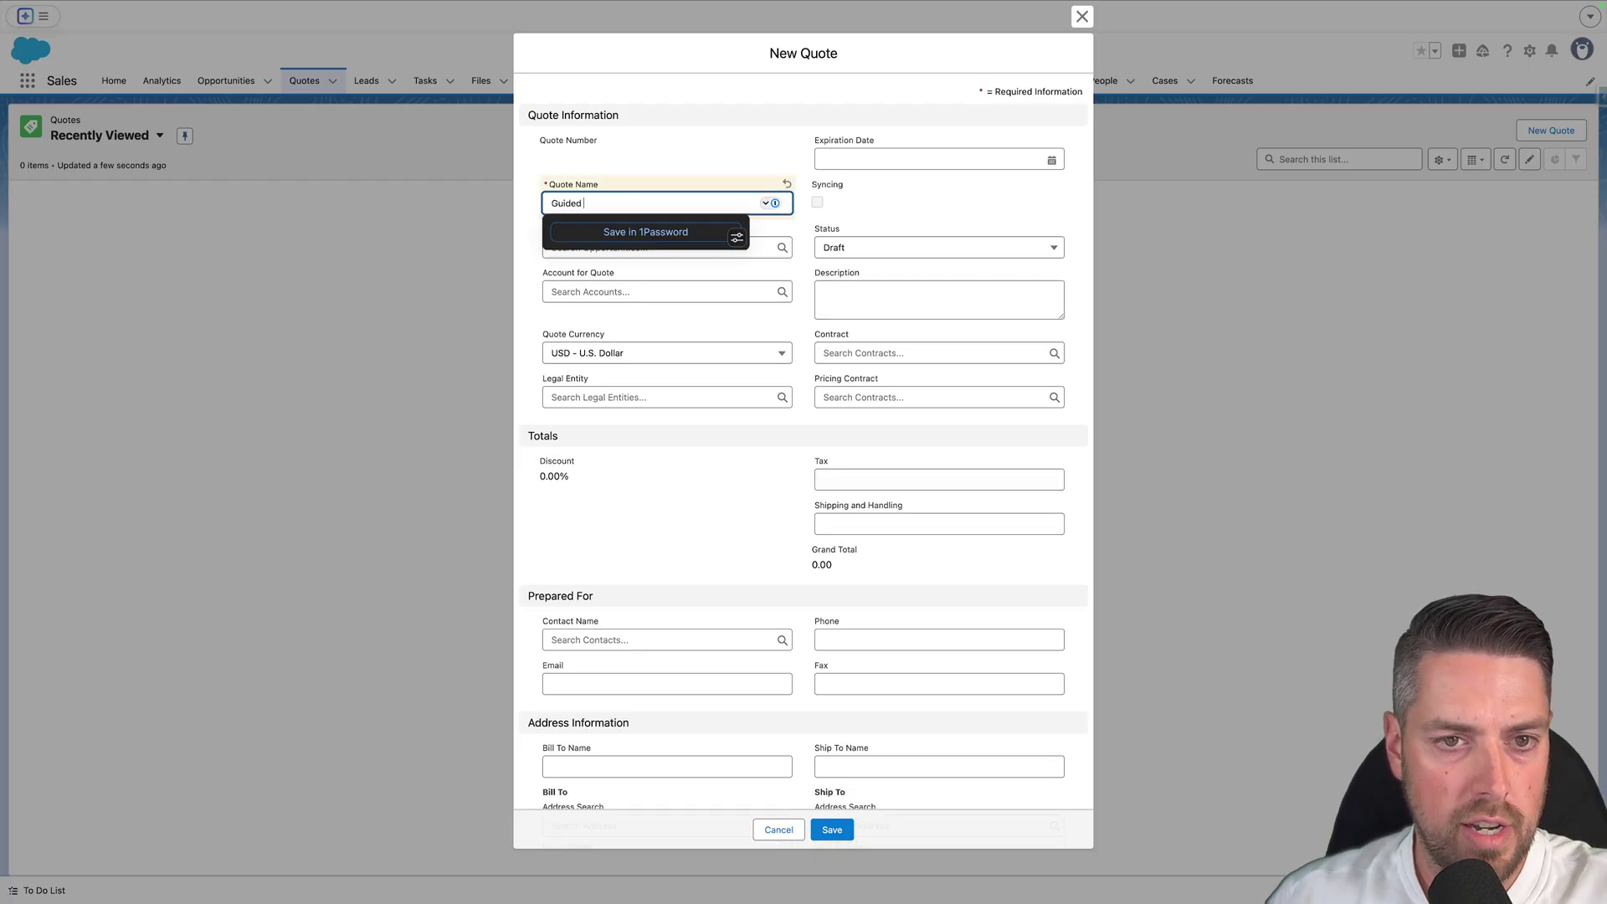
{"action": "type", "text": " Selection Demo"}
{"action": "key", "text": "Tab"}
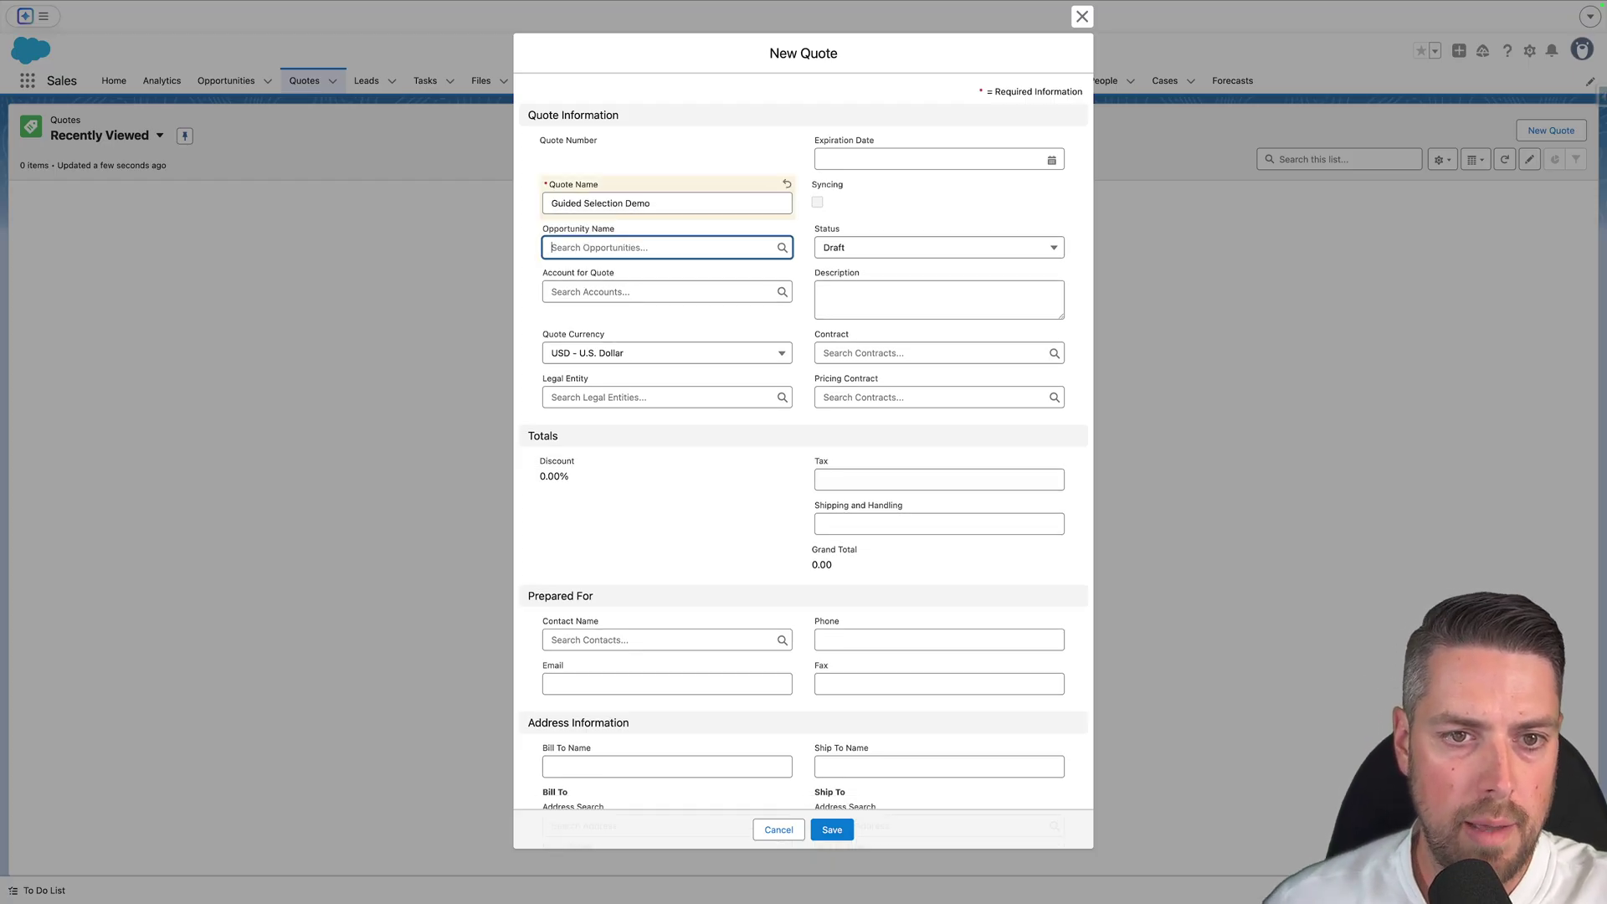
Assign the Innovate Corp account to the new quote and save it.
{"action": "left_click", "coordinate": [583, 291]}
{"action": "type", "text": "inno"}
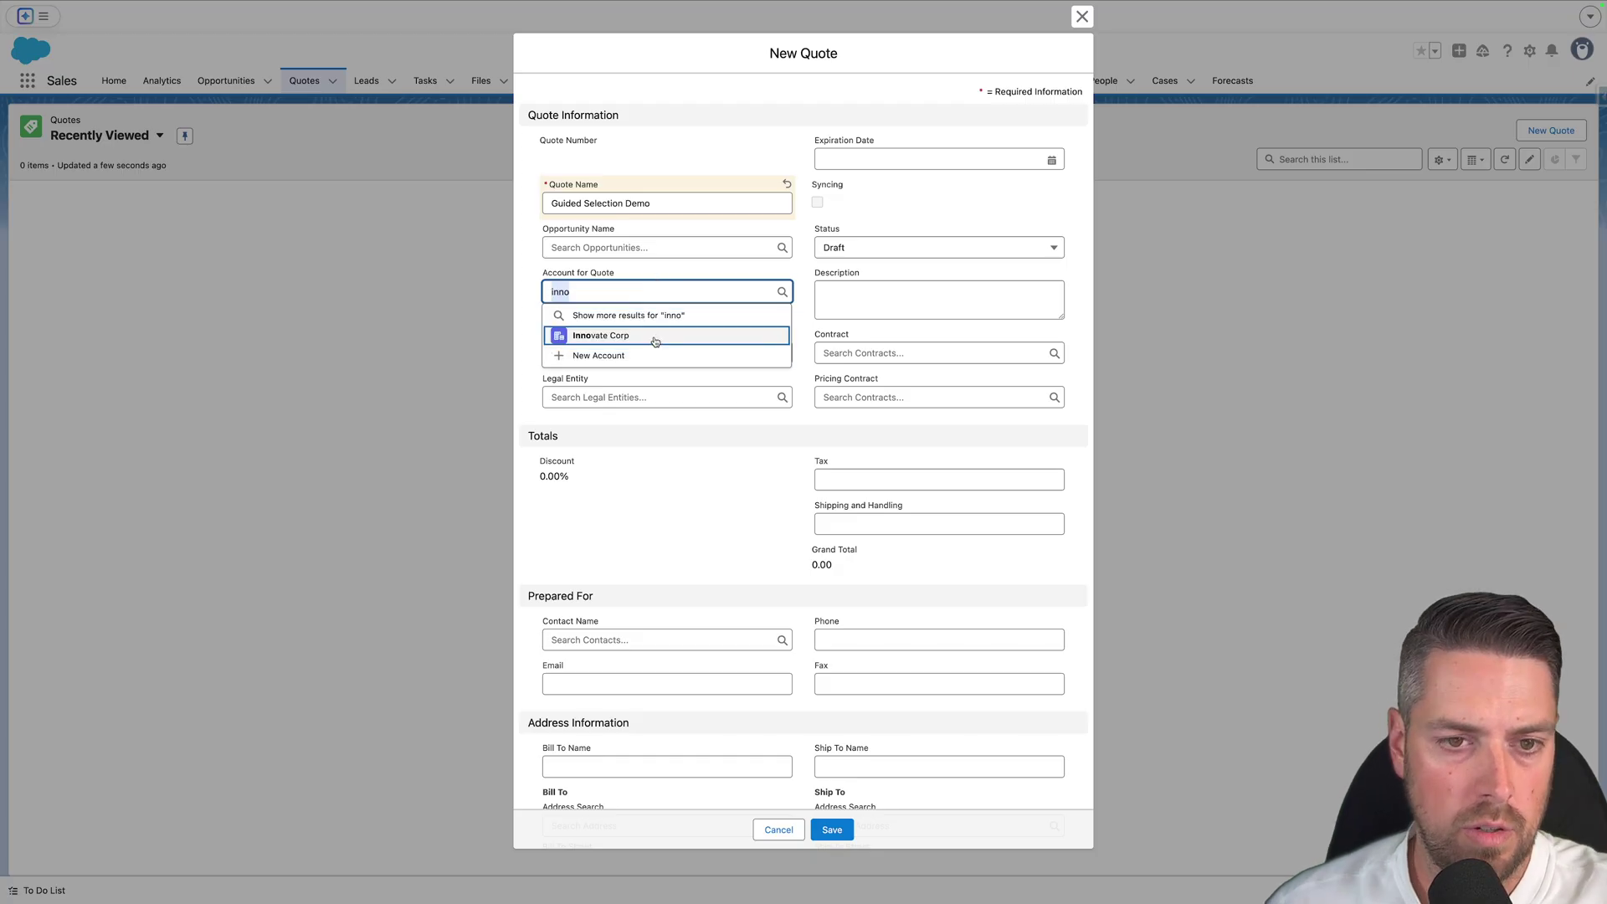
{"action": "left_click", "coordinate": [656, 337]}
{"action": "left_click", "coordinate": [533, 268]}
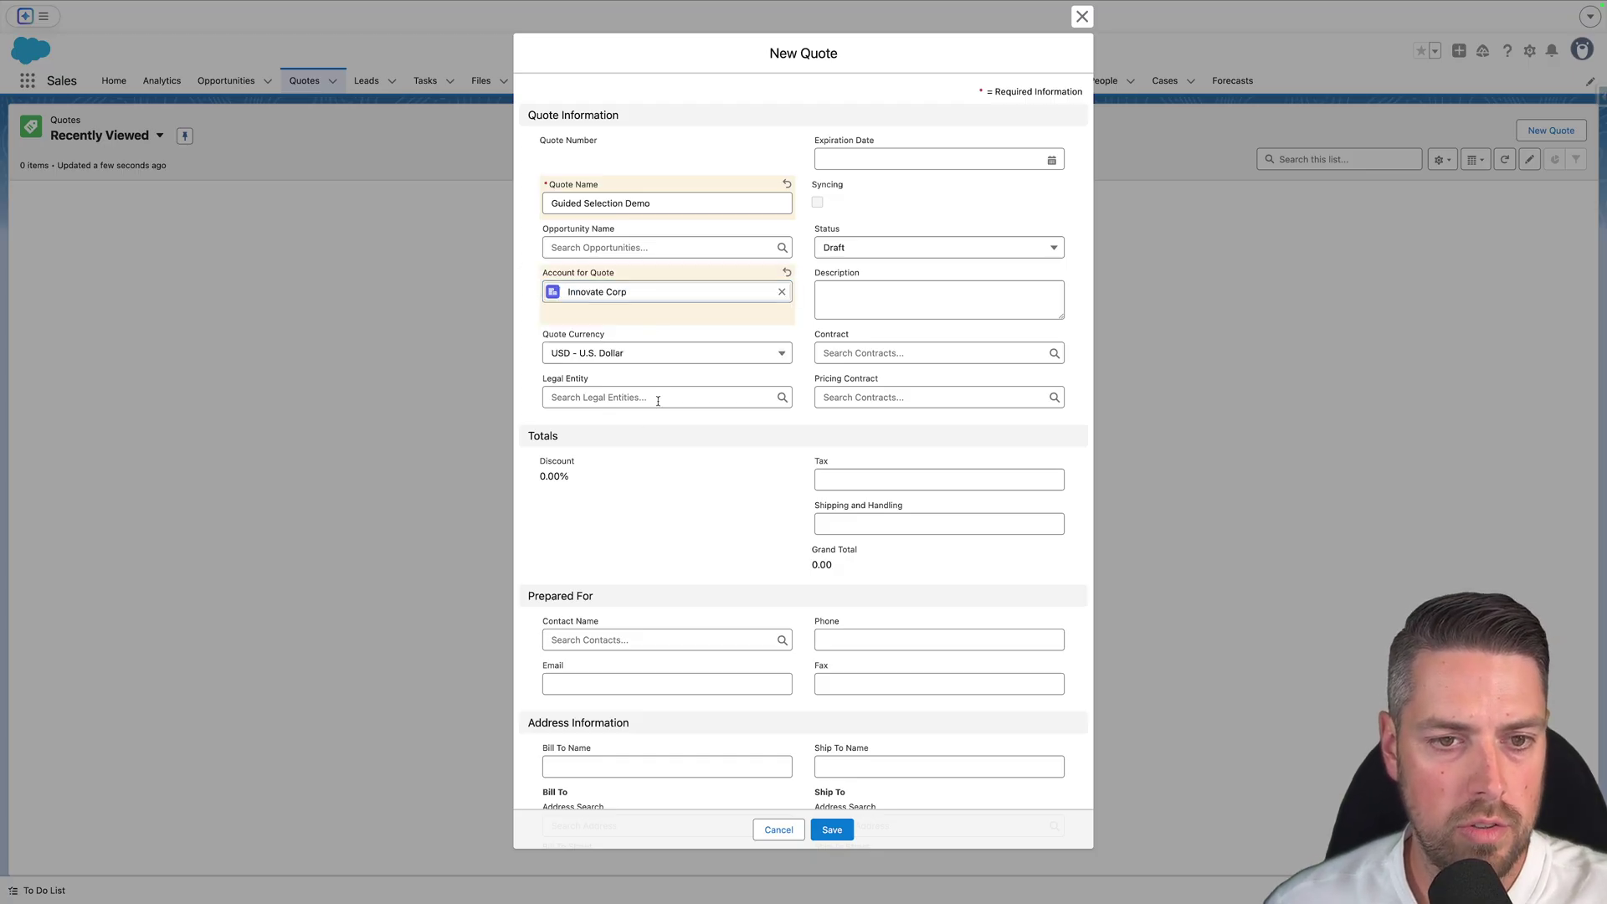
{"action": "left_click", "coordinate": [666, 401]}
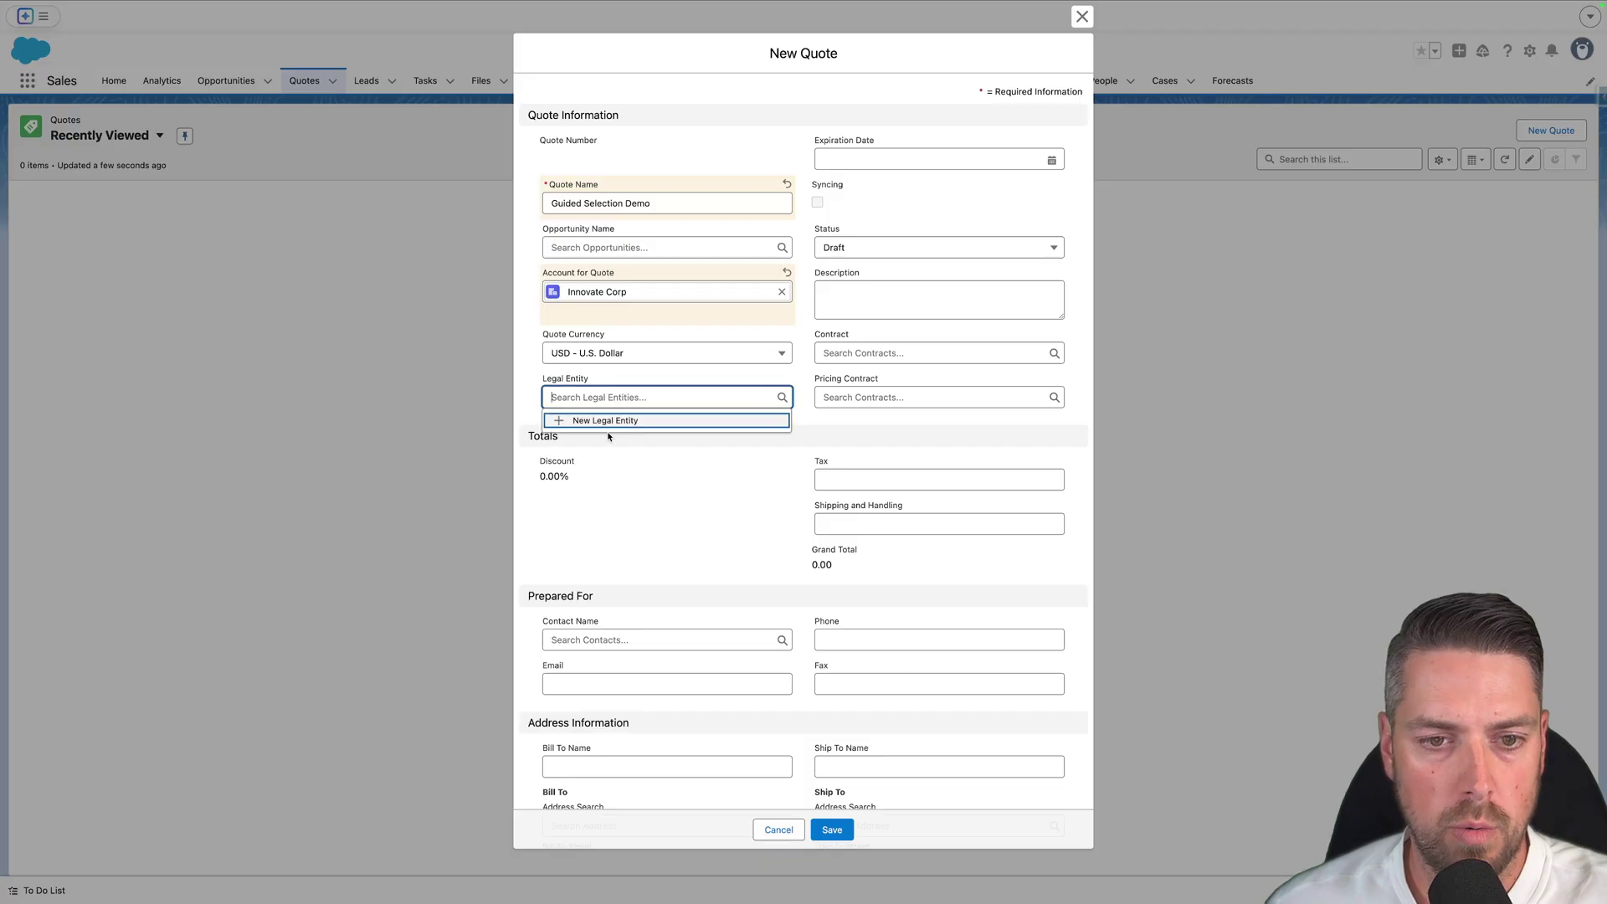
{"action": "left_click", "coordinate": [833, 832]}
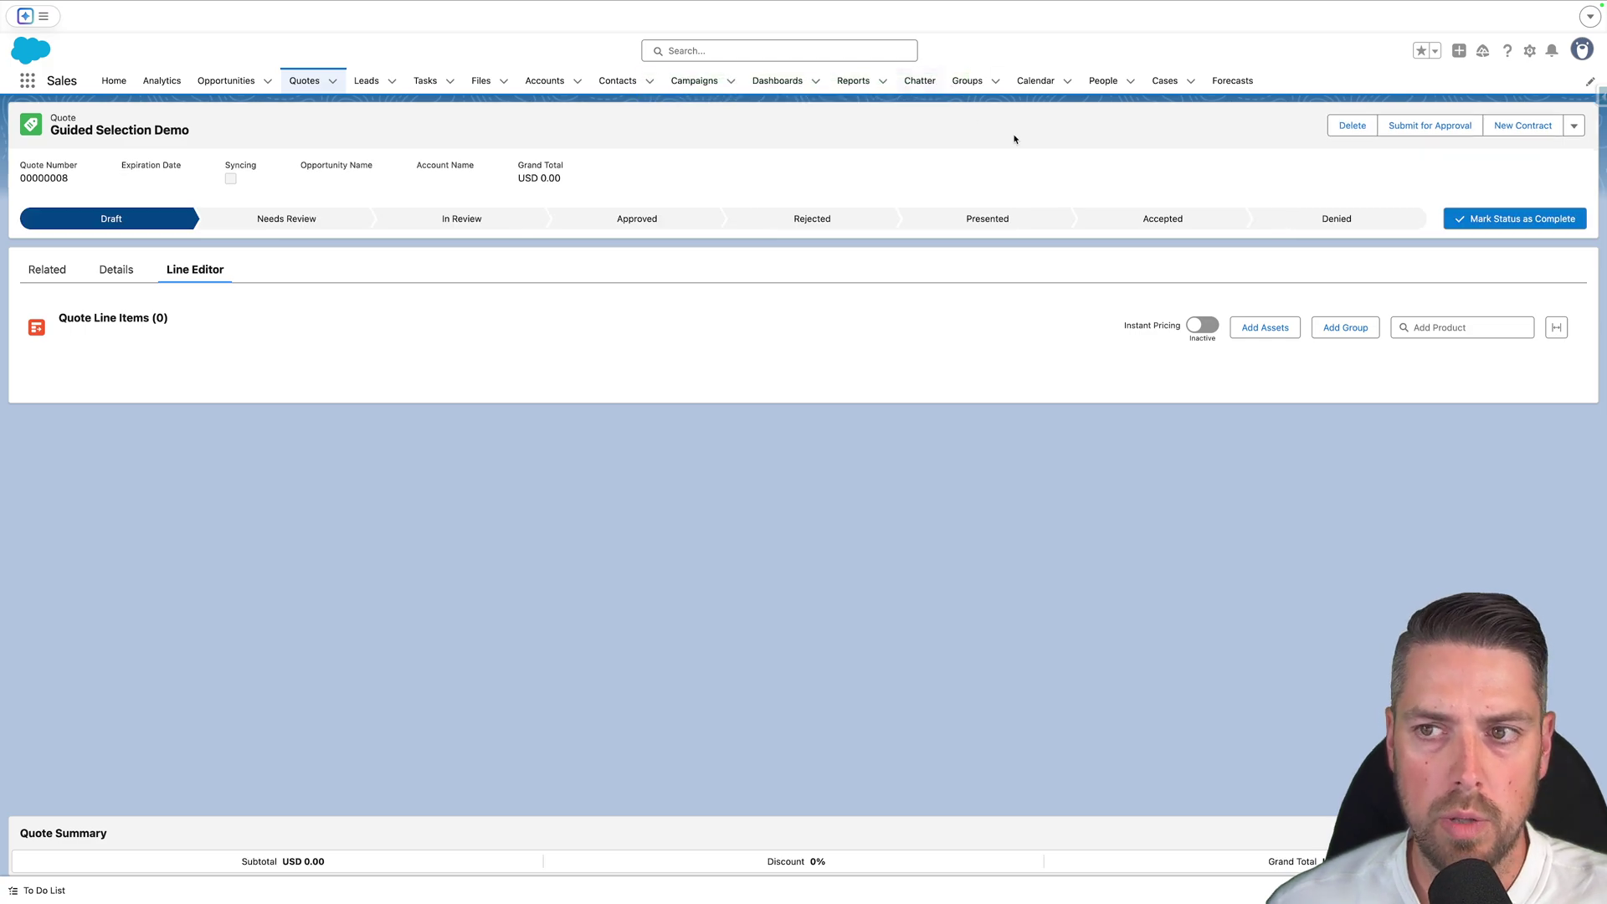
Browse catalogs from the Guided Selection Demo quote, choosing the Standard Price Book, and view the Robotics Inc. Product Catalog.
{"action": "left_click", "coordinate": [1574, 126]}
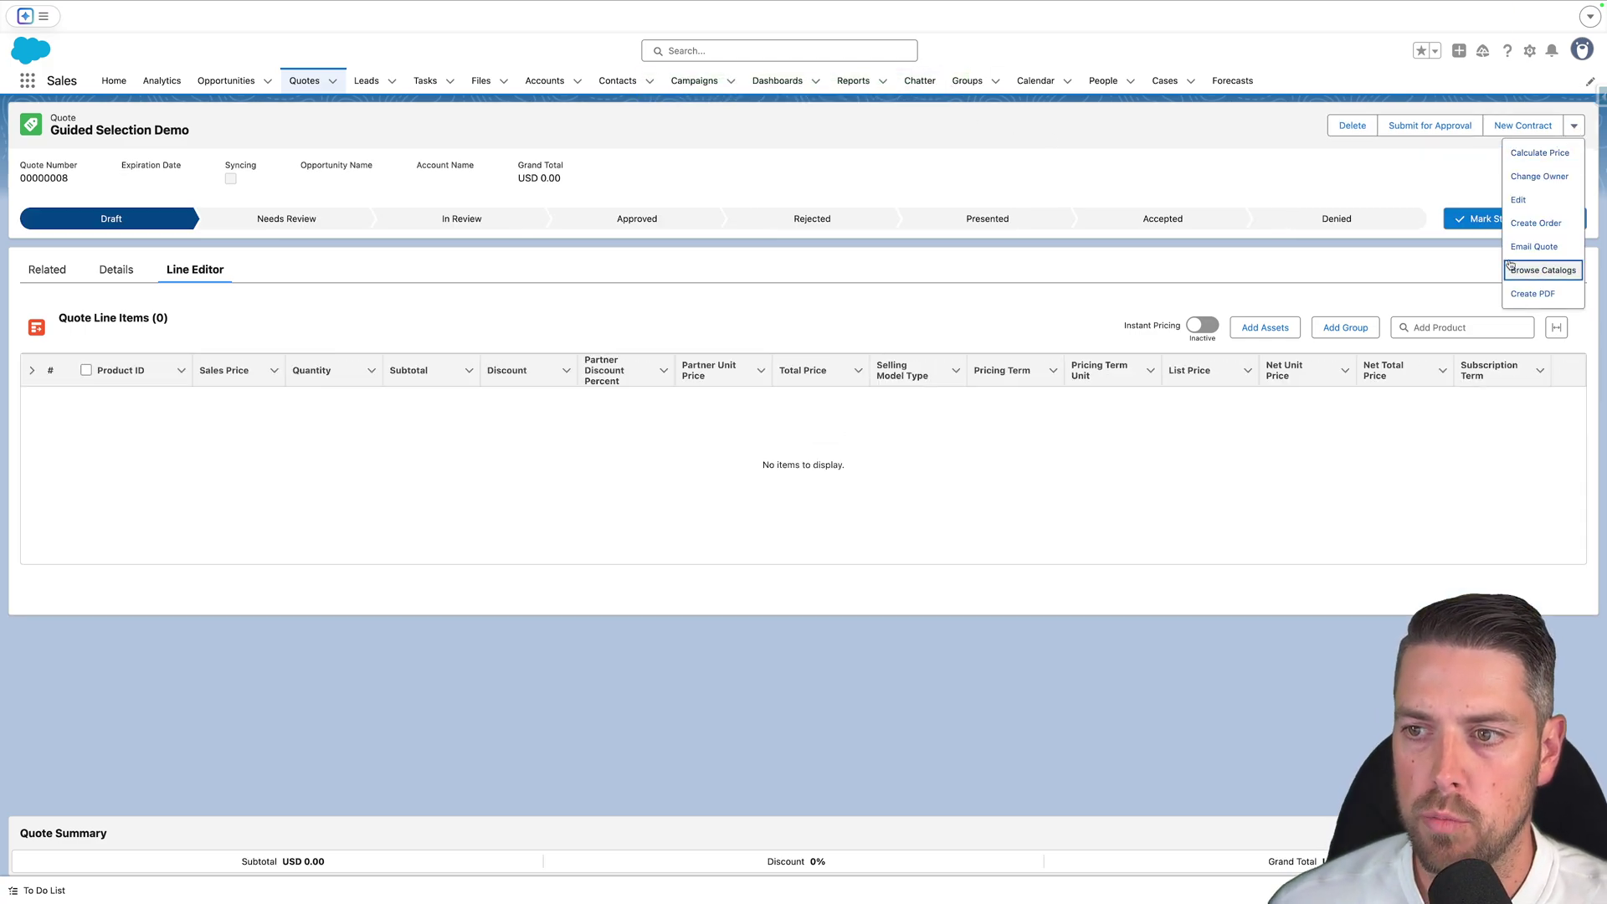
{"action": "left_click", "coordinate": [1183, 175]}
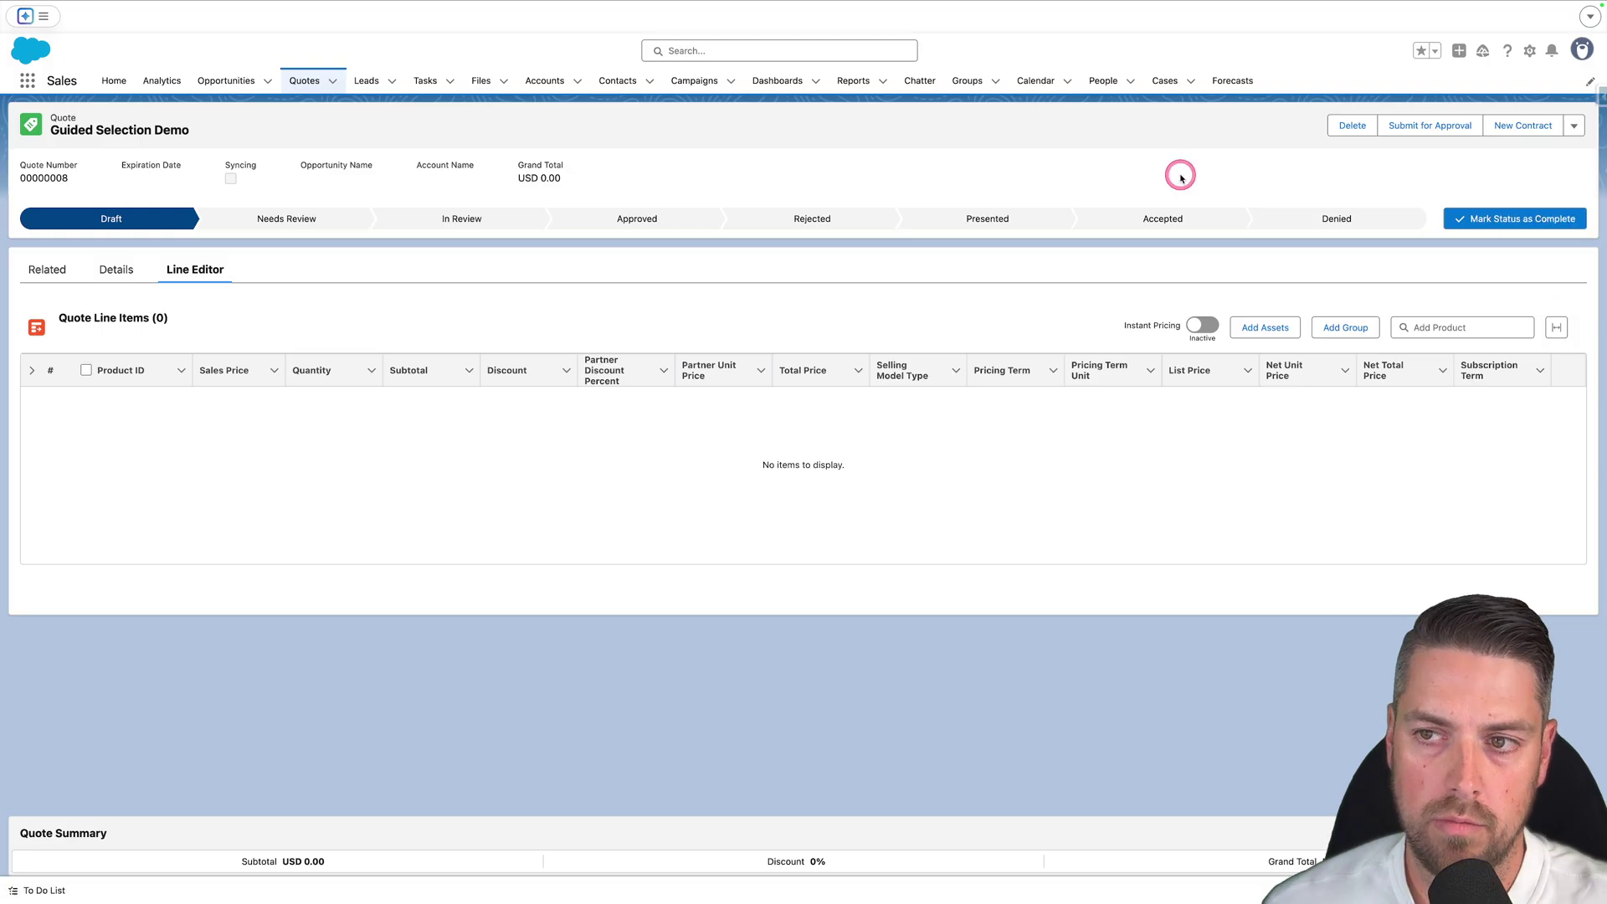
{"action": "left_click", "coordinate": [1575, 126]}
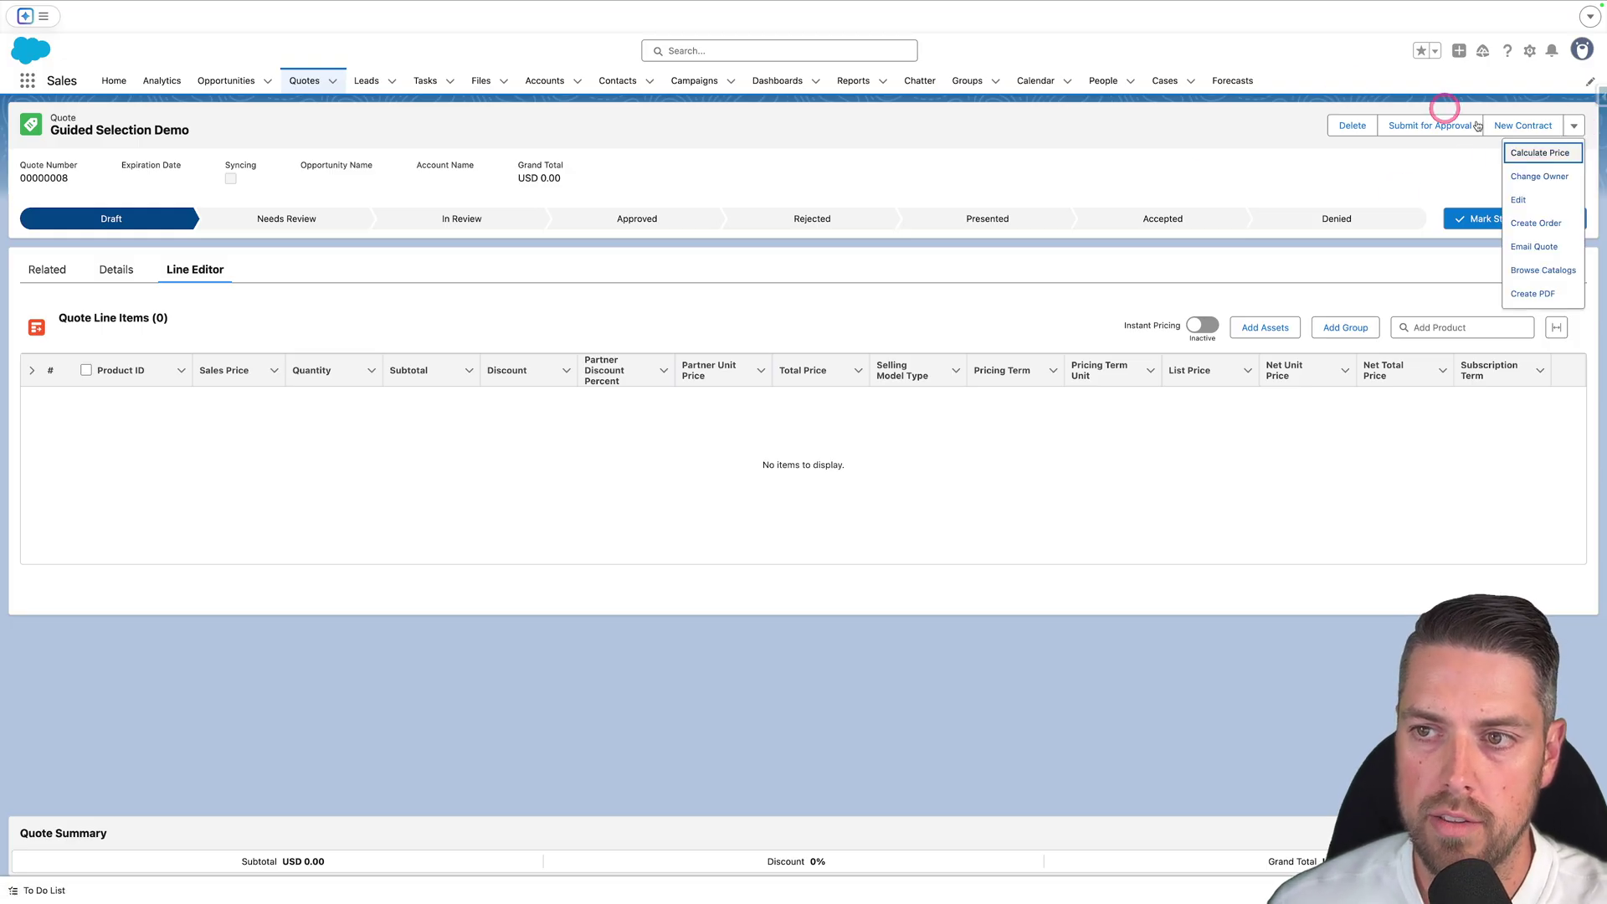
{"action": "left_click", "coordinate": [1543, 272]}
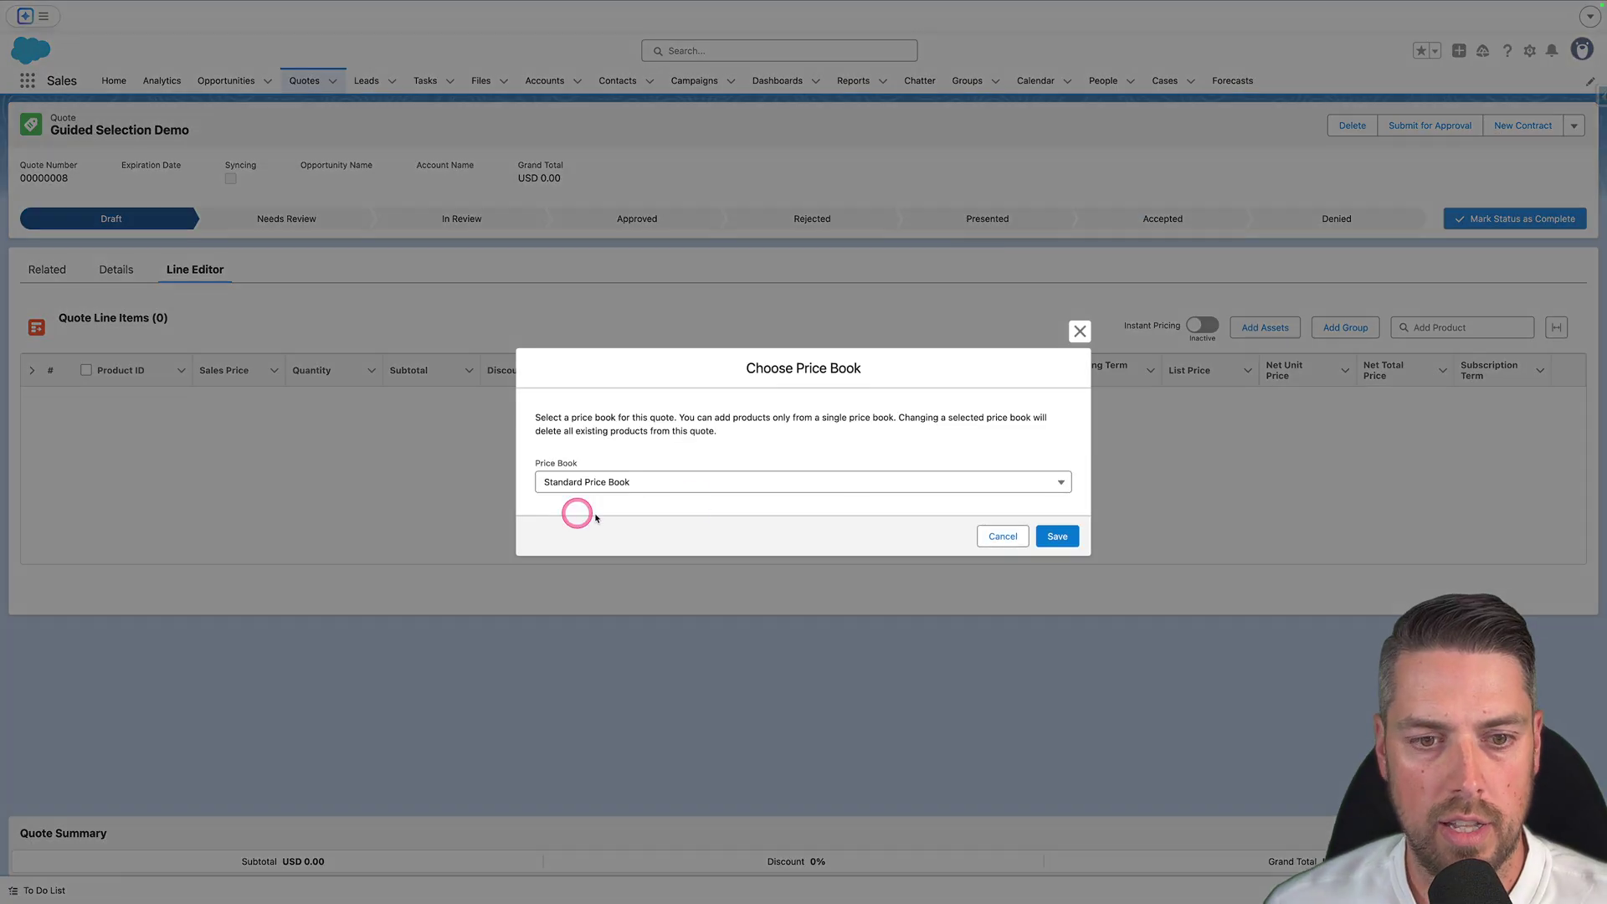
{"action": "left_click", "coordinate": [1056, 536]}
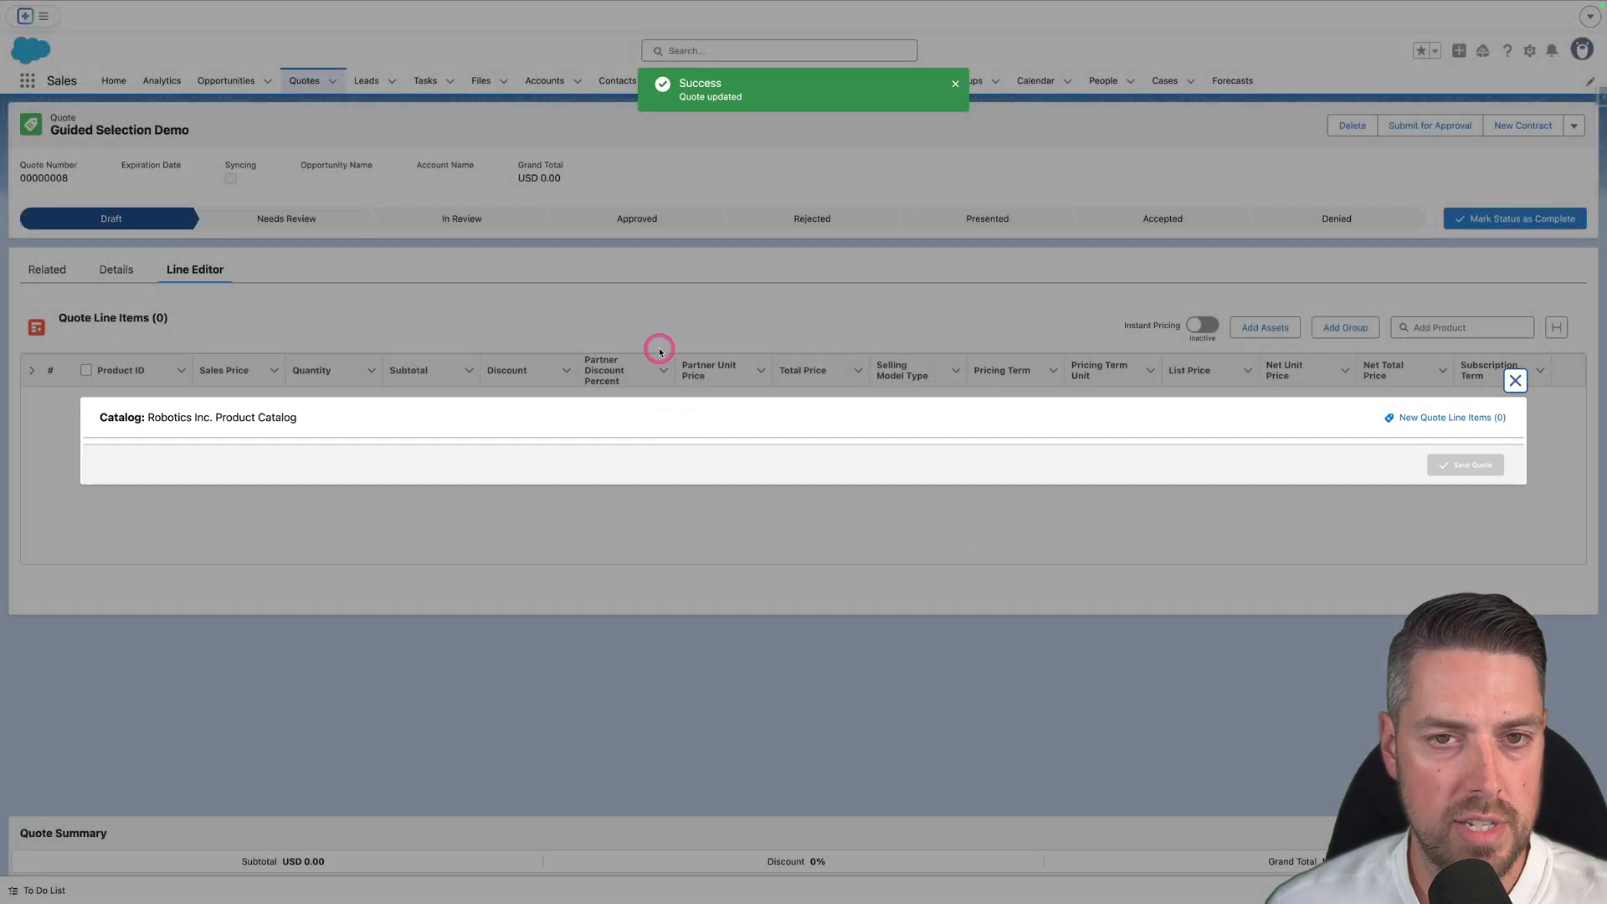
{"action": "scroll", "coordinate": [589, 577], "scroll_direction": "down", "scroll_amount": 3}
{"action": "scroll", "coordinate": [595, 563], "scroll_direction": "up", "scroll_amount": 3}
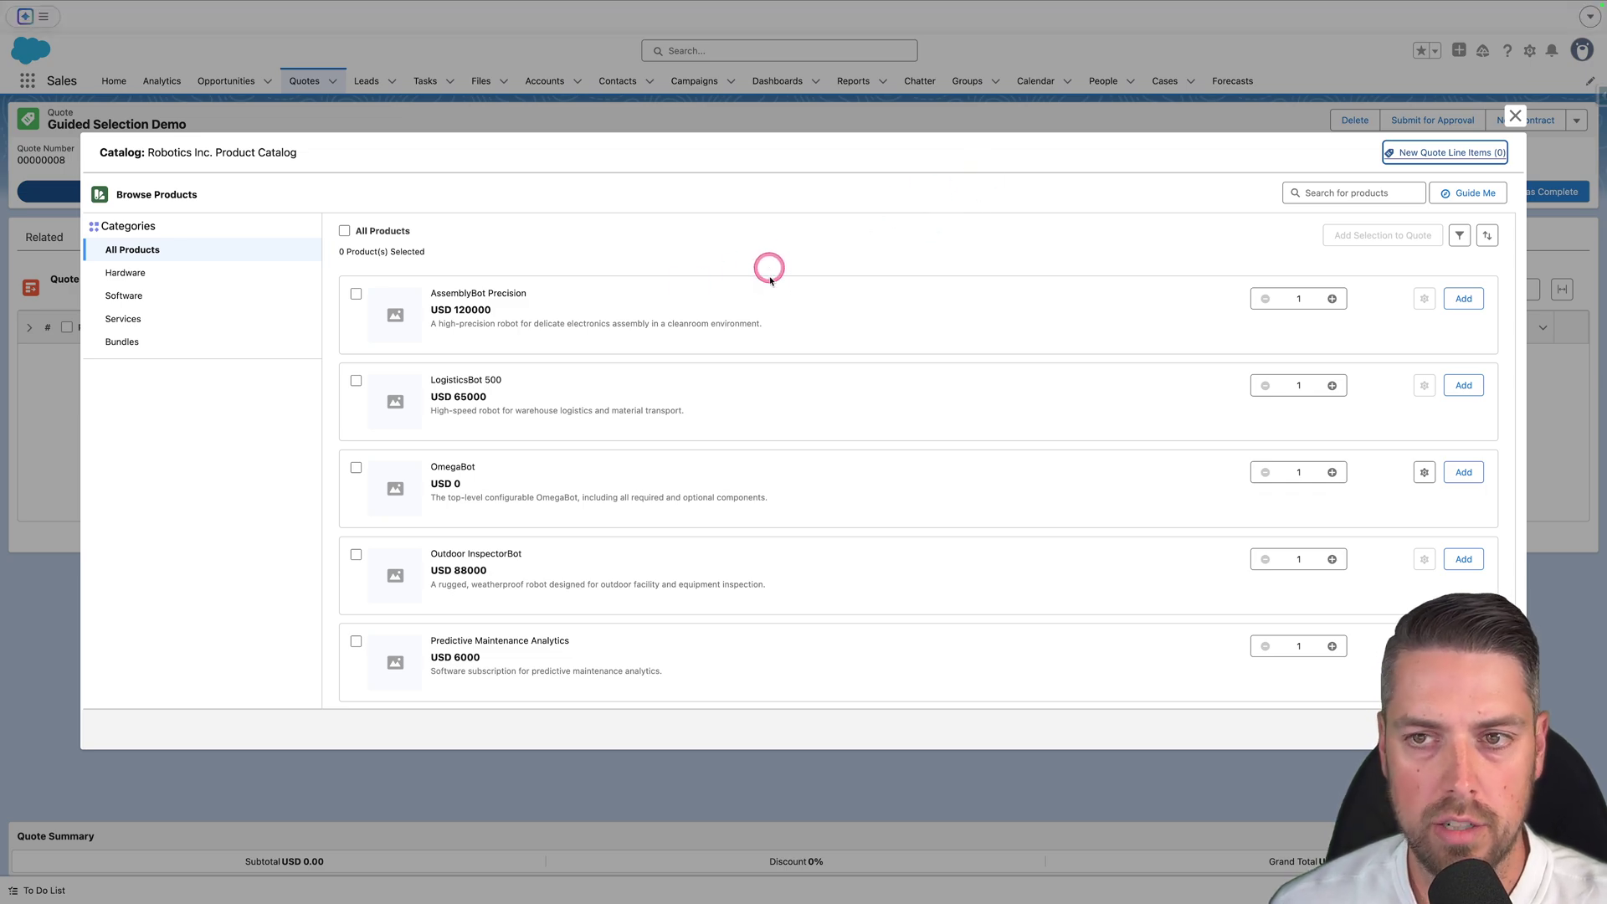
Check the Show guided product selection setting of the Product List Page Container in the Discover Products flow.
{"action": "left_click", "coordinate": [548, 34]}
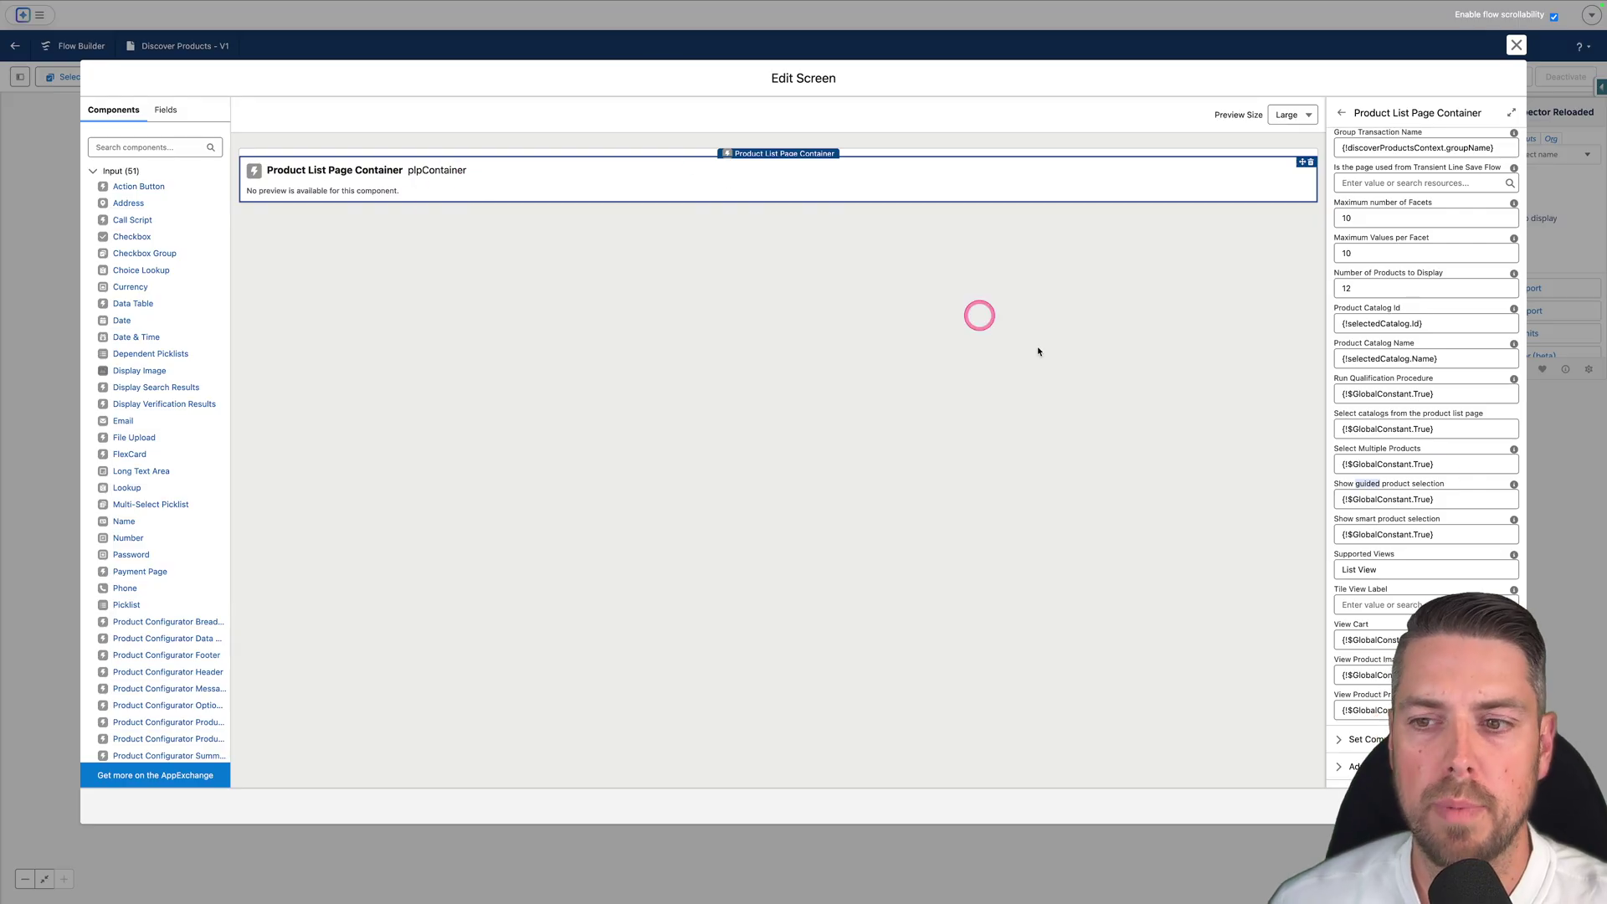
{"action": "left_click", "coordinate": [1415, 499]}
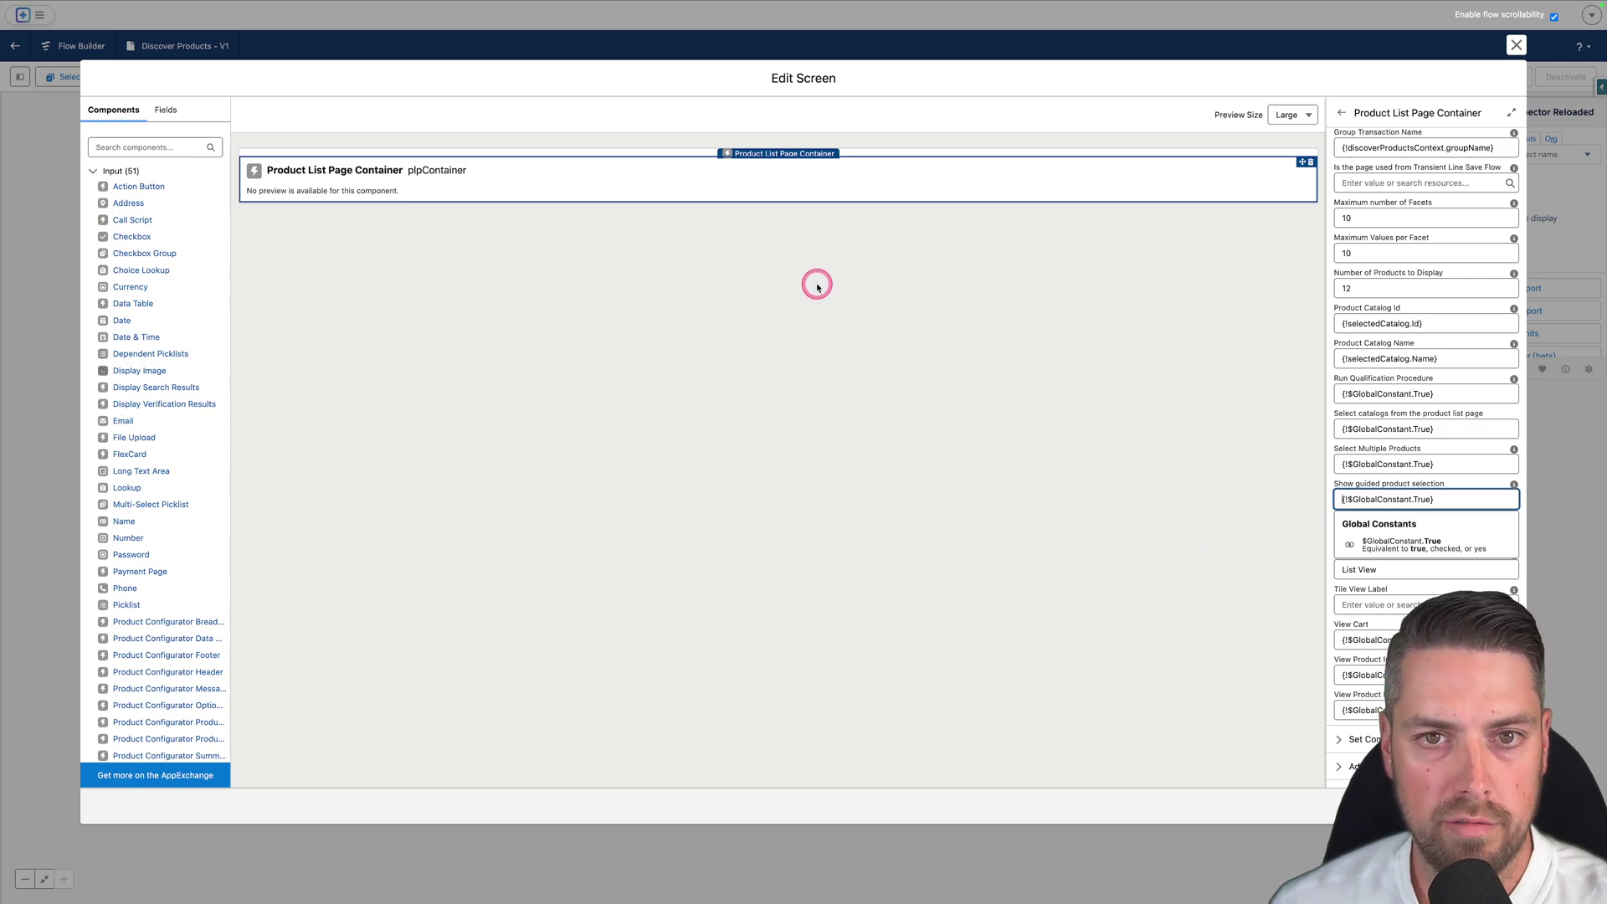
{"action": "mouse_move", "coordinate": [855, 4]}
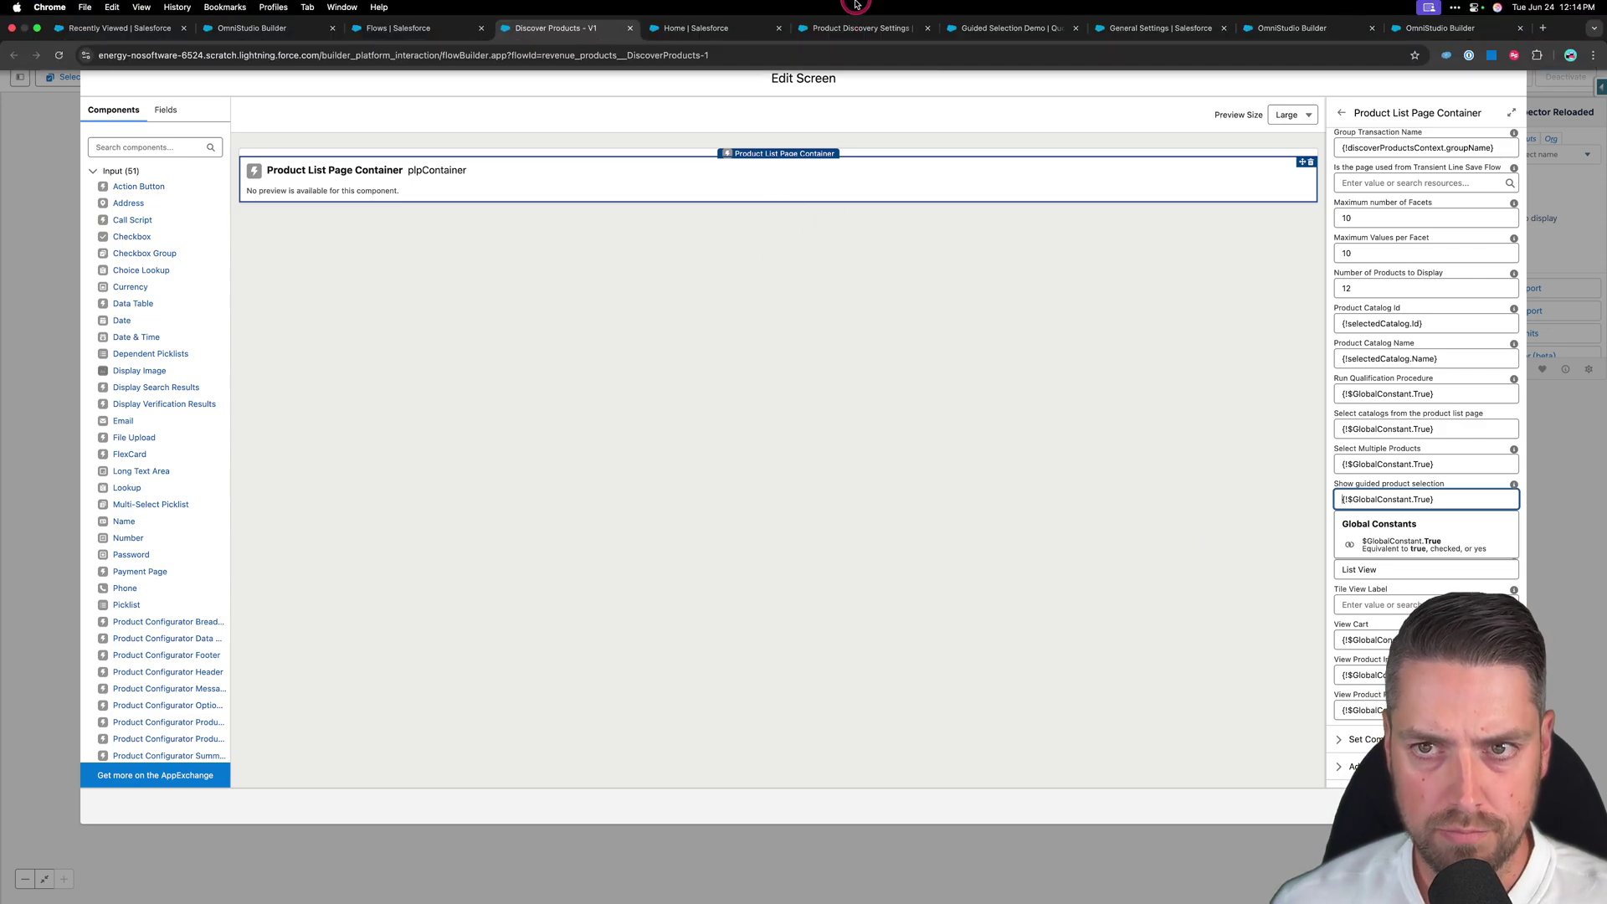
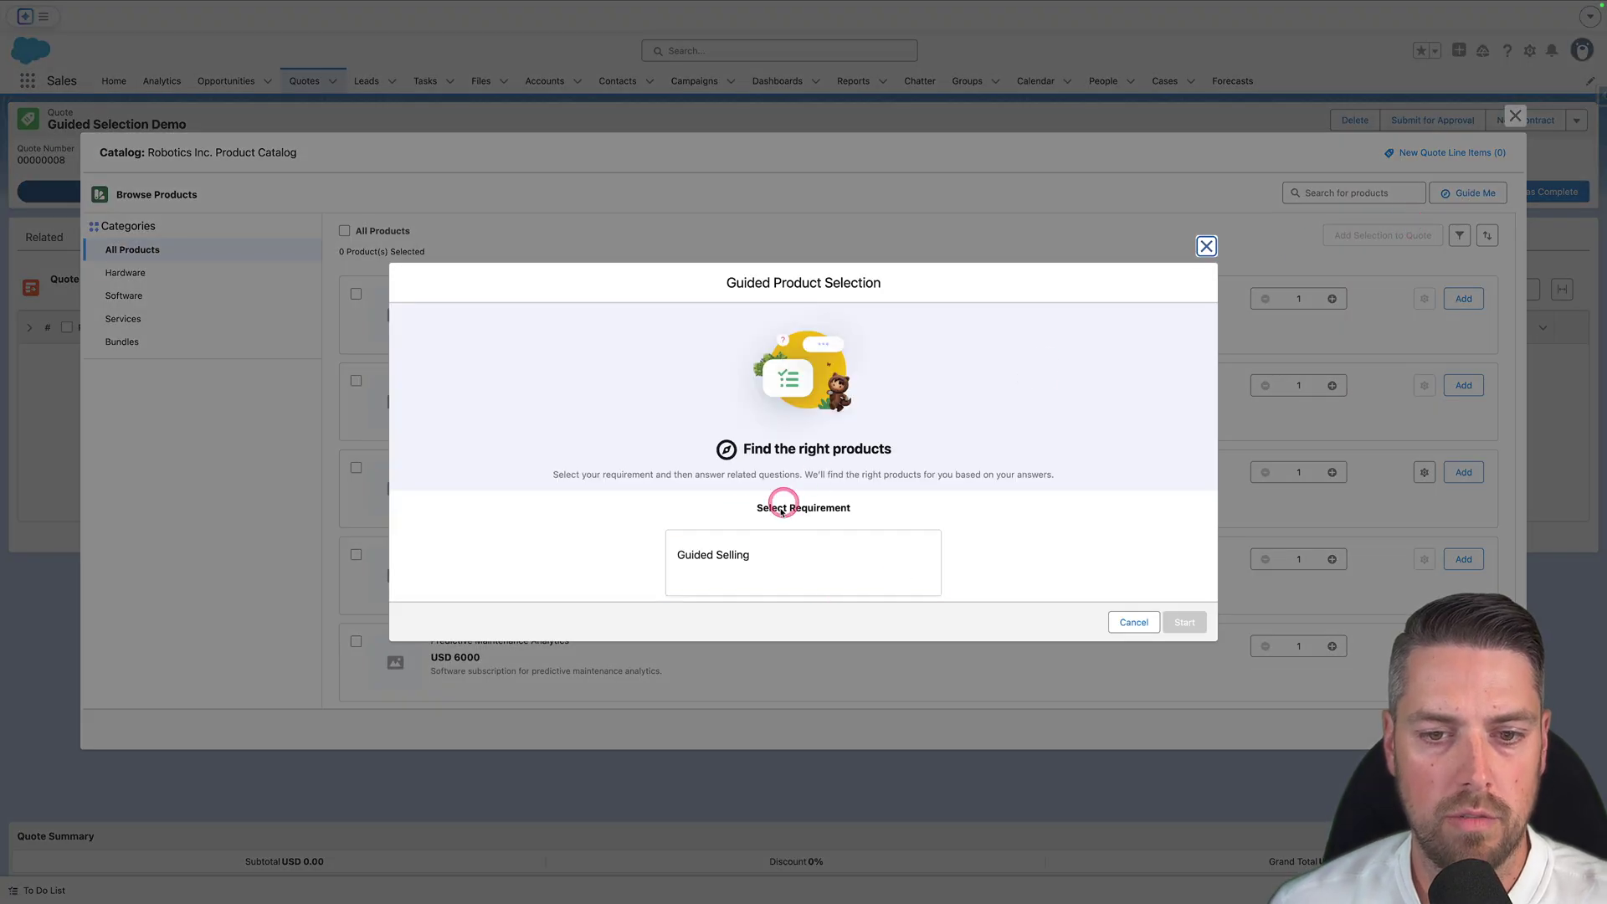
Start the Guided Selling questions from the quote's catalog, try Logistics, and set the robot's use case to Assembly.
{"action": "left_click", "coordinate": [792, 567]}
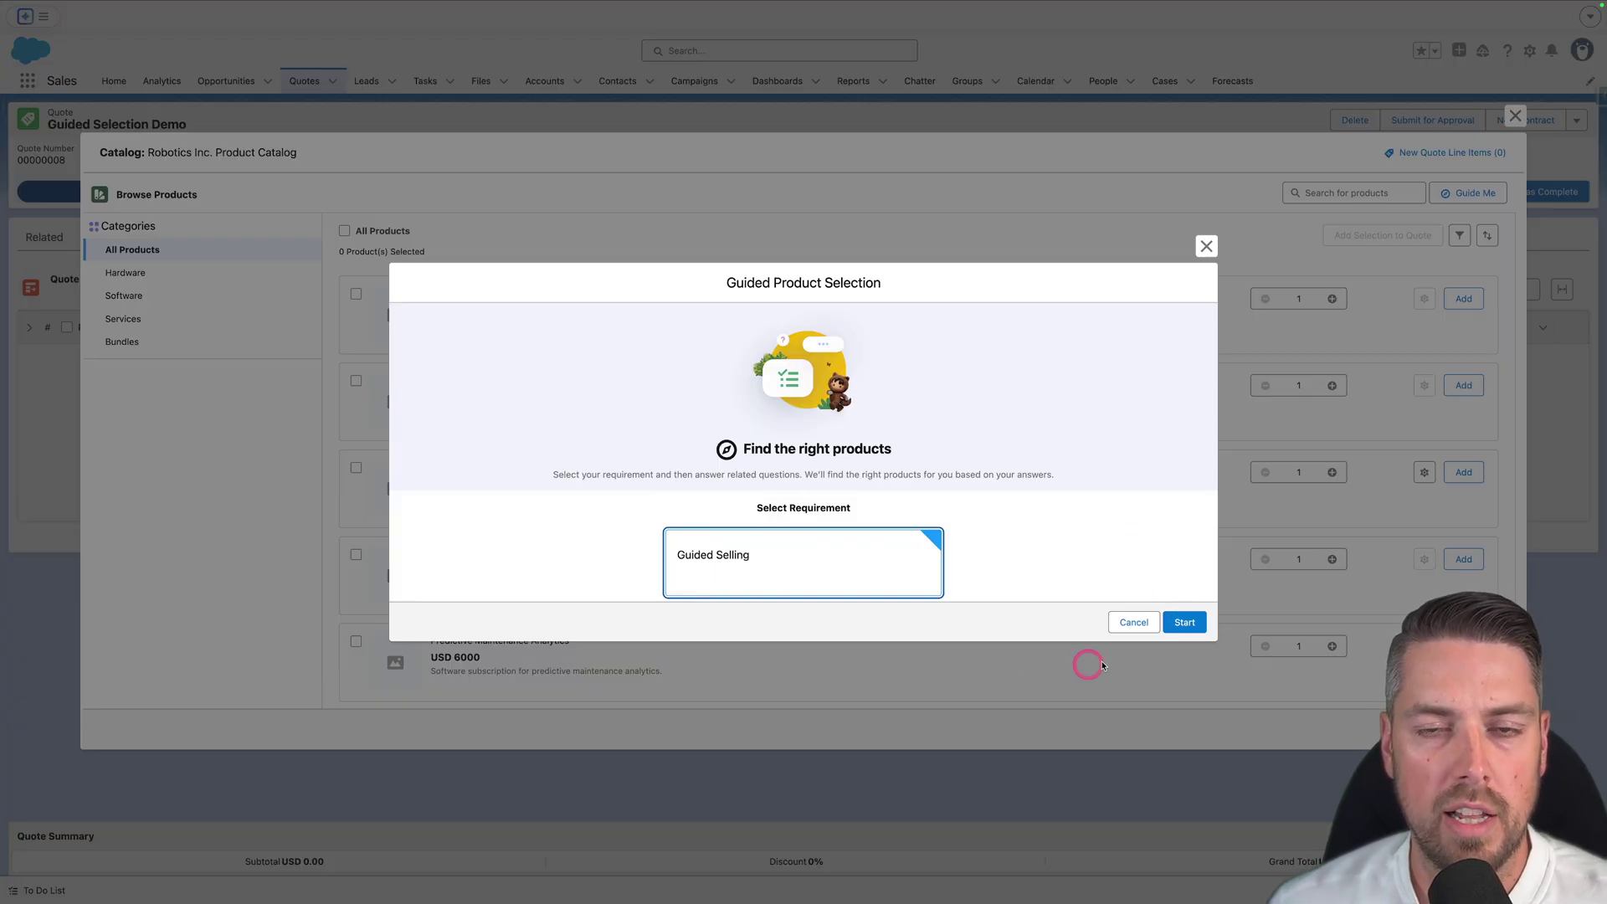
{"action": "left_click", "coordinate": [1185, 622]}
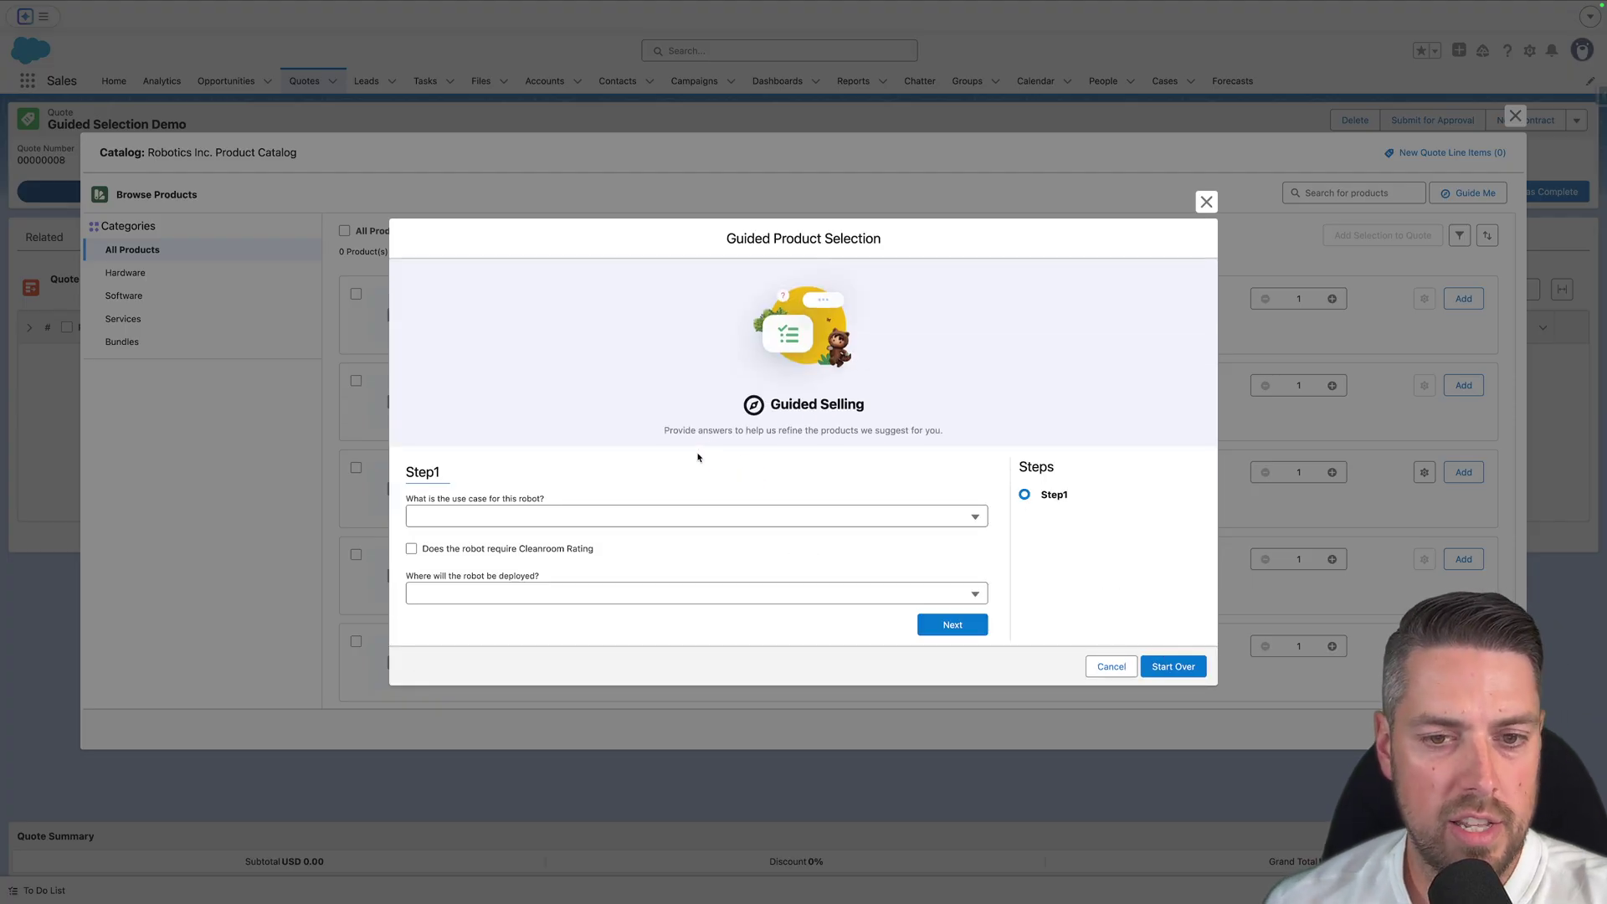
{"action": "left_click", "coordinate": [504, 524]}
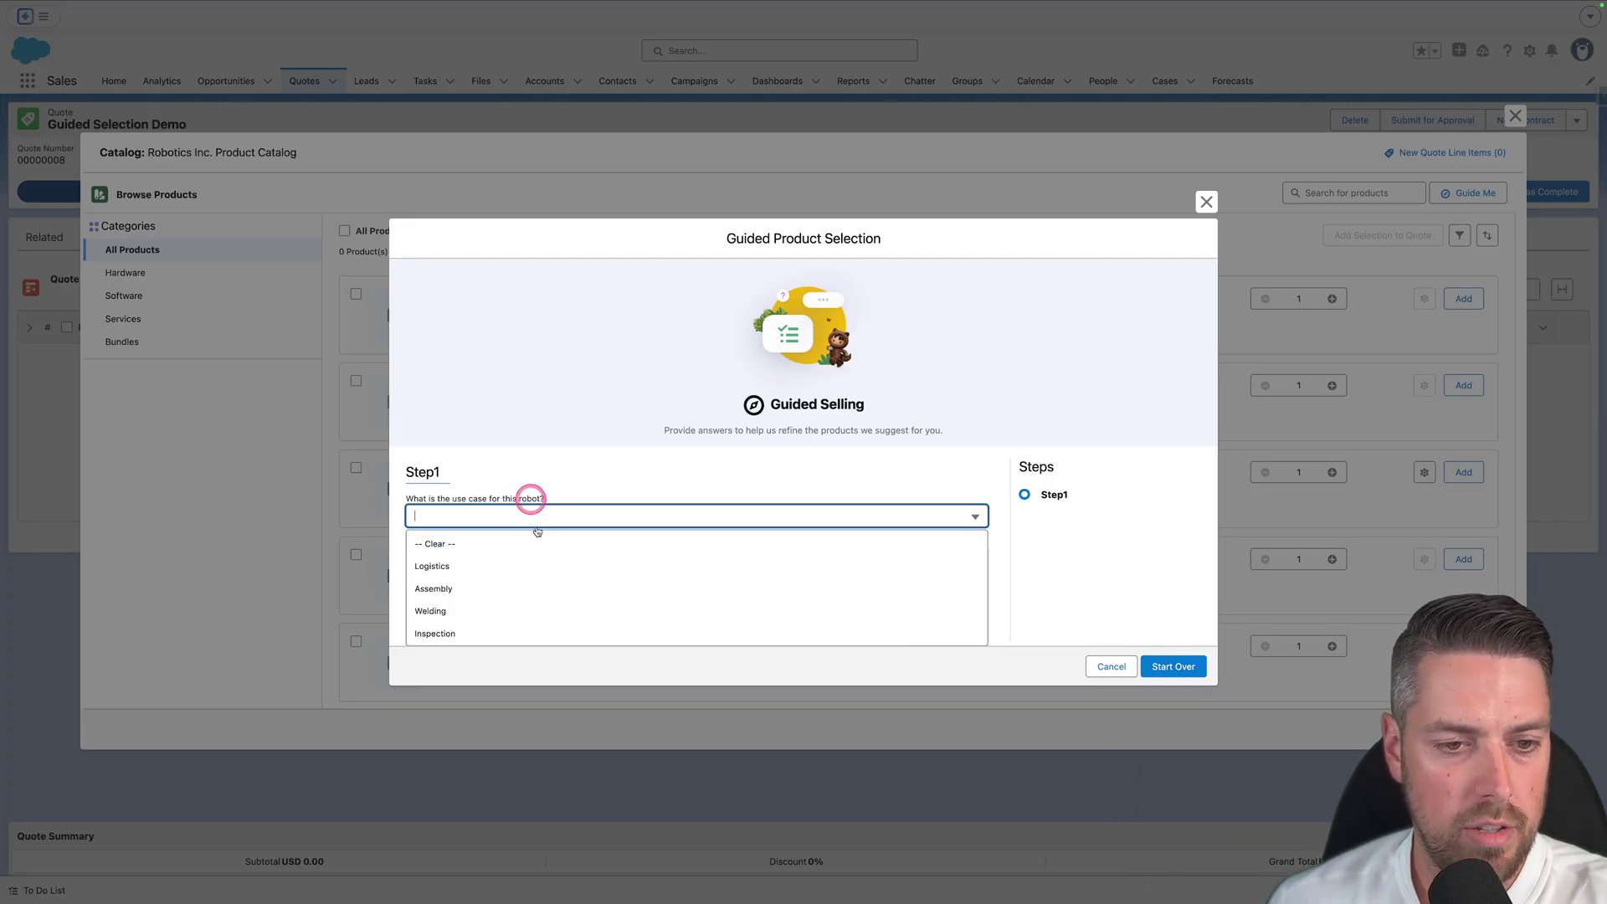
{"action": "left_click", "coordinate": [465, 566]}
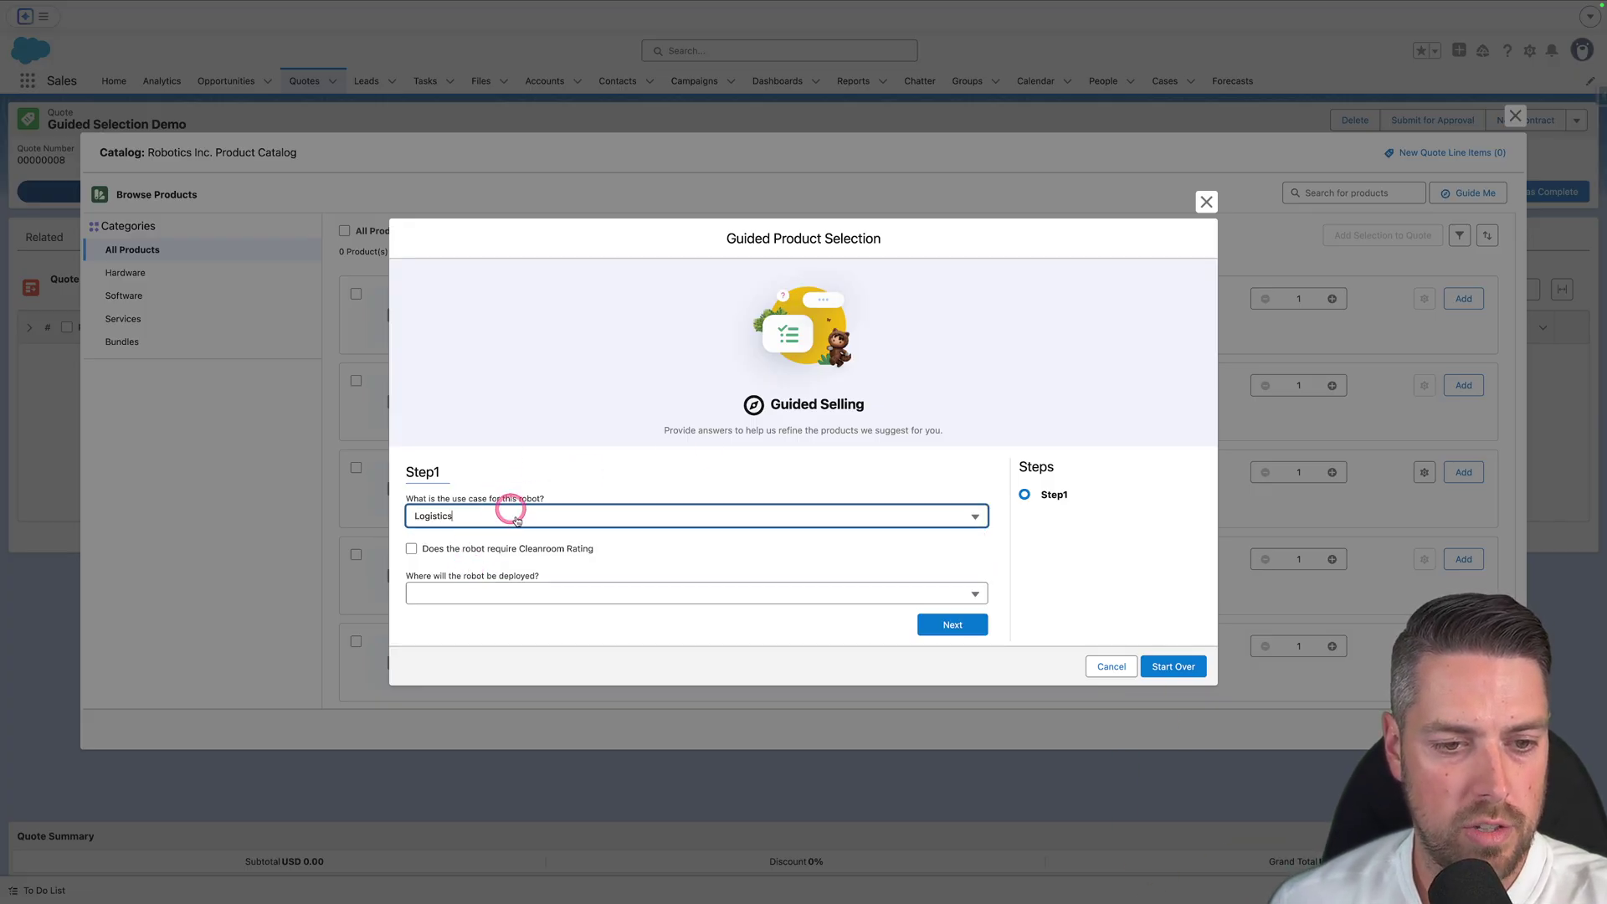
{"action": "left_click", "coordinate": [625, 515]}
{"action": "left_click", "coordinate": [467, 591]}
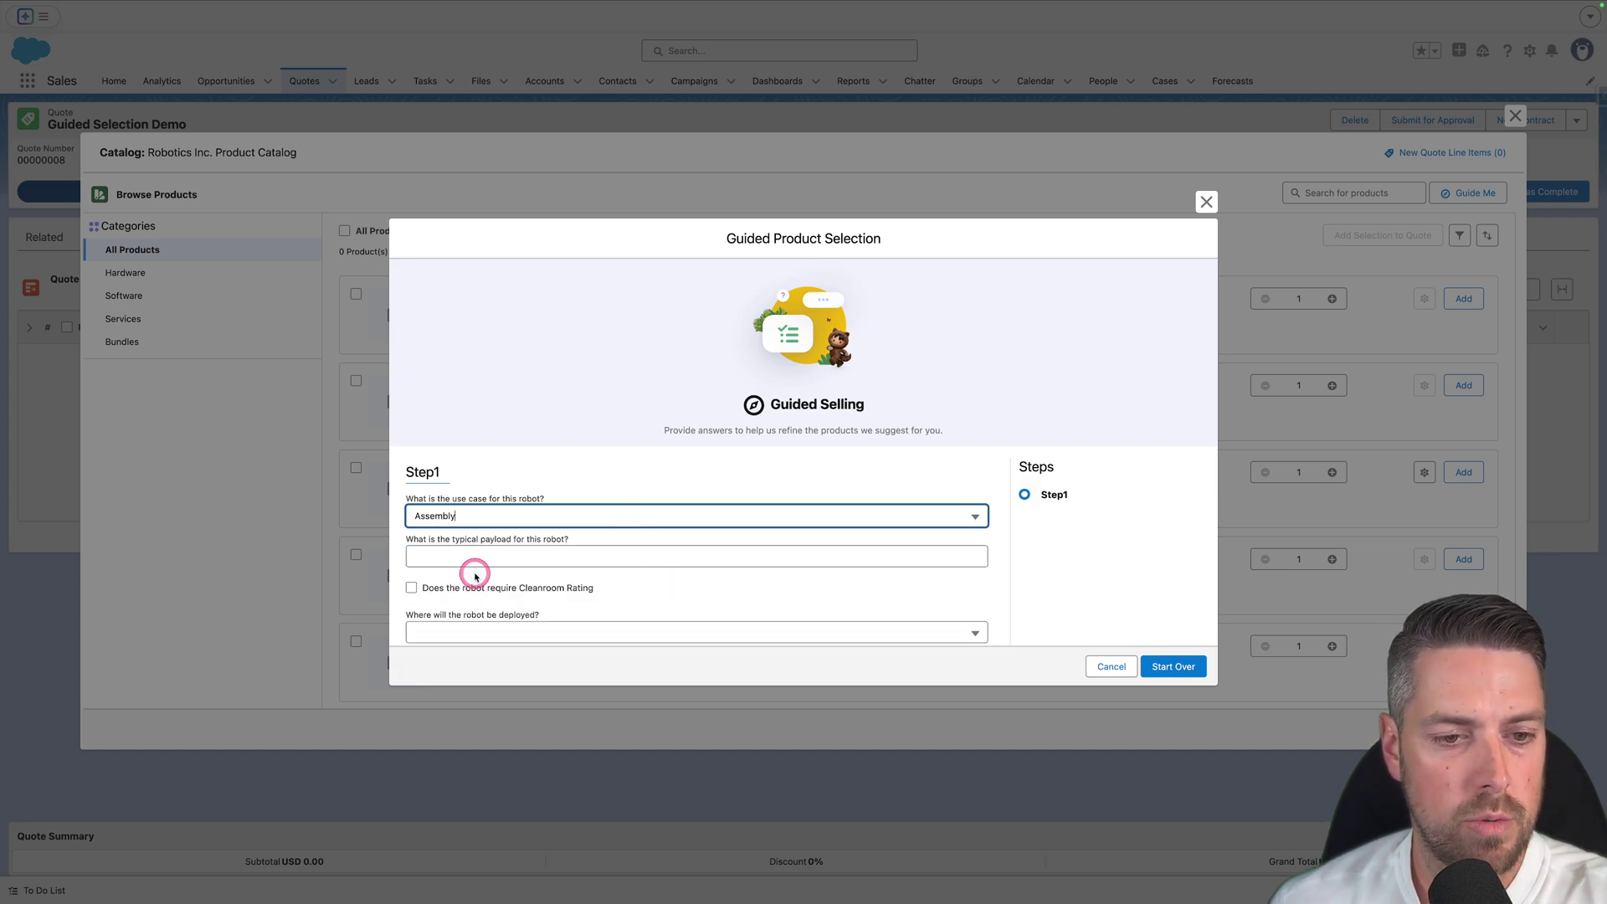
Answer with a payload of 20, a required cleanroom rating and Cleanroom deployment, and review the recommended products.
{"action": "scroll", "coordinate": [519, 557], "scroll_direction": "down", "scroll_amount": 1}
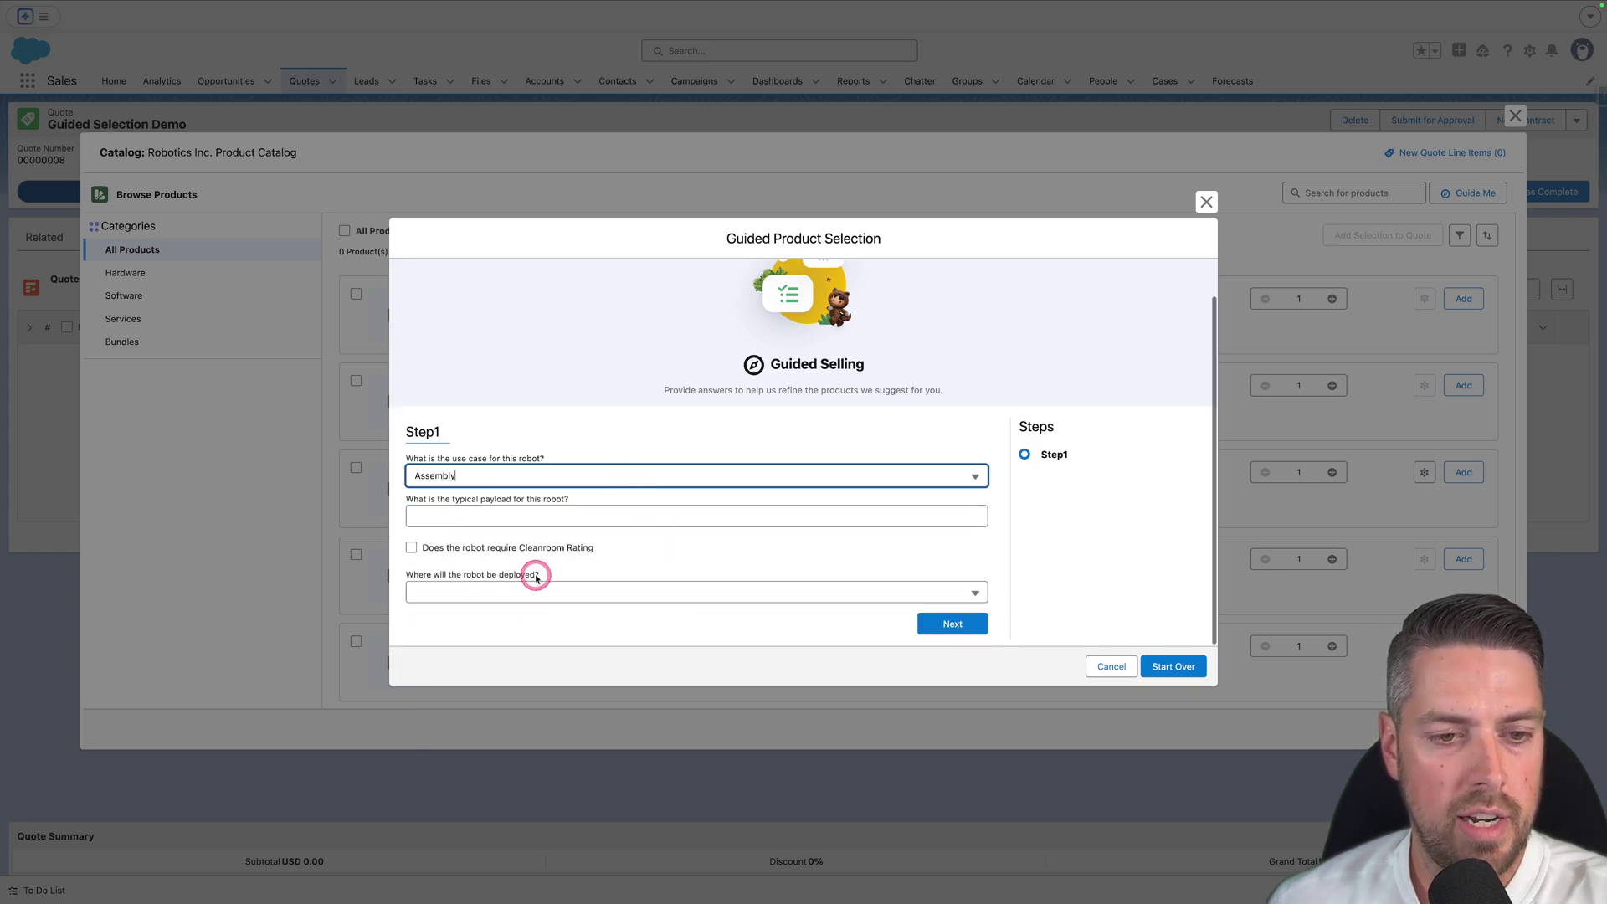
{"action": "left_click", "coordinate": [511, 524]}
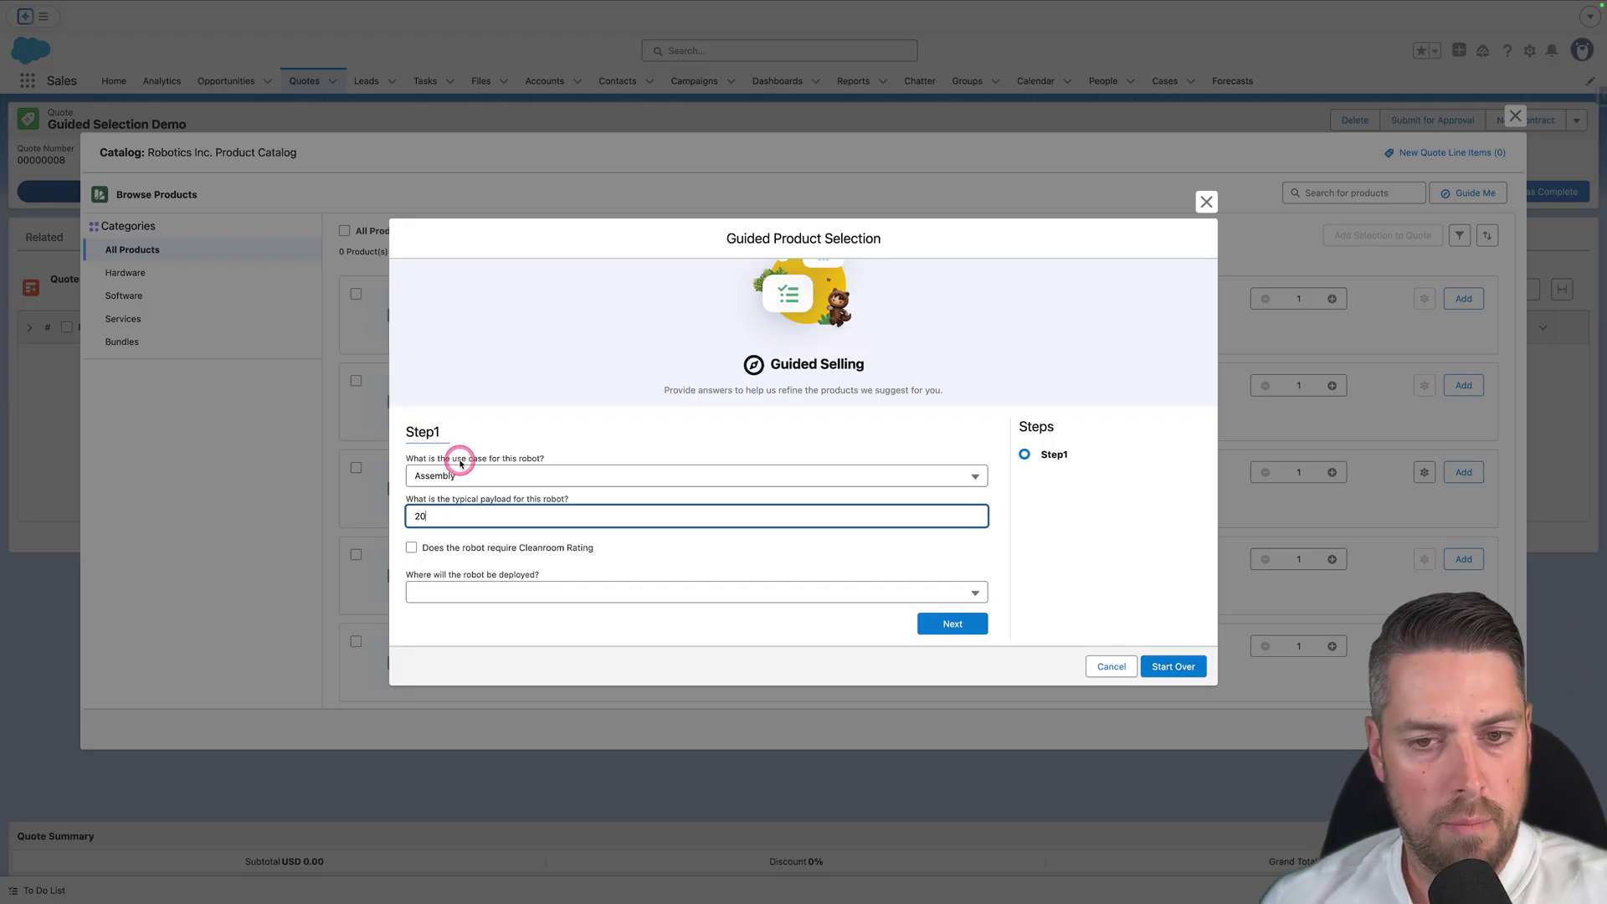
{"action": "left_click", "coordinate": [449, 550]}
{"action": "left_click", "coordinate": [565, 592]}
{"action": "scroll", "coordinate": [564, 600], "scroll_direction": "down", "scroll_amount": 1}
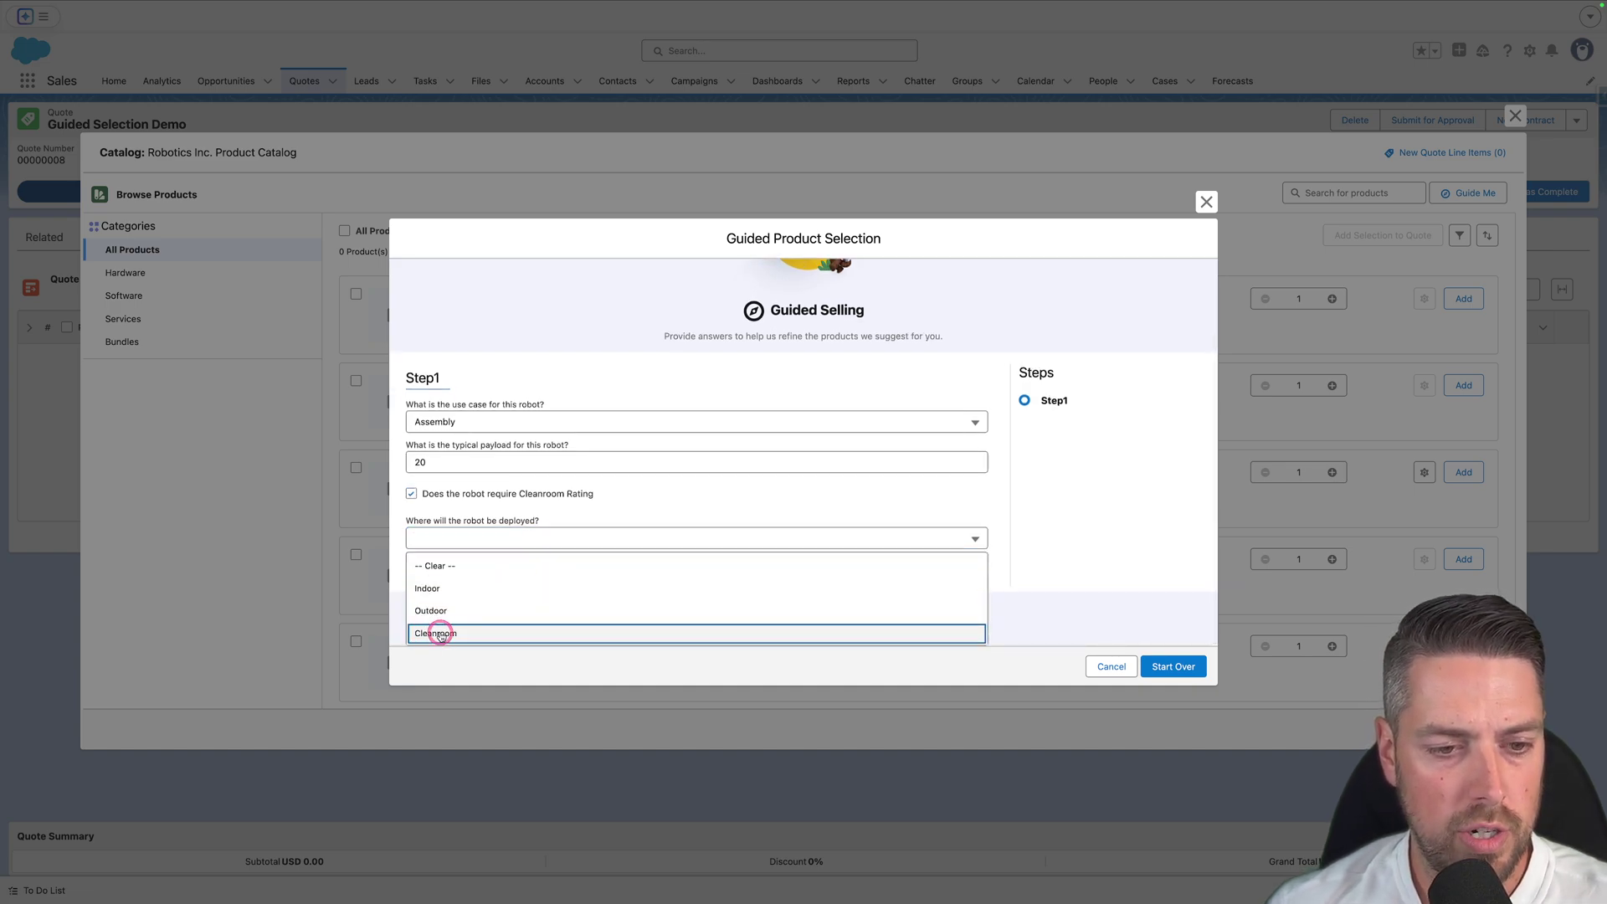
{"action": "left_click", "coordinate": [438, 632]}
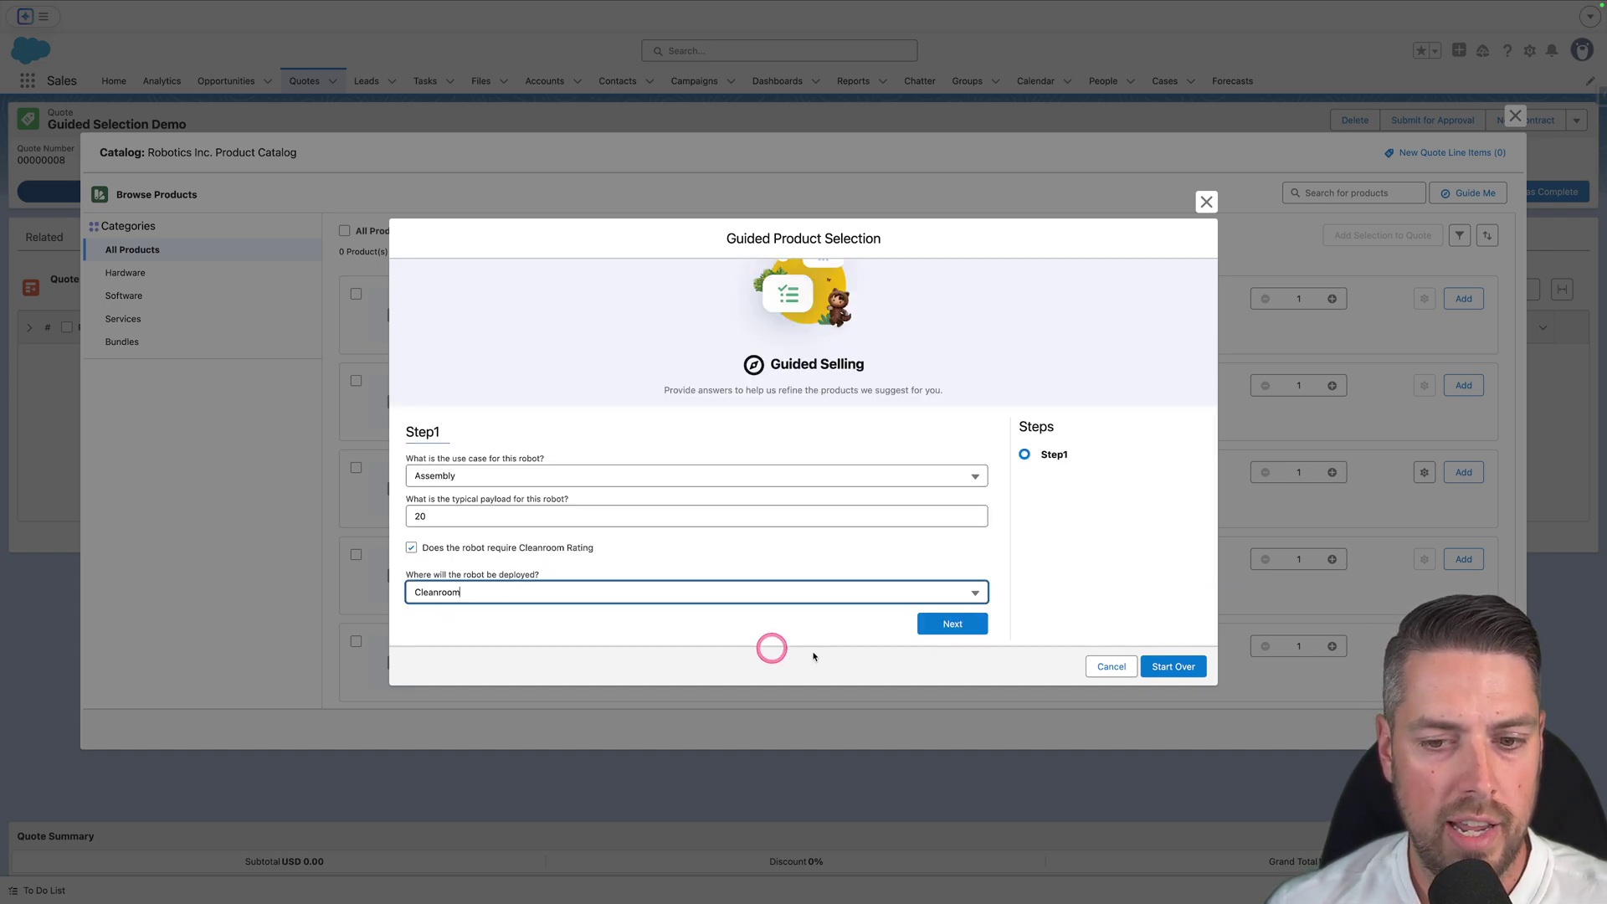
{"action": "left_click", "coordinate": [962, 630]}
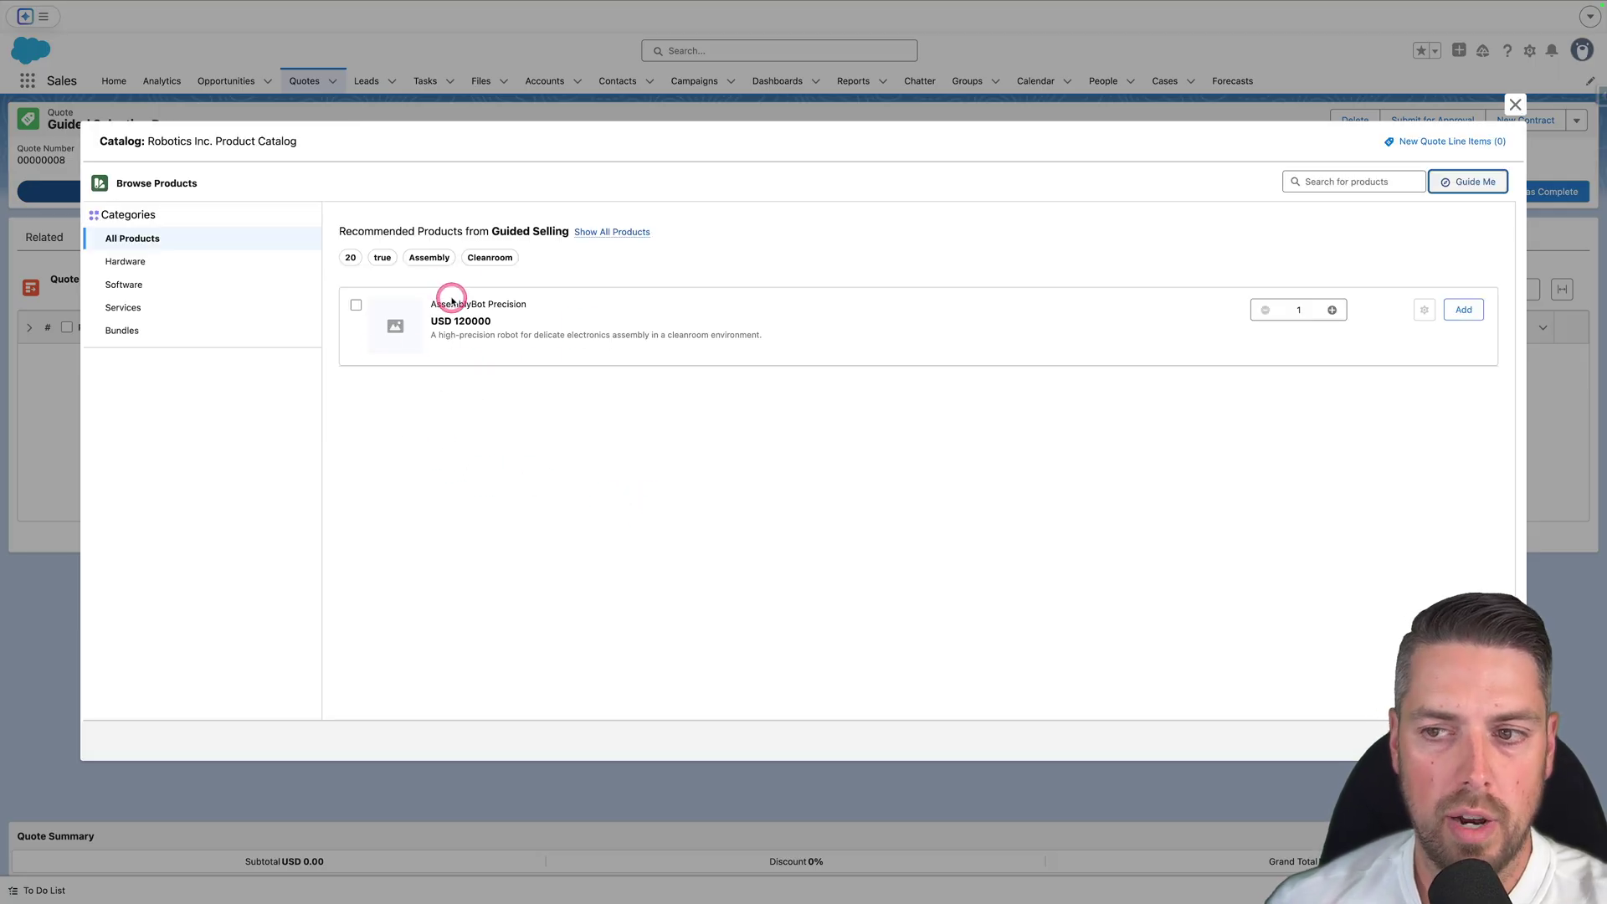
{"action": "left_click_drag", "start_coordinate": [432, 306], "coordinate": [532, 306]}
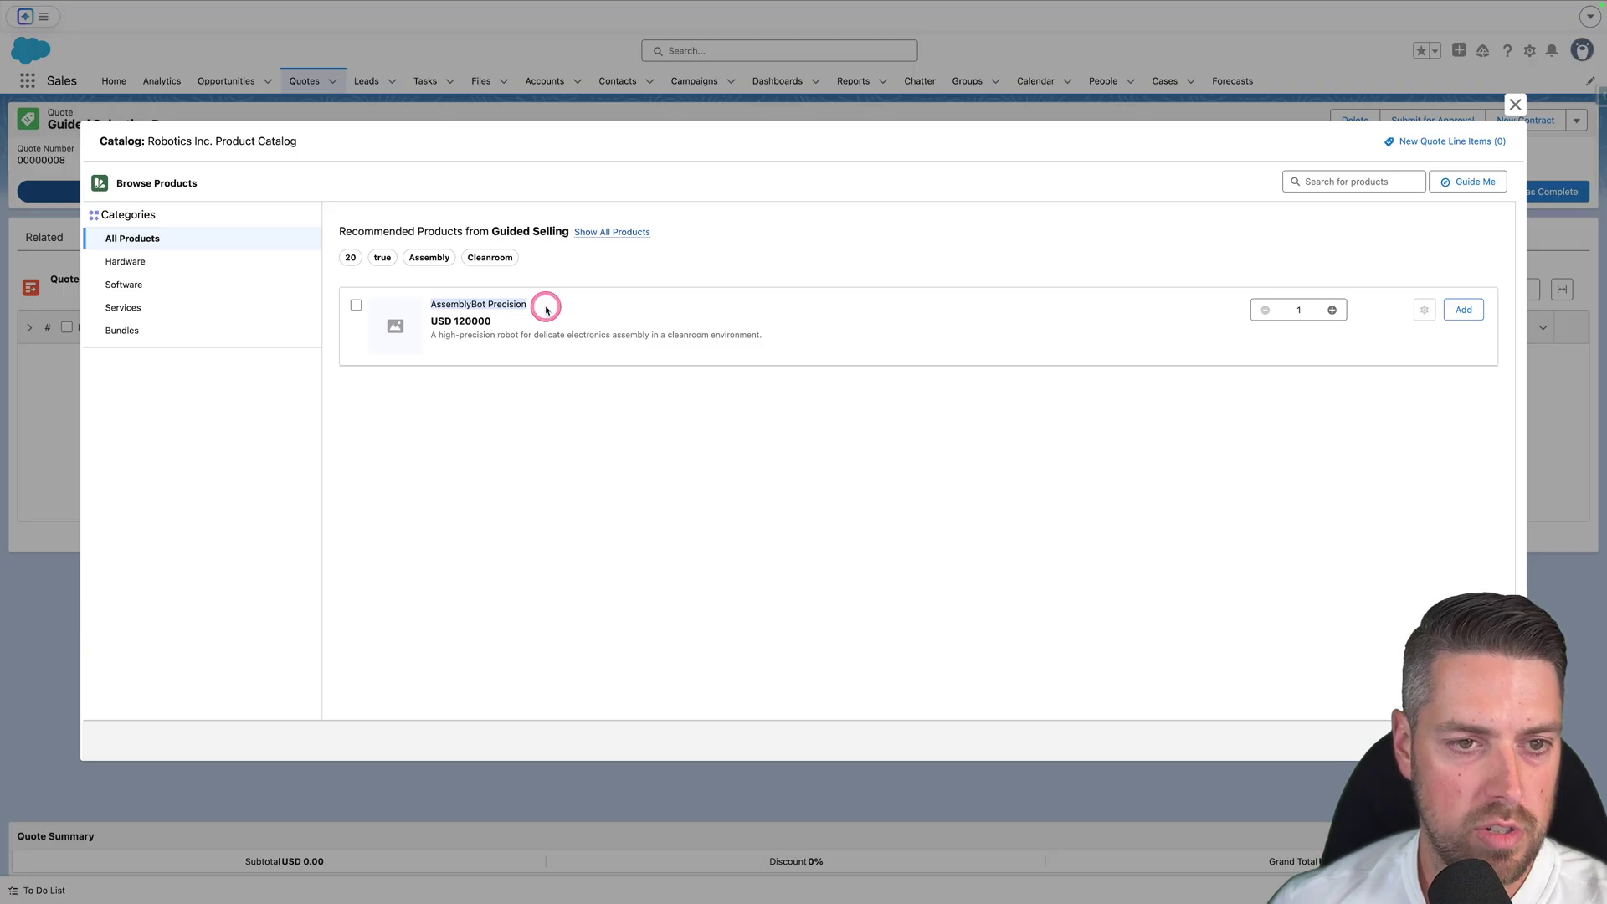
{"action": "left_click", "coordinate": [352, 259]}
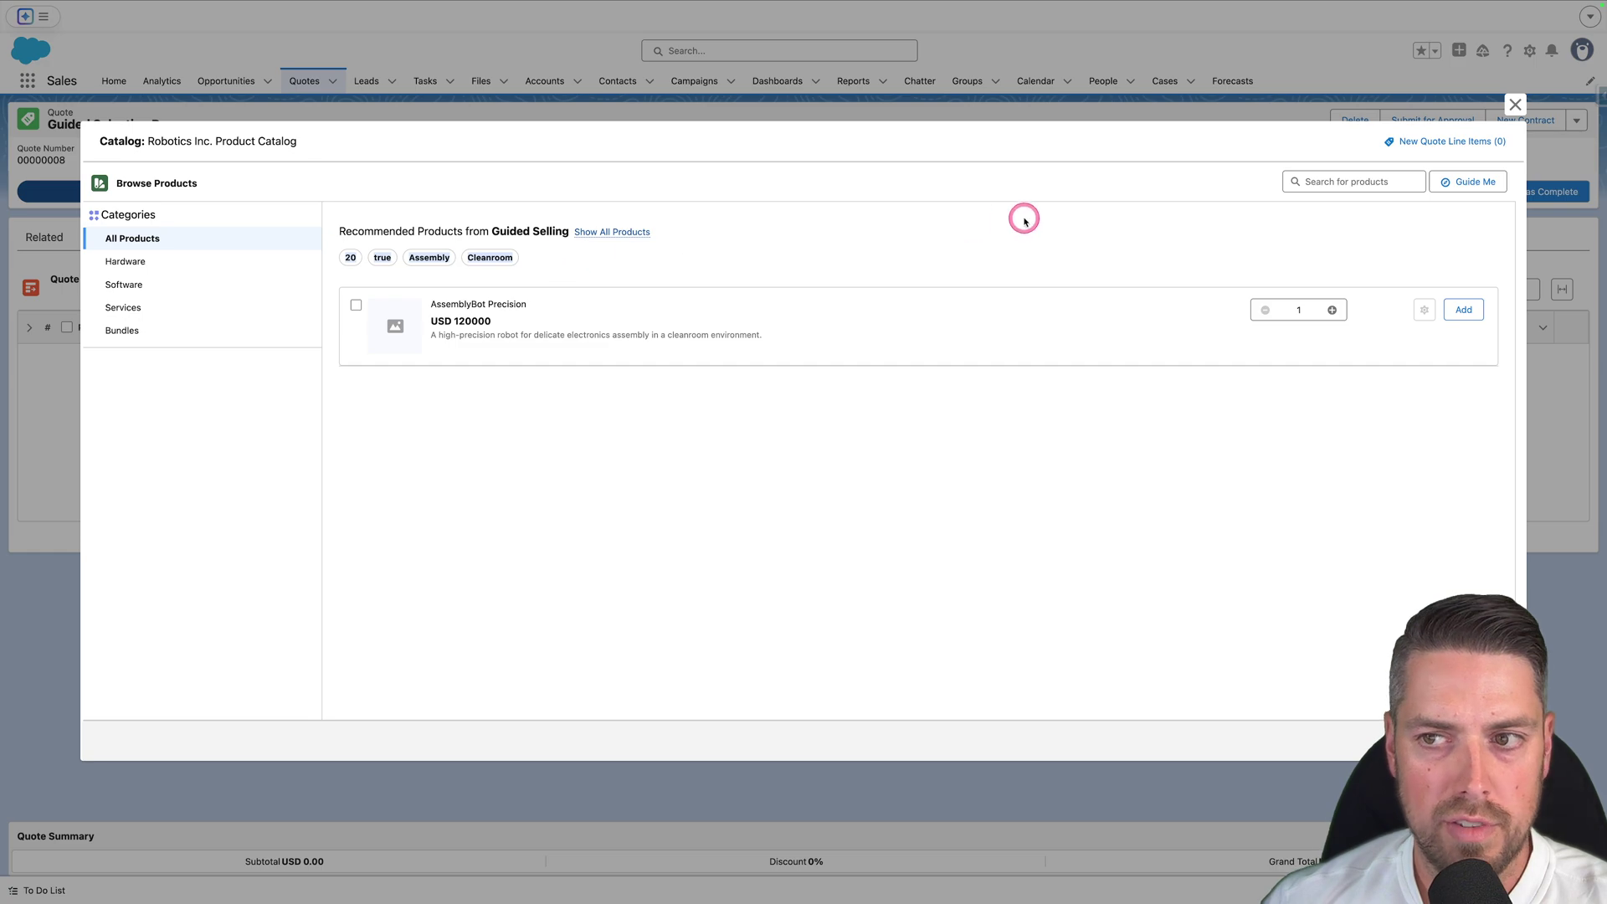
Run Guided Selling again with use case Inspection, no cleanroom rating and Outdoor deployment to get new recommendations.
{"action": "left_click", "coordinate": [1476, 182]}
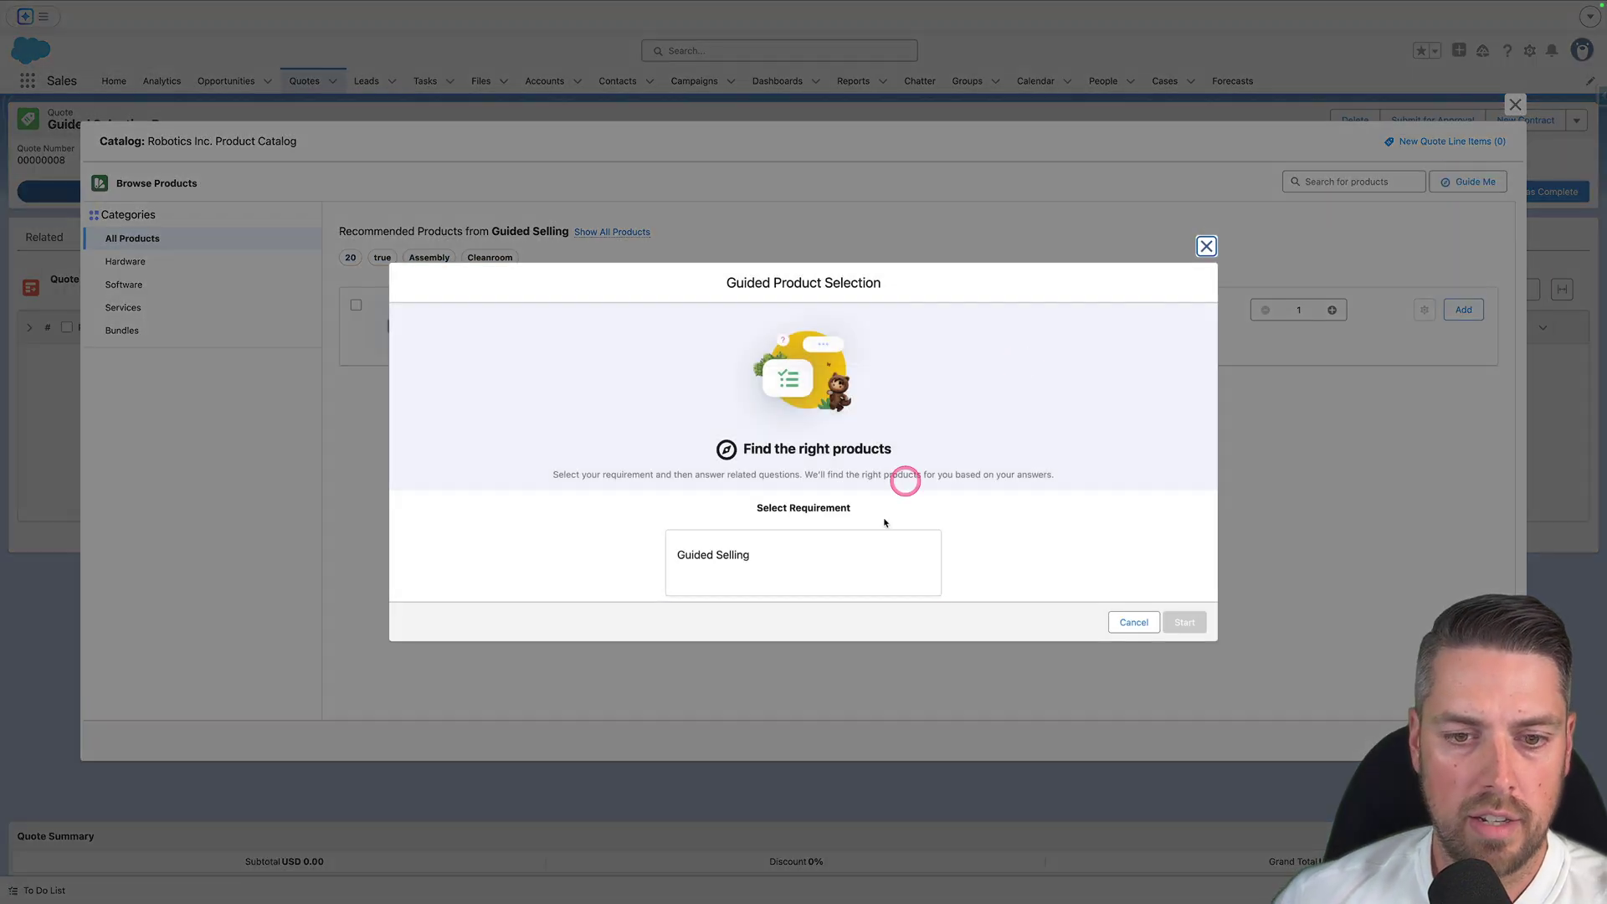
{"action": "left_click", "coordinate": [840, 576]}
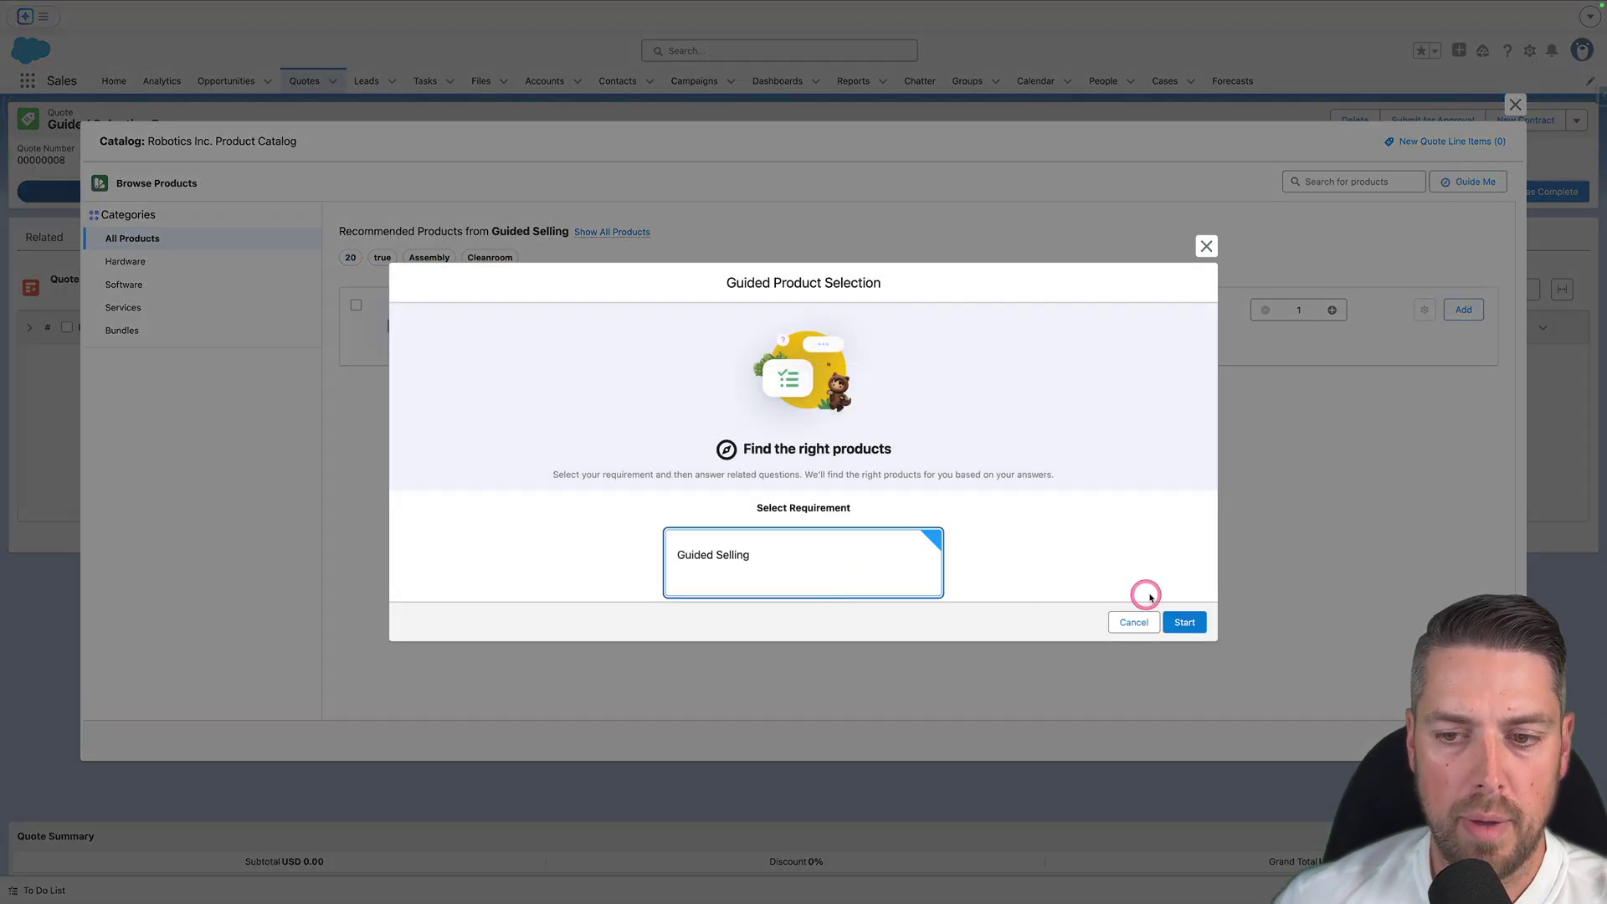
{"action": "left_click", "coordinate": [1184, 622]}
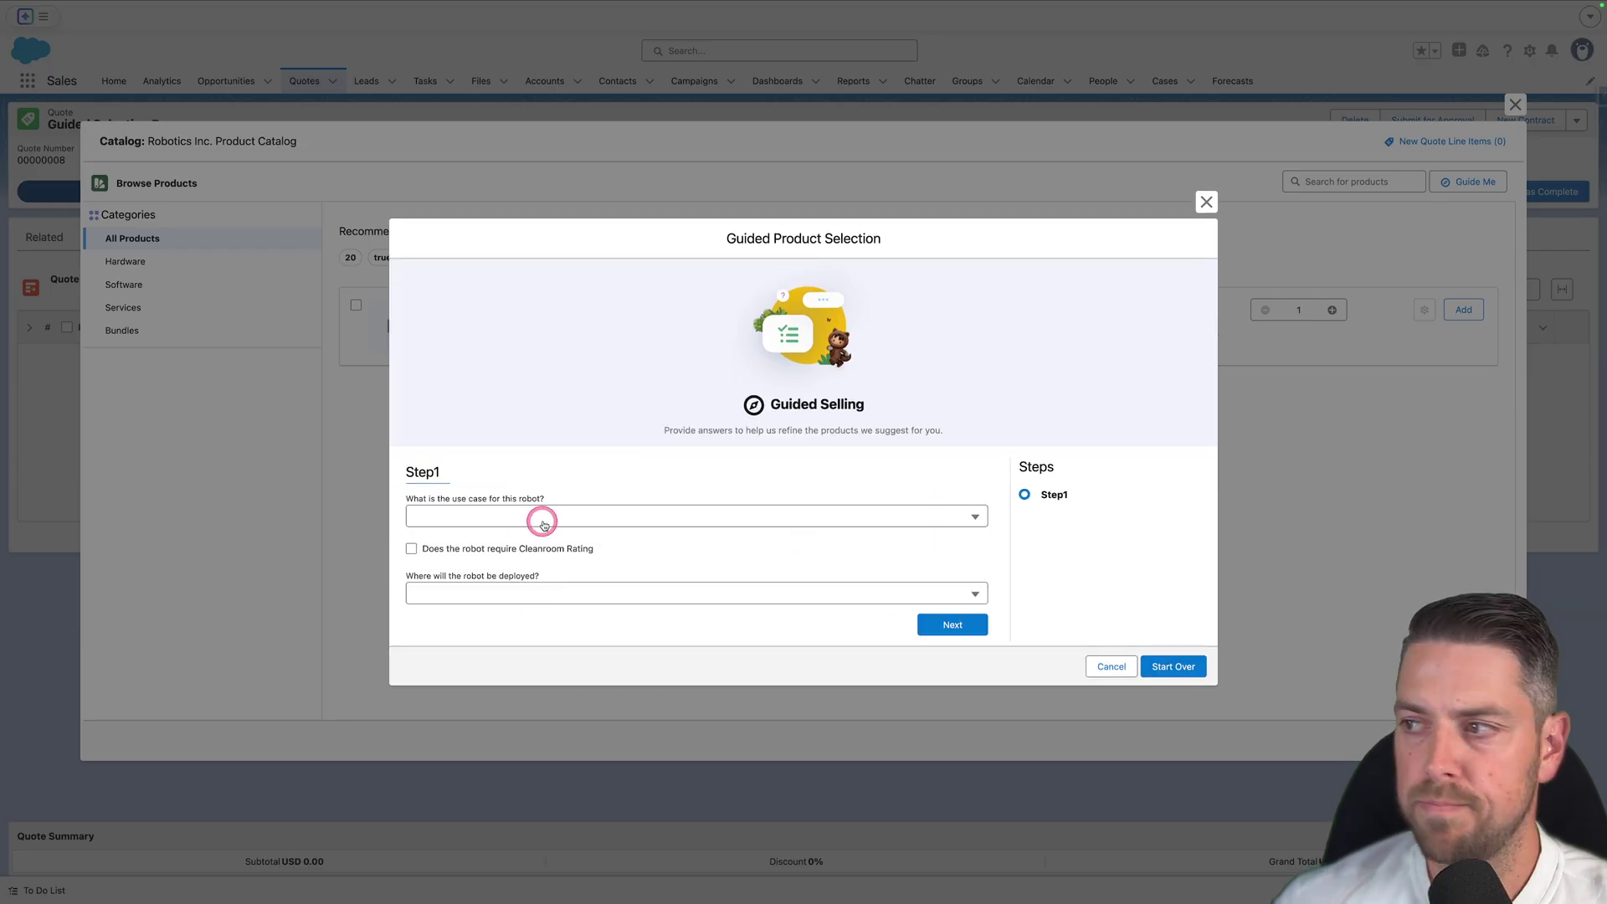
{"action": "left_click", "coordinate": [500, 515]}
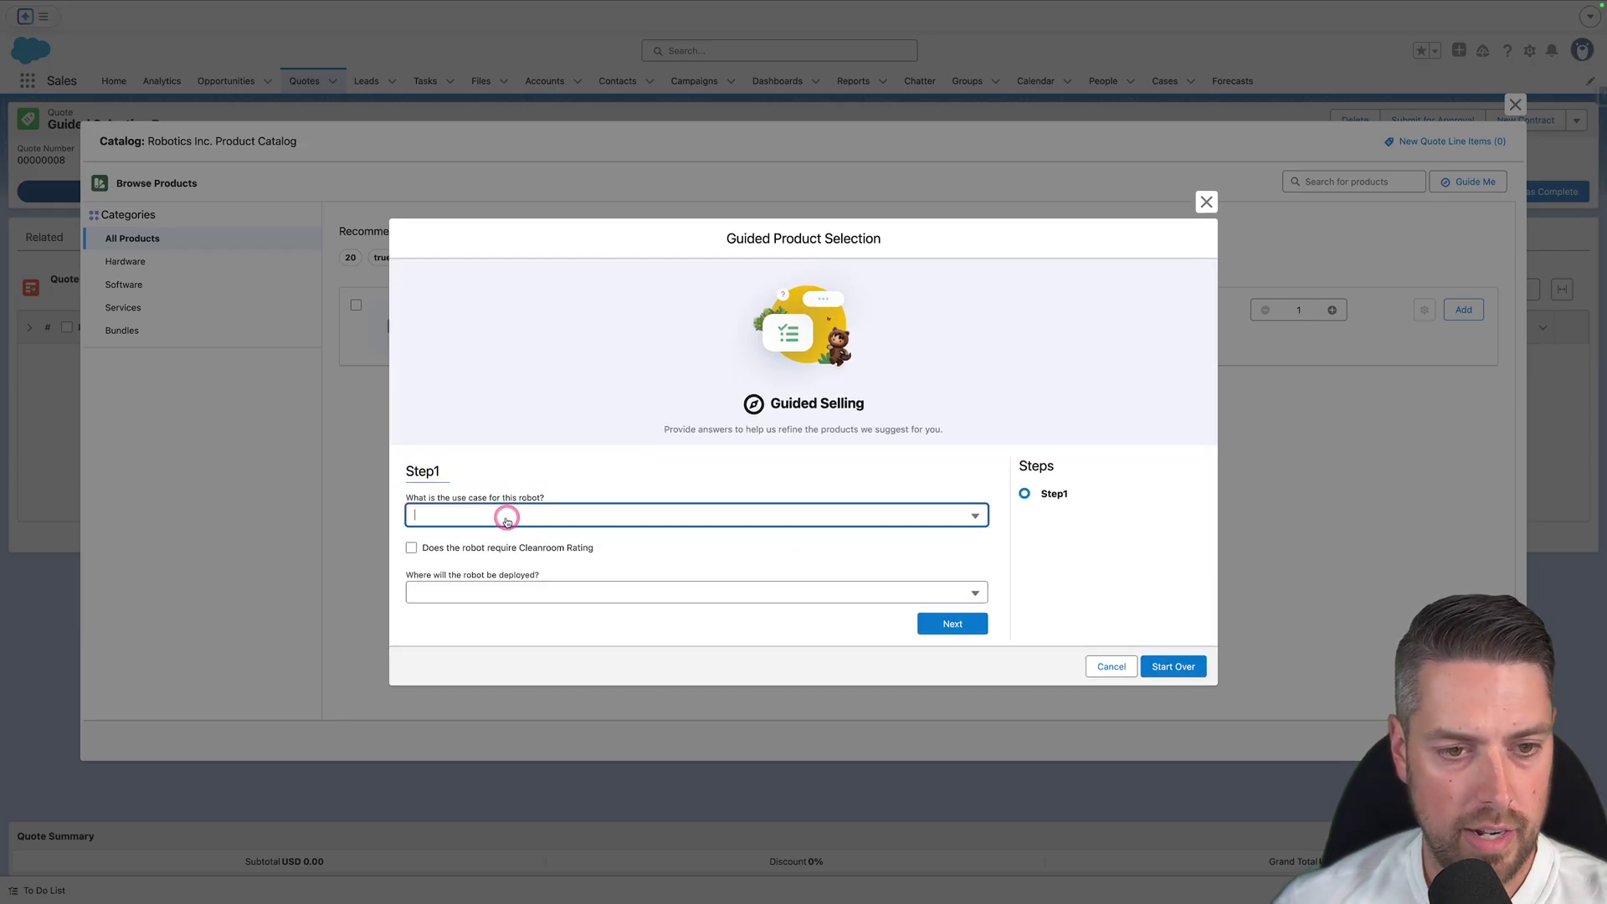
{"action": "left_click", "coordinate": [471, 632]}
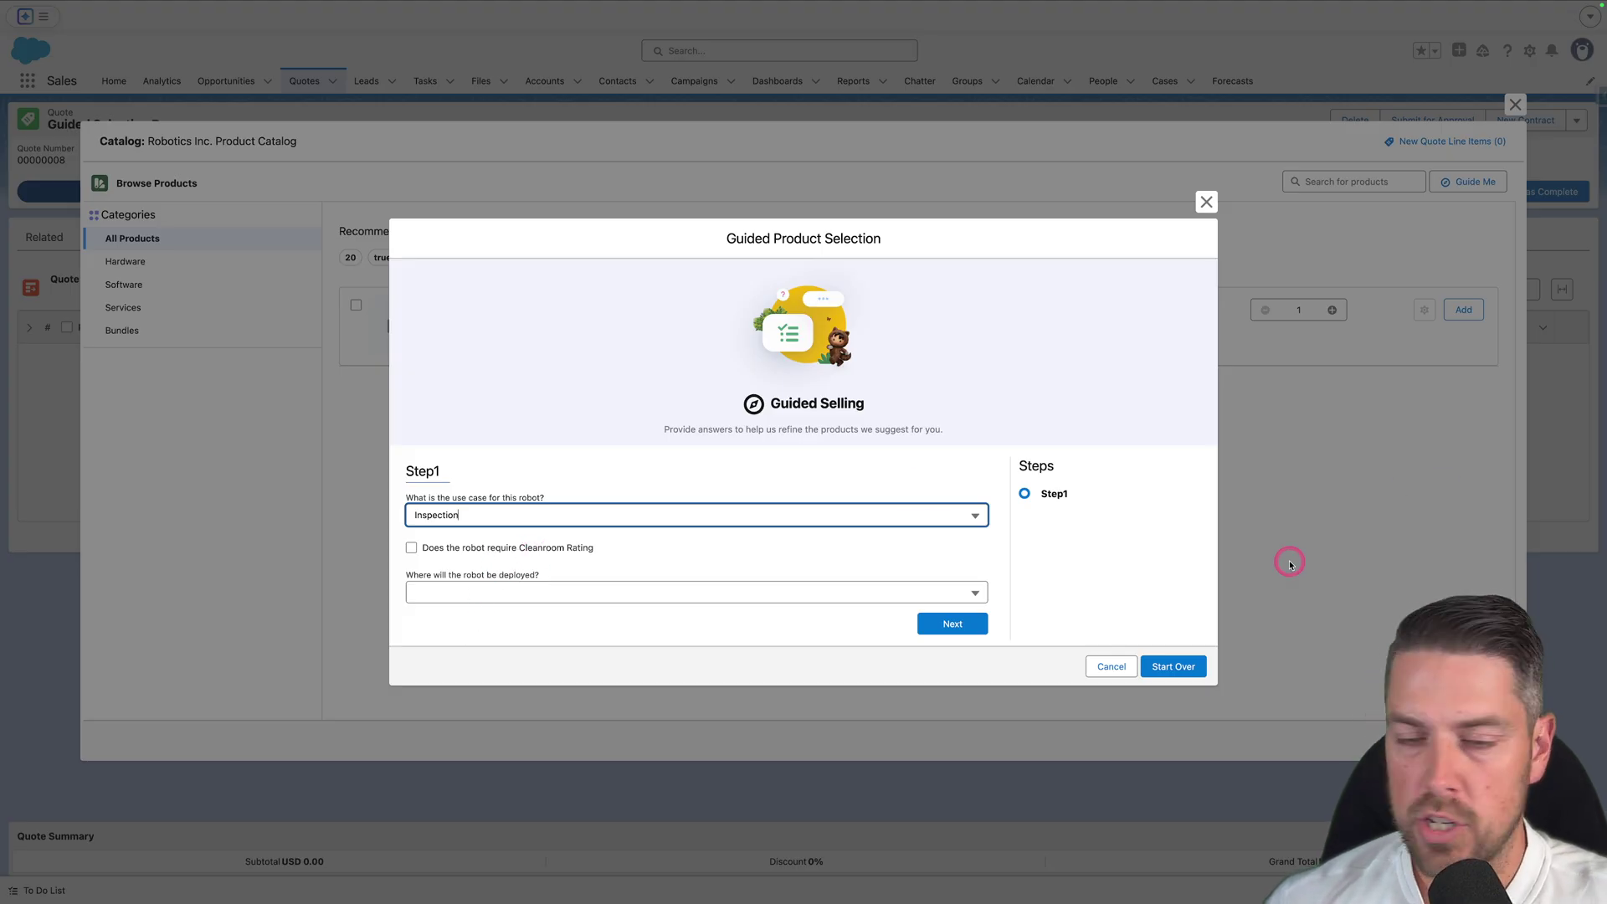
{"action": "left_click", "coordinate": [590, 592]}
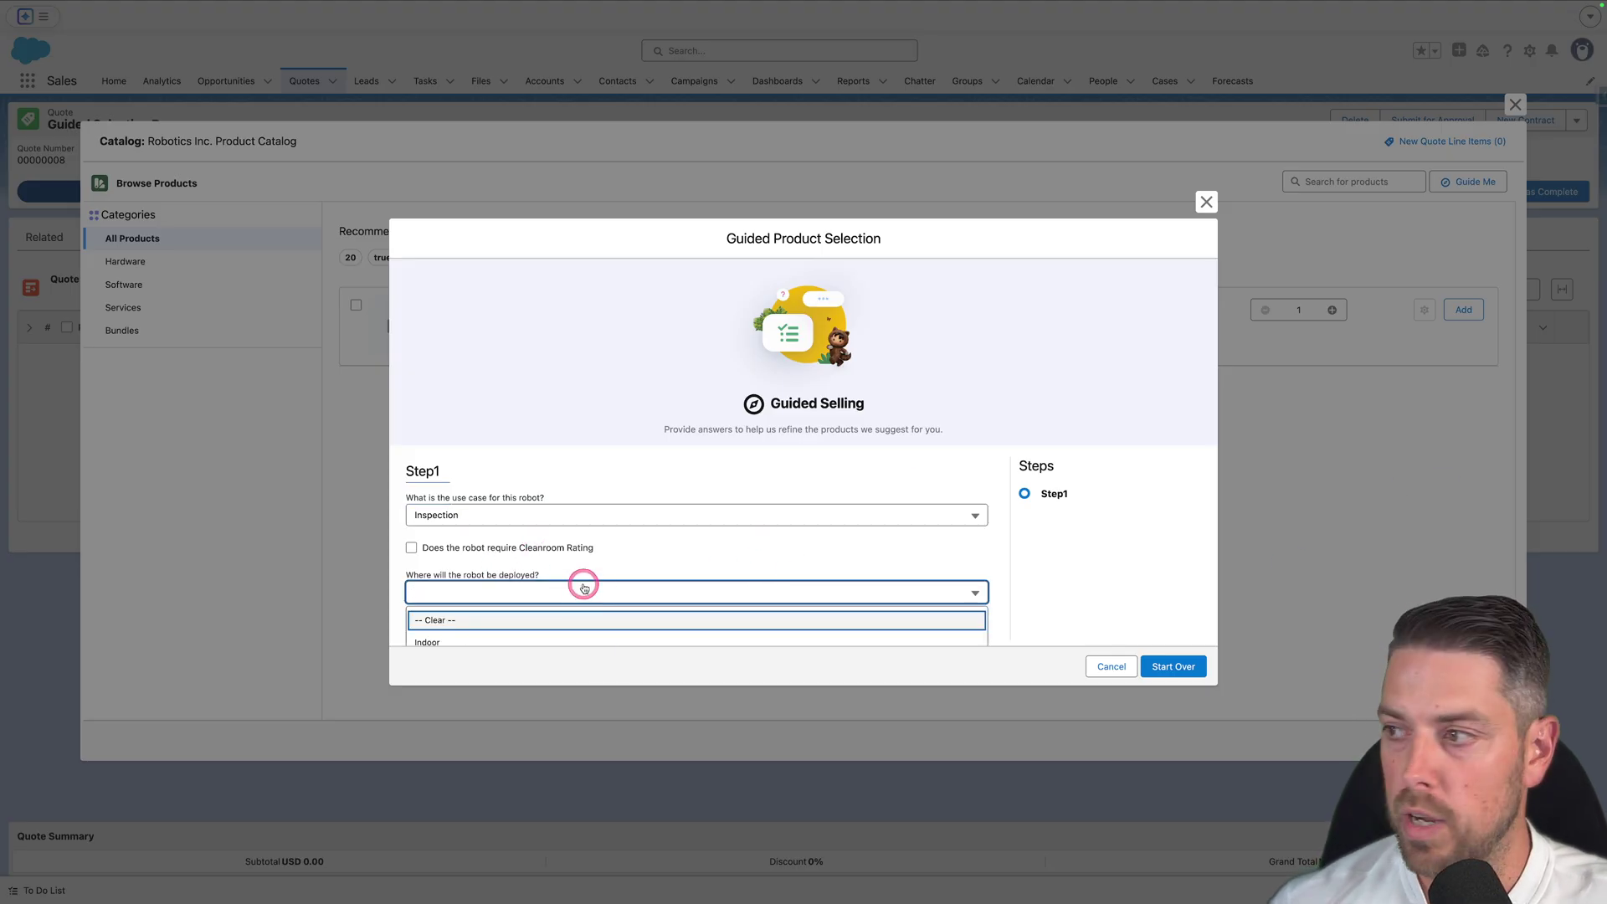
{"action": "left_click", "coordinate": [459, 612]}
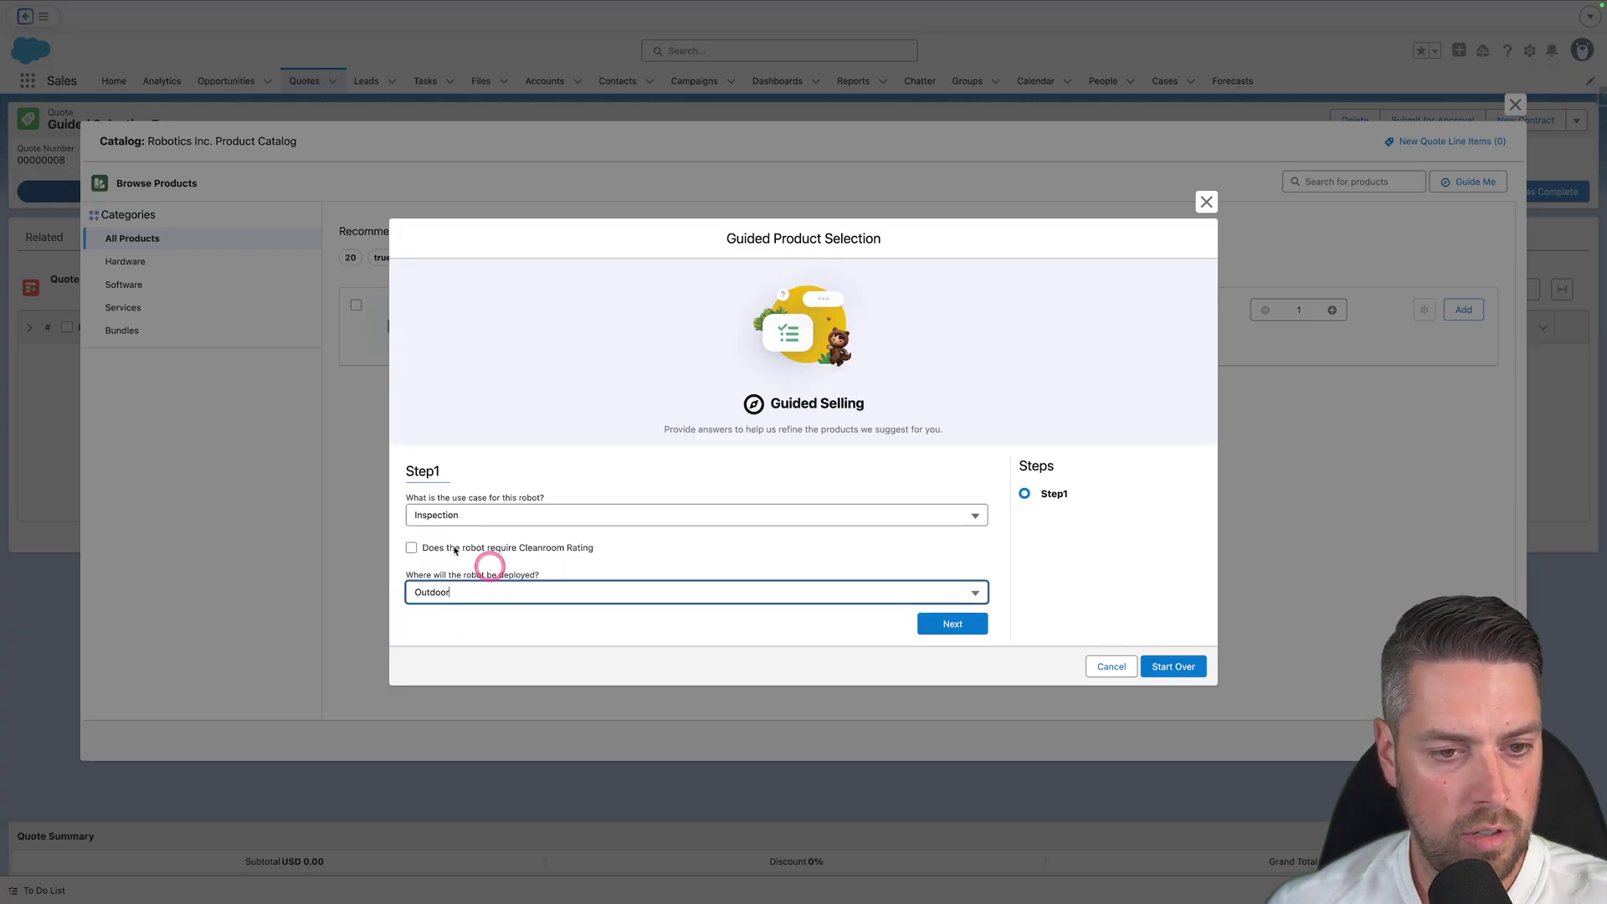
{"action": "left_click", "coordinate": [946, 622]}
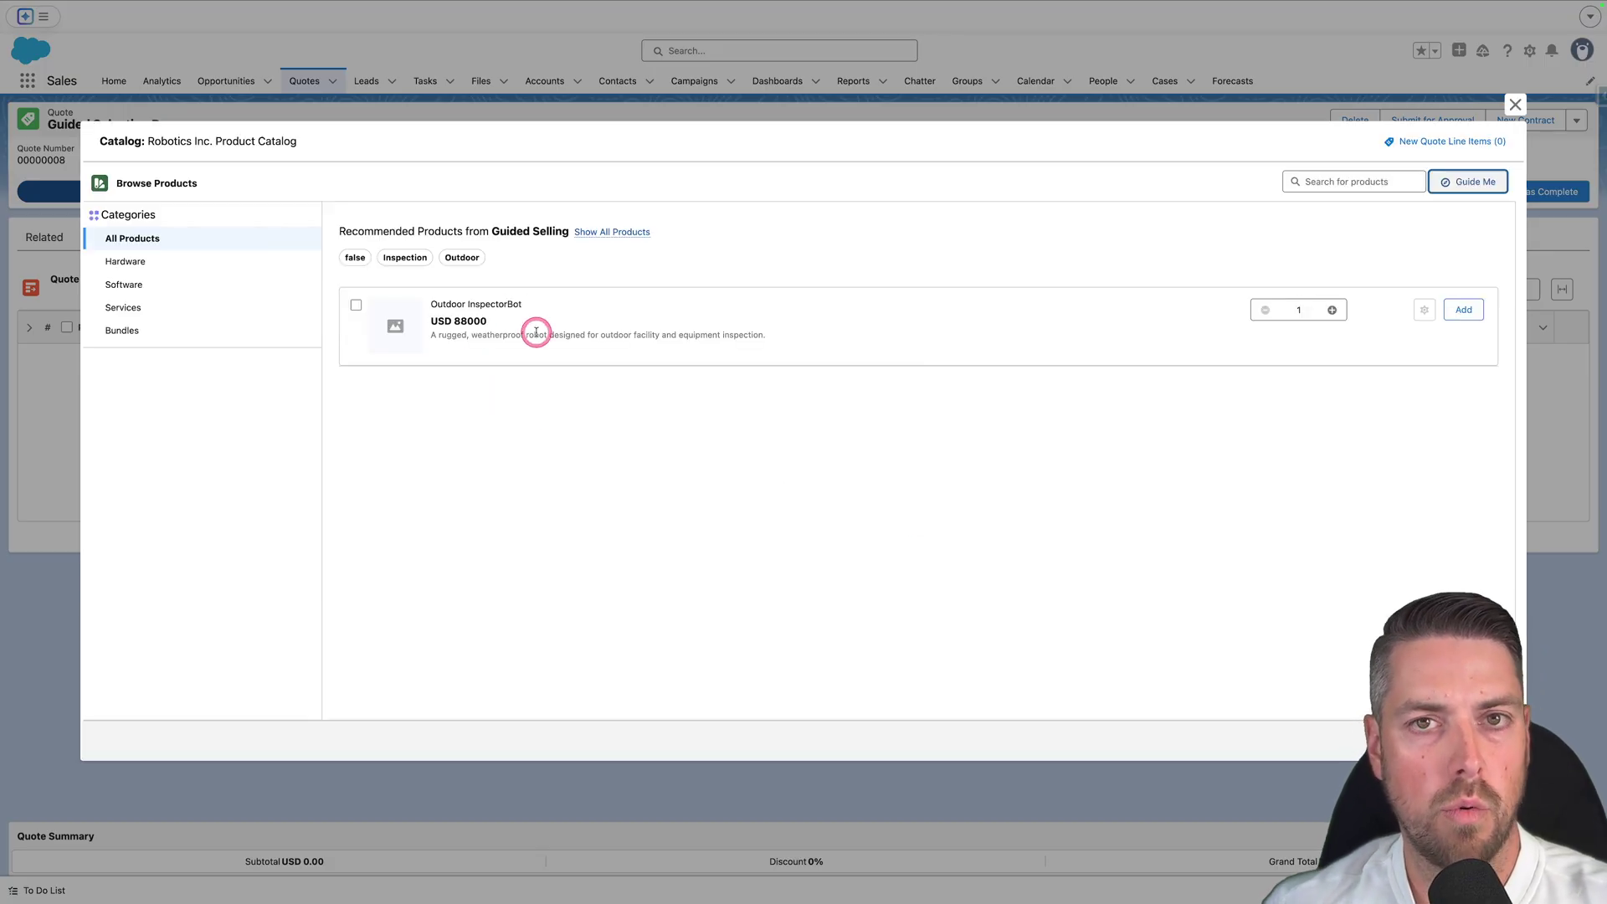
Add the recommended Outdoor InspectorBot to the quote with quantity 1 and save the quote.
{"action": "left_click", "coordinate": [1465, 313]}
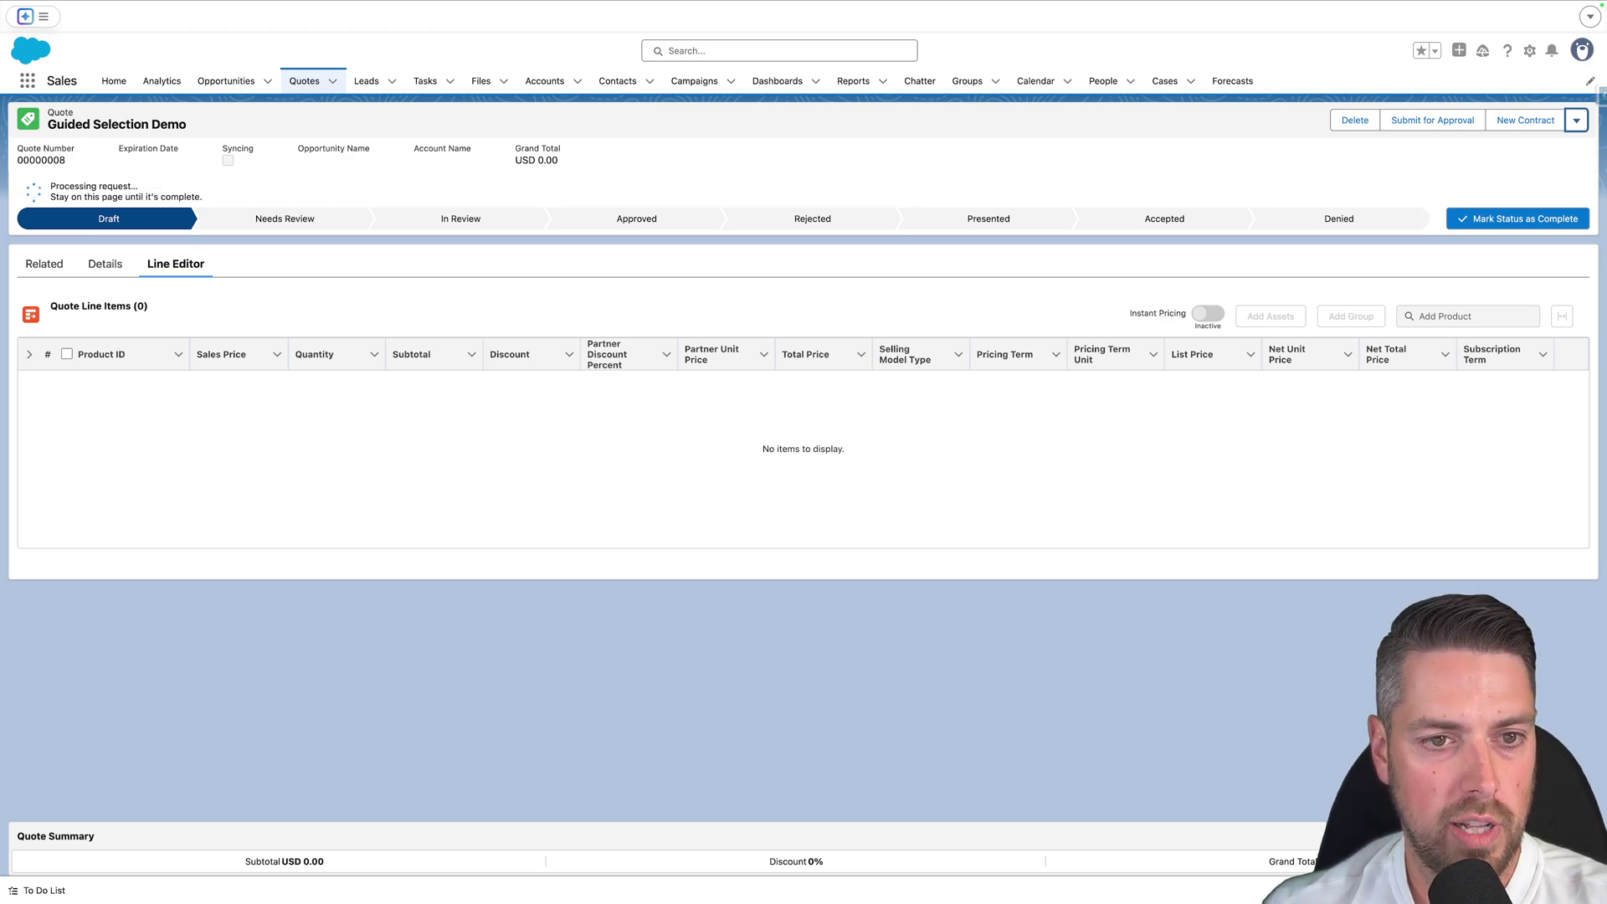
{"action": "left_click", "coordinate": [1092, 324]}
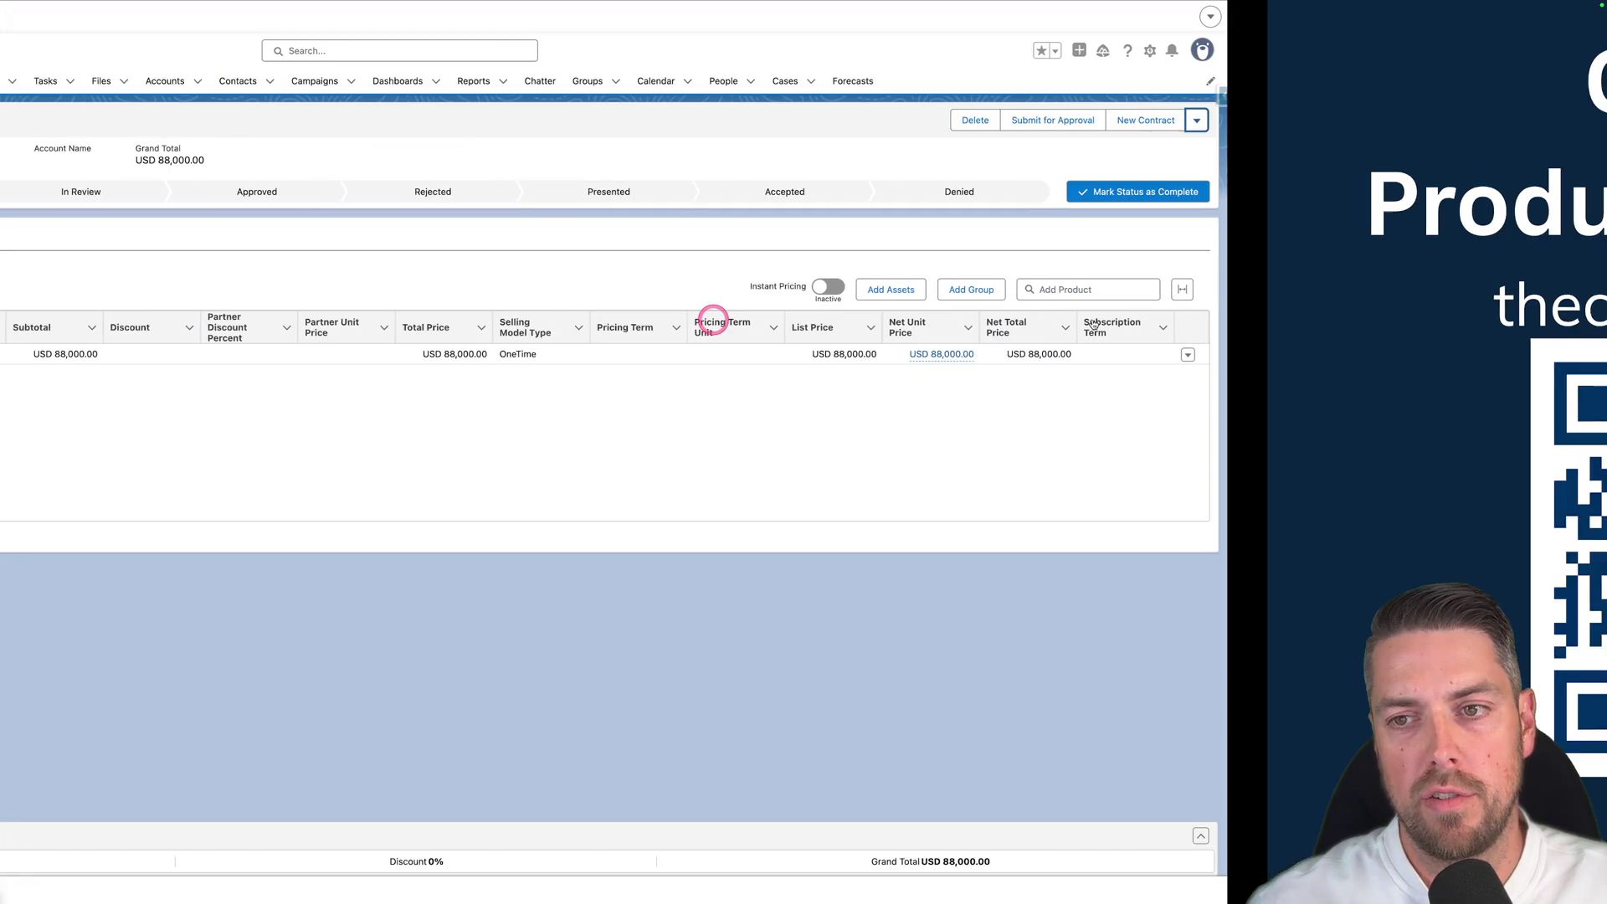